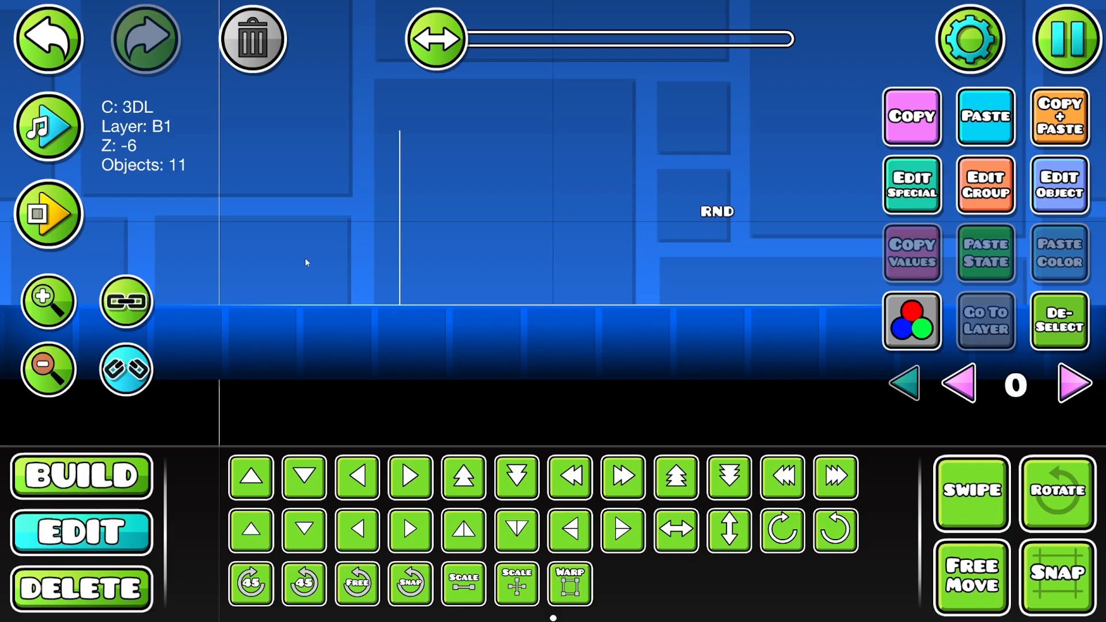
- Swipe-place a horizontal row of thin line blocks from the level's start line to the first vertical marker line
drag(730, 242, 513, 293)
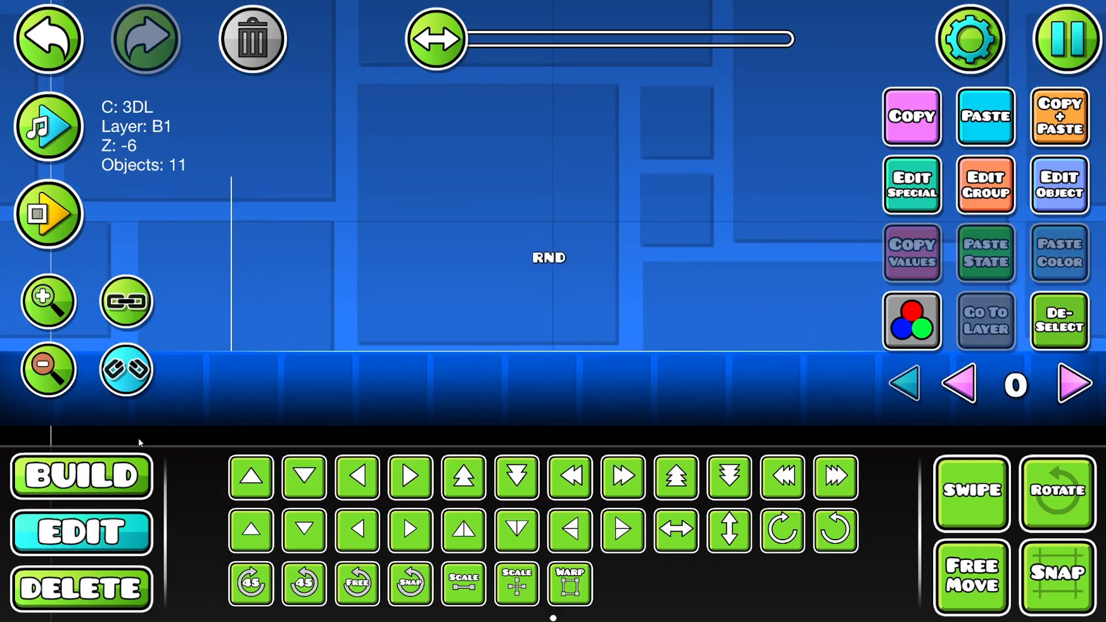
click(54, 369)
drag(678, 254, 623, 245)
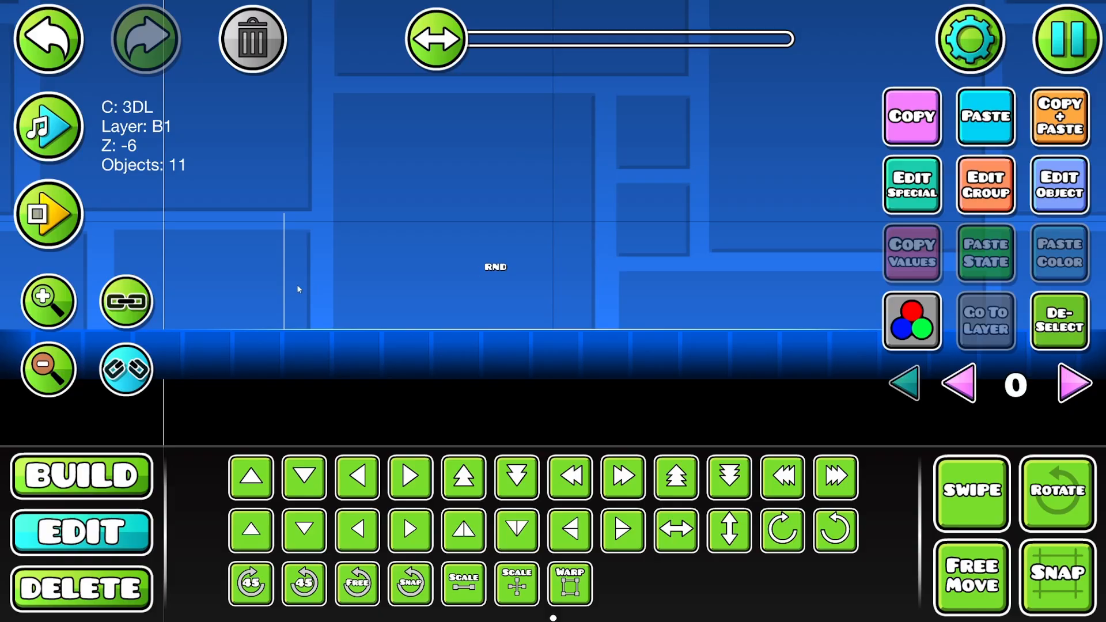
drag(162, 166, 560, 154)
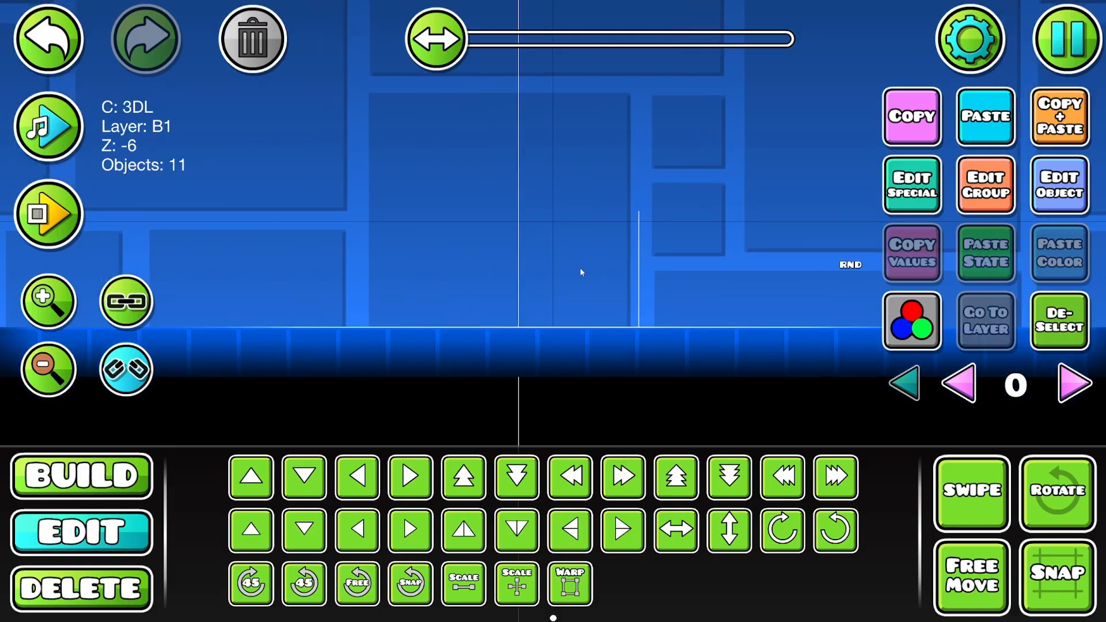
scroll(997, 242, up, 6)
drag(702, 269, 615, 302)
key(1)
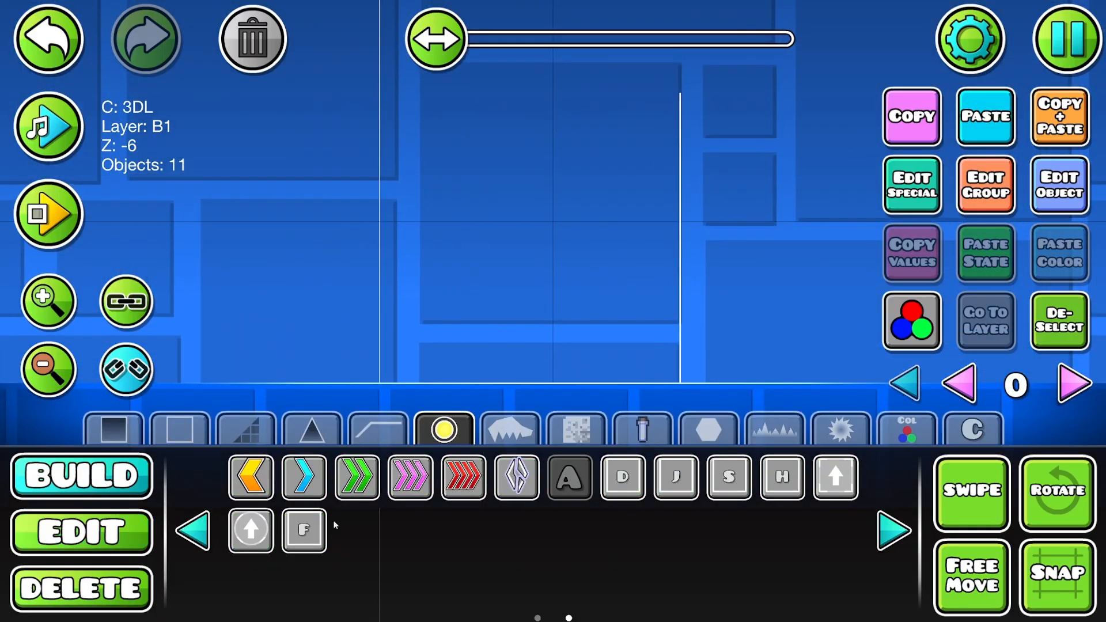
click(196, 433)
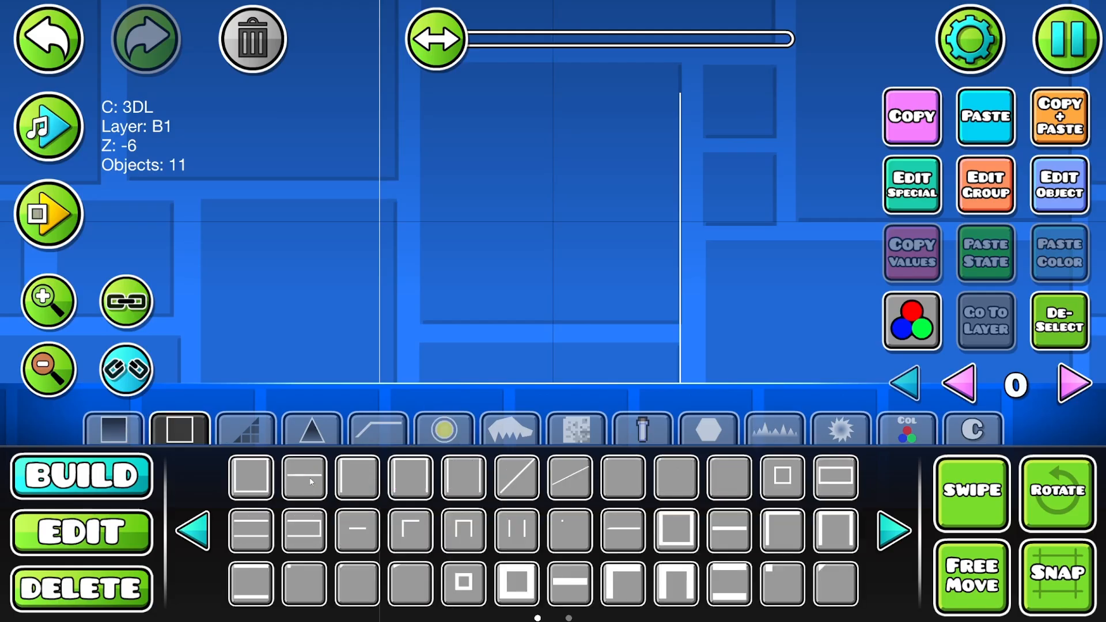
click(968, 494)
drag(392, 260, 574, 257)
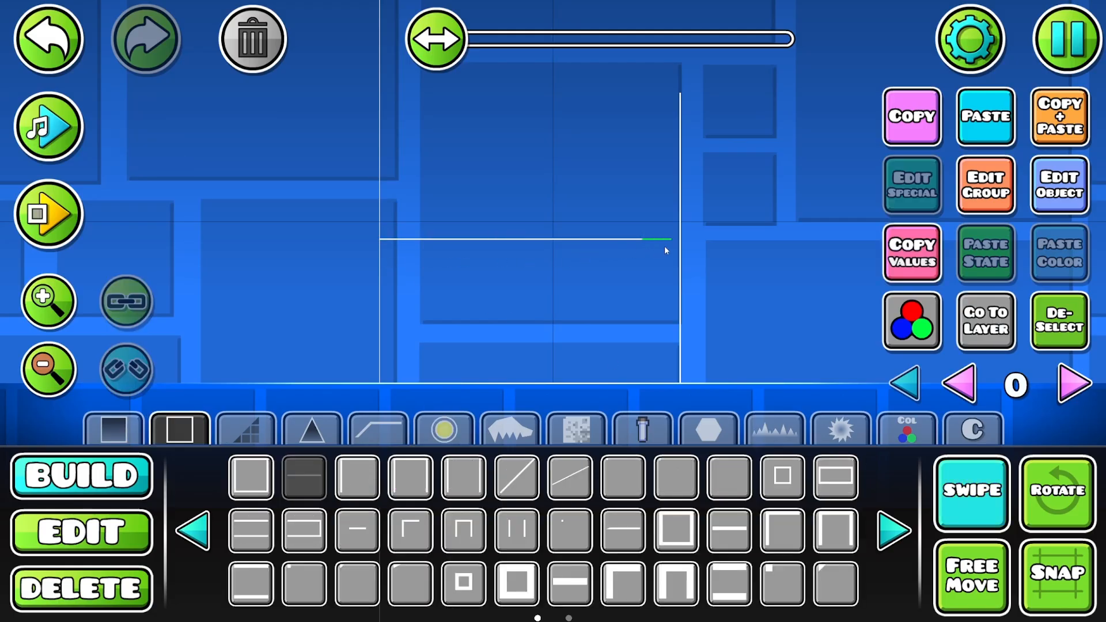
- Select the horizontal row of thin line blocks and delete it
key(2)
drag(663, 231, 375, 254)
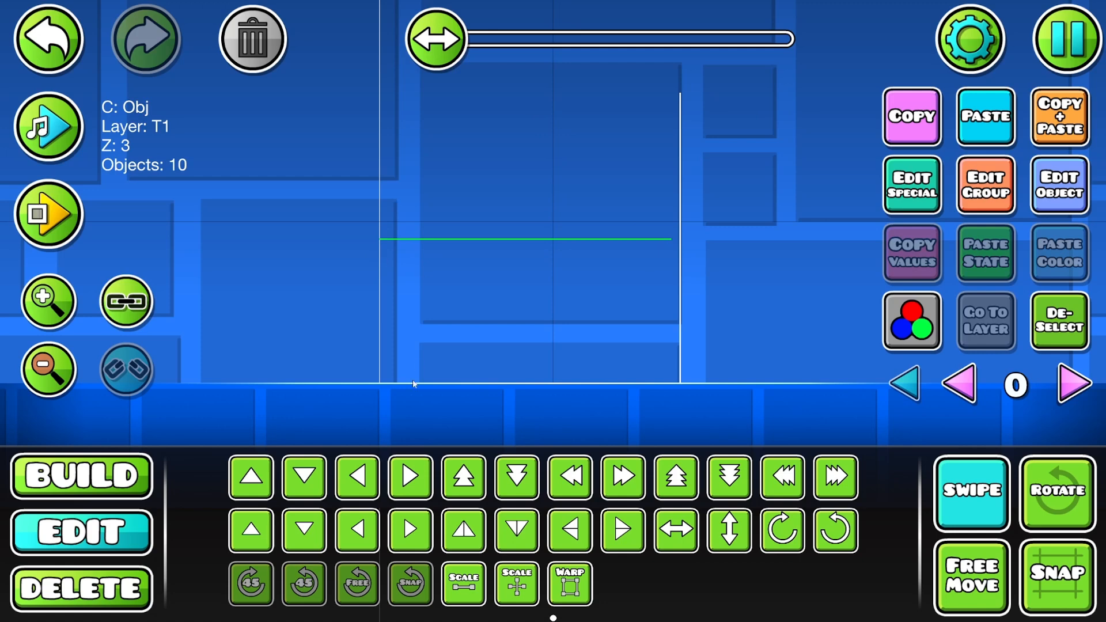
key(3)
key(Delete)
- Look through the level from the first marker line to the NO RND section and select that section's first vertical line
drag(678, 309, 588, 329)
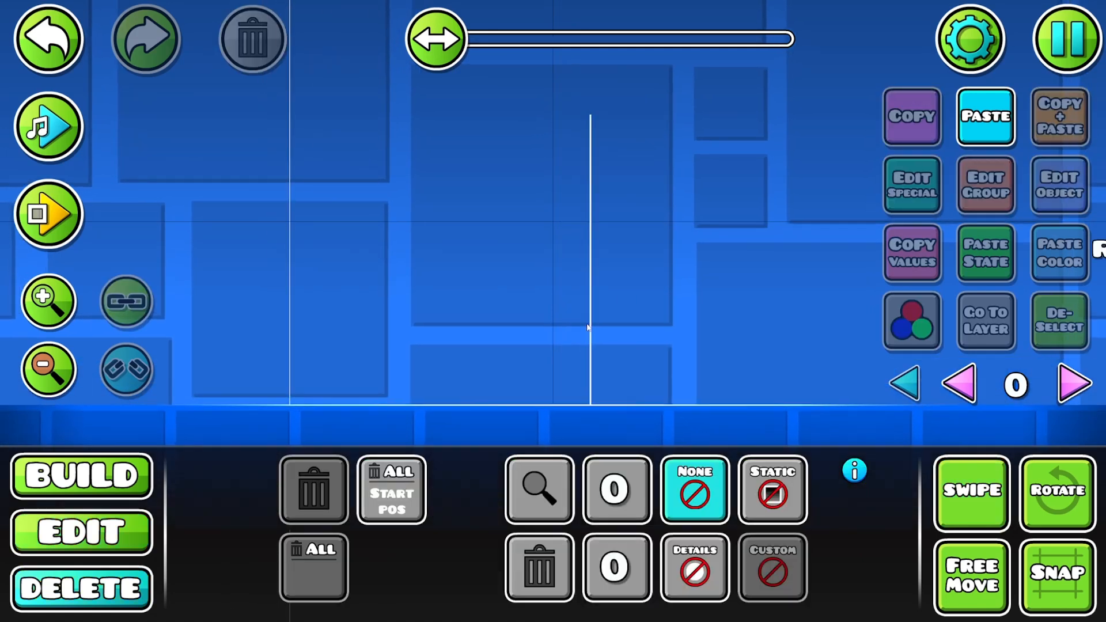
drag(632, 167, 244, 221)
click(51, 374)
click(50, 375)
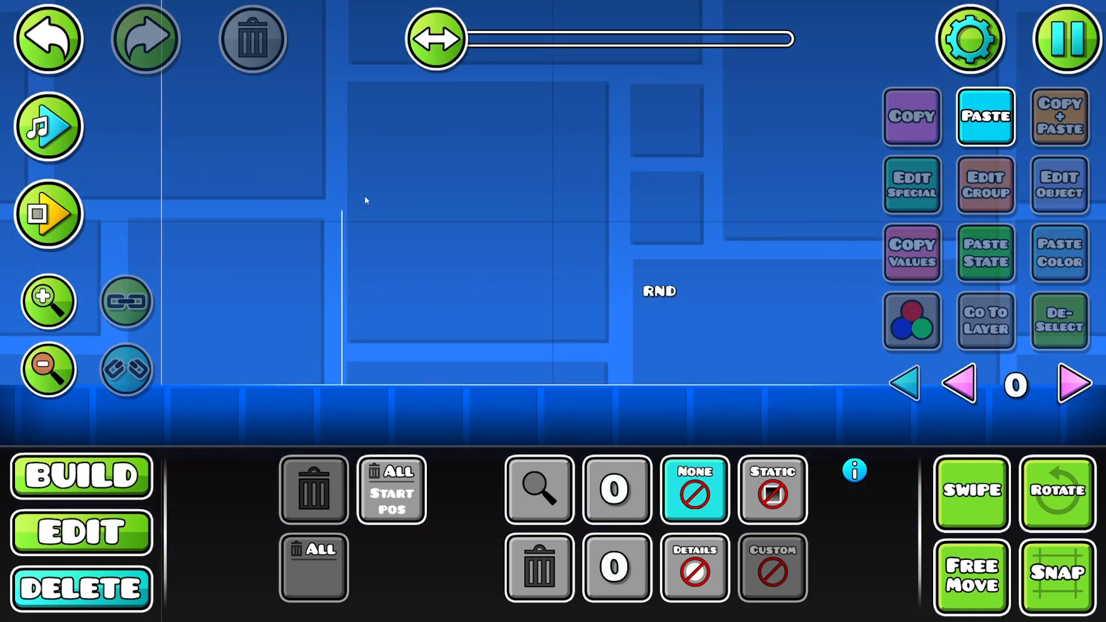
drag(703, 279, 573, 292)
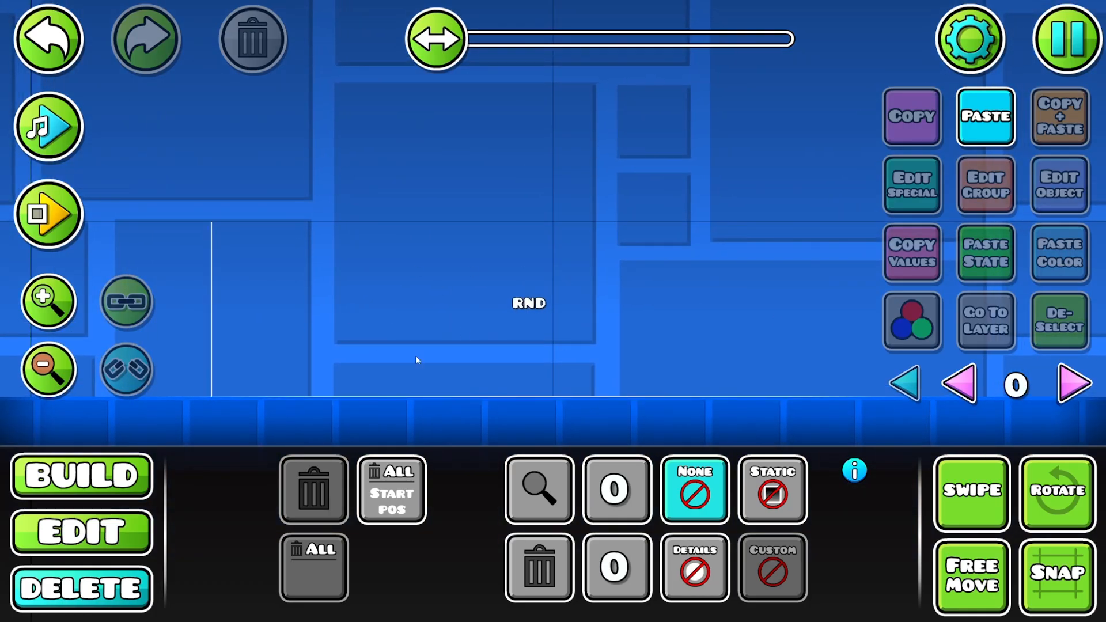
mouse_move(474, 274)
mouse_down()
mouse_move(495, 281)
mouse_move(488, 276)
mouse_up()
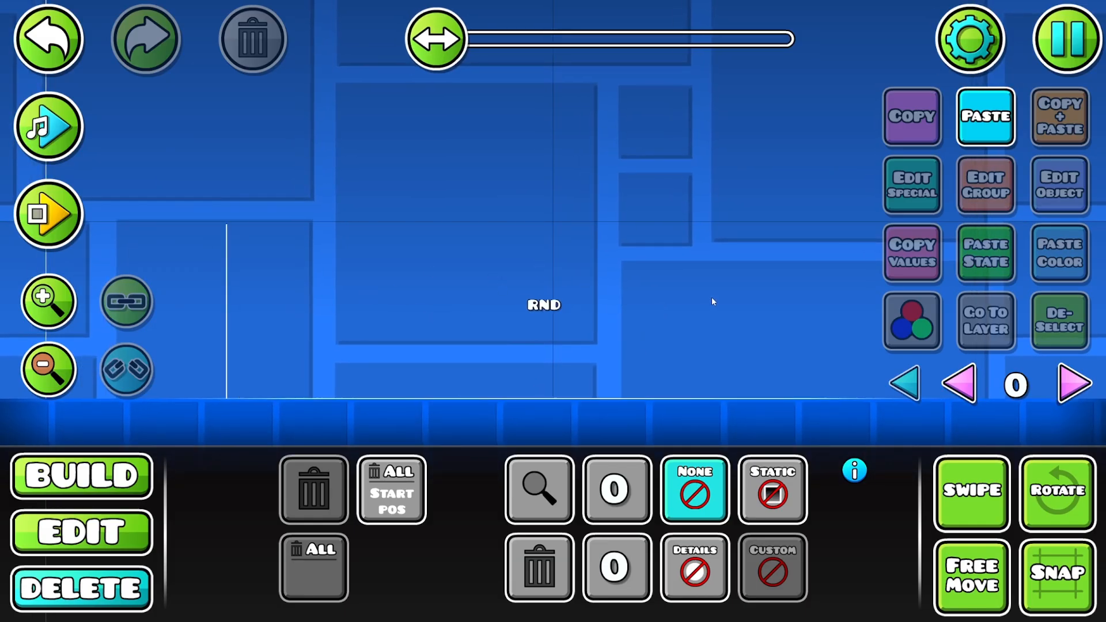
drag(712, 297, 414, 290)
drag(637, 293, 224, 301)
drag(507, 249, 467, 237)
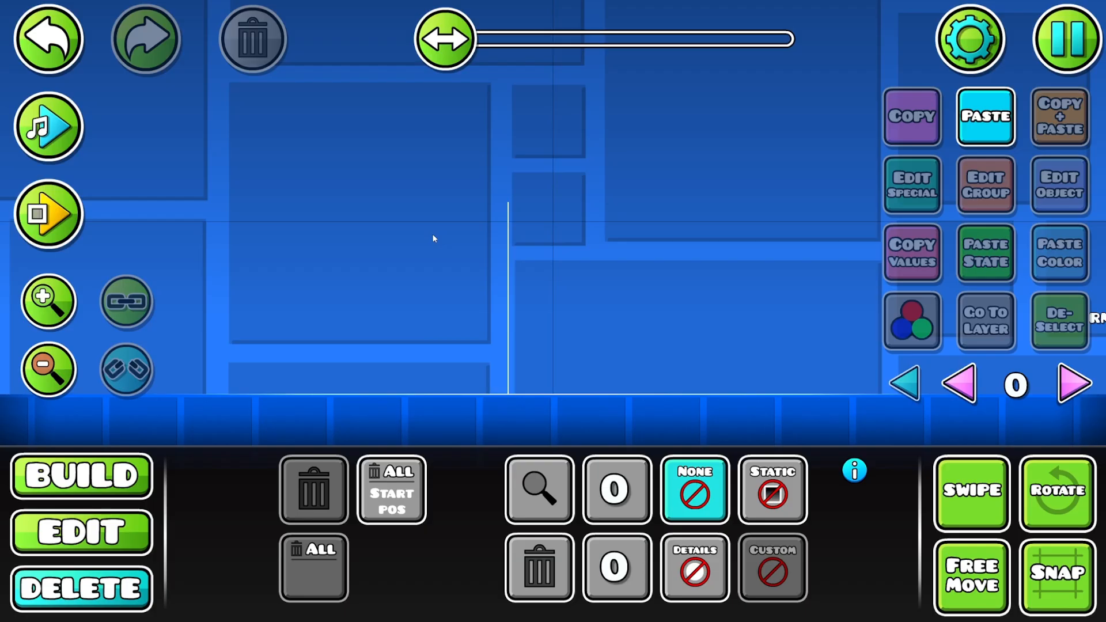
drag(697, 246, 390, 257)
drag(679, 285, 375, 289)
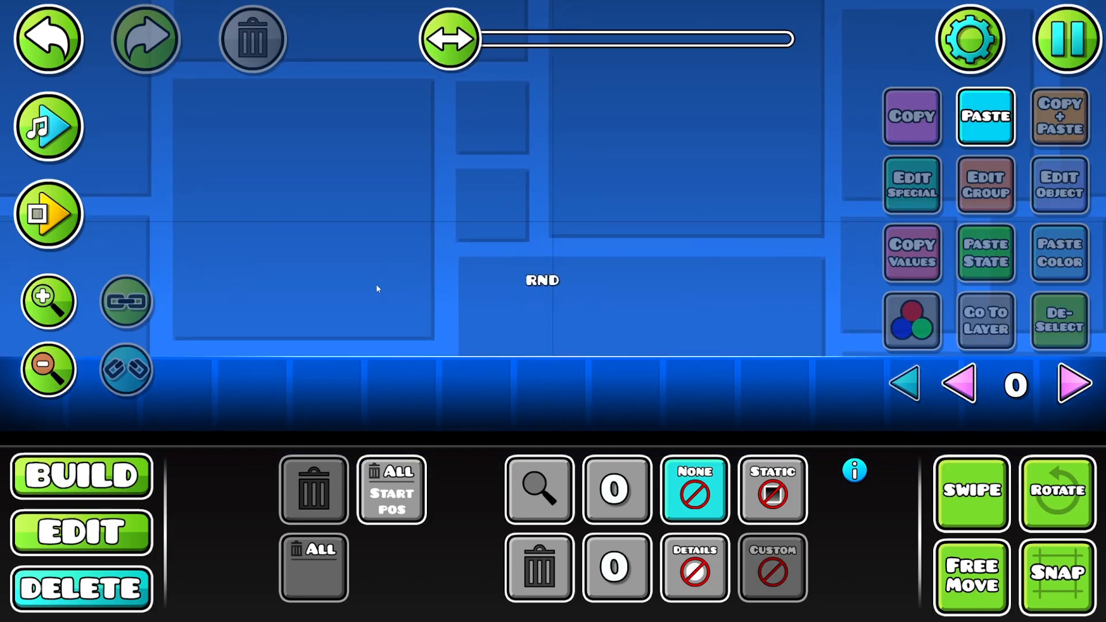
drag(553, 281, 380, 286)
drag(693, 294, 571, 279)
key(2)
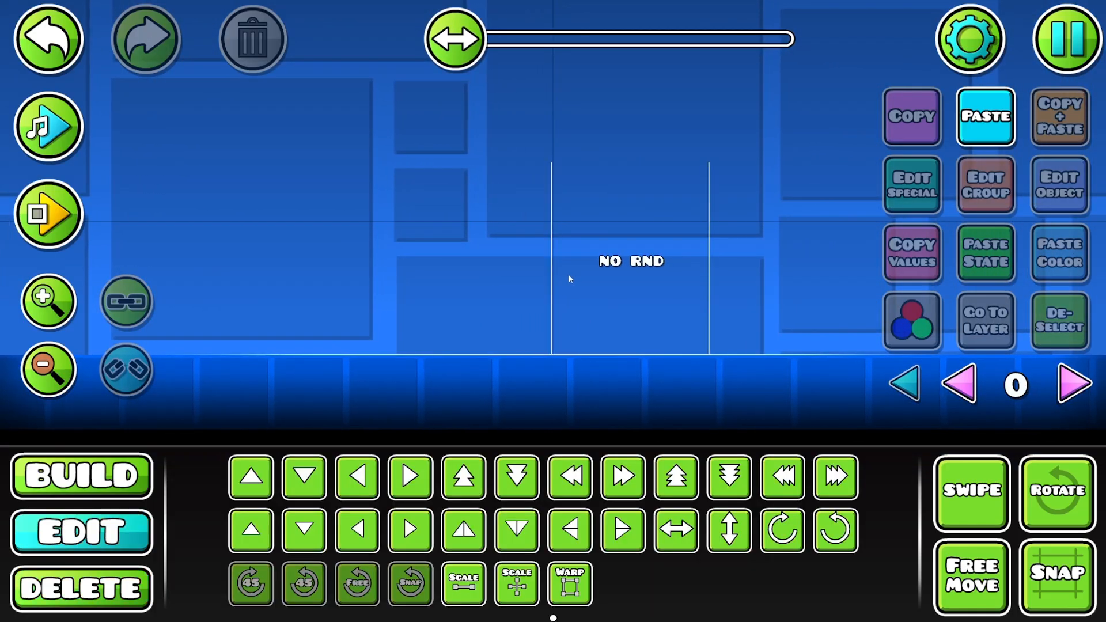
click(549, 266)
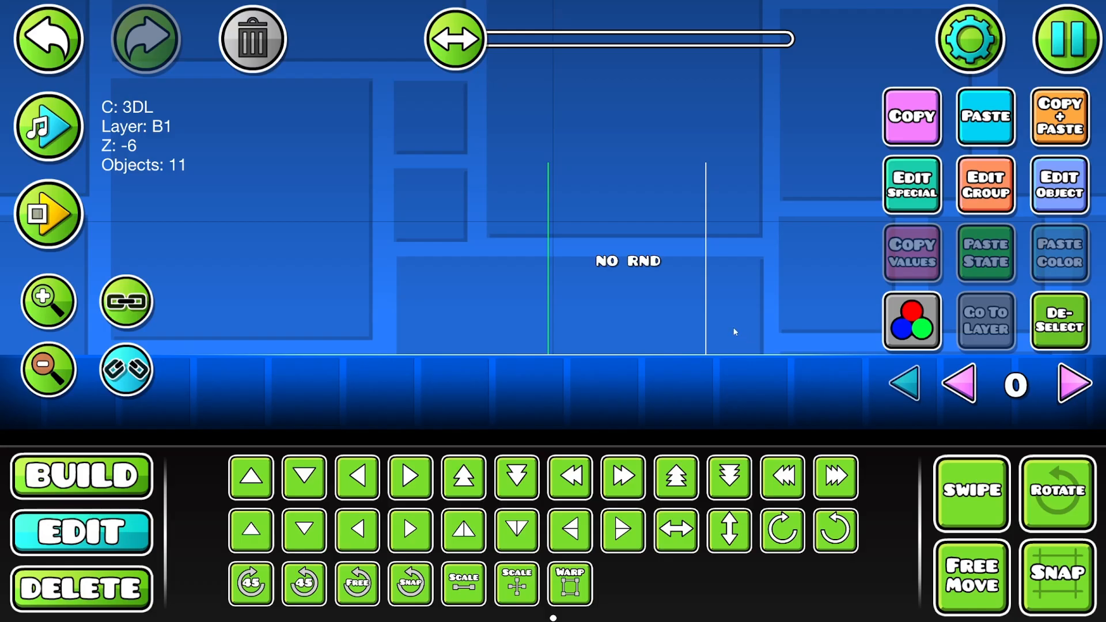
- Look over the sections beyond the NO RND area and return to the start of the level
drag(729, 263, 298, 282)
drag(662, 233, 212, 189)
drag(522, 194, 399, 200)
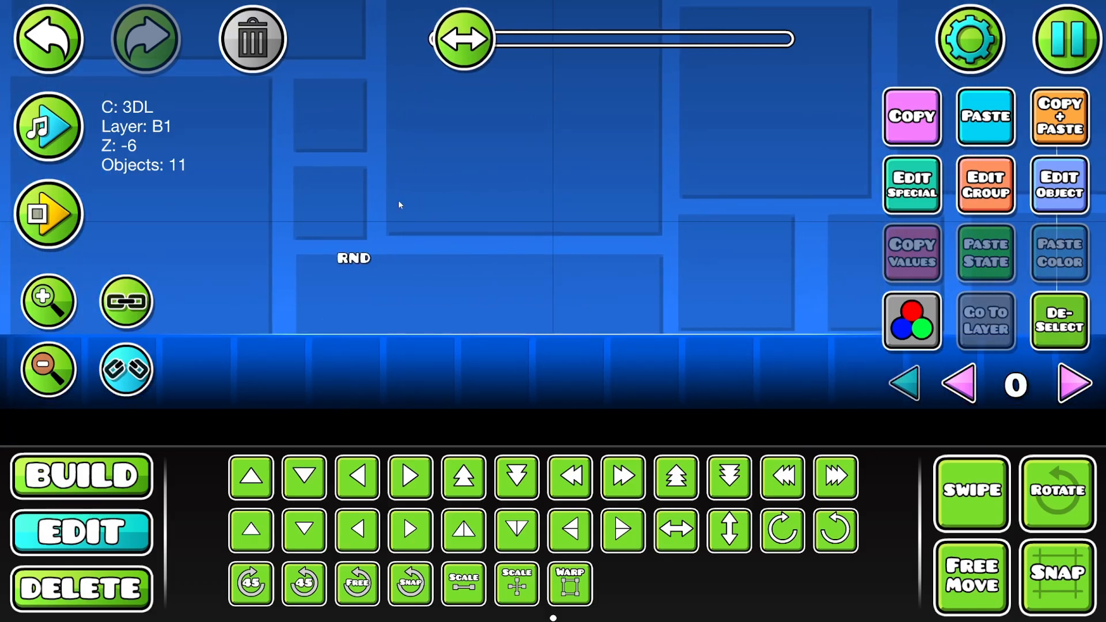
drag(476, 60, 515, 70)
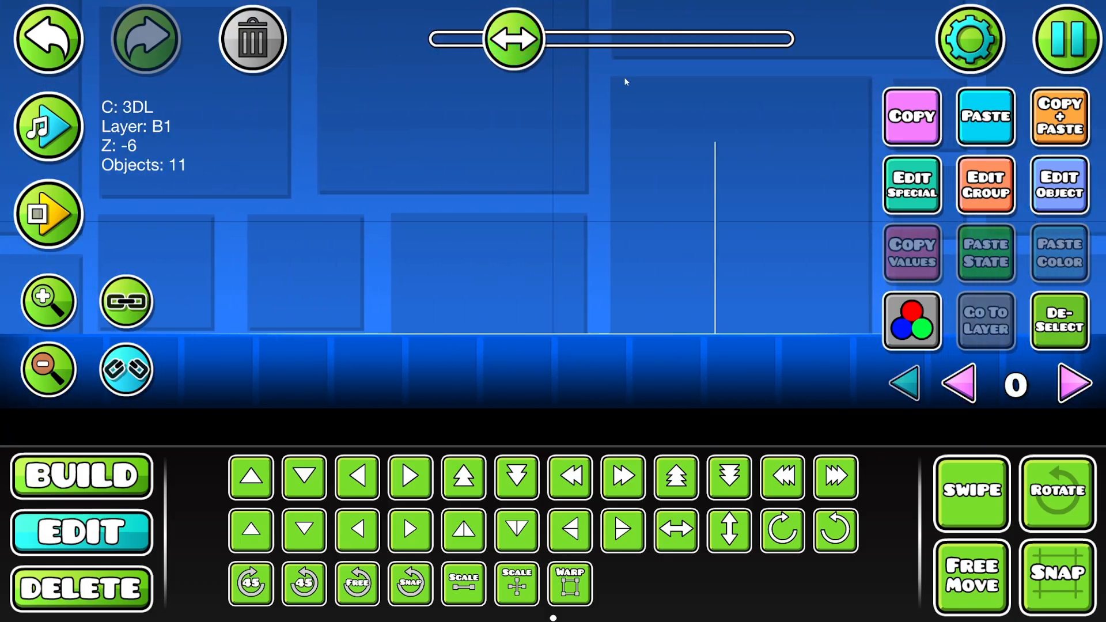
click(1063, 50)
click(494, 129)
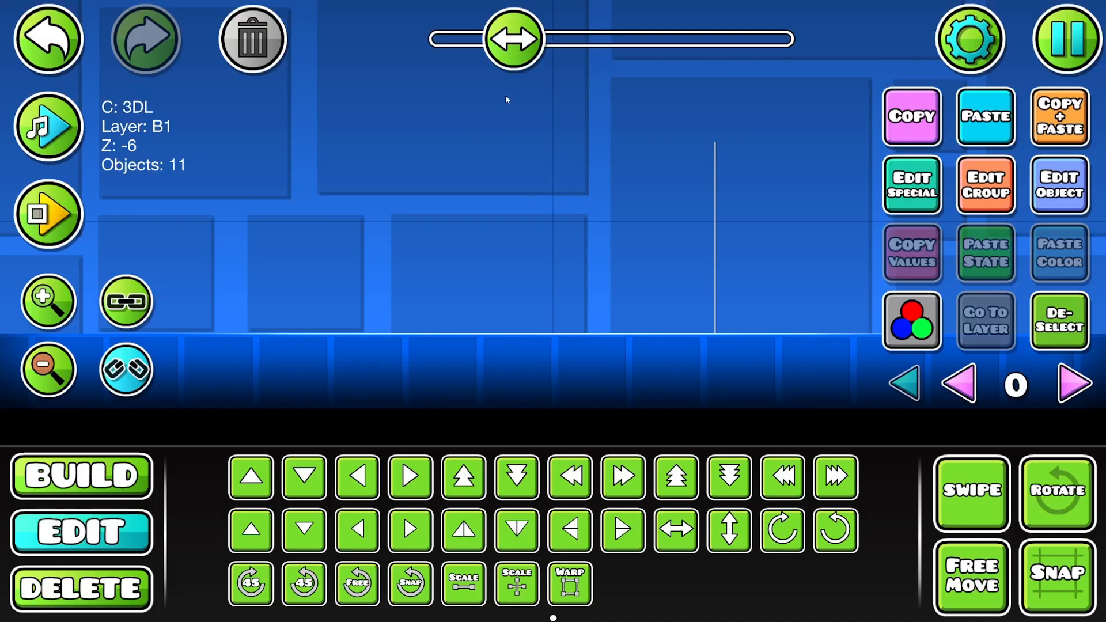
drag(519, 31, 426, 16)
drag(472, 207, 586, 279)
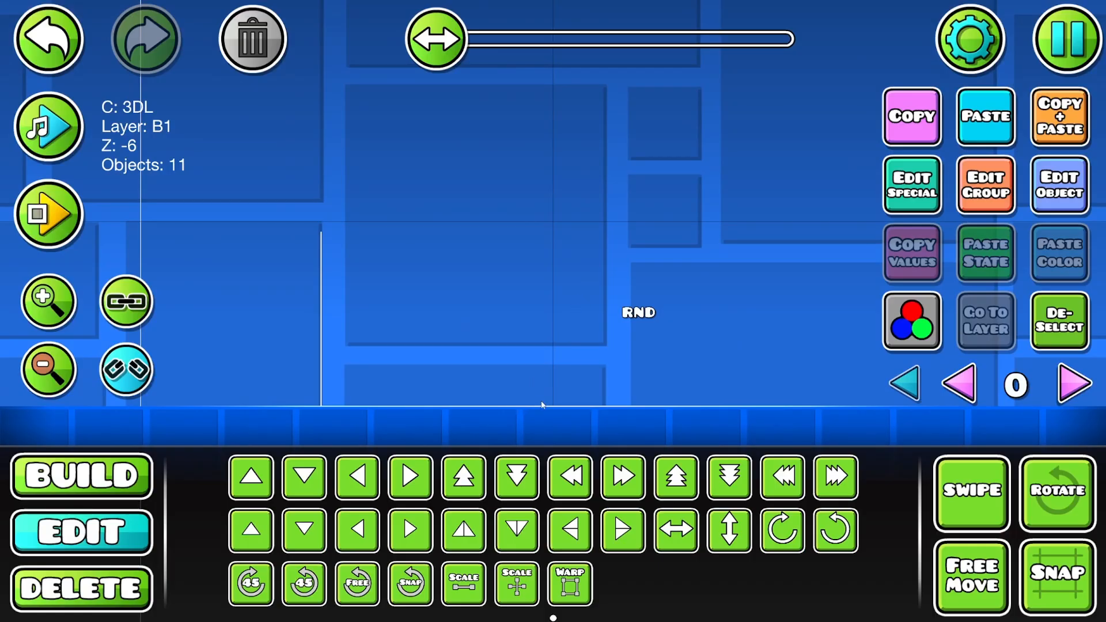
- Review the spacing of the RND and NO RND sections along the level and clear the selection
drag(542, 330, 344, 338)
click(45, 366)
click(45, 366)
drag(645, 297, 451, 291)
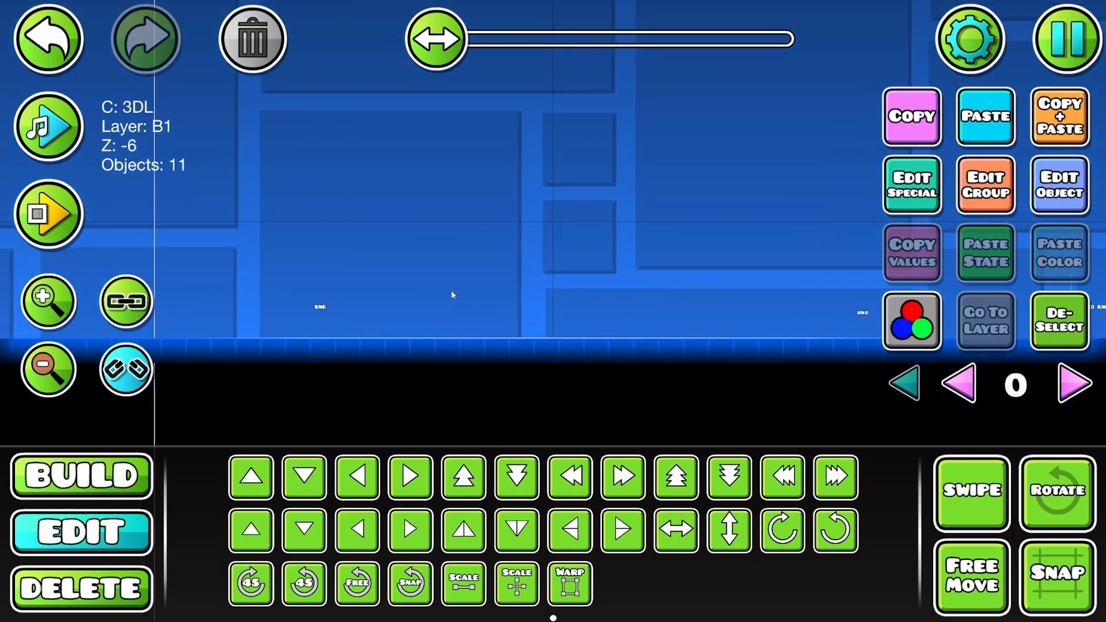
drag(673, 315, 465, 307)
drag(633, 297, 405, 290)
drag(542, 244, 394, 236)
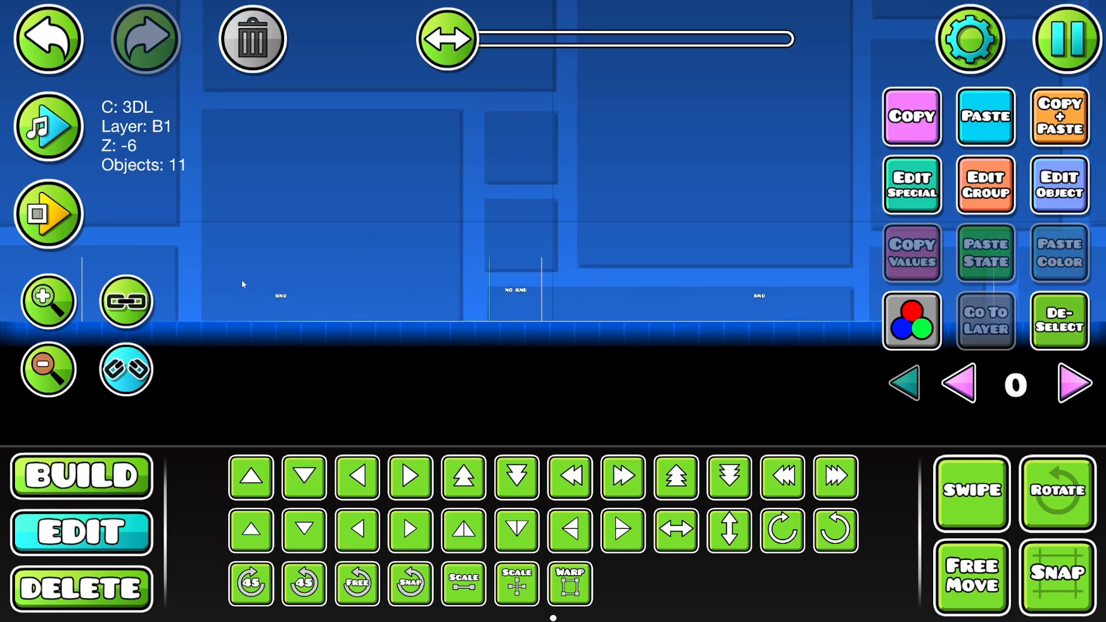
drag(287, 275, 707, 323)
click(1063, 337)
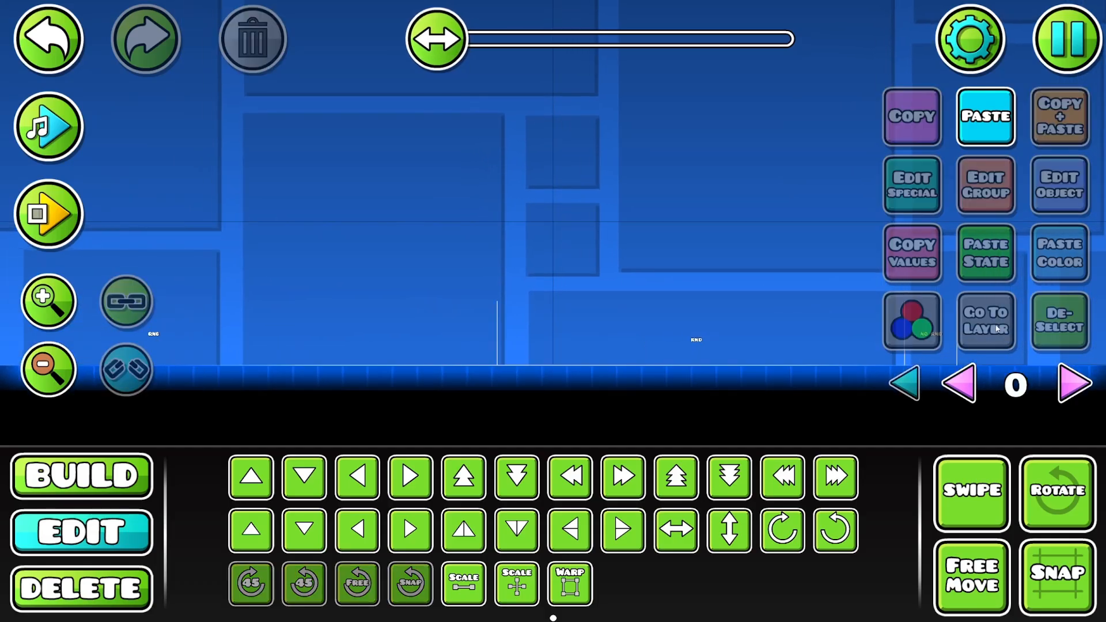
- Swipe-select all pieces of the first vertical marker line, link them into one group and deselect it
drag(337, 352, 749, 355)
drag(448, 265, 453, 275)
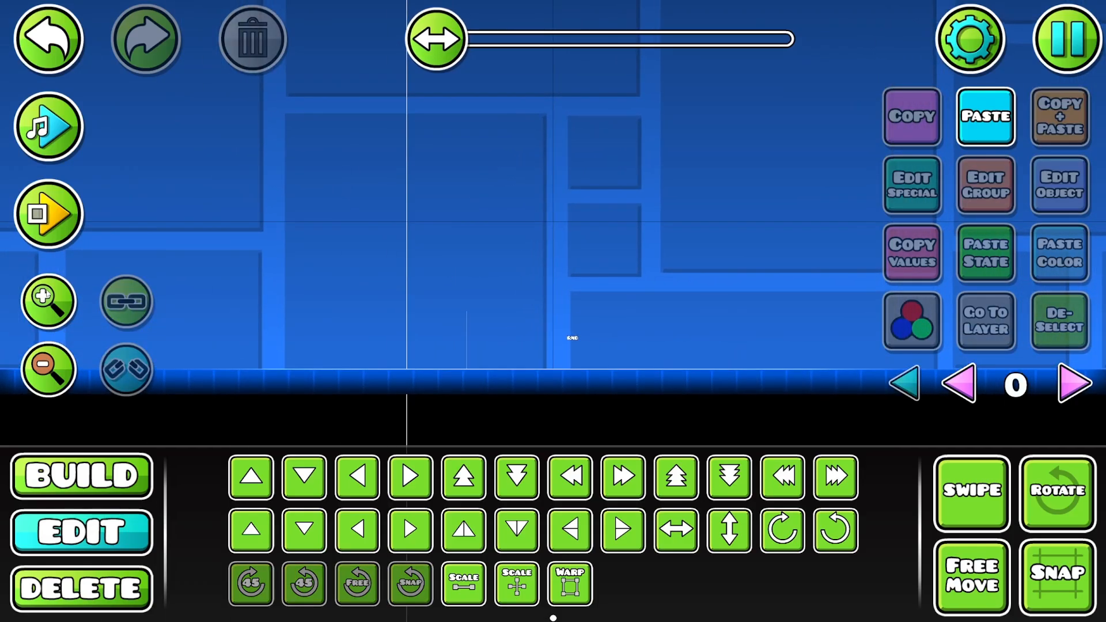
scroll(453, 275, up, 4)
click(476, 333)
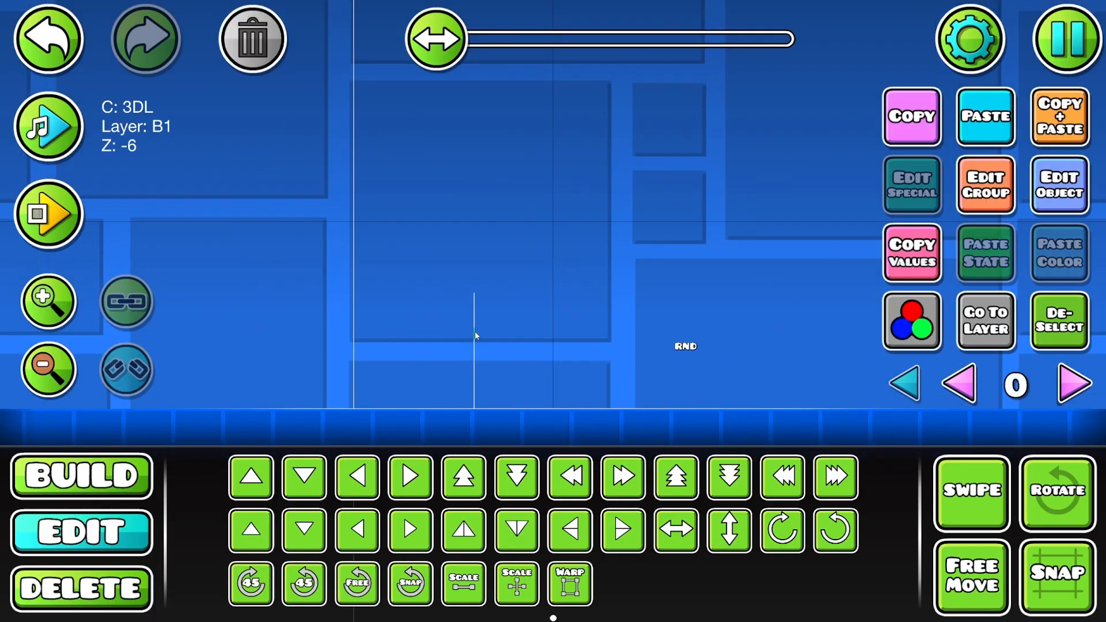
click(971, 489)
drag(488, 253, 430, 474)
click(128, 315)
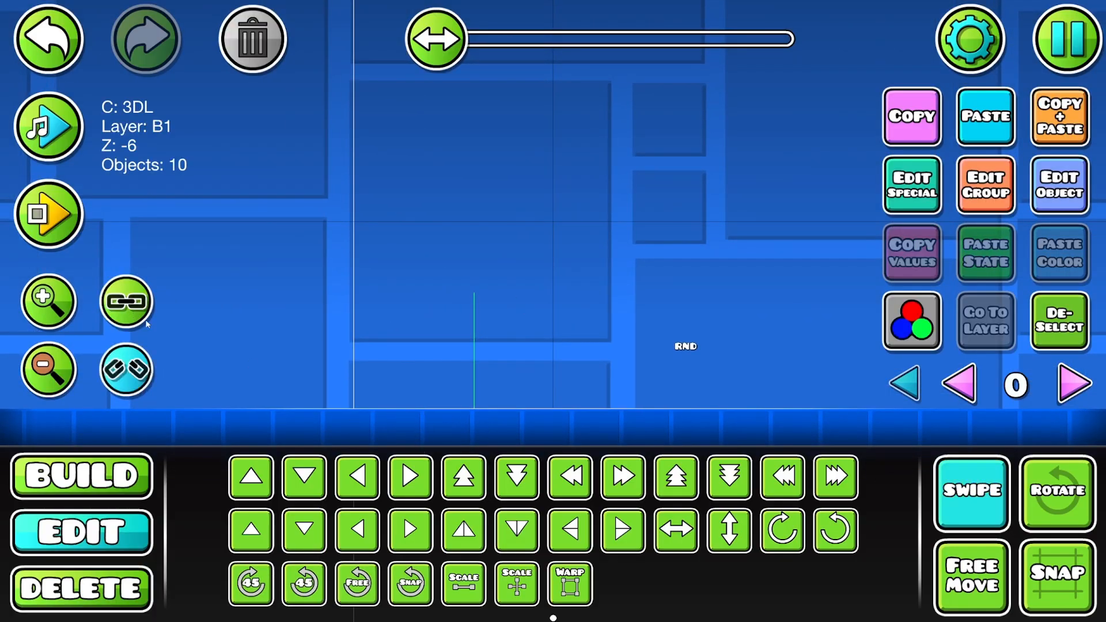
click(972, 488)
click(1059, 321)
- Switch the editor to layer 1 with the first RND section in view
drag(619, 302, 459, 303)
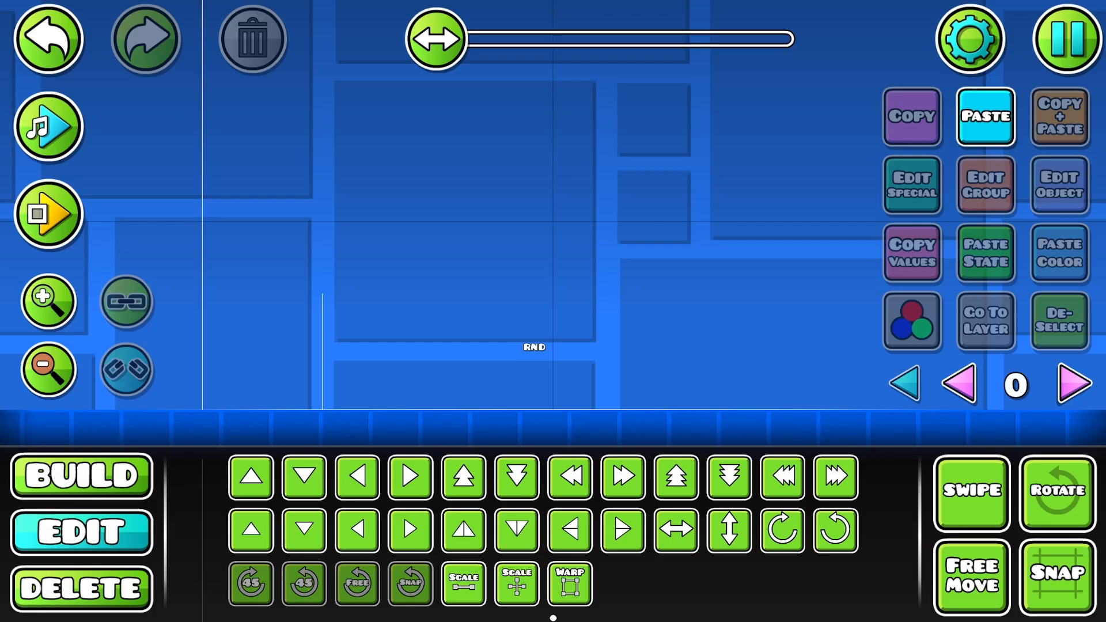
click(49, 306)
click(49, 306)
click(49, 305)
drag(368, 276, 585, 242)
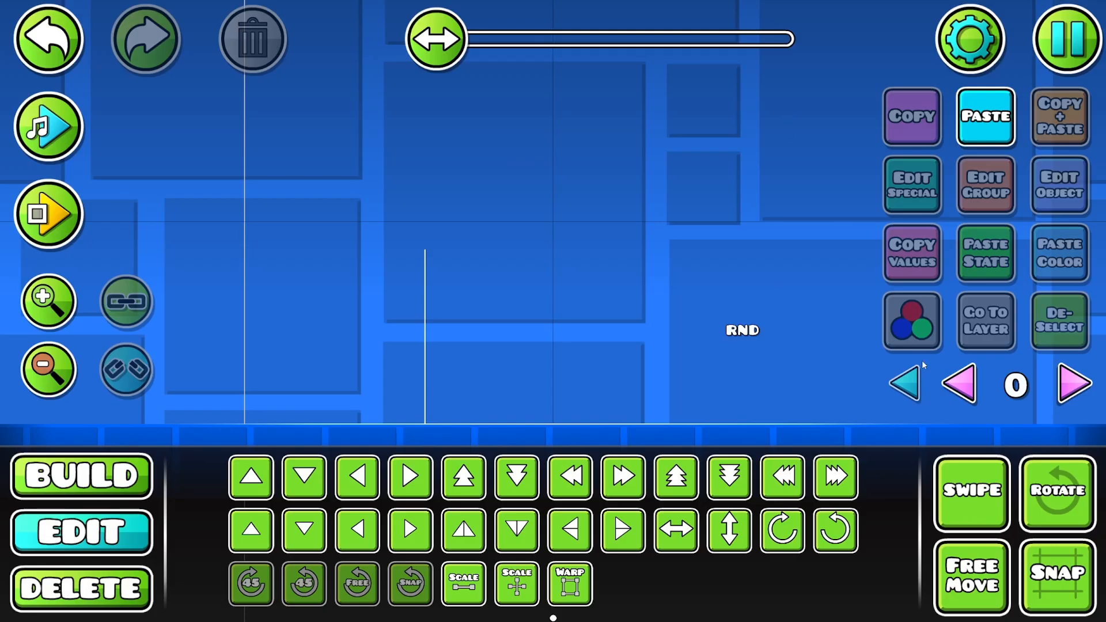
drag(702, 250, 633, 222)
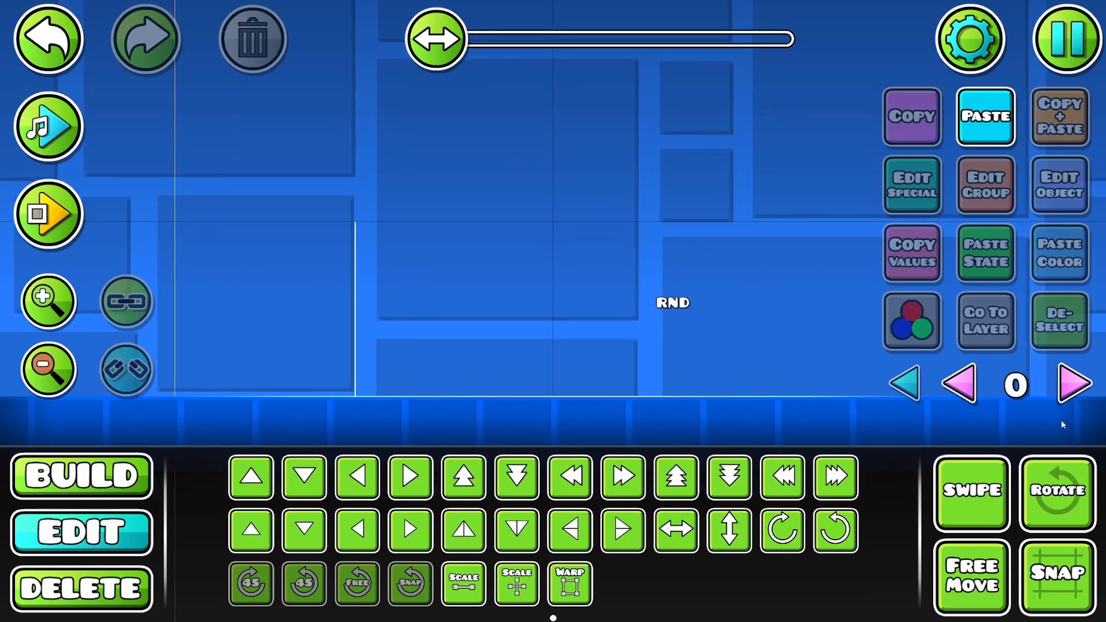
click(1056, 379)
drag(414, 341, 481, 307)
click(49, 302)
click(42, 298)
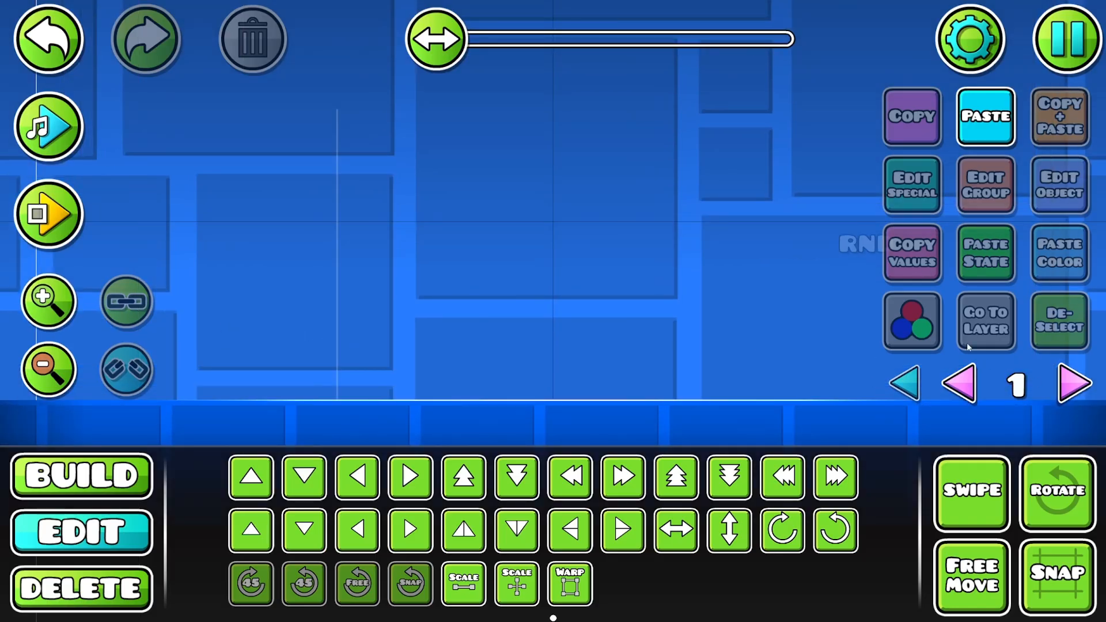
- Step the editor layer up to layer 10
click(1074, 385)
click(959, 383)
click(1074, 385)
double_click(1077, 385)
double_click(1083, 385)
double_click(1082, 385)
click(1083, 385)
click(1074, 380)
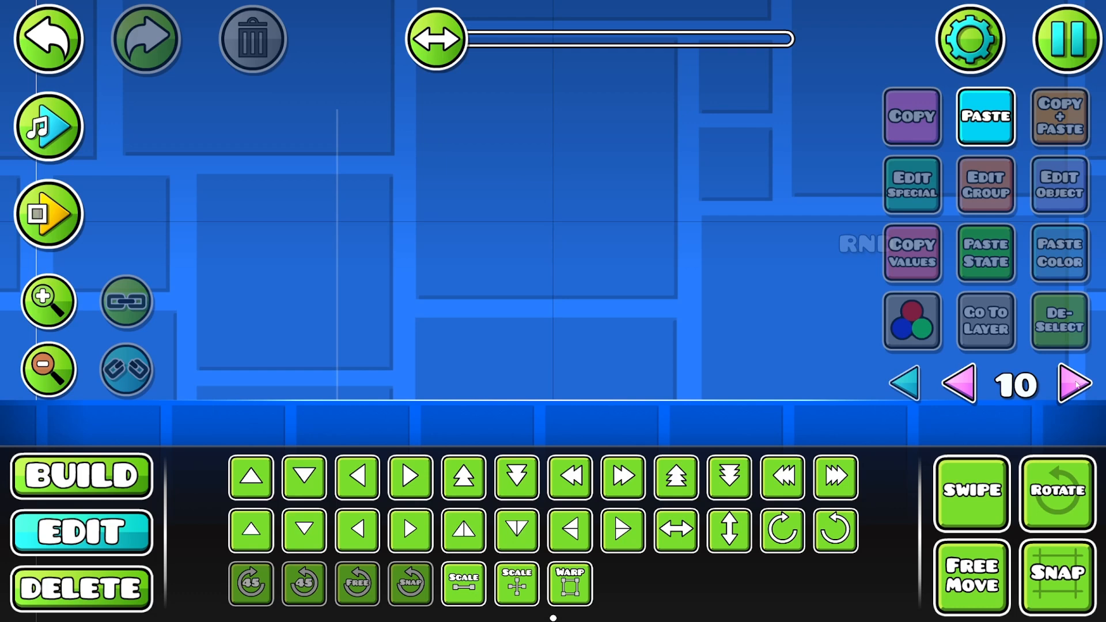
- Bring the editor back down from layer 10 to layer 1
click(42, 369)
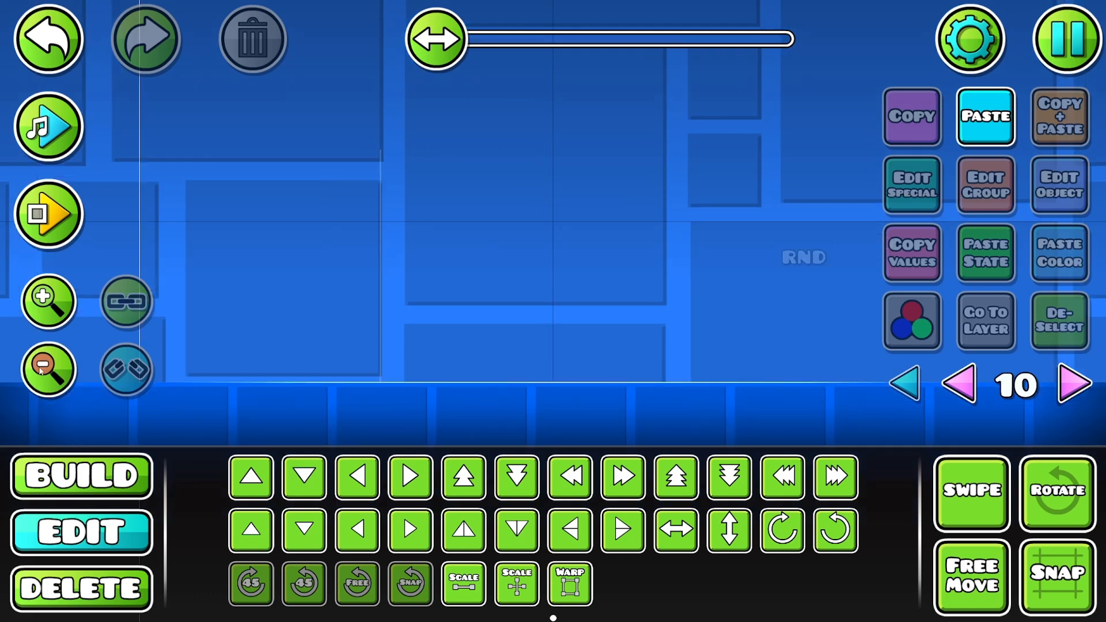
click(969, 390)
click(970, 389)
click(969, 389)
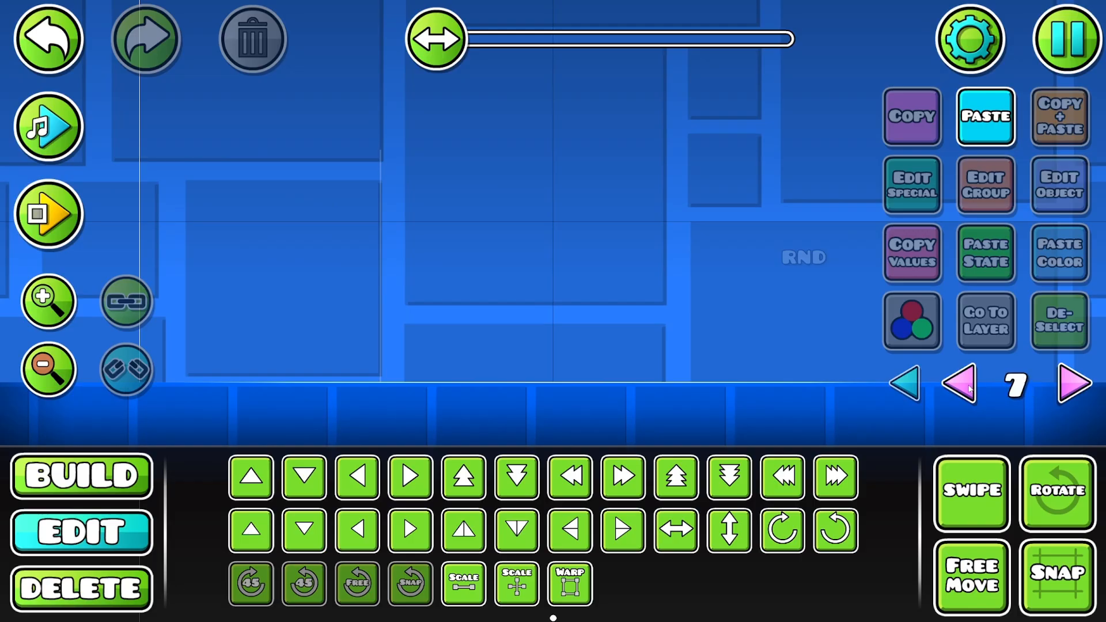
click(969, 389)
click(969, 389)
click(969, 389)
click(969, 390)
click(969, 390)
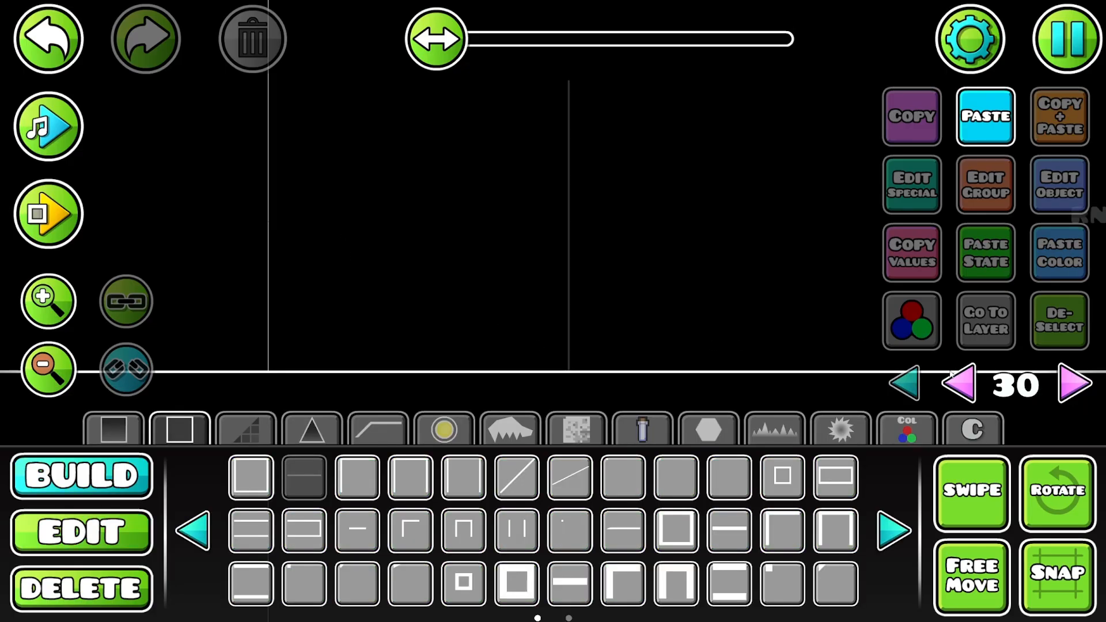
click(951, 374)
- Place a green cube portal on the ground at the first marker line and add it to group 2
click(443, 429)
click(894, 531)
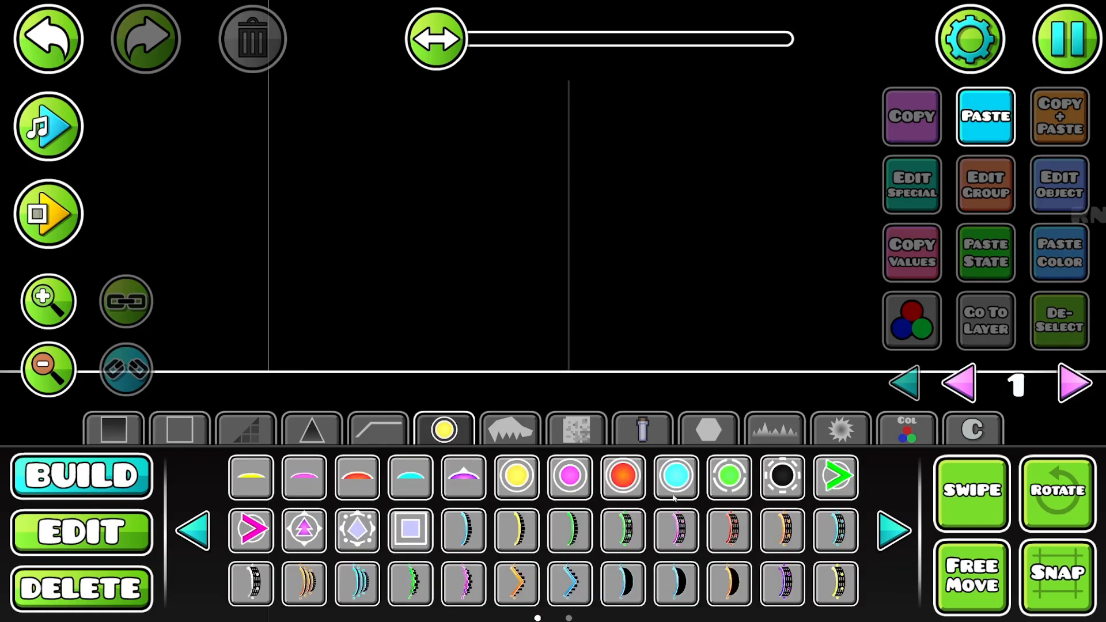
click(610, 528)
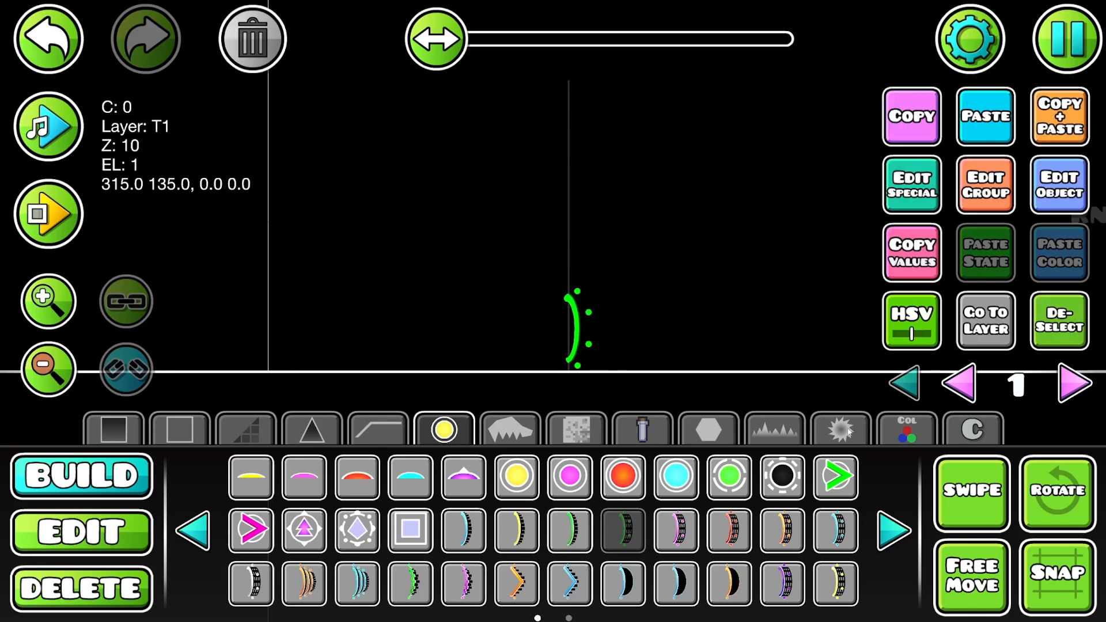
click(983, 198)
click(633, 225)
click(632, 225)
click(752, 227)
click(553, 567)
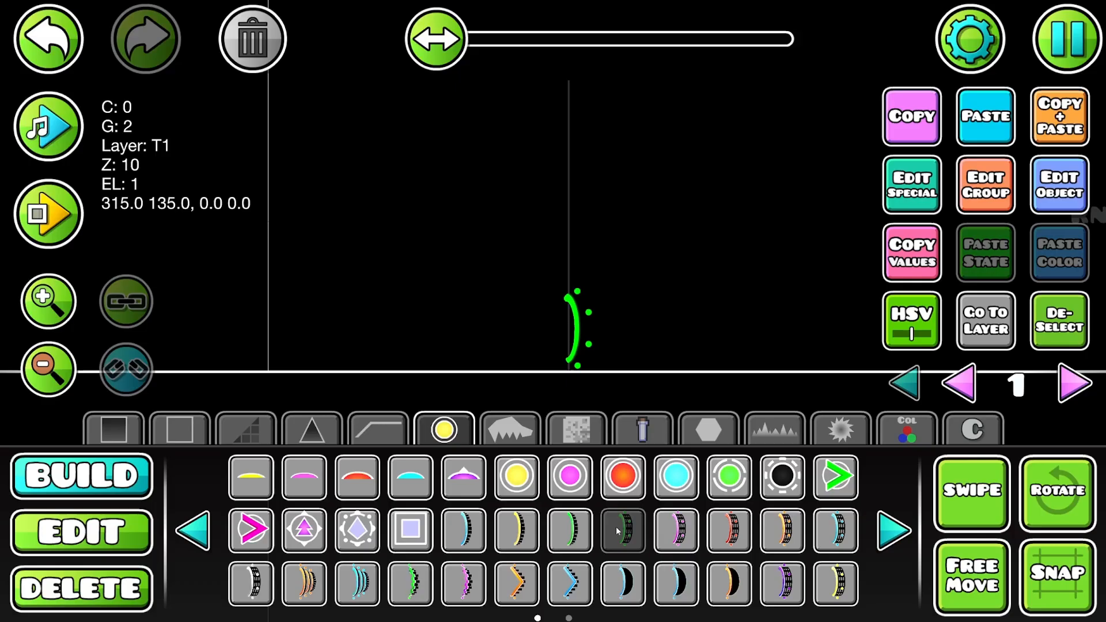
- Place a white robot portal above the cube portal, move it down onto the cube portal and add it to group 3
click(250, 580)
click(573, 254)
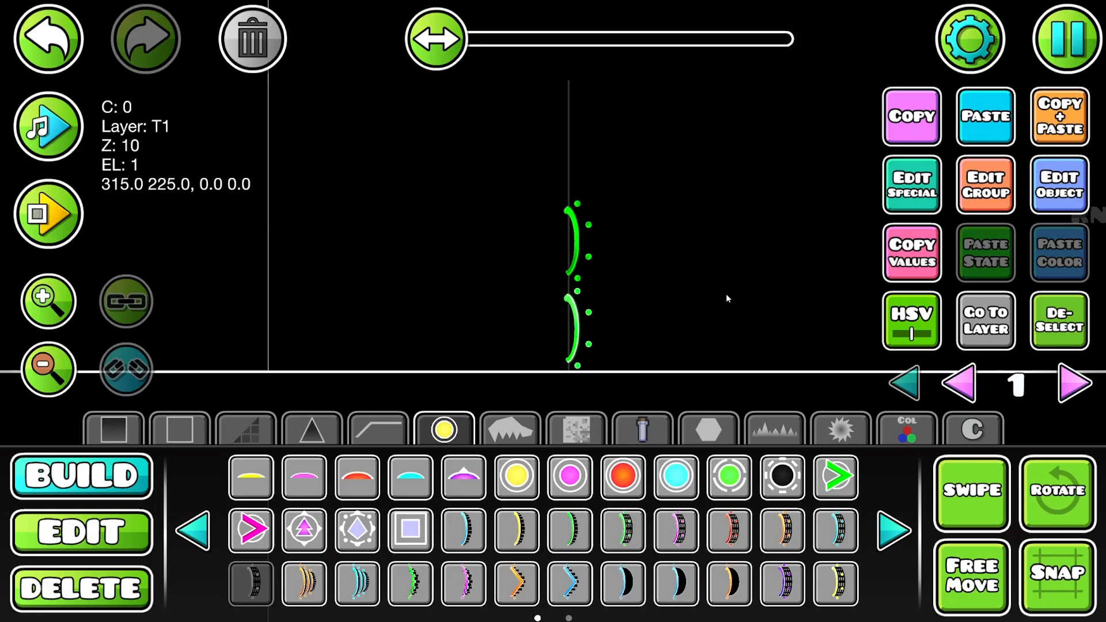
key(s)
key(s)
key(s)
click(989, 186)
click(639, 228)
click(757, 227)
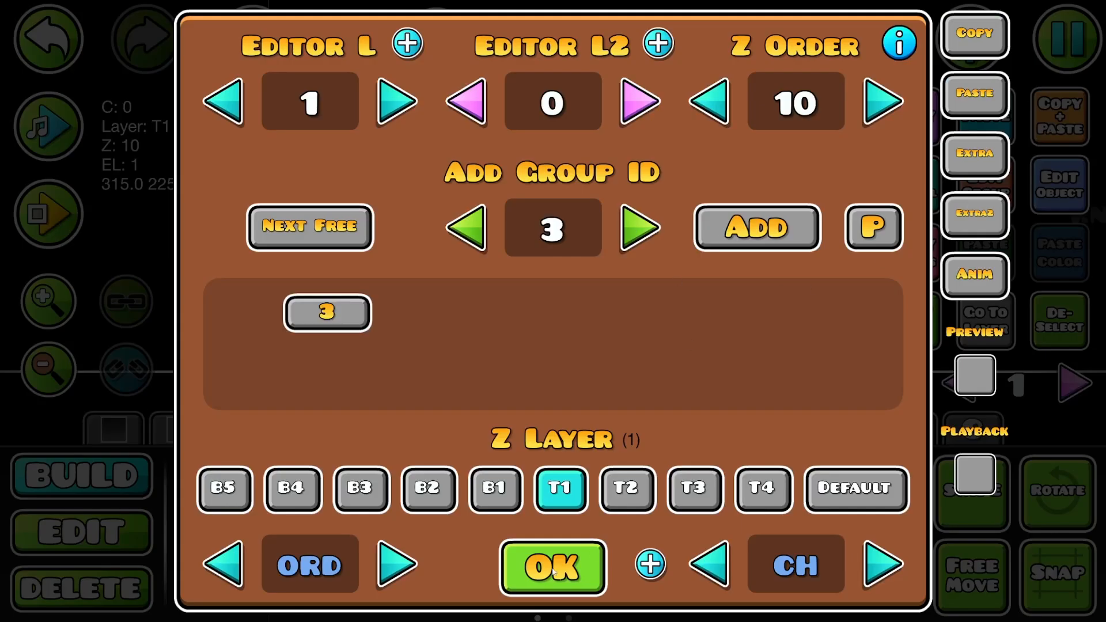
click(553, 568)
- Place a Toggle trigger just before the level's start line and target group 2
click(472, 266)
drag(472, 266, 630, 288)
click(907, 430)
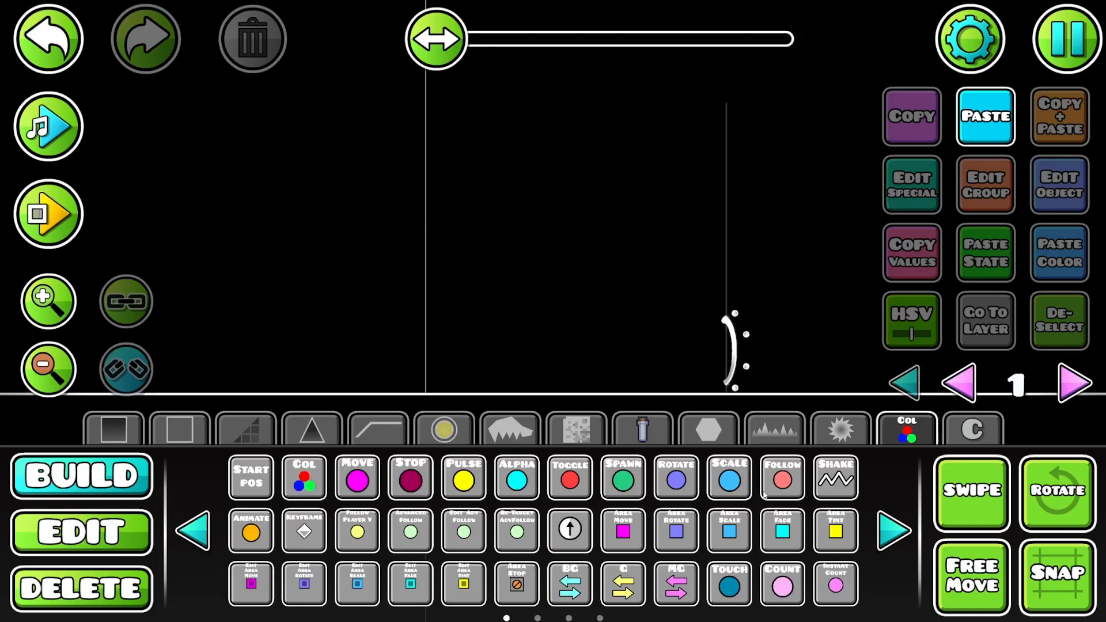
click(575, 477)
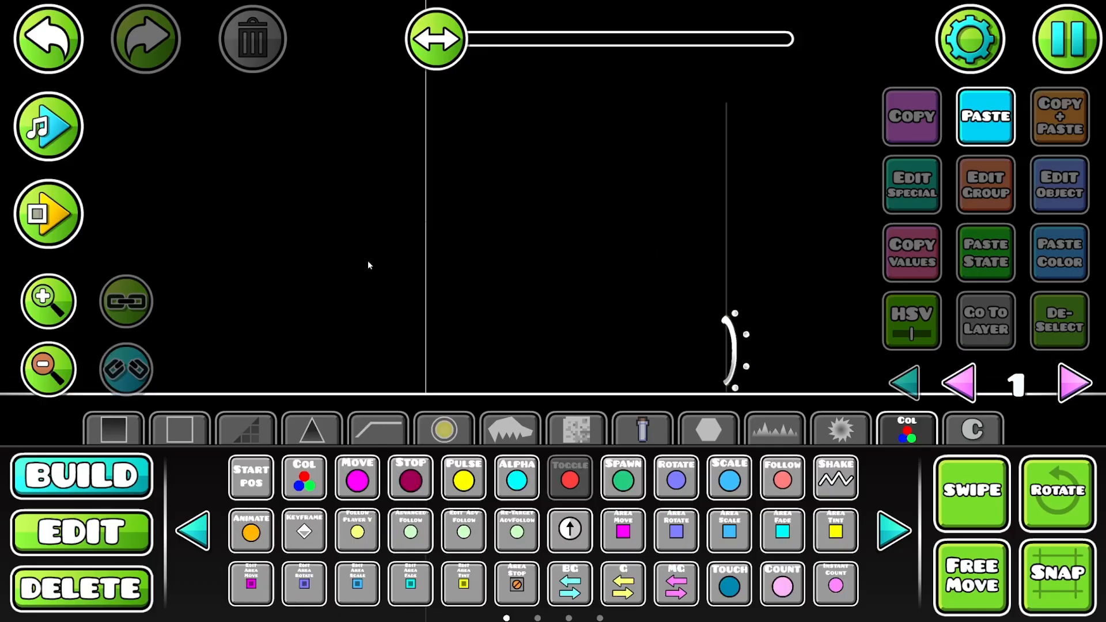
click(416, 217)
click(1057, 187)
click(655, 275)
click(655, 275)
key(Escape)
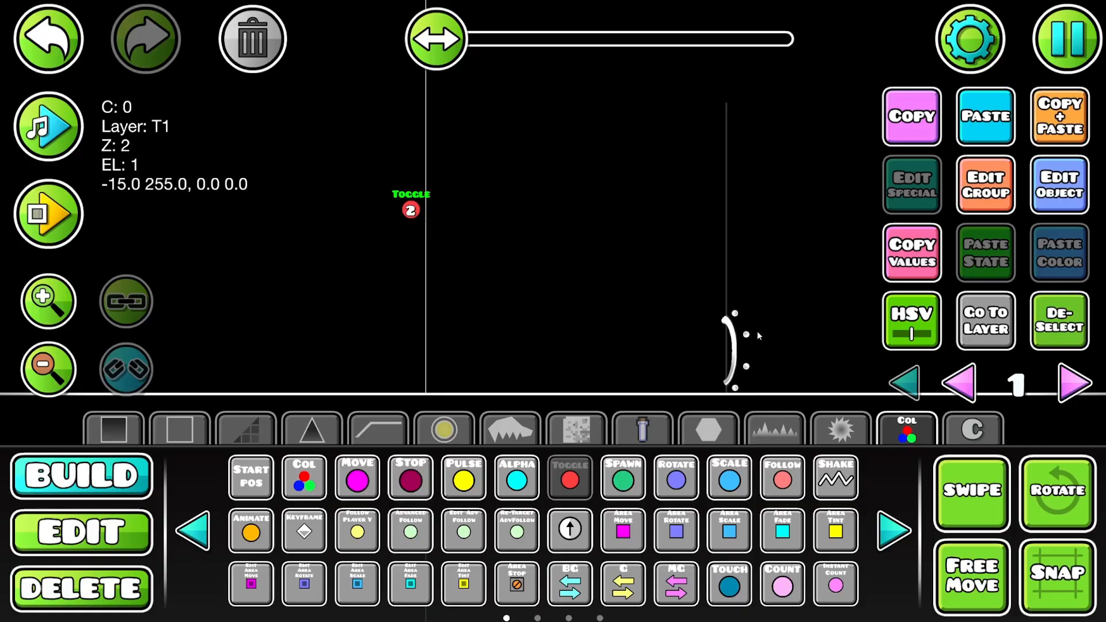
- Duplicate the Toggle trigger directly next to the original, target the copy at group 3 and deselect it
click(1064, 115)
click(1058, 187)
click(655, 255)
key(Escape)
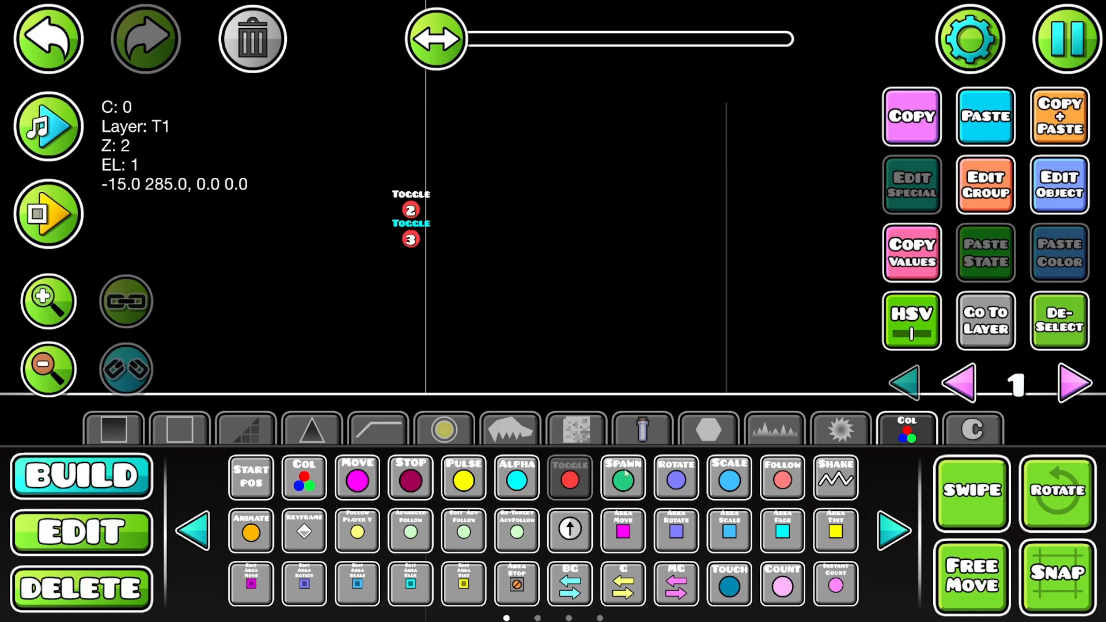
click(1048, 327)
- Place a Random trigger, align it directly above the two Toggle triggers and deselect it
drag(573, 276, 511, 300)
click(623, 478)
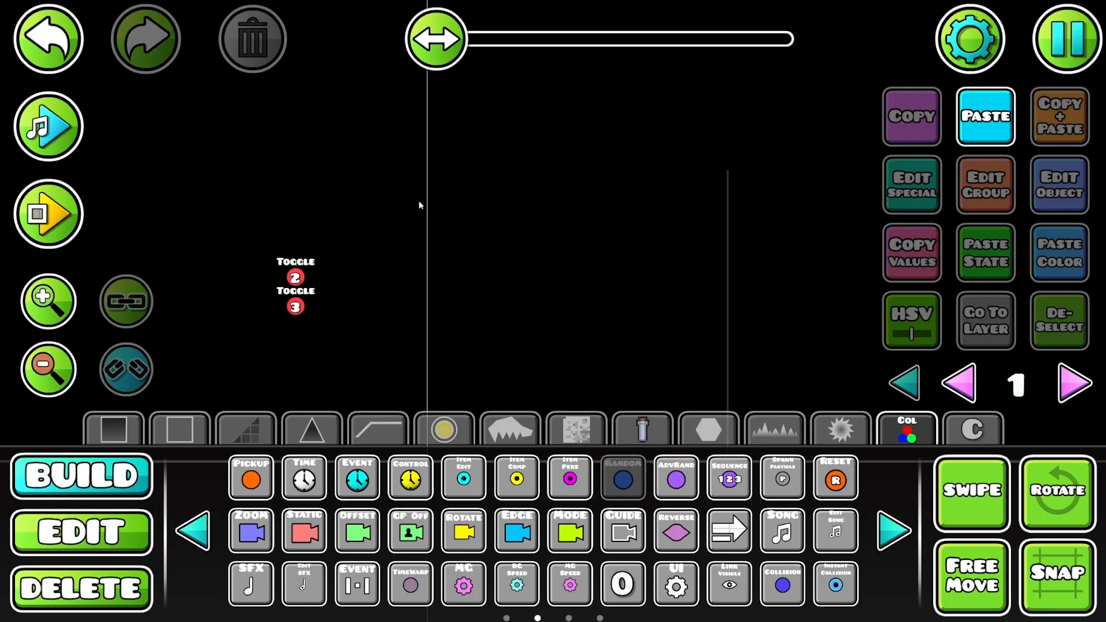
click(384, 187)
key(a)
drag(542, 278, 728, 373)
key(a)
key(s)
key(a)
key(s)
key(w)
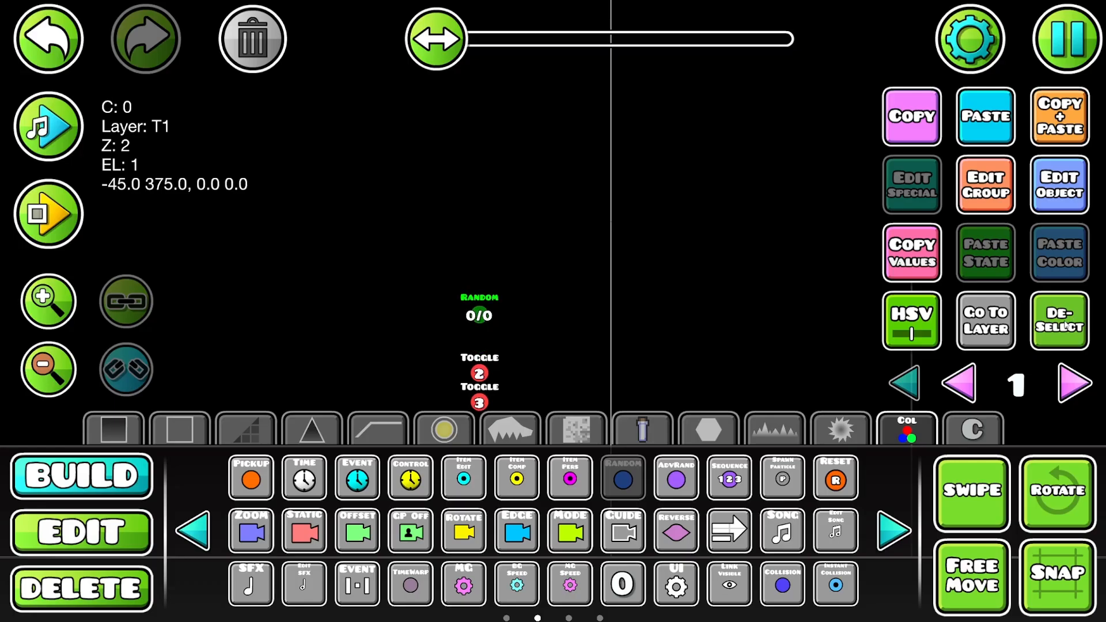
click(1070, 318)
drag(487, 279, 451, 200)
click(841, 430)
click(775, 431)
click(710, 431)
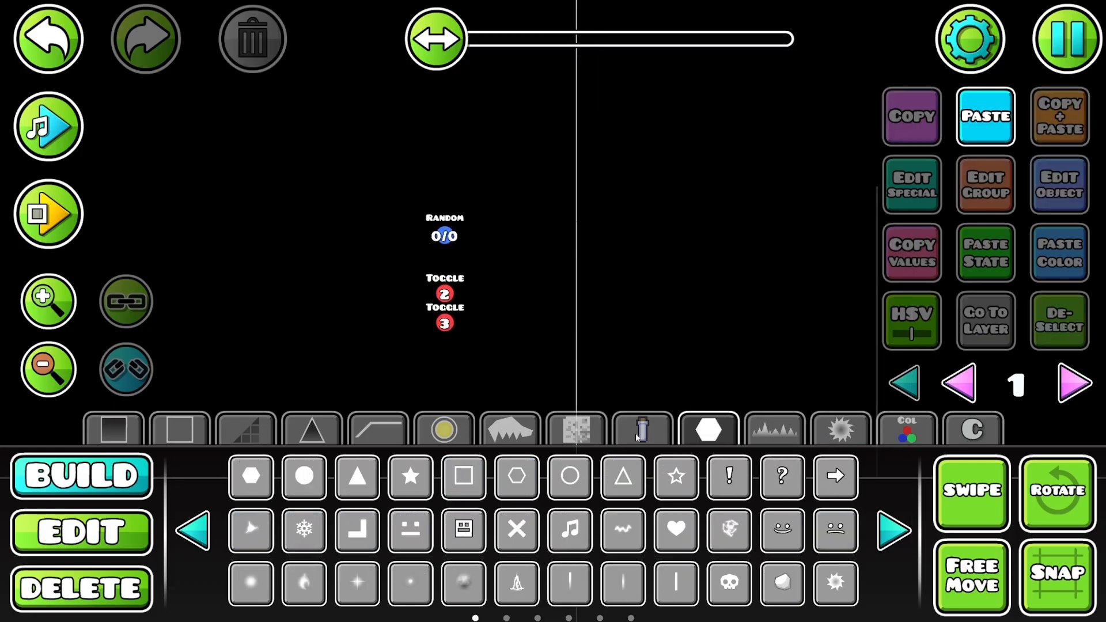
click(644, 431)
click(710, 432)
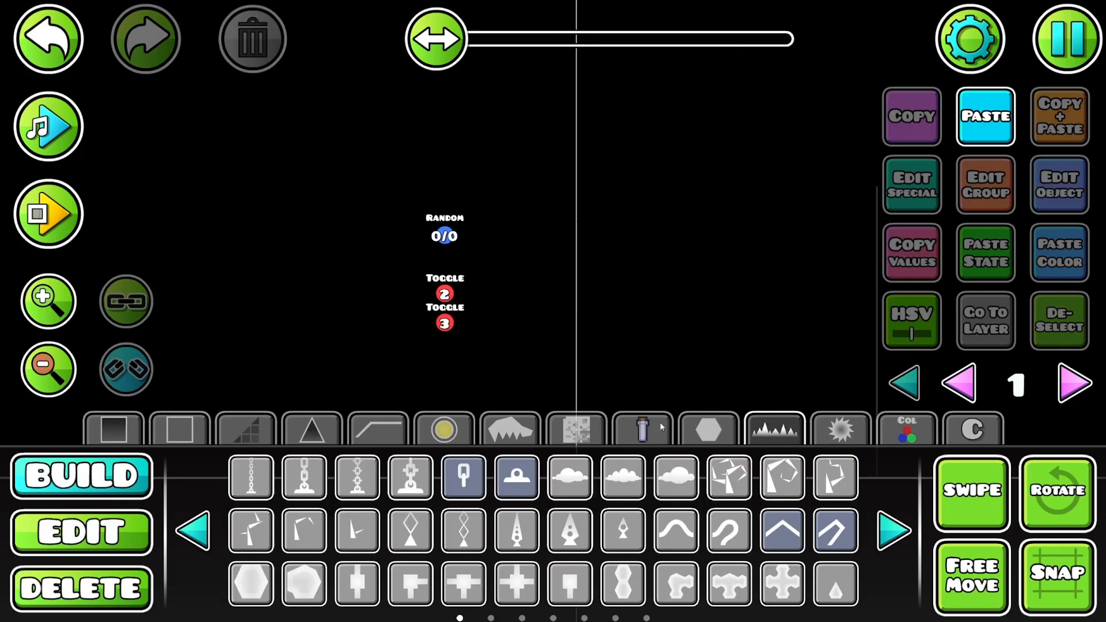
click(576, 430)
click(444, 429)
click(893, 530)
click(893, 529)
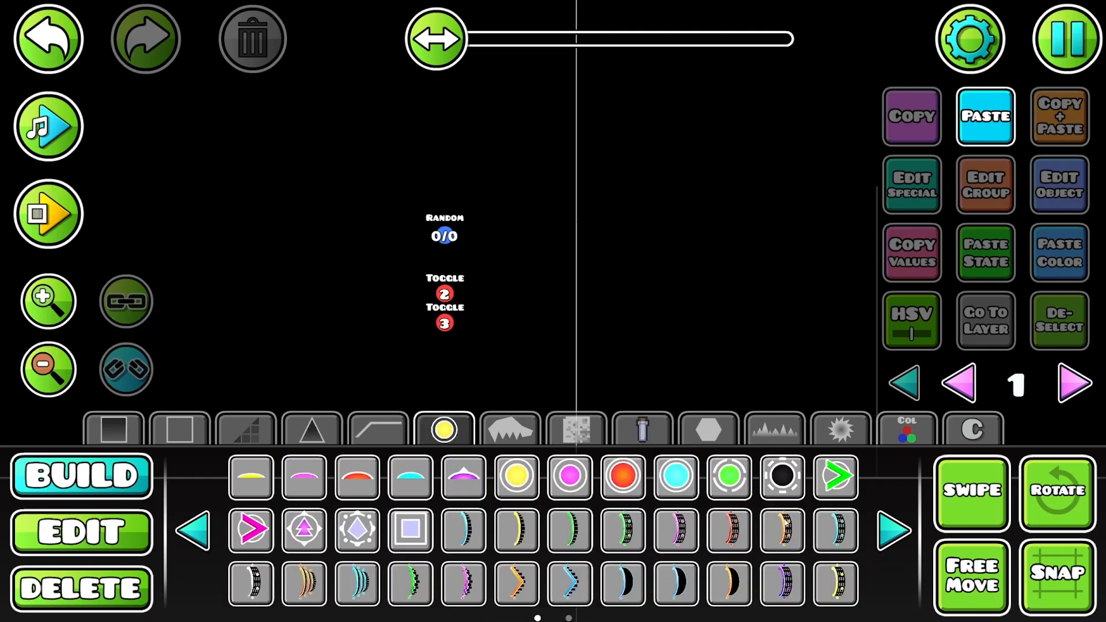
click(194, 535)
- Place a counter label beside the start line and set its ItemID to 1
click(907, 429)
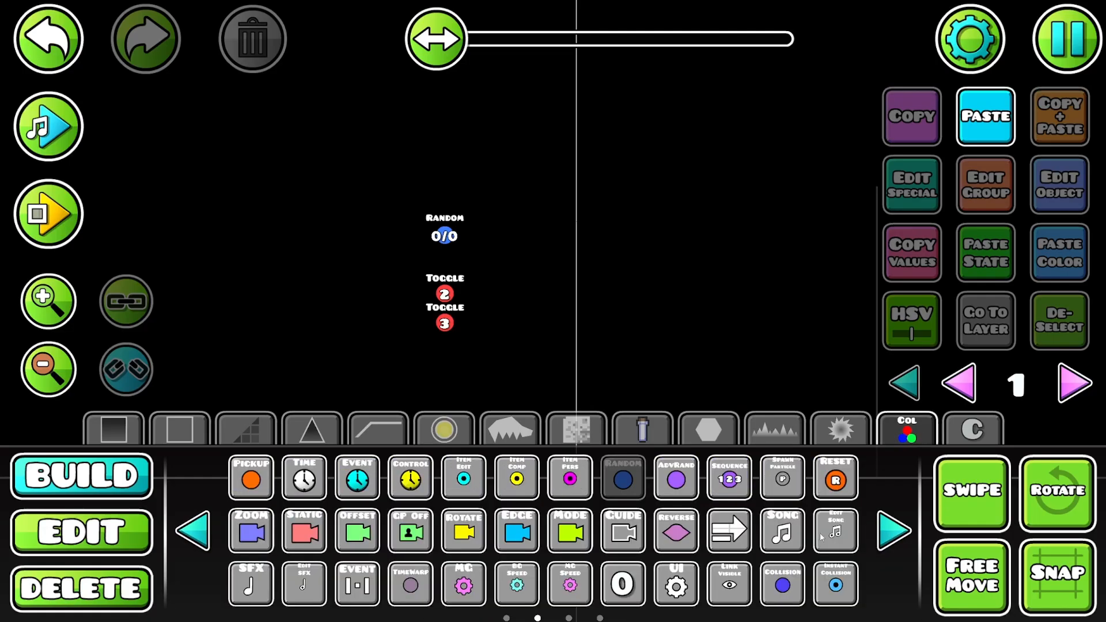
click(623, 583)
drag(590, 204, 590, 262)
click(934, 185)
click(528, 214)
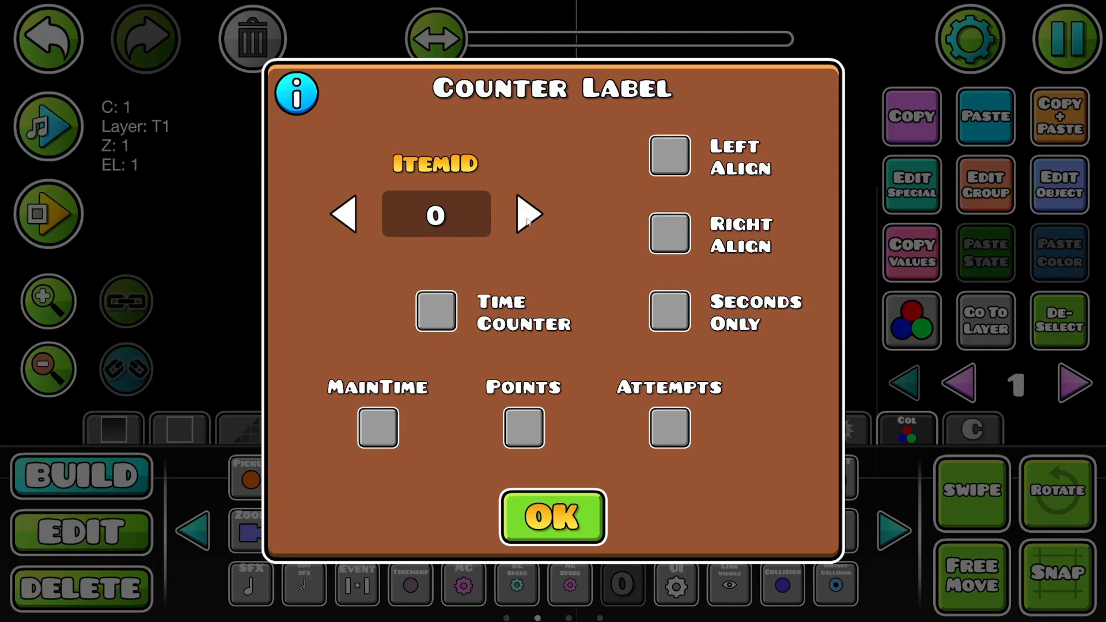
click(576, 522)
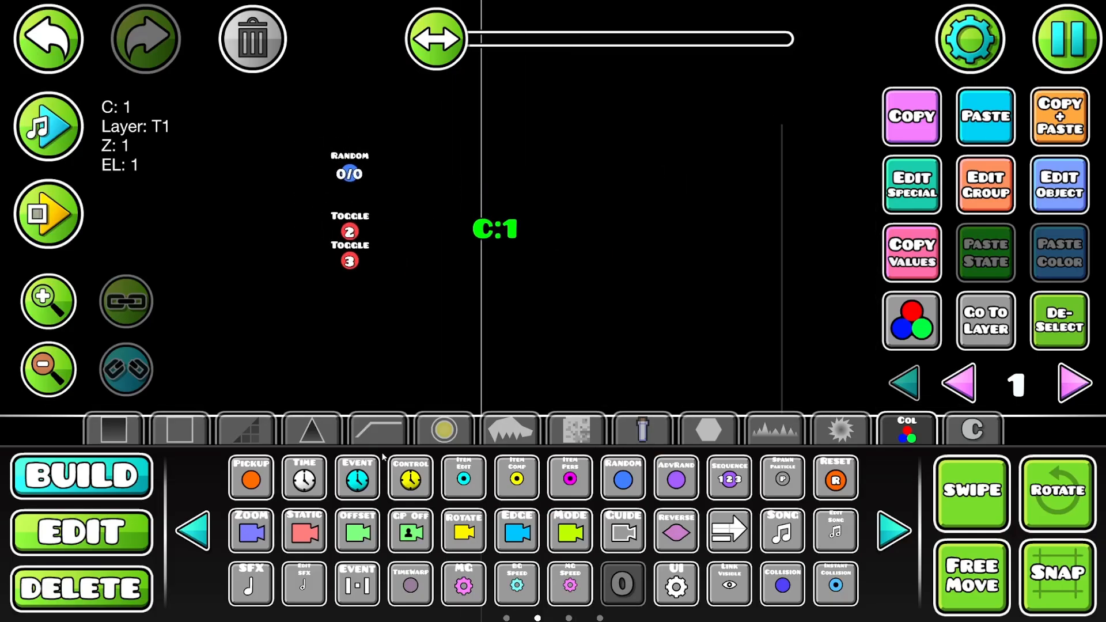
- Place a text object above the counter label and set its text to "P1 GAMEMODE"
click(443, 429)
click(569, 477)
click(496, 200)
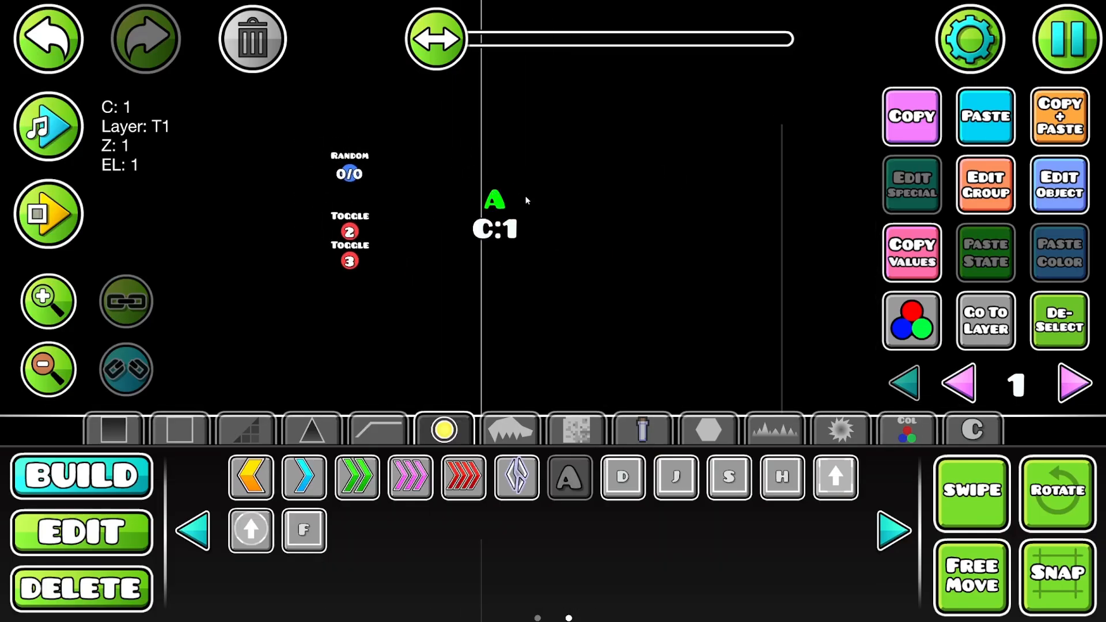
click(1059, 185)
click(706, 232)
key(BackSpace)
text(P1 GAMEMODE)
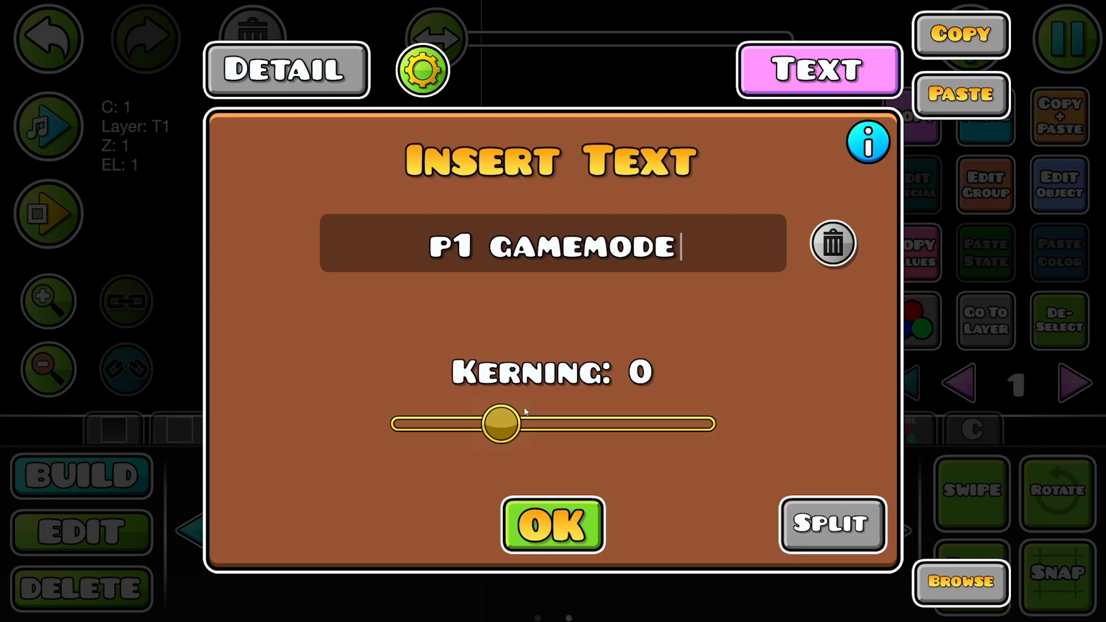
click(551, 510)
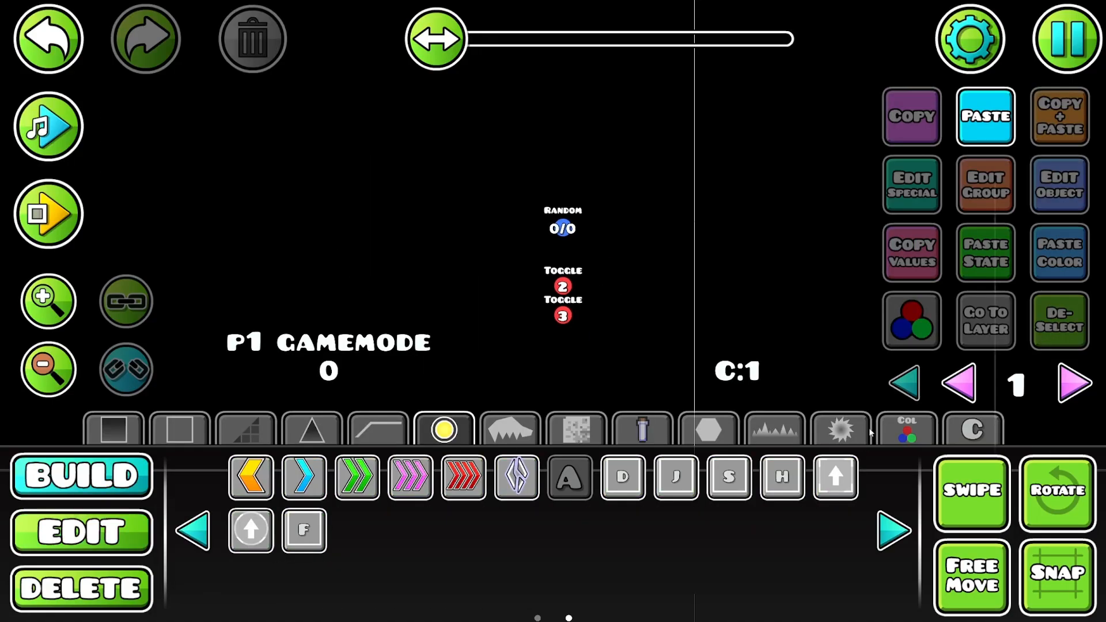
- Place a Count trigger below the ground line, under the P1 GAMEMODE label
click(881, 432)
drag(508, 308, 622, 206)
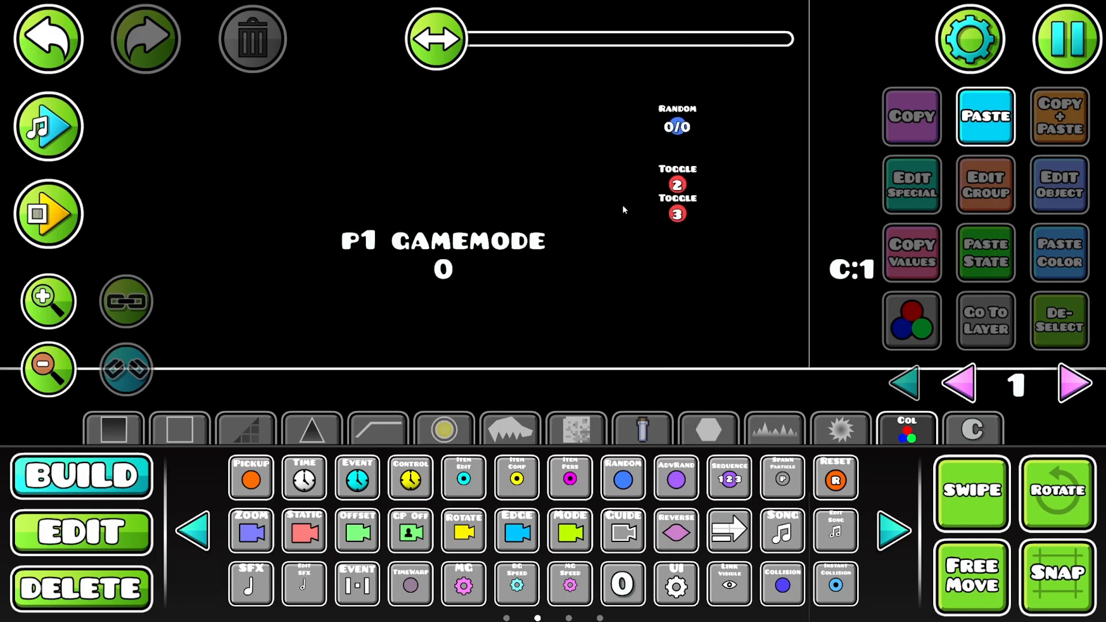
click(899, 538)
click(193, 530)
drag(612, 423, 599, 327)
click(186, 527)
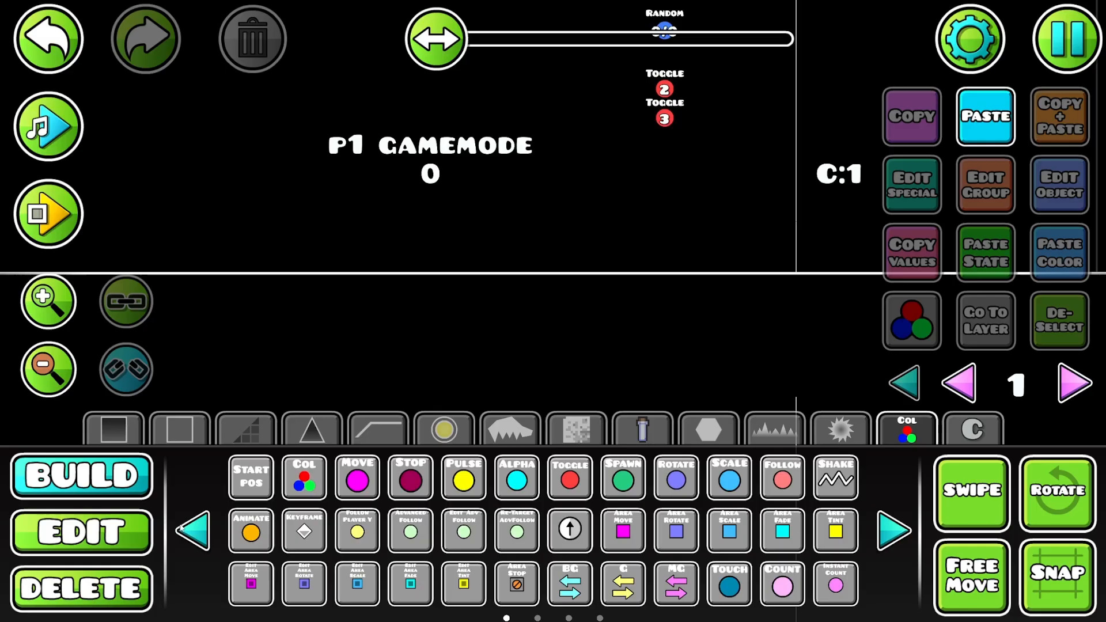
click(328, 302)
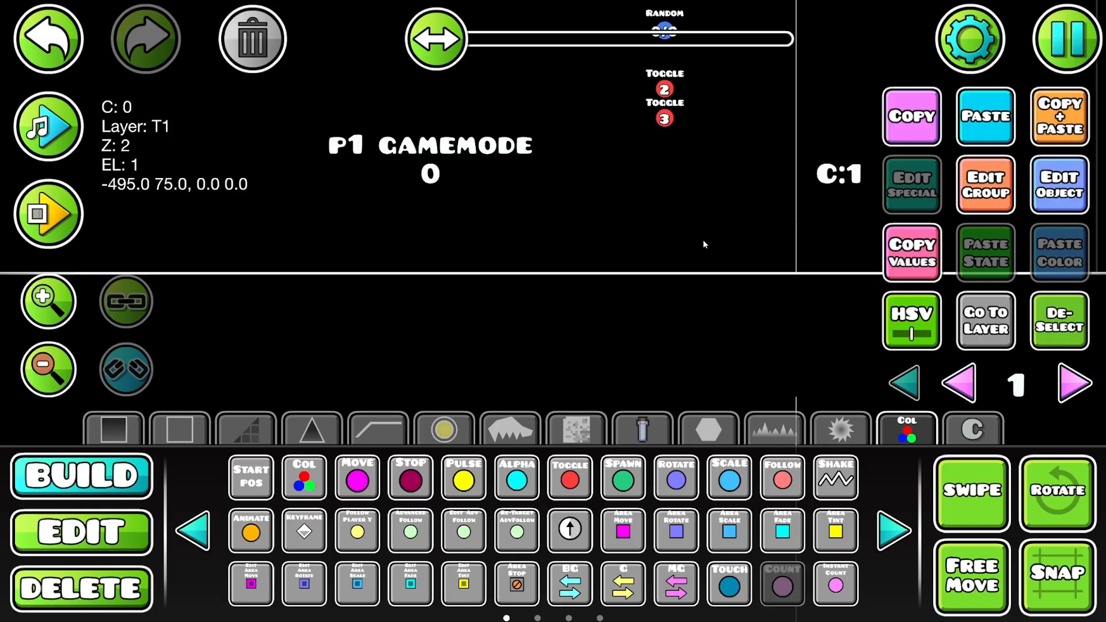
click(1065, 55)
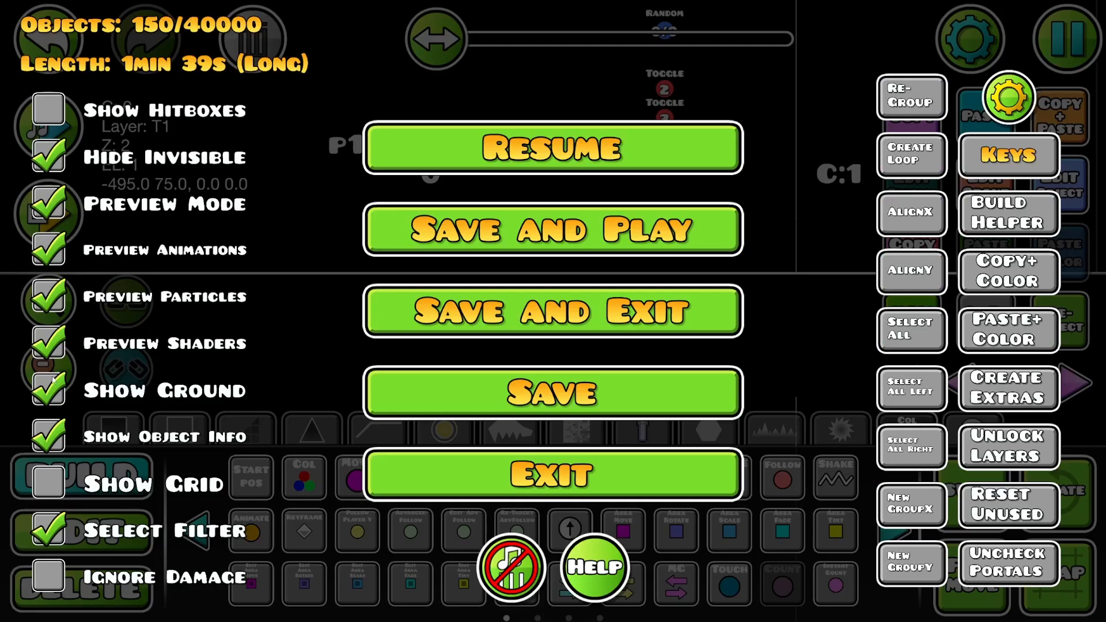
click(471, 157)
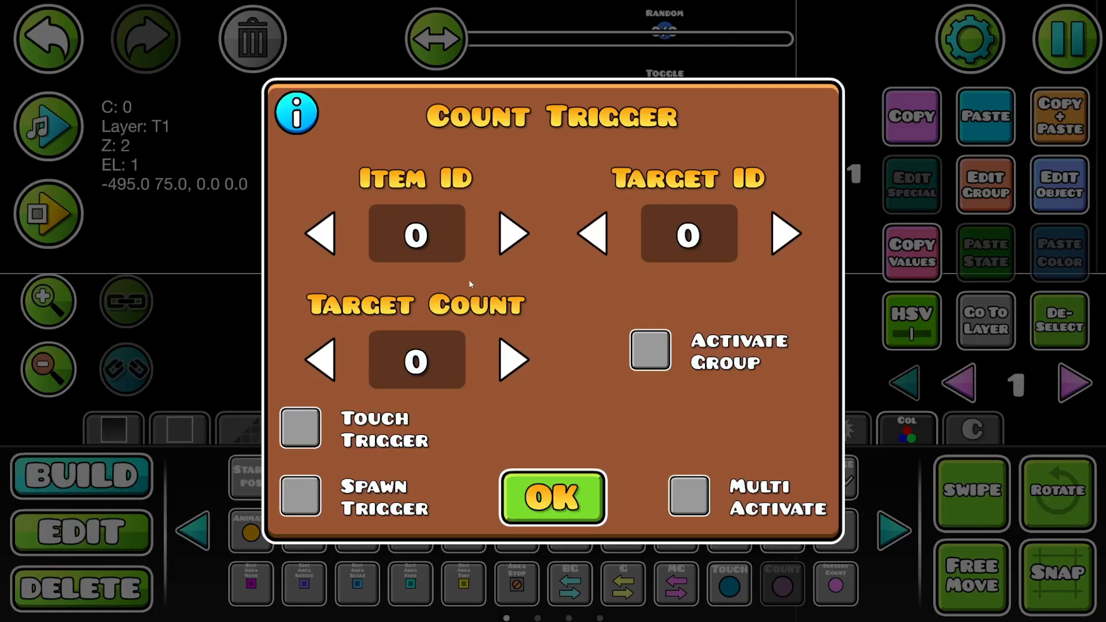
- Set the Count trigger to Item ID 1 and Target Count 0, with Activate Group and Multi Activate enabled
click(503, 242)
click(490, 362)
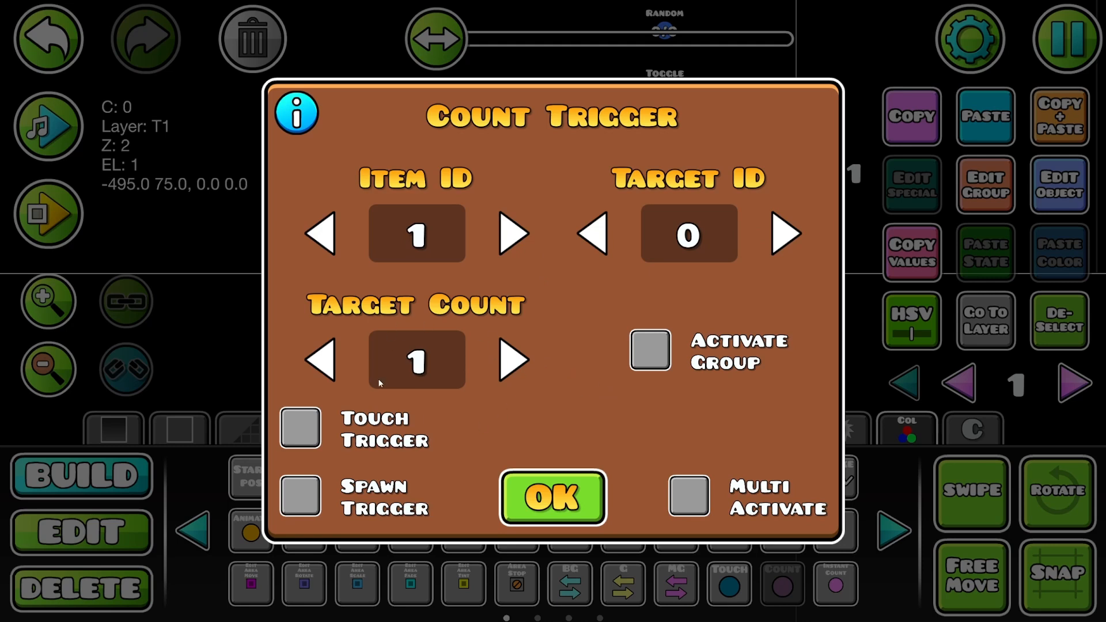
click(316, 360)
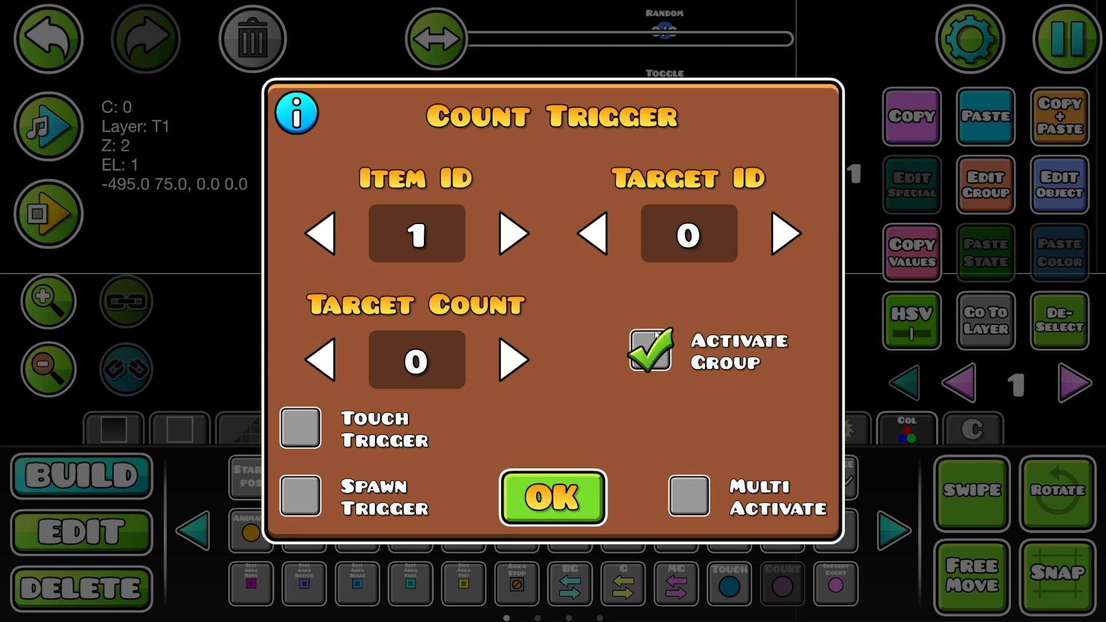
click(685, 498)
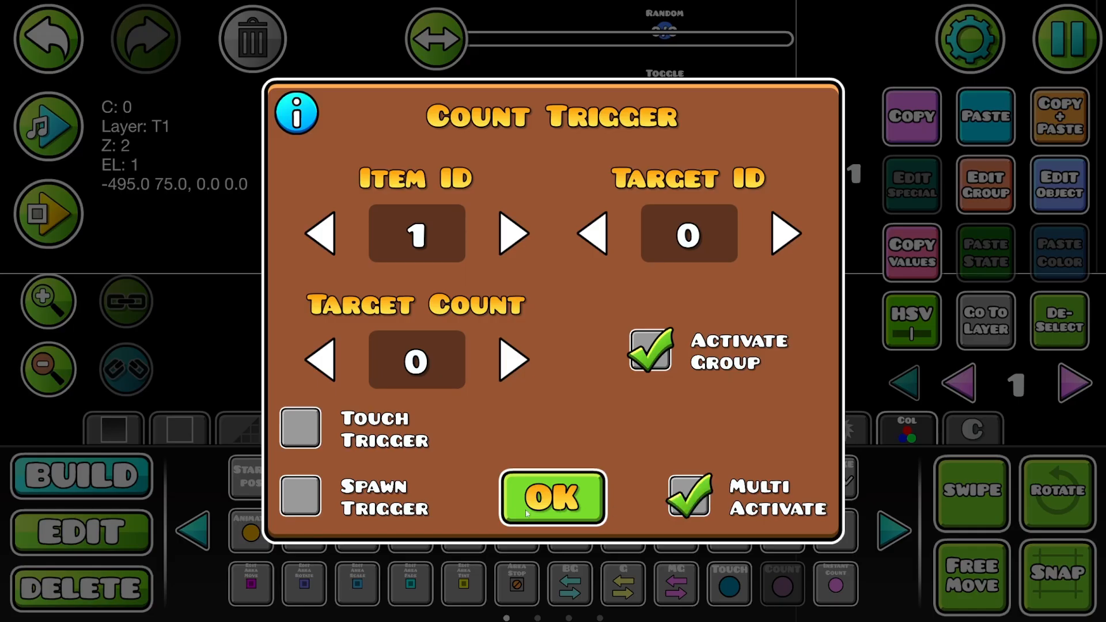
click(529, 494)
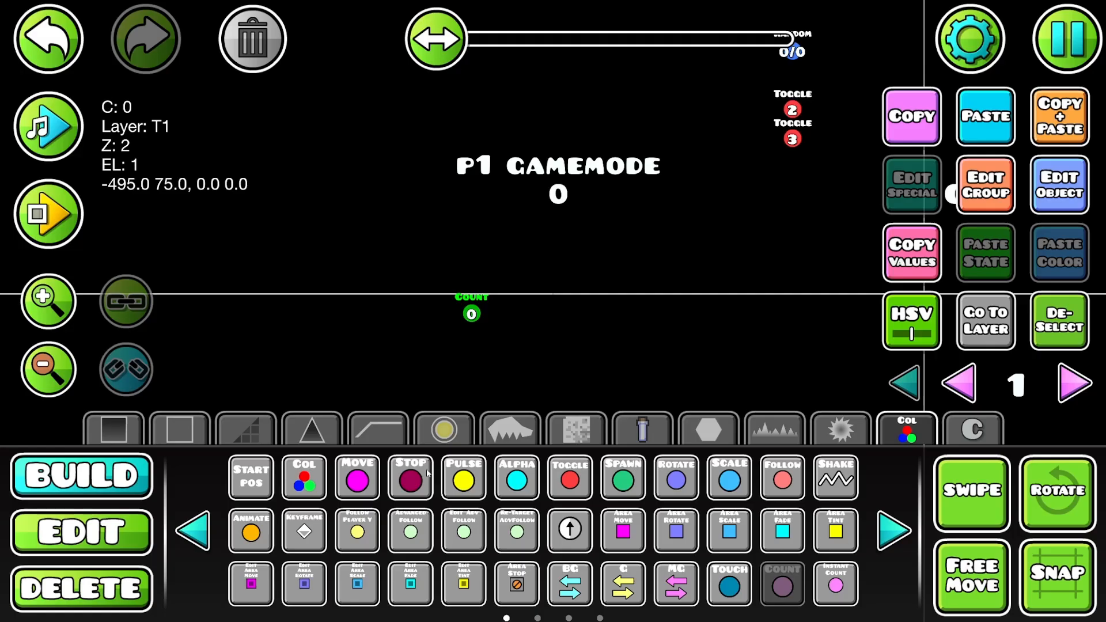
- Place a Toggle trigger beside the Count trigger and add it to the next free group, 4
click(569, 478)
click(530, 315)
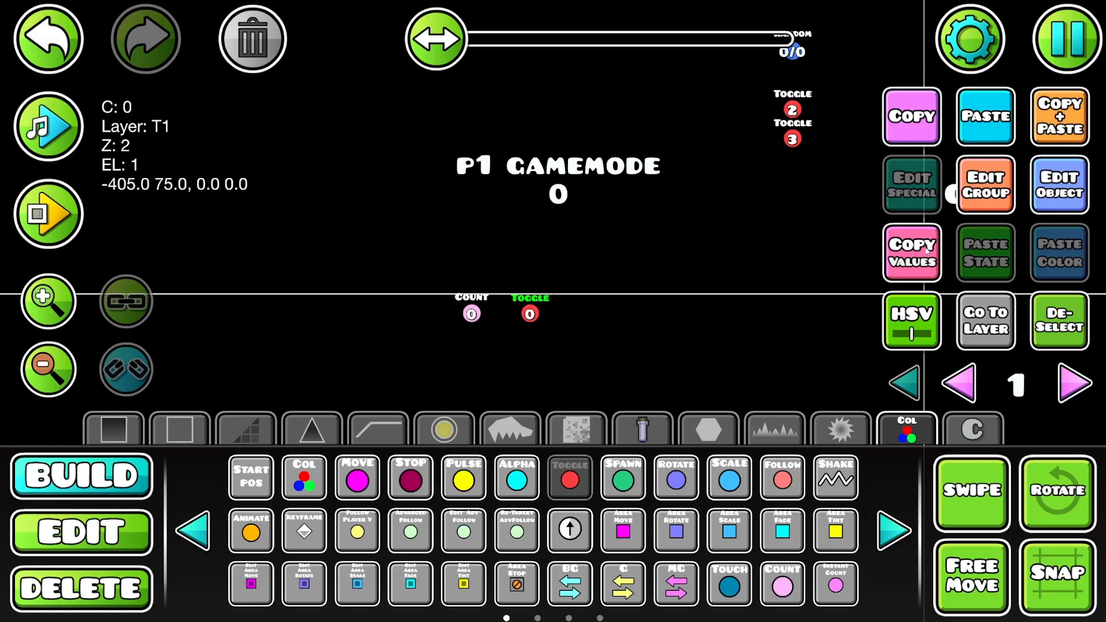
click(986, 193)
click(342, 224)
click(718, 231)
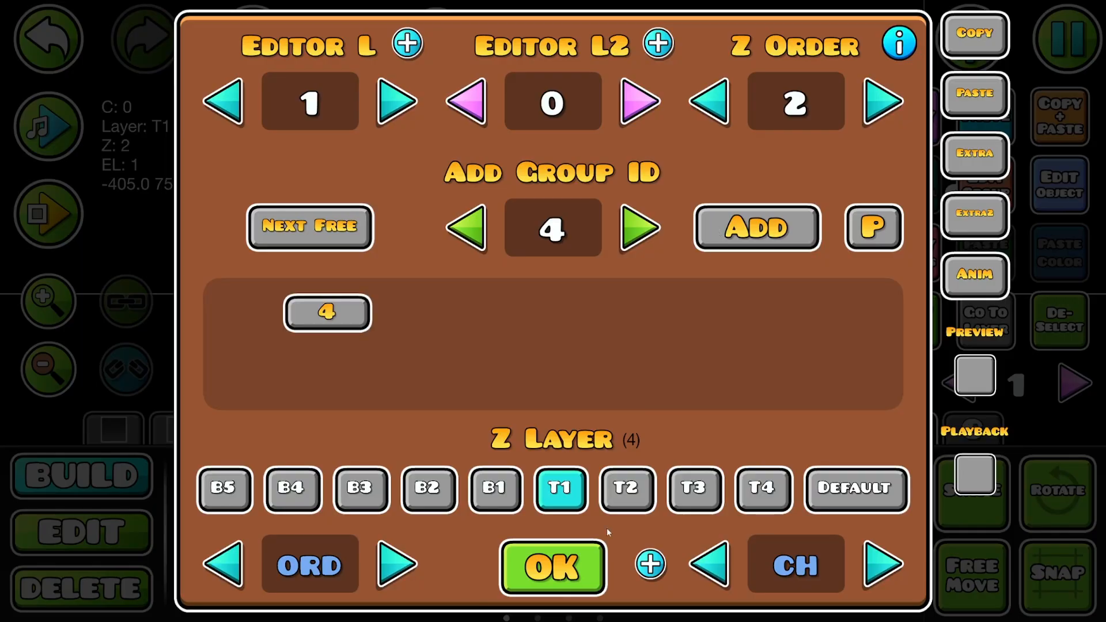
click(552, 566)
- Add an Alpha trigger below the ground at the start line with group ID 1, fade time 0 and opacity 0, and deselect it
drag(664, 240, 512, 279)
click(51, 370)
click(51, 369)
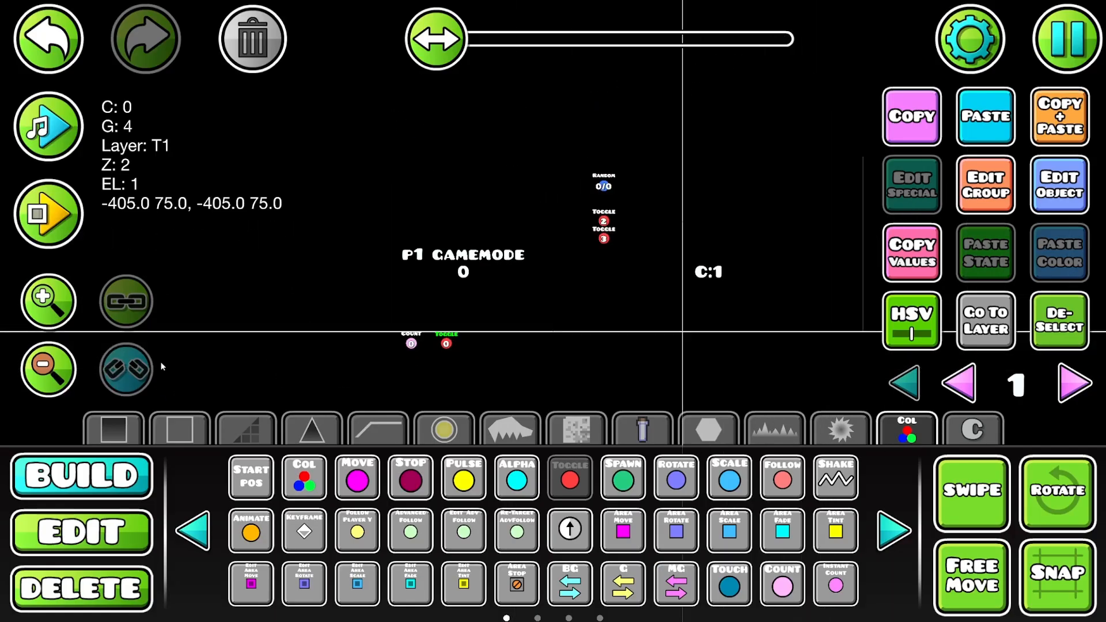
click(1059, 184)
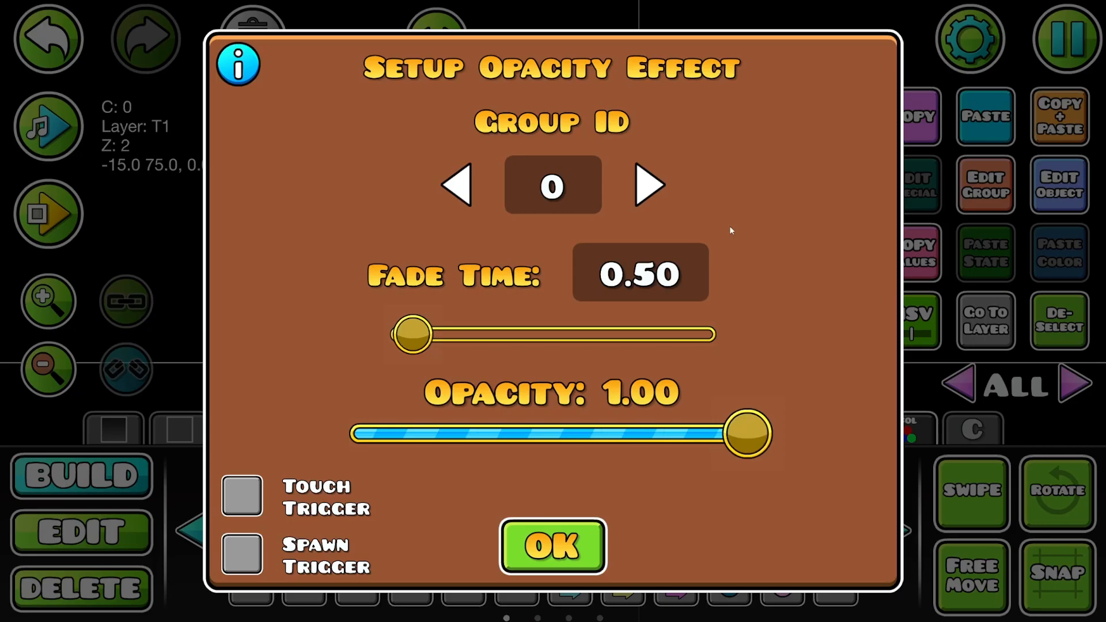
click(650, 185)
drag(747, 433, 352, 426)
drag(413, 334, 381, 340)
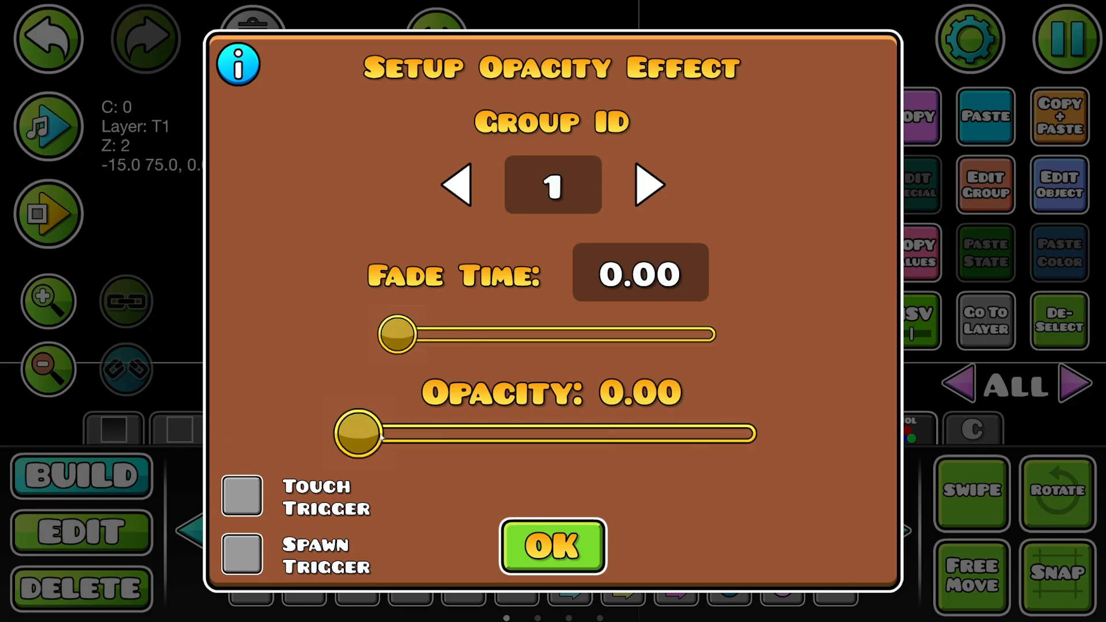
click(552, 546)
click(1059, 322)
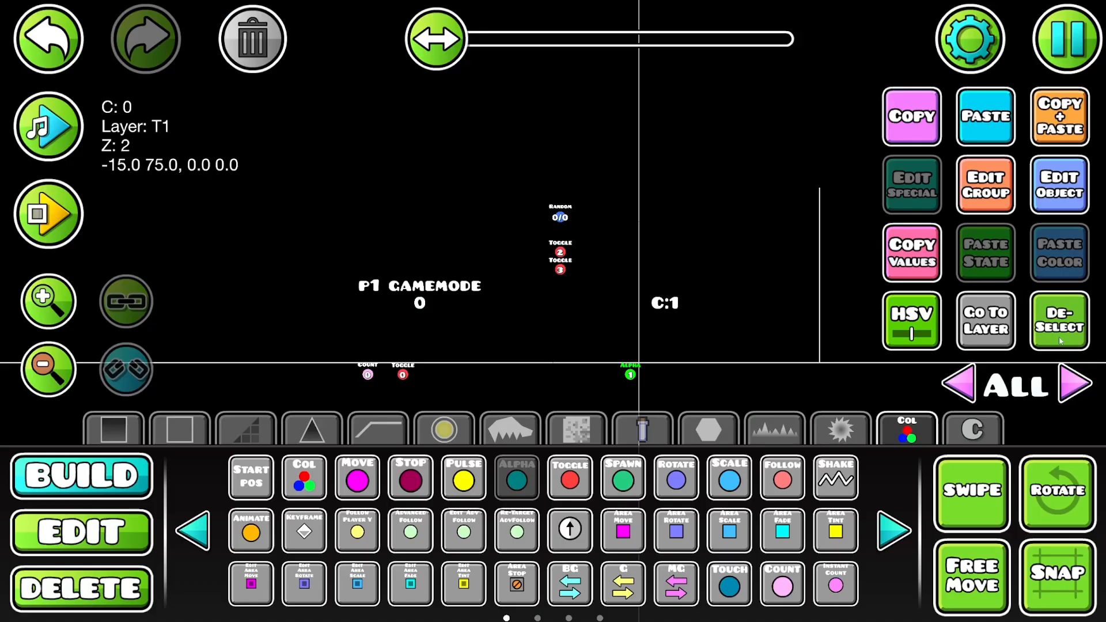
- Check the group of the Toggle trigger below the ground and set the neighbouring Count trigger's Target ID to 4
drag(413, 264, 623, 203)
scroll(641, 291, up, 2)
key(2)
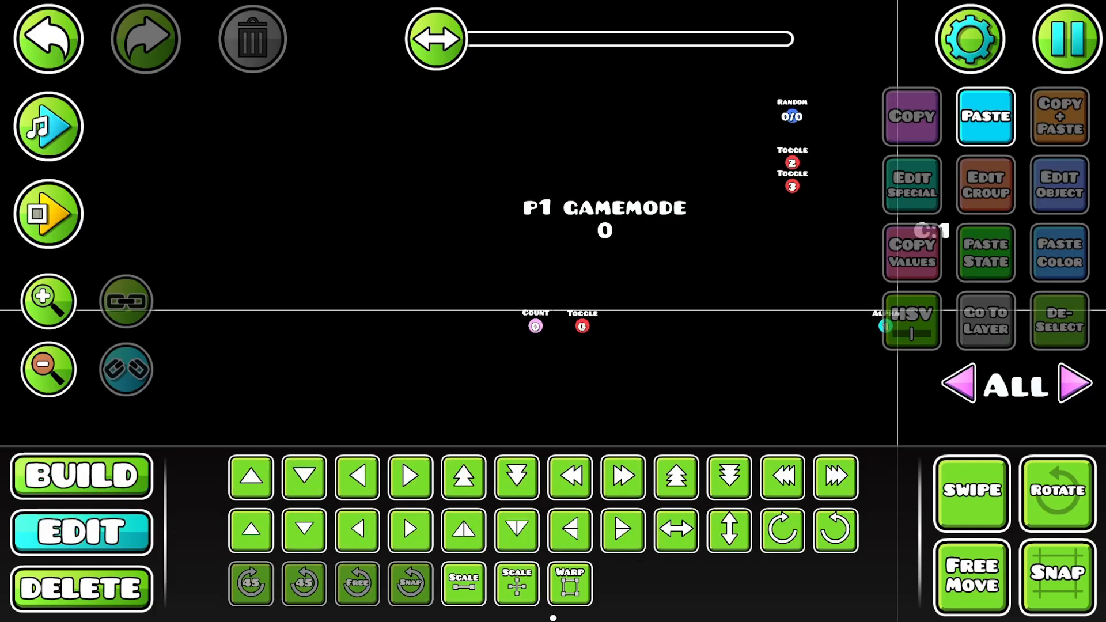
click(536, 327)
click(580, 326)
click(1007, 178)
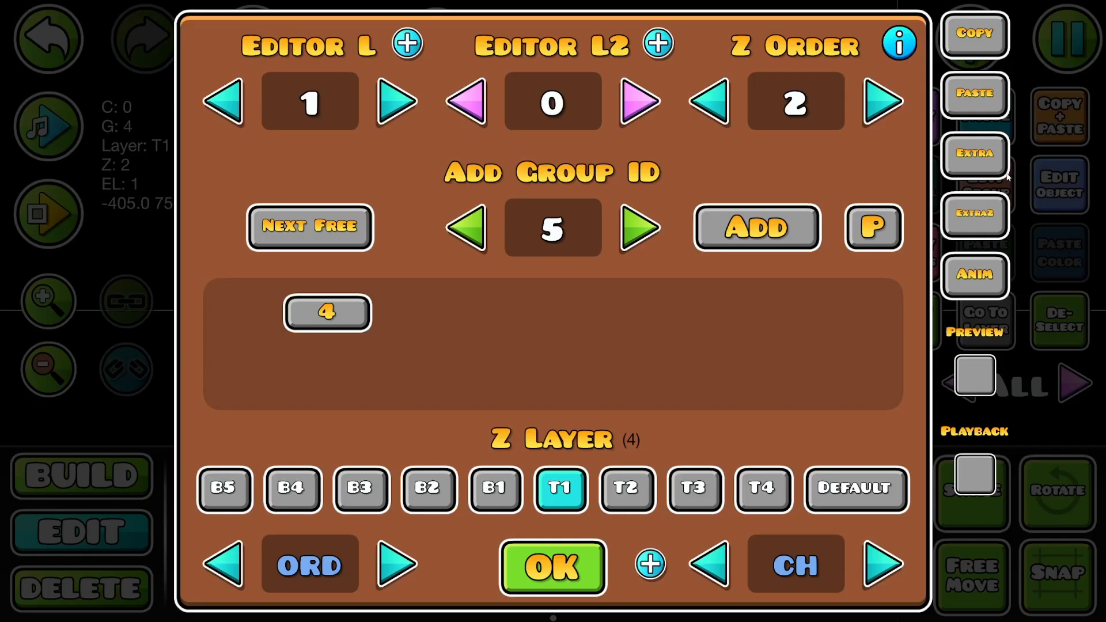
click(593, 567)
click(534, 330)
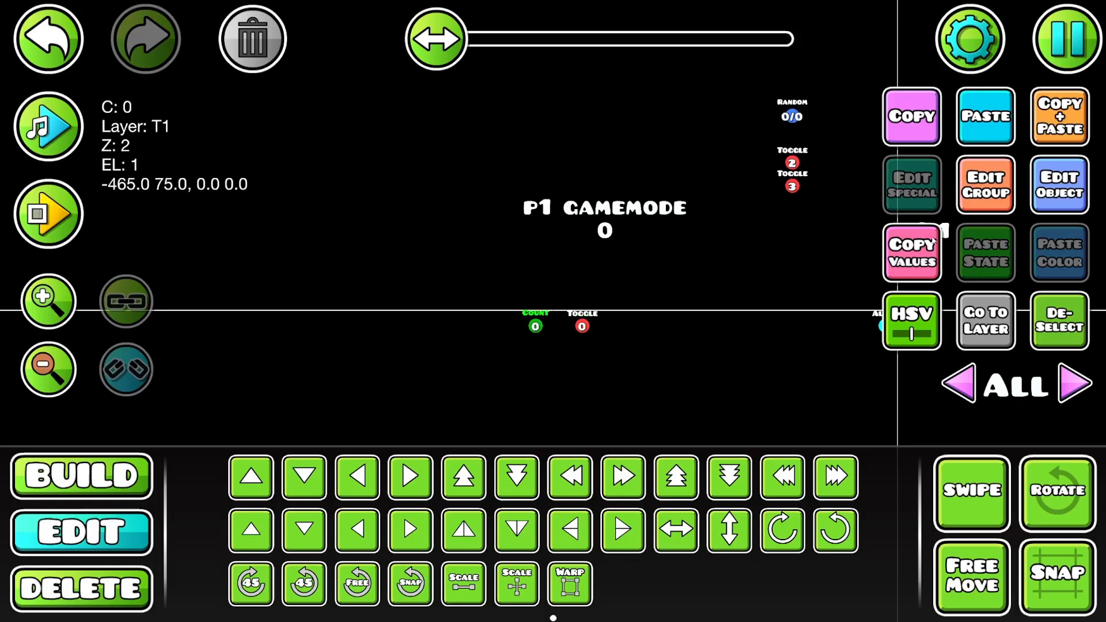
click(1059, 185)
click(724, 231)
text(4)
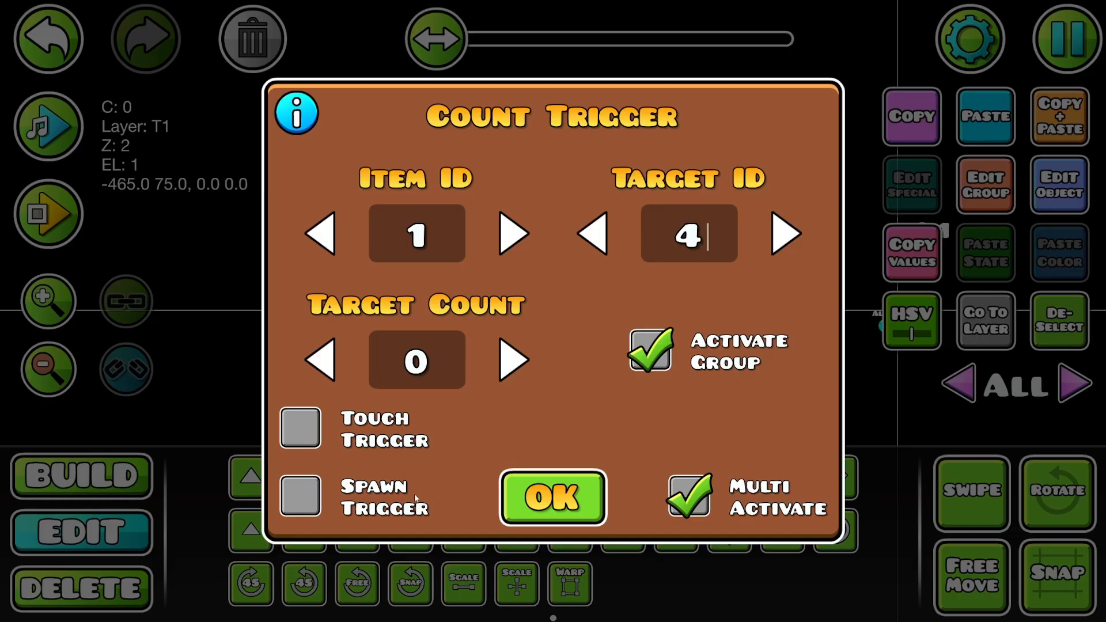
click(571, 489)
- Set the Toggle trigger beside the Count trigger to Group ID 2 with Activate Group enabled
click(582, 326)
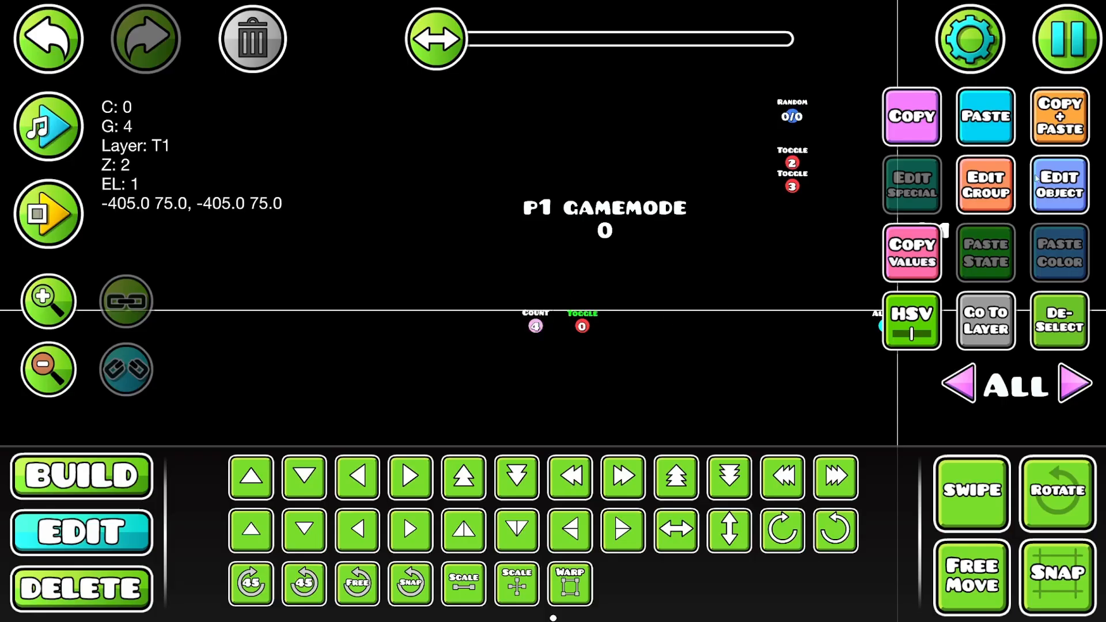
click(1059, 184)
click(455, 349)
click(656, 253)
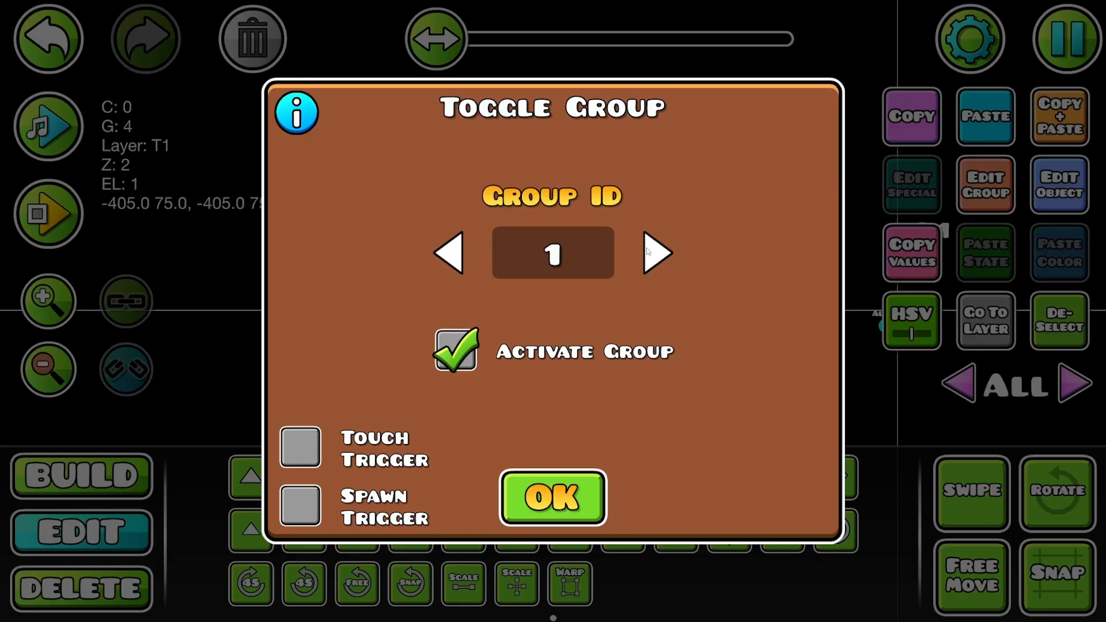
click(648, 251)
click(590, 475)
- Place a text object just below the ground line, near the first vertical section line
drag(770, 201, 258, 157)
drag(705, 284, 628, 287)
key(1)
click(456, 429)
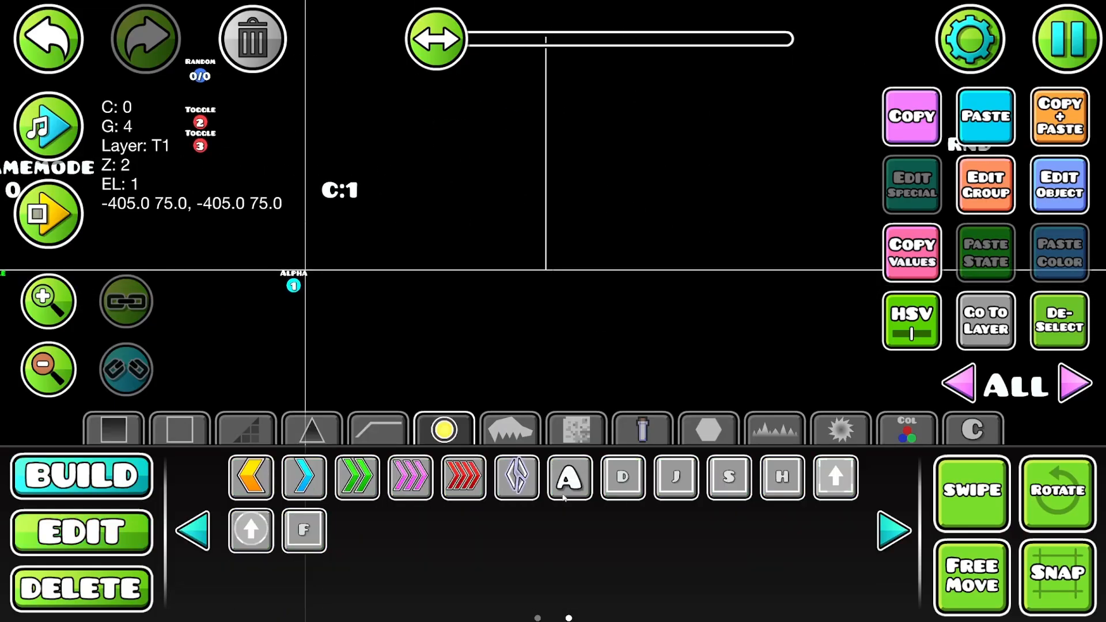
click(888, 441)
click(444, 429)
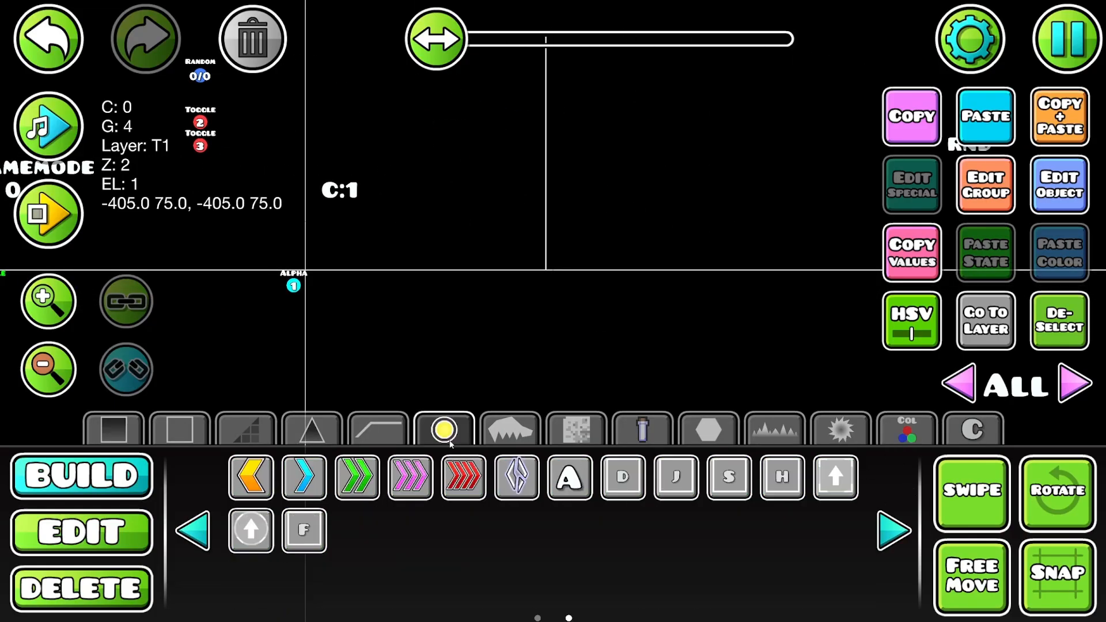
click(570, 477)
click(503, 284)
- Change the new text object's content to "G2 = CUBE"
click(1059, 184)
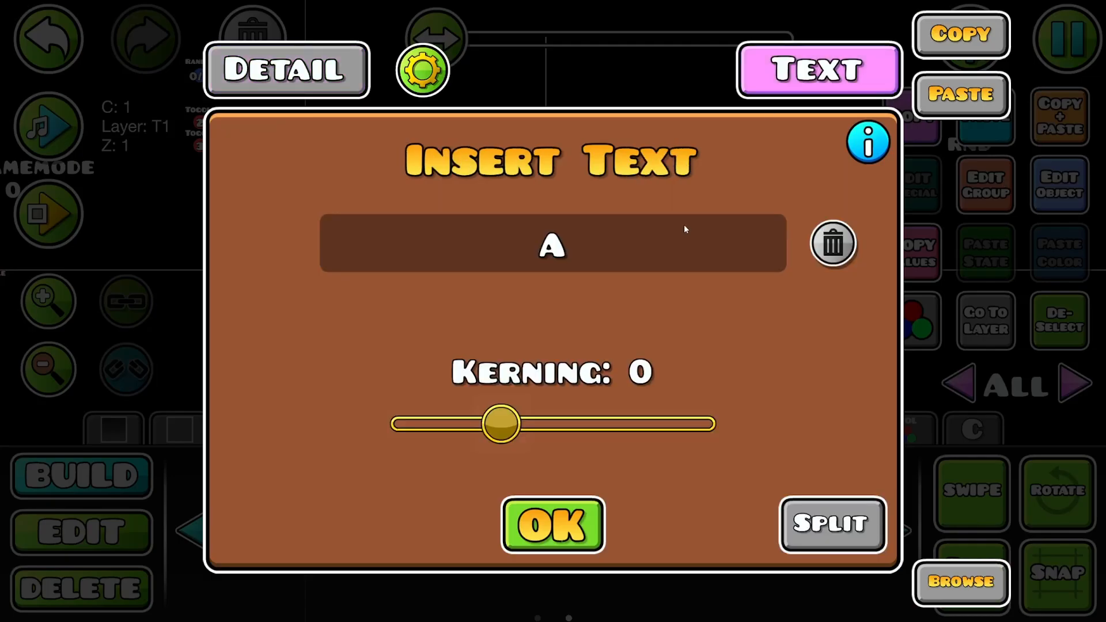
click(683, 229)
key(BackSpace)
text(0 = cube)
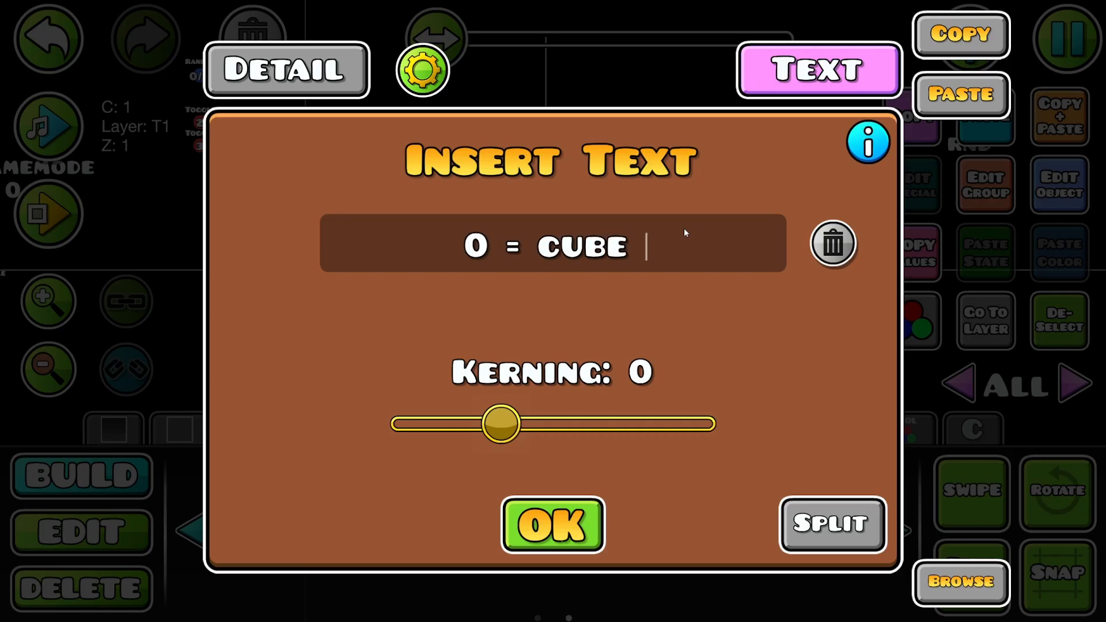
click(490, 242)
key(BackSpace)
text(G)
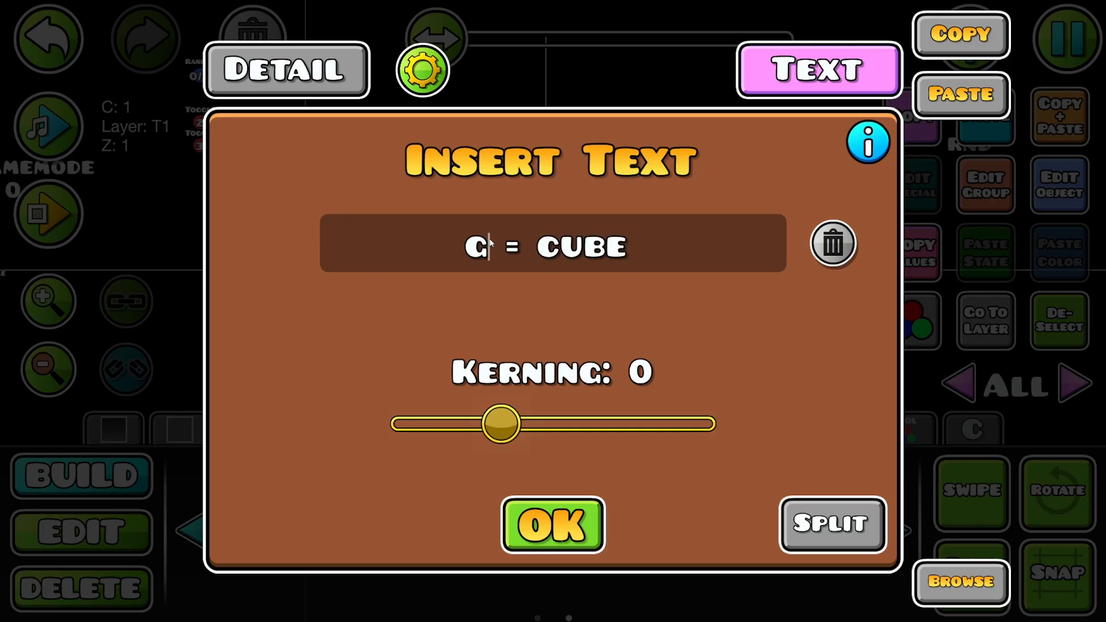
text(2)
click(576, 527)
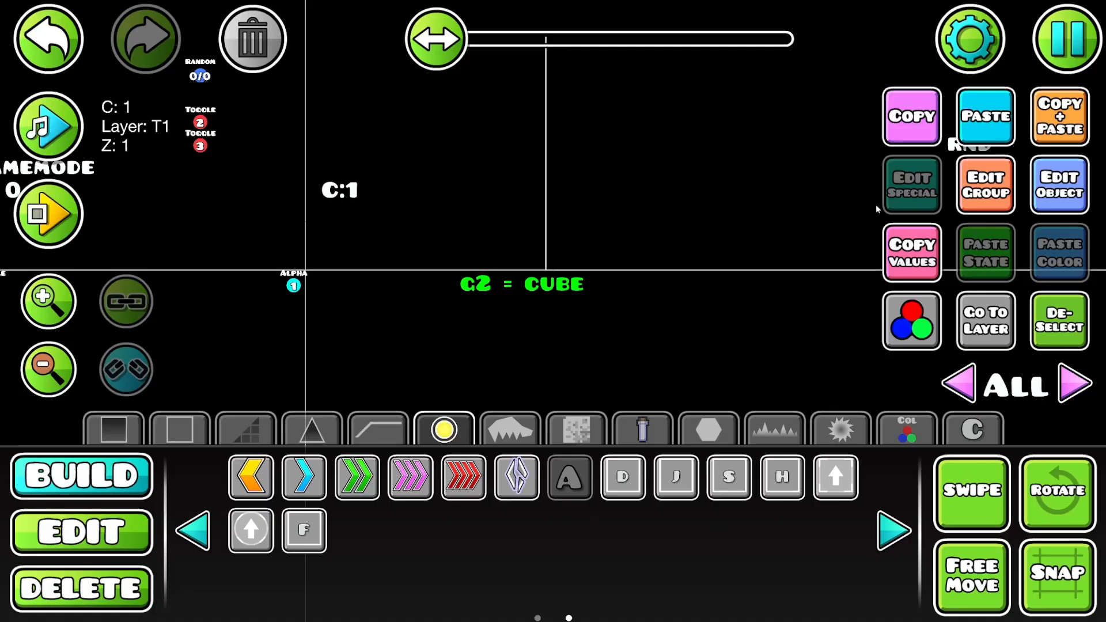
- Duplicate the "G2 = CUBE" label directly below it, change the copy's text to "G3 = ROBOT" and deselect it
click(1054, 187)
click(766, 69)
click(499, 242)
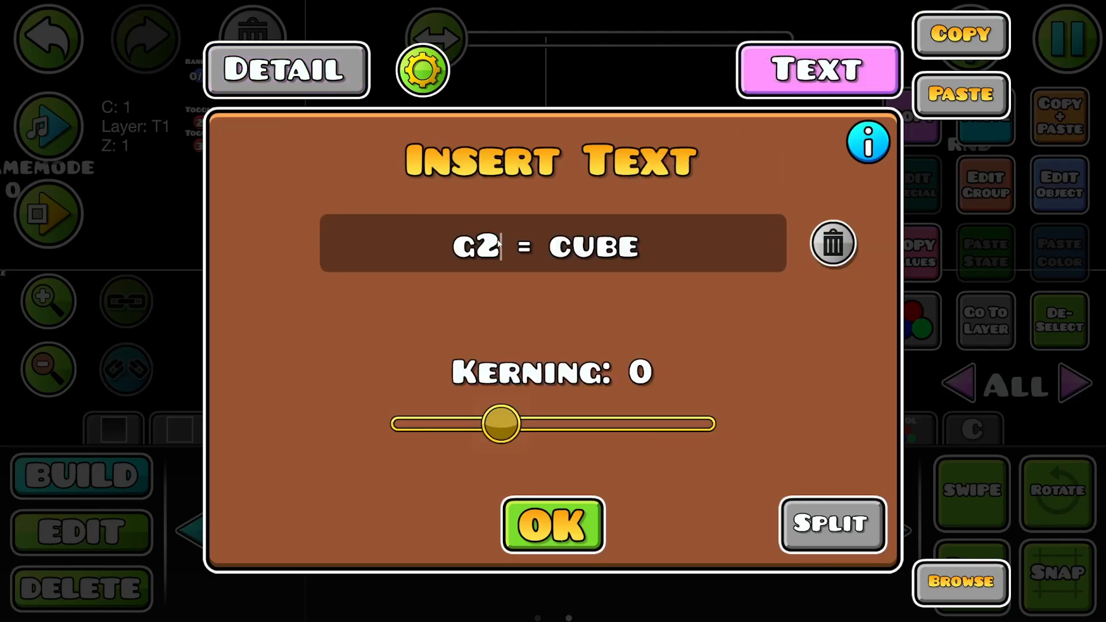
key(BackSpace)
text(3)
click(672, 264)
key(BackSpace)
key(BackSpace)
key(BackSpace)
key(BackSpace)
text(ROBOT)
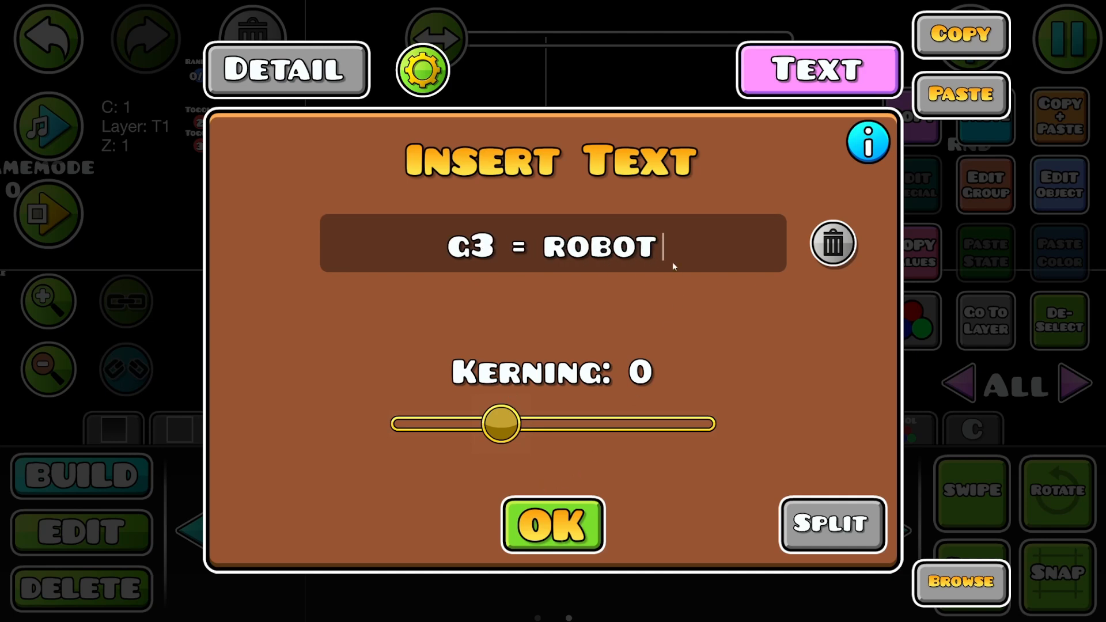
click(590, 525)
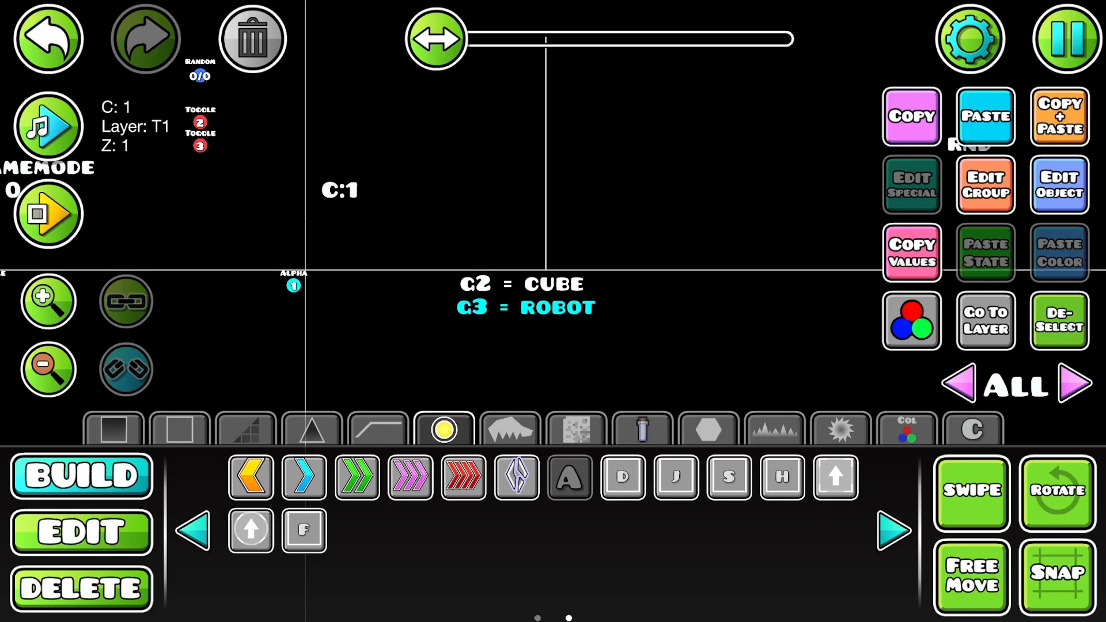
key(alt+d)
- Examine the group assignments of the two overlapping gamemode portals at the first vertical section line
key(2)
click(541, 247)
click(540, 247)
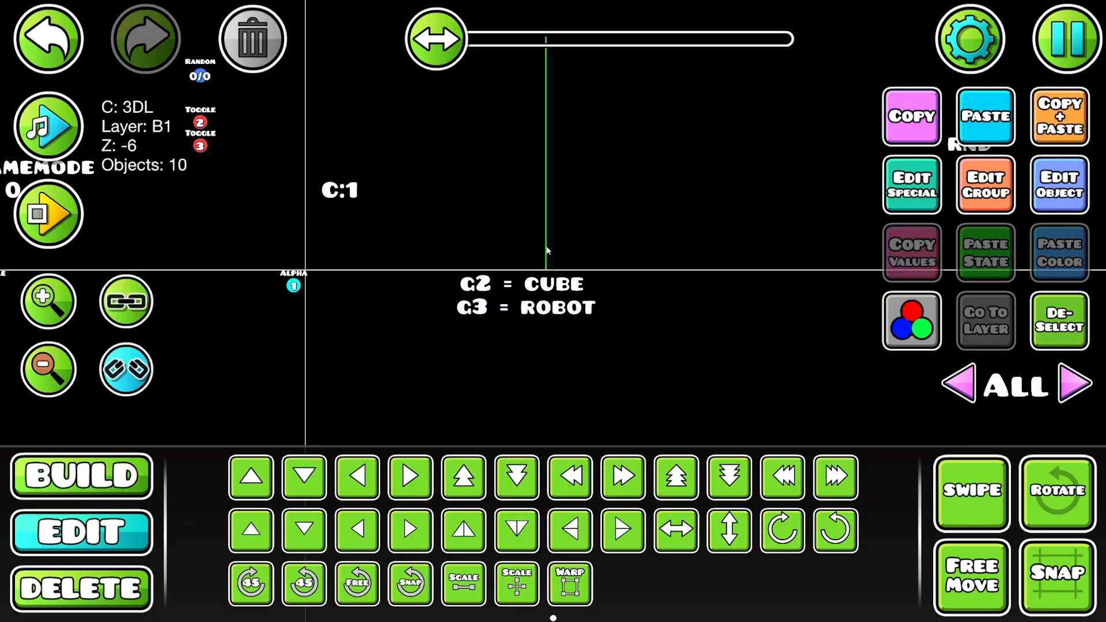
click(546, 248)
click(973, 194)
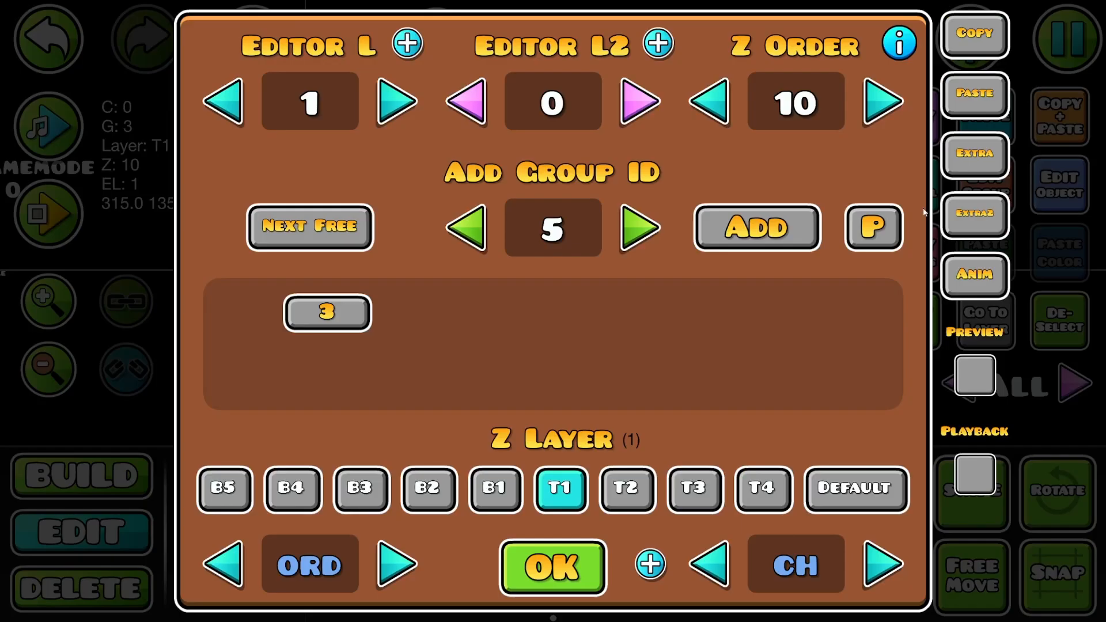
click(559, 562)
click(559, 233)
click(973, 193)
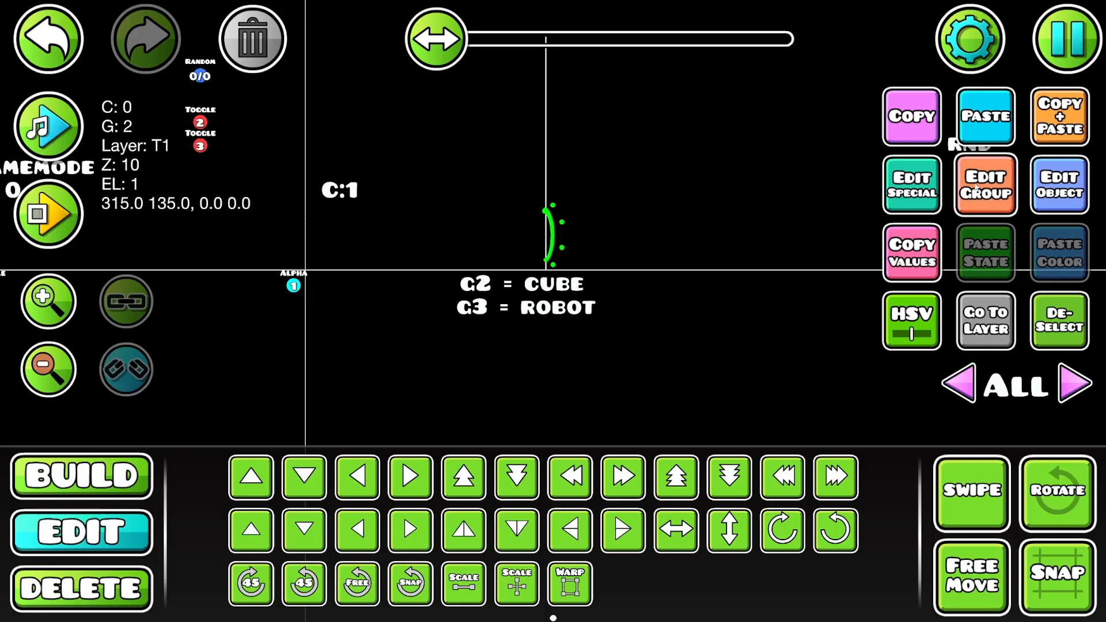
click(563, 561)
click(1058, 321)
- Playtest the level from the start and check the Count and Toggle triggers between runs
drag(274, 219, 625, 242)
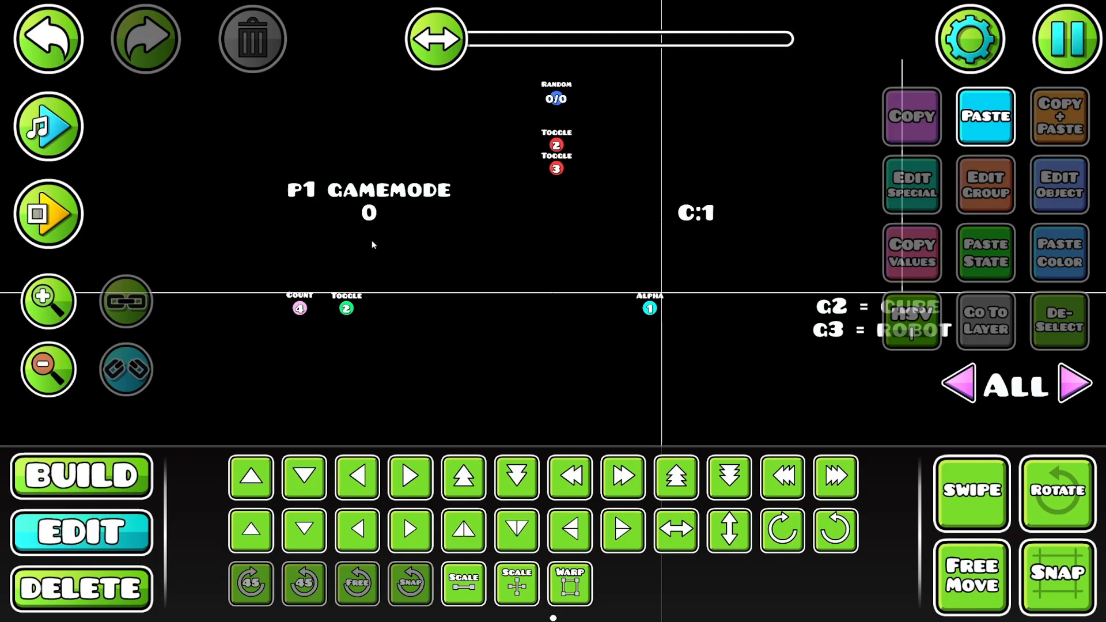
click(49, 213)
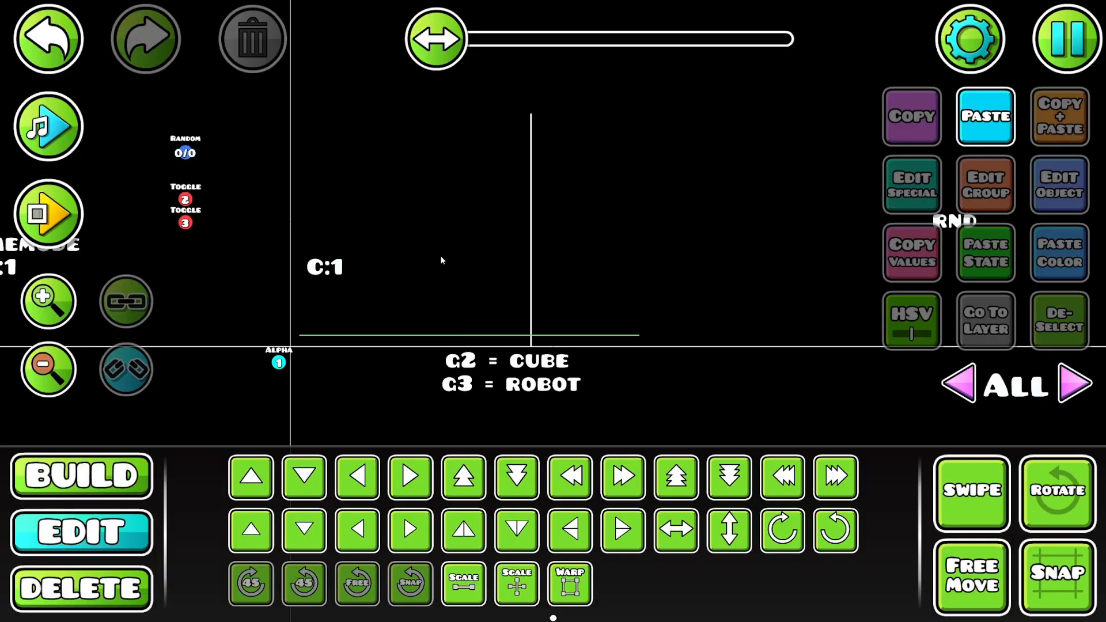
drag(442, 260, 846, 209)
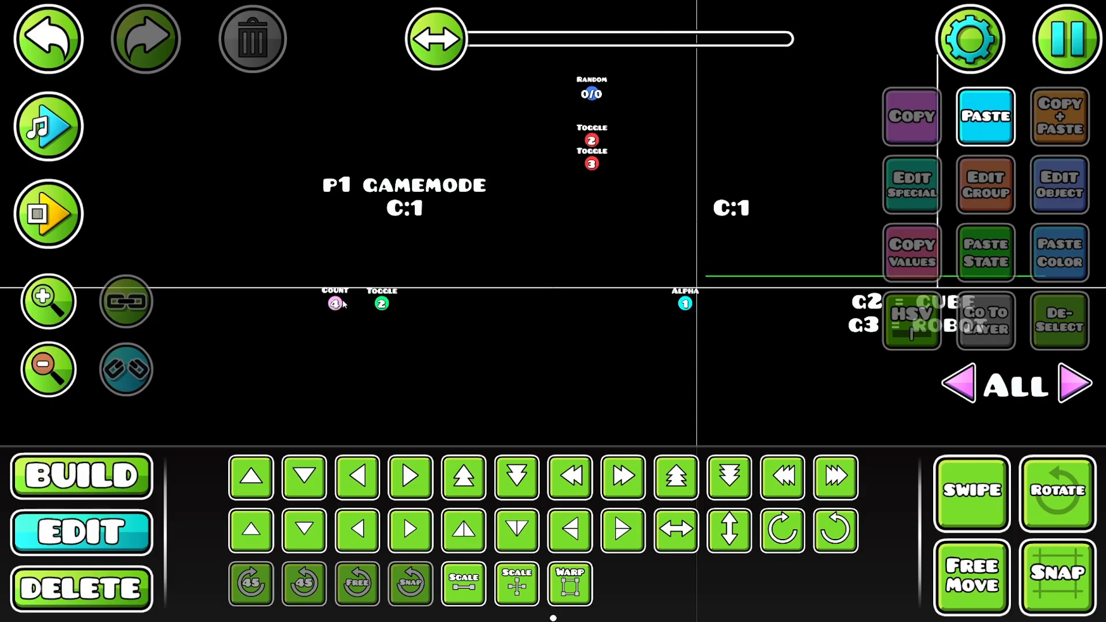
drag(690, 279, 572, 326)
click(43, 205)
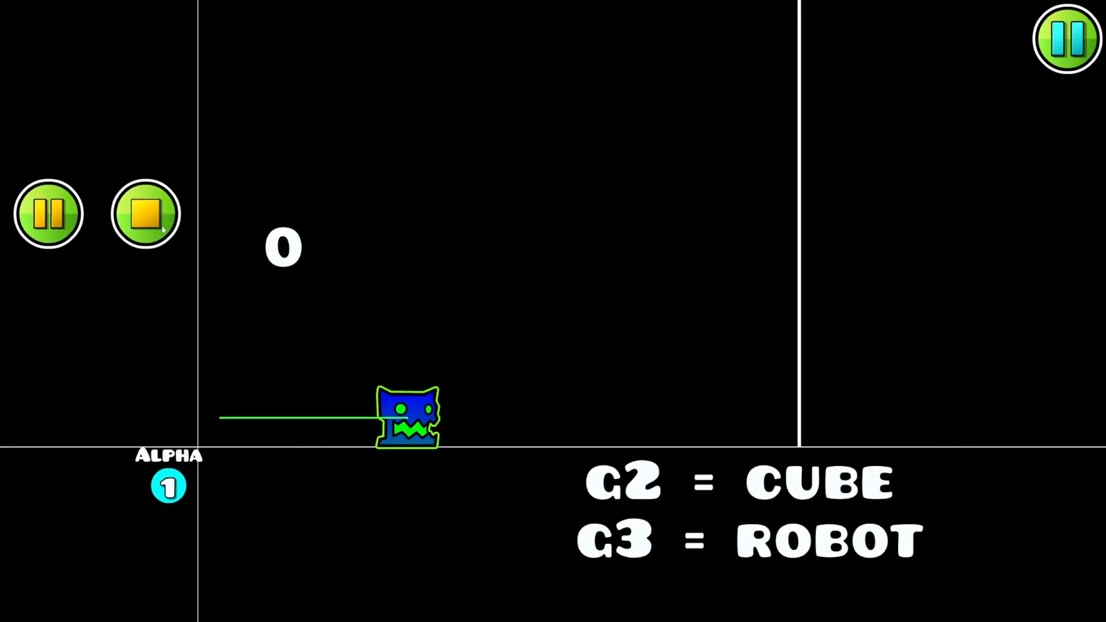
- Enable Spawn Trigger on the group 2 Toggle trigger beside the Count trigger
drag(548, 222, 703, 199)
click(420, 326)
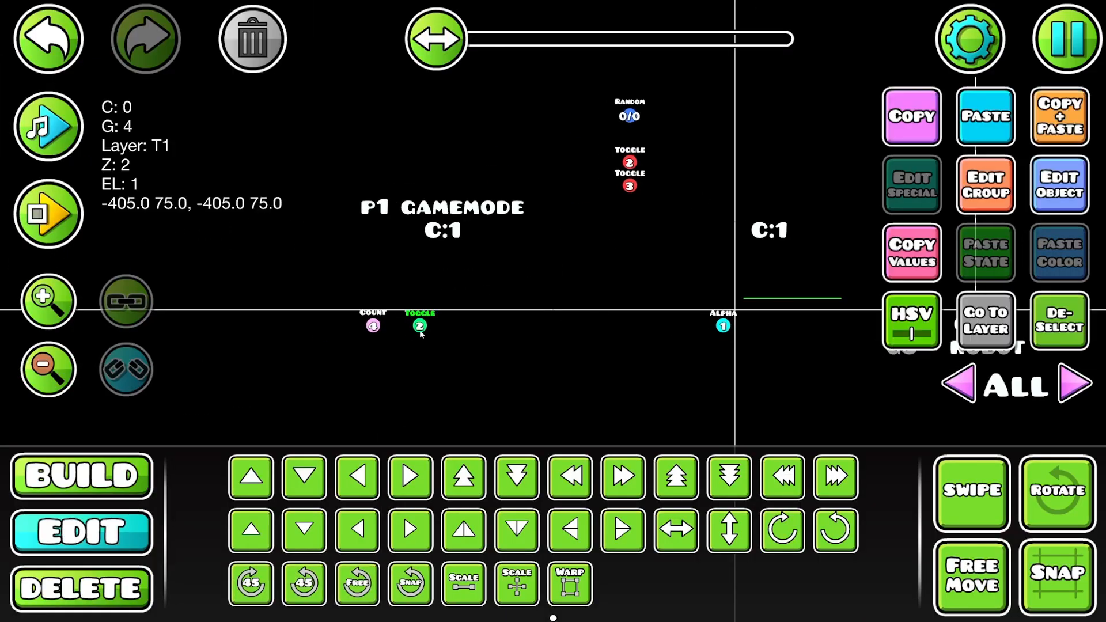
click(1059, 185)
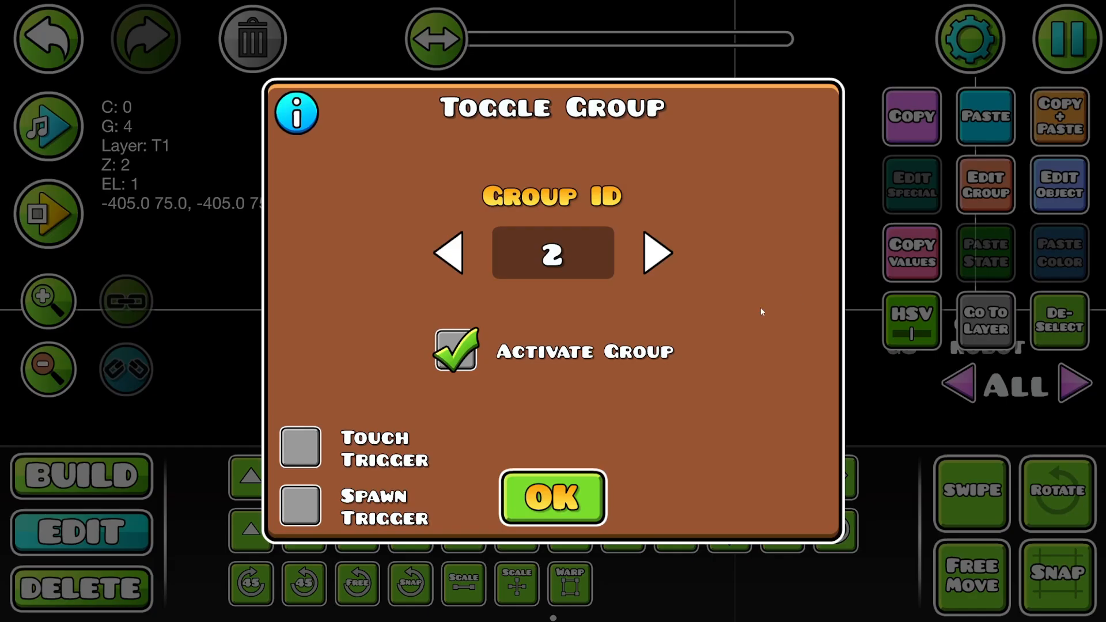
click(574, 488)
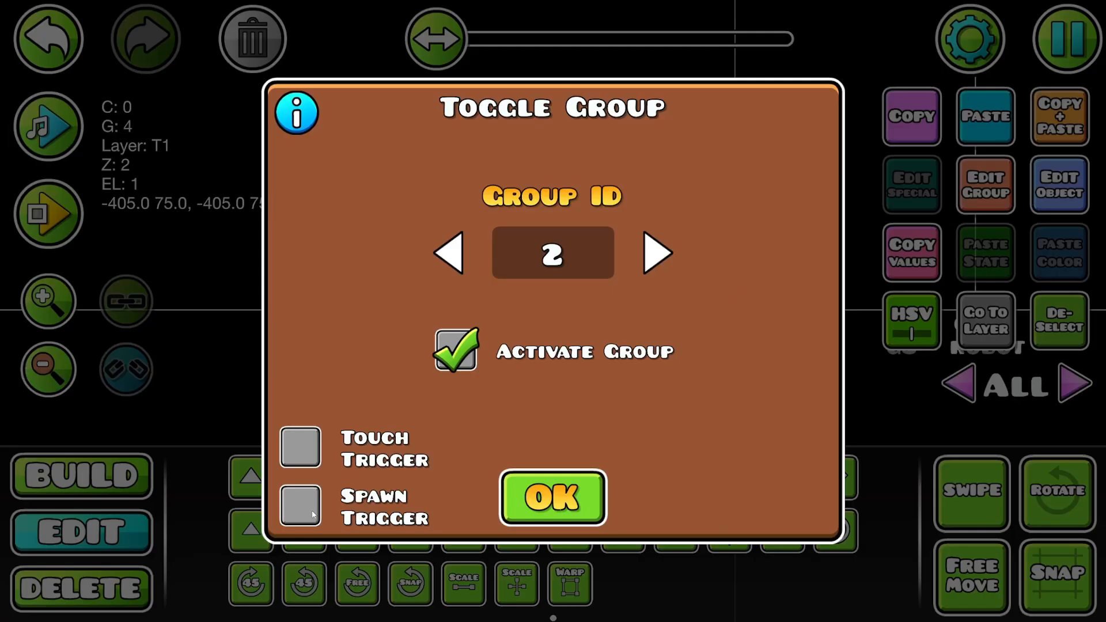
click(312, 515)
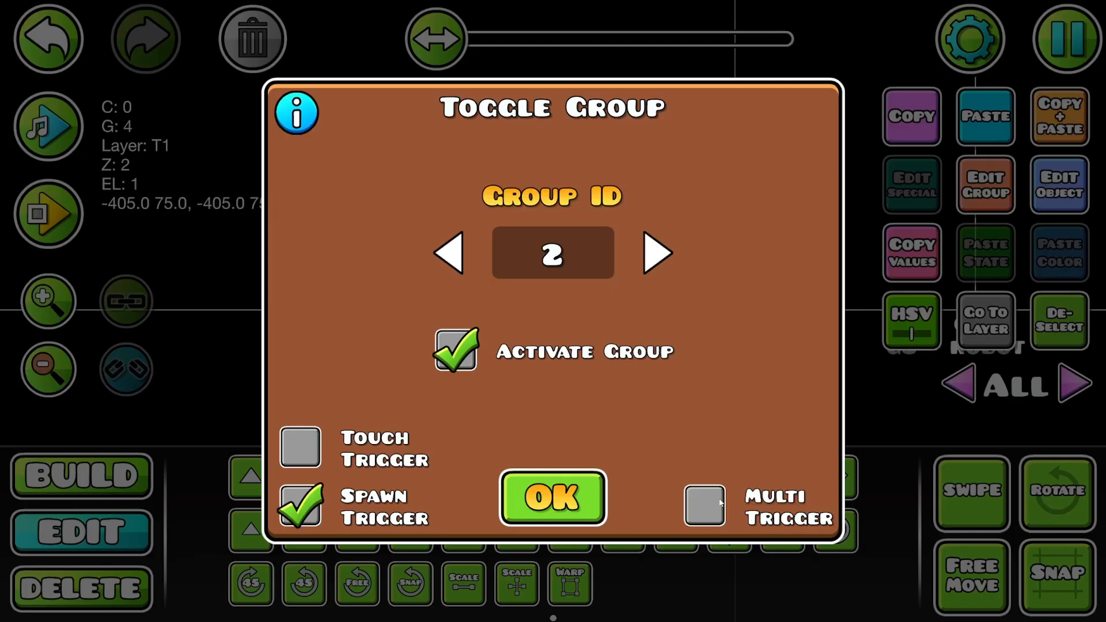
click(588, 496)
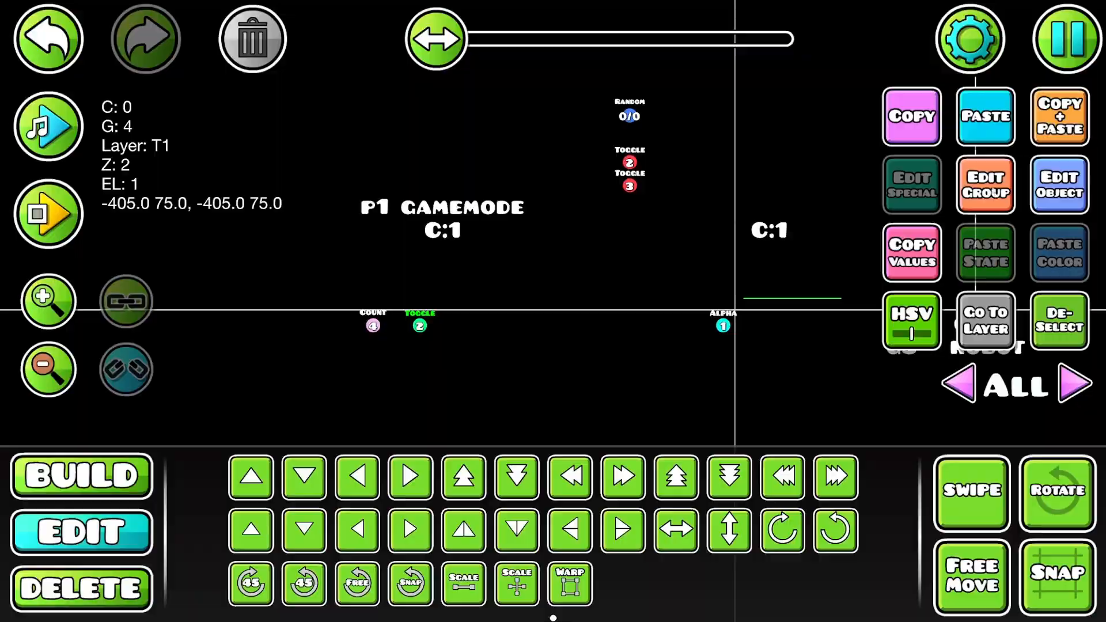
- Review the Toggle trigger's group and the Count trigger's settings, and playtest the level again
click(985, 185)
click(557, 573)
click(373, 325)
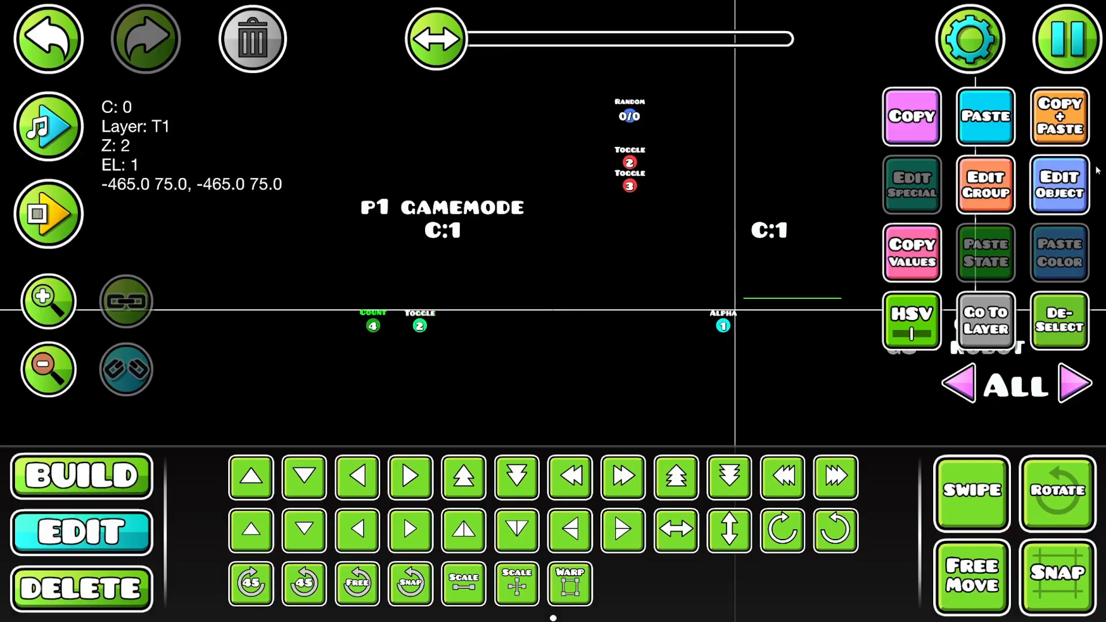
click(1060, 185)
click(575, 504)
click(55, 216)
click(224, 279)
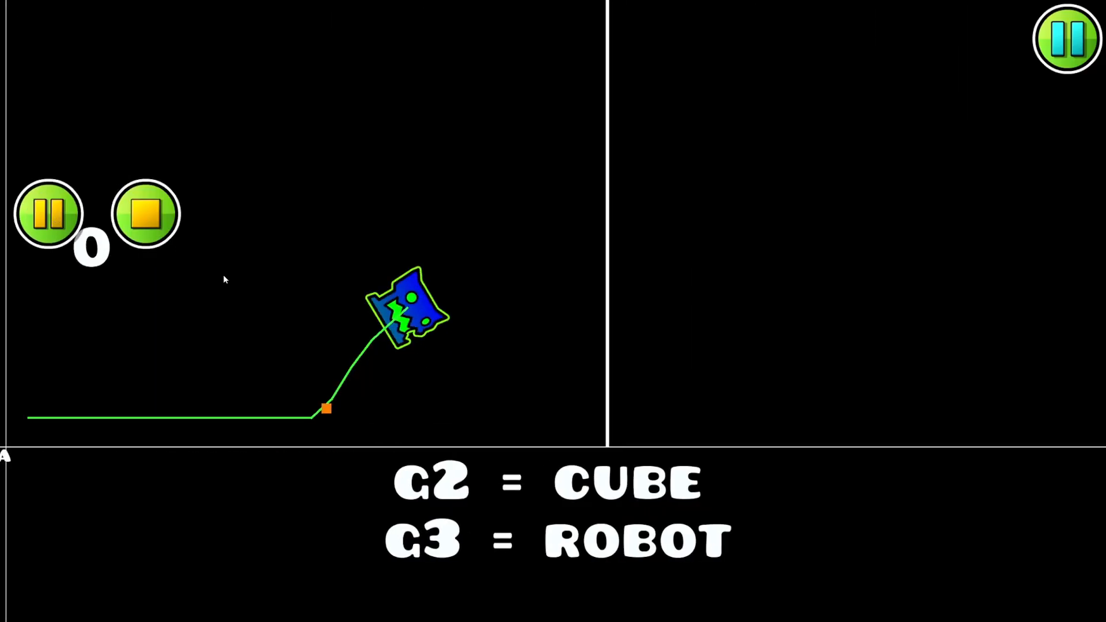
- Select both overlapping portals at the section line together, inspect their group settings and deselect them
drag(257, 244, 489, 227)
click(730, 323)
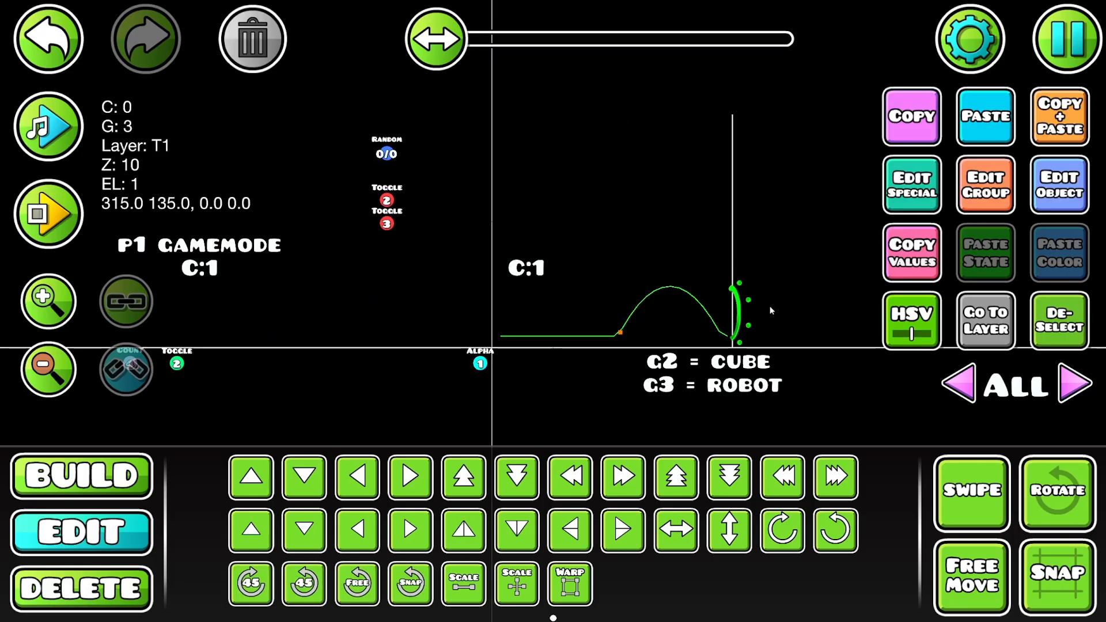
click(730, 321)
click(729, 321)
click(729, 321)
click(964, 472)
drag(730, 297, 817, 303)
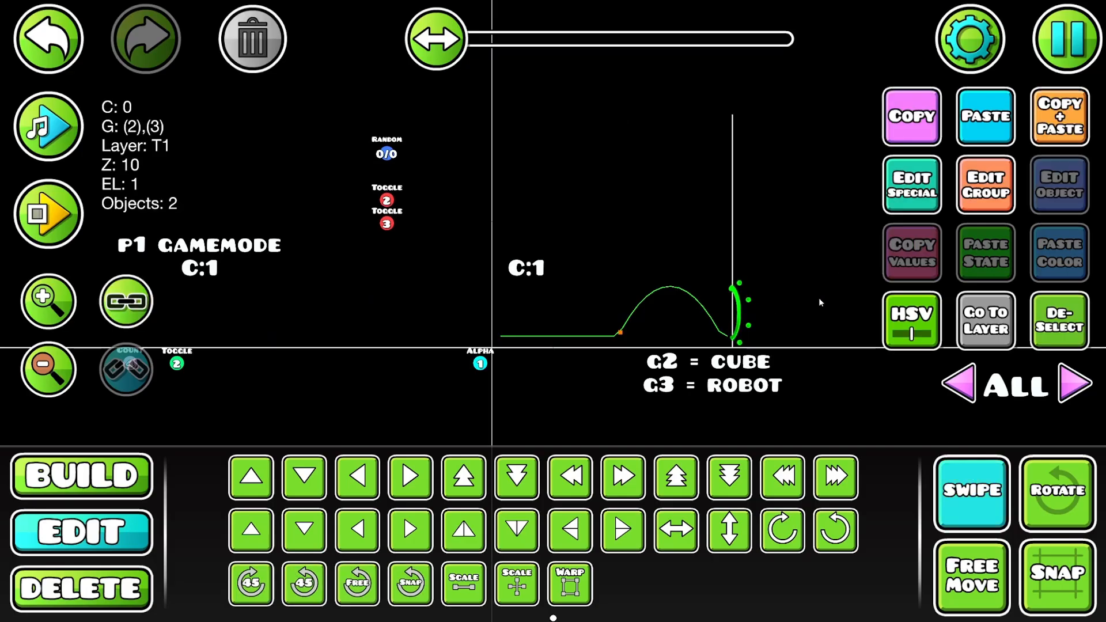
click(960, 193)
click(556, 552)
click(974, 474)
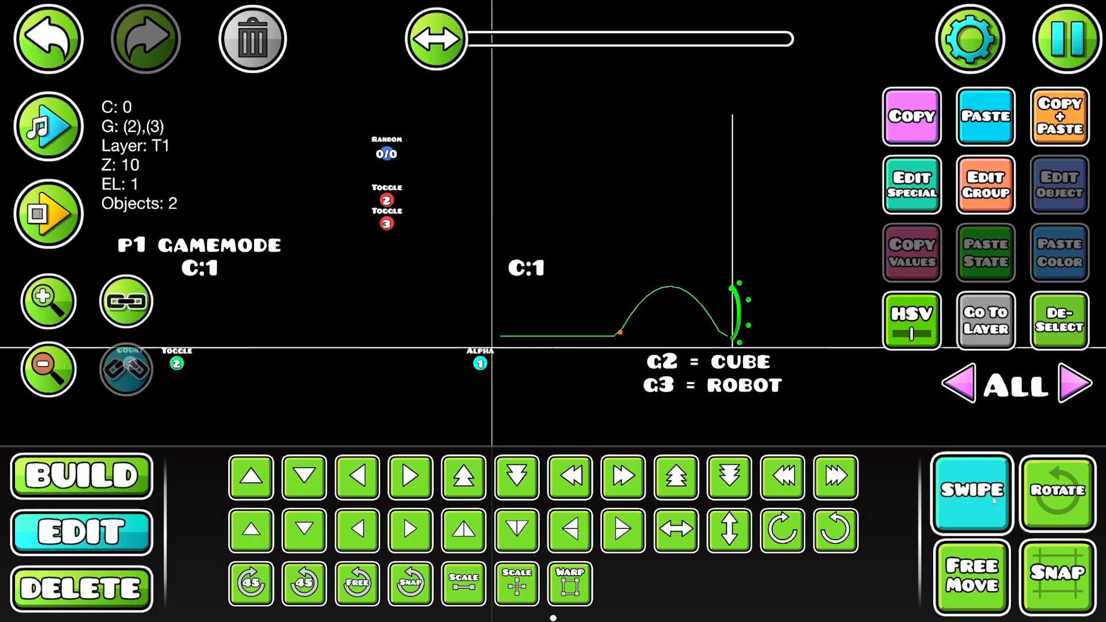
click(1049, 324)
- Move the two Toggle triggers below the Random trigger four grid units right, next to the start line, and deselect them
drag(624, 349, 936, 300)
click(976, 477)
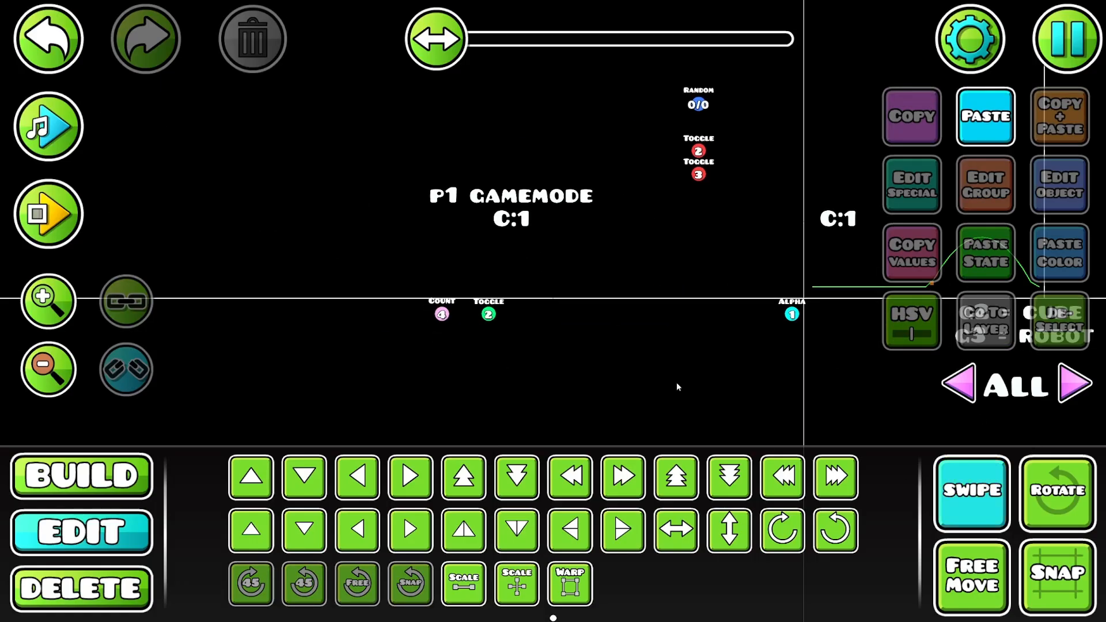
click(982, 489)
drag(690, 234, 569, 335)
click(968, 489)
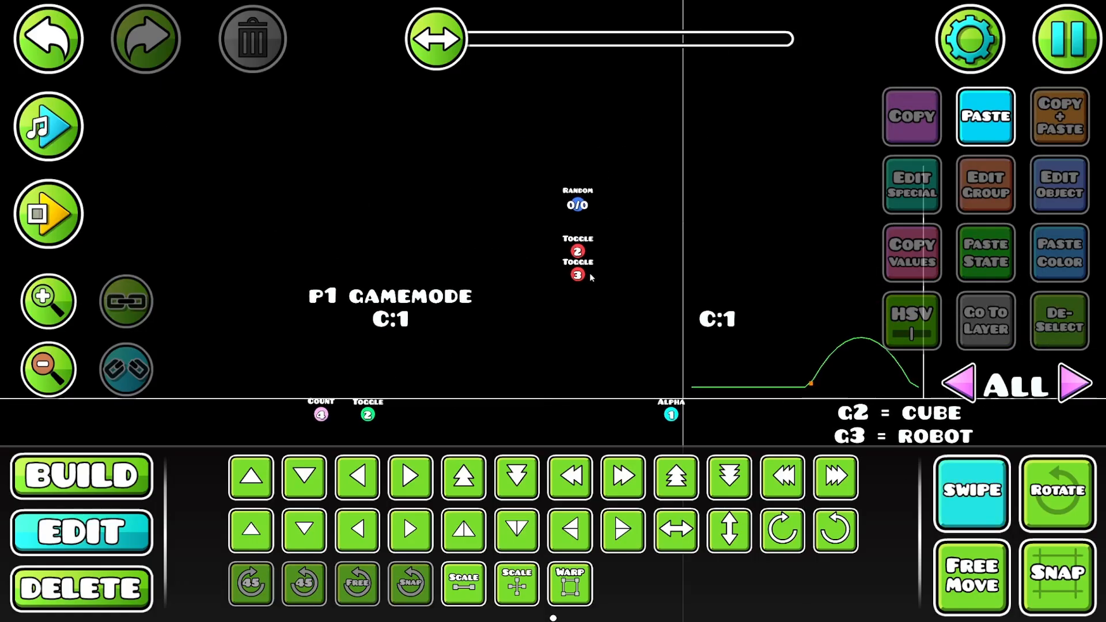
drag(568, 242, 608, 307)
key(d)
key(d)
key(d)
key(d)
click(1061, 173)
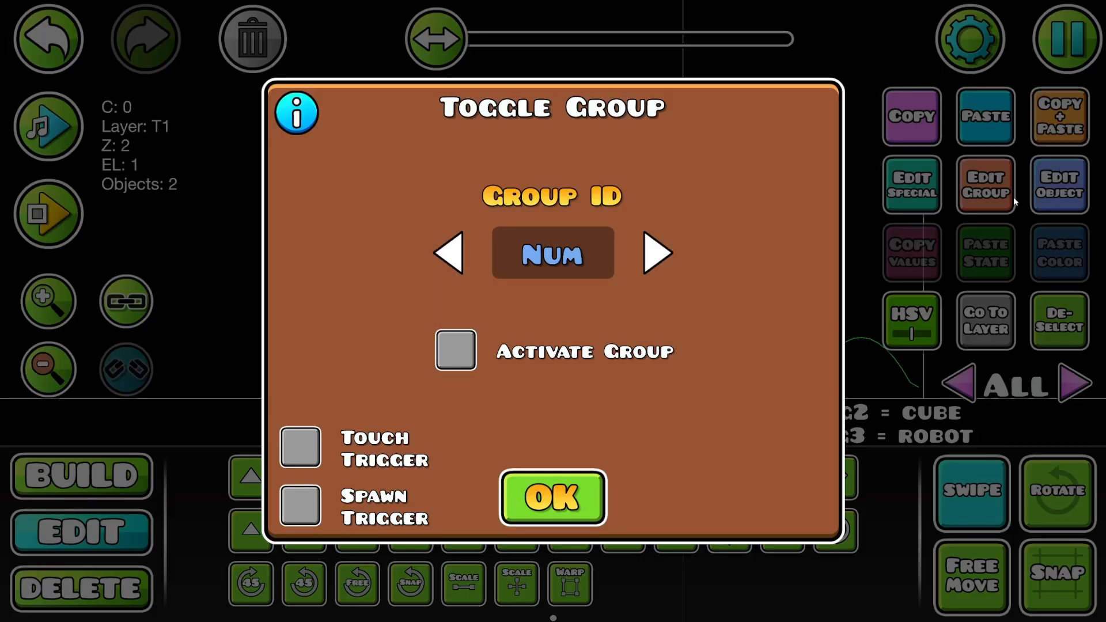
click(552, 498)
click(973, 485)
click(1054, 324)
- Move the Random trigger up two grid units and right until it lines up above the two Toggle triggers
click(580, 208)
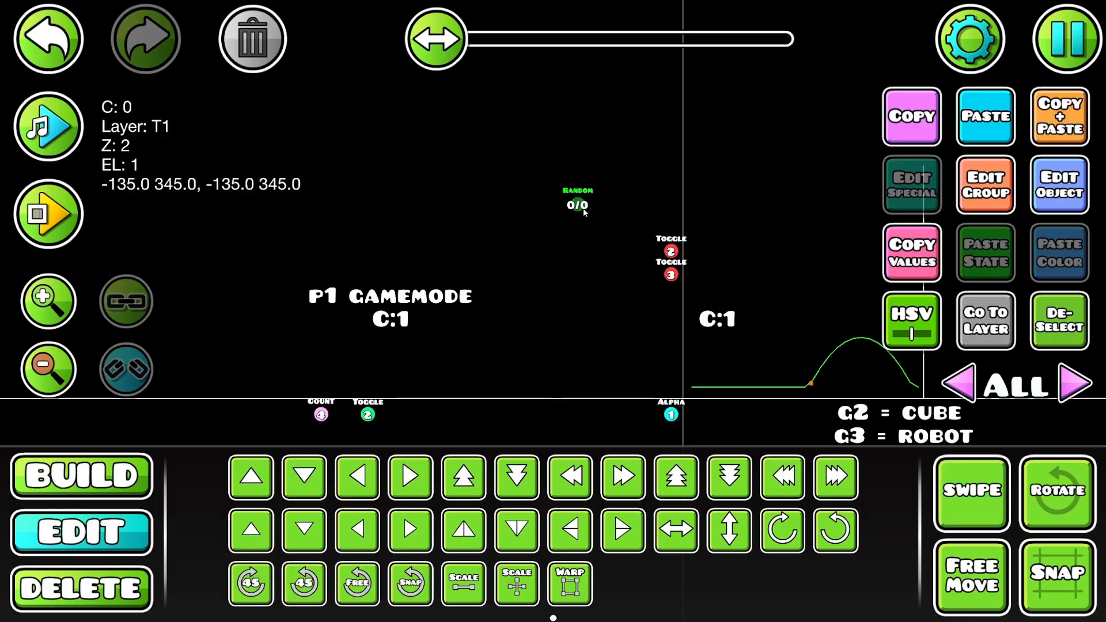
key(w)
key(w)
key(d)
key(d)
key(d)
key(d)
drag(736, 219, 681, 279)
key(1)
drag(572, 308, 515, 332)
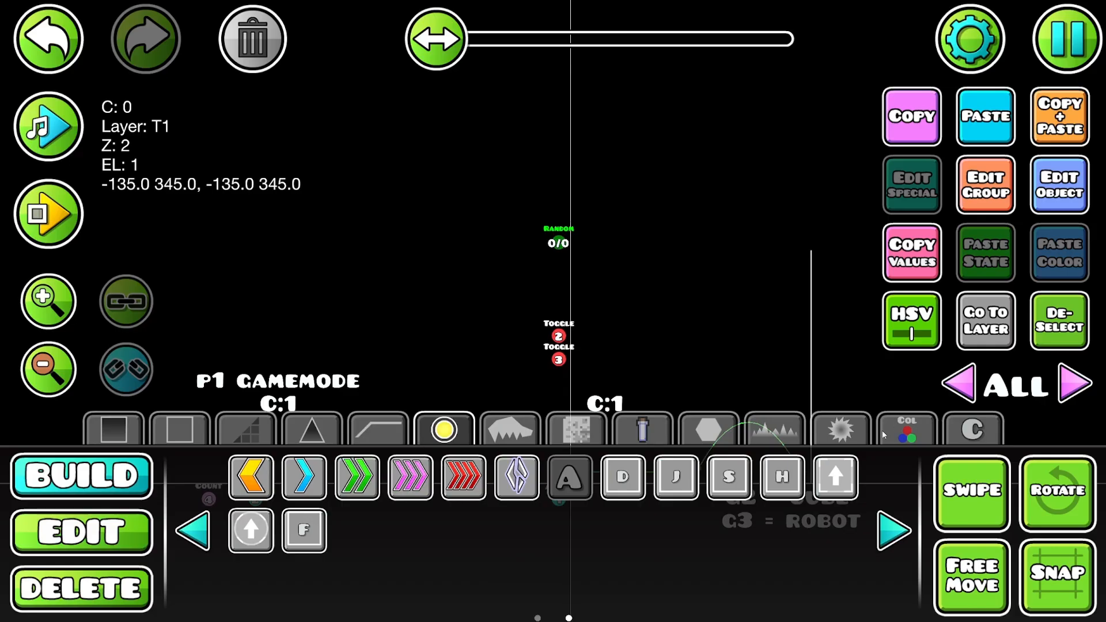
click(902, 429)
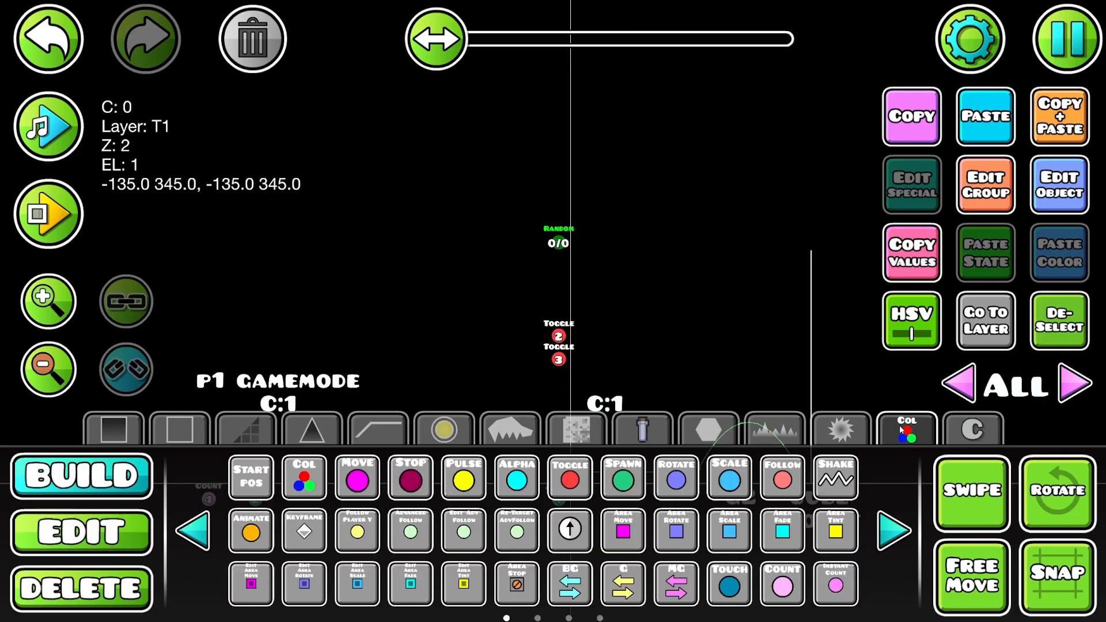
click(893, 529)
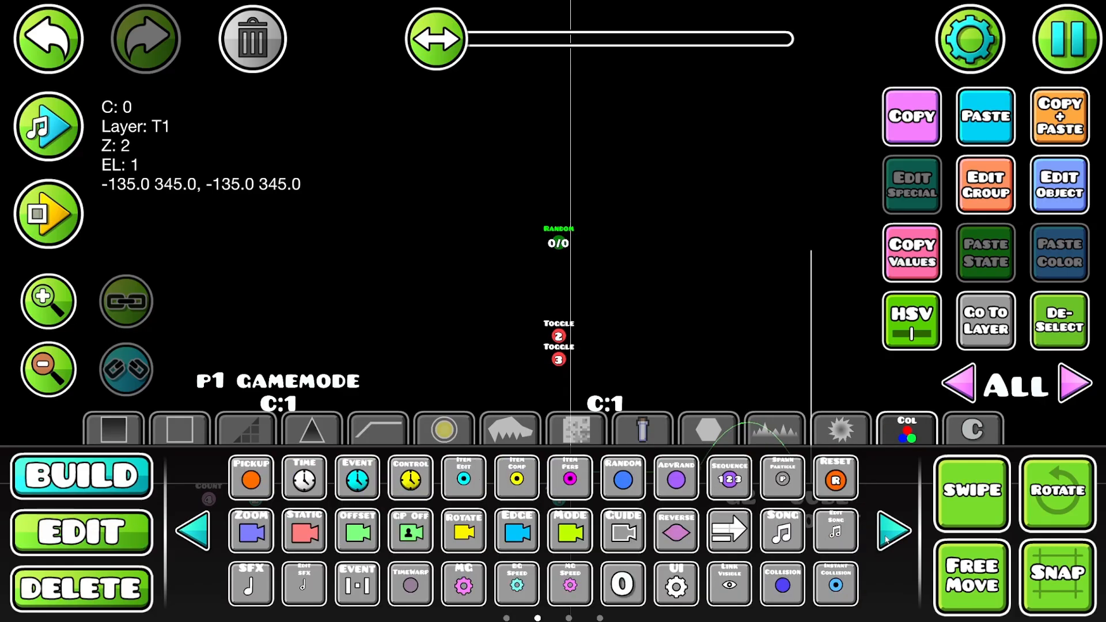
click(251, 478)
click(593, 236)
key(3)
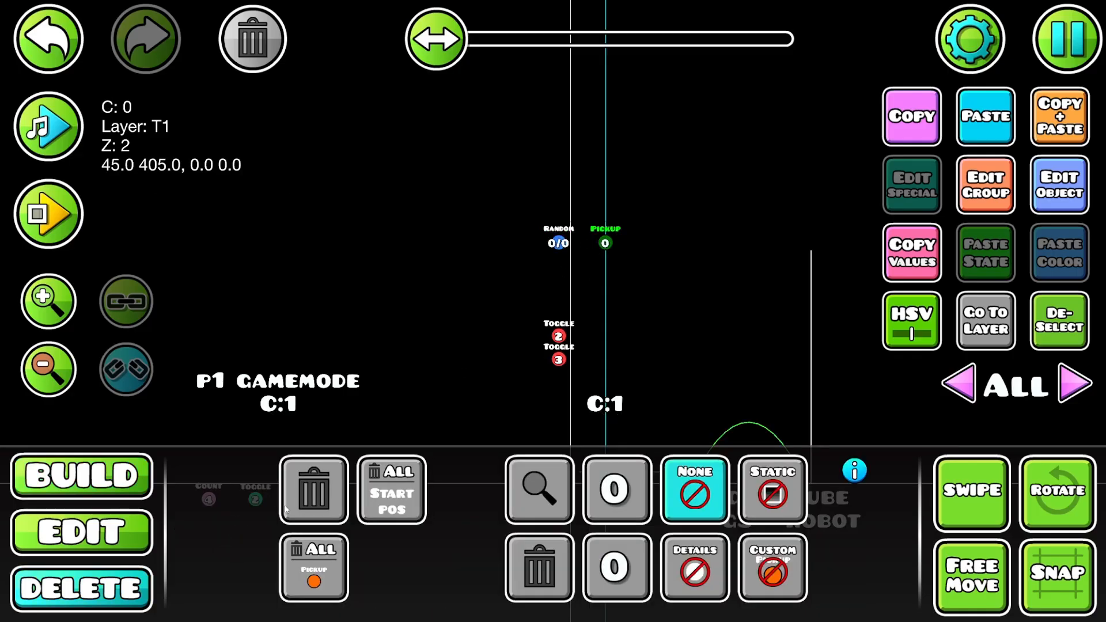
click(302, 495)
- Select the Random trigger above the two Toggle triggers and move it two grid units left
key(1)
key(2)
click(568, 242)
key(a)
key(a)
drag(630, 291, 712, 365)
key(1)
click(517, 479)
click(626, 315)
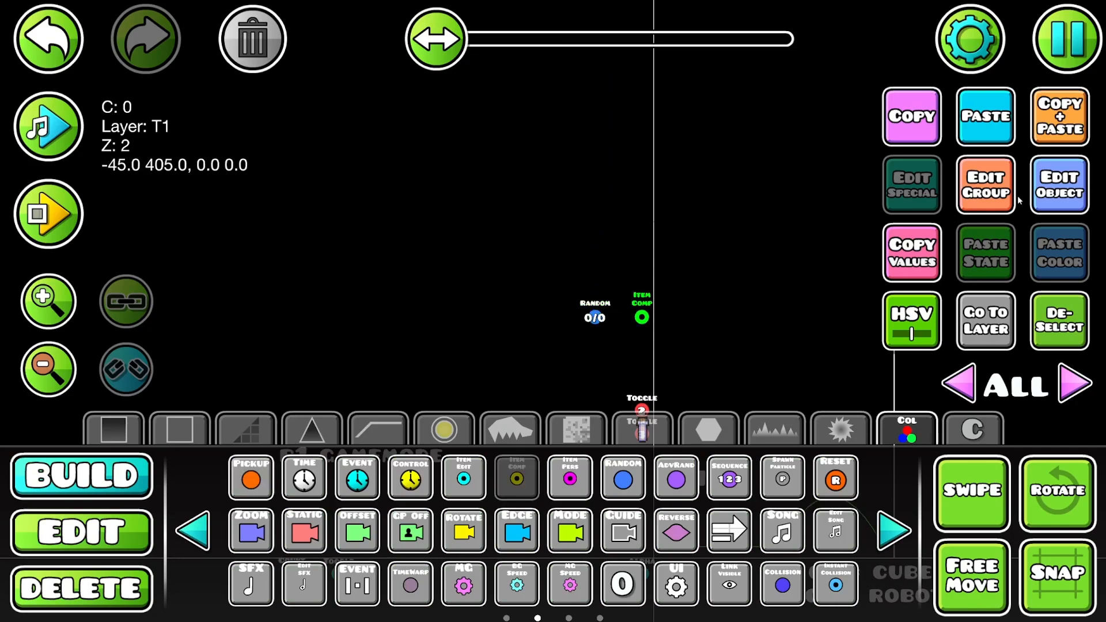
click(1057, 185)
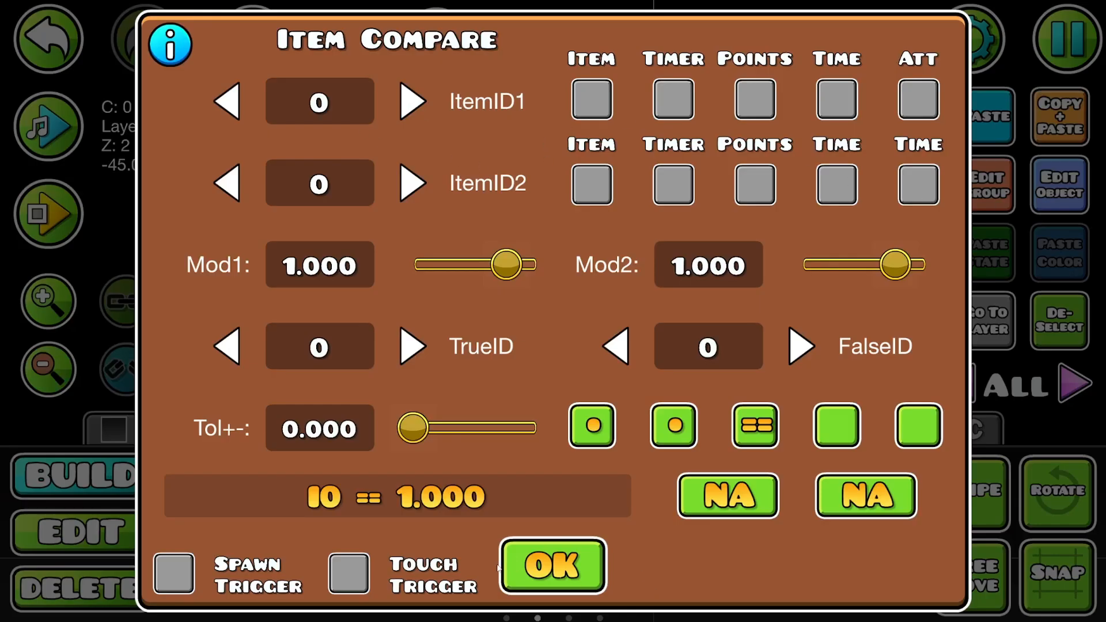
click(570, 576)
key(Delete)
- Place an Item Edit trigger two grid units right of the Random trigger, above the two Toggle triggers
key(1)
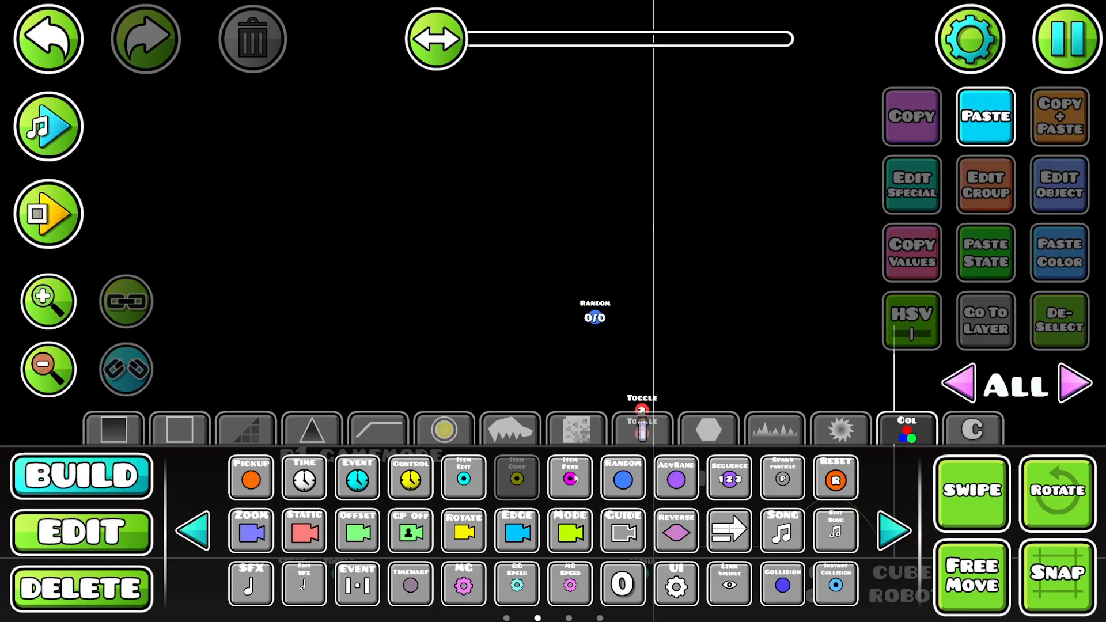
click(463, 474)
click(641, 315)
- Set the Item Edit trigger's ItemID1 to 1 and Target ItemID to 1, and enable Spawn Trigger
click(1047, 194)
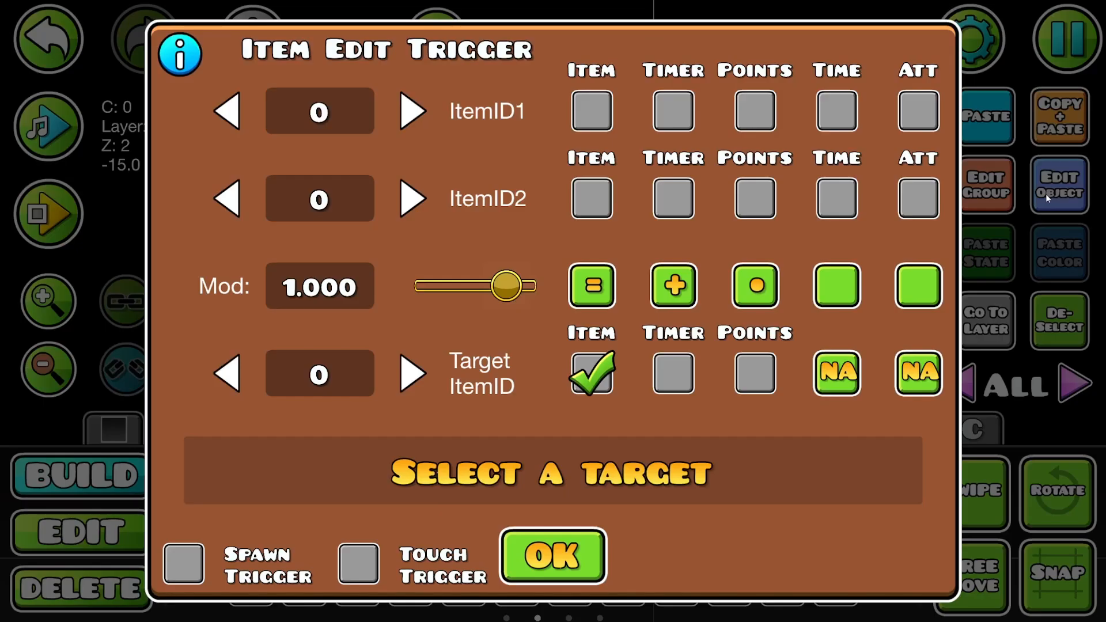
click(415, 104)
click(412, 373)
click(412, 373)
click(227, 373)
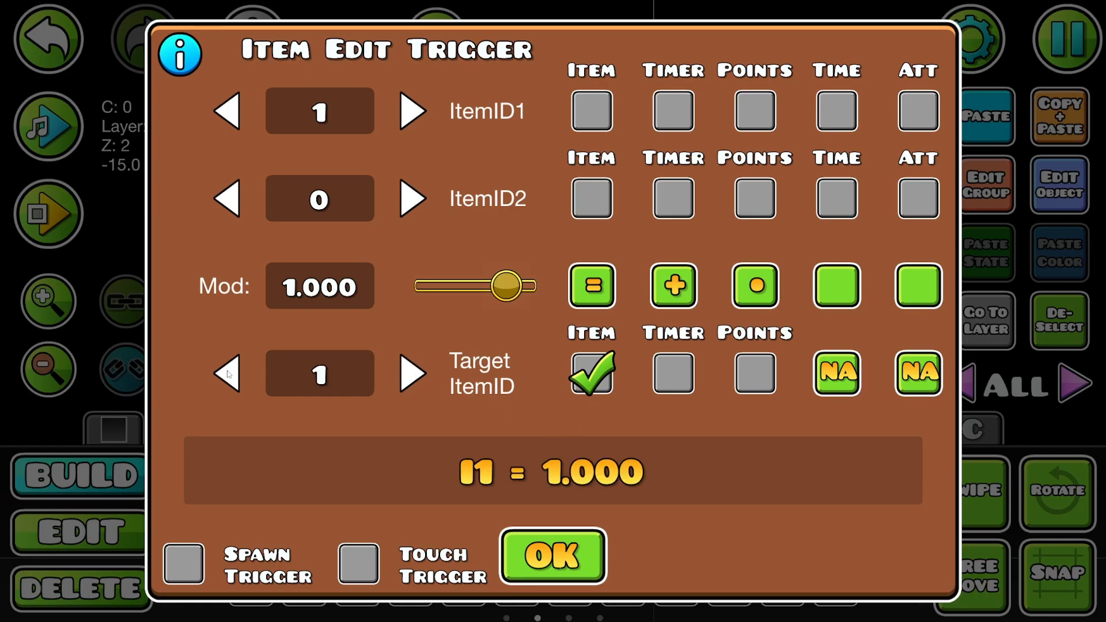
click(228, 373)
click(412, 372)
click(183, 563)
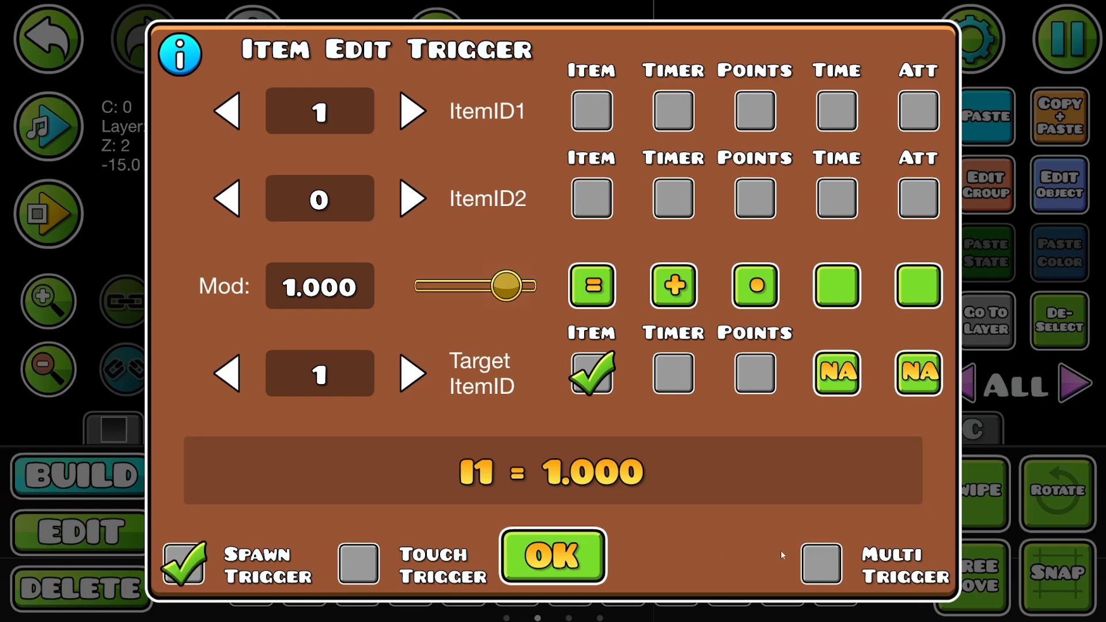
click(820, 563)
click(828, 566)
click(577, 557)
- Add group ID 5 to the Item Edit trigger
click(982, 185)
click(756, 227)
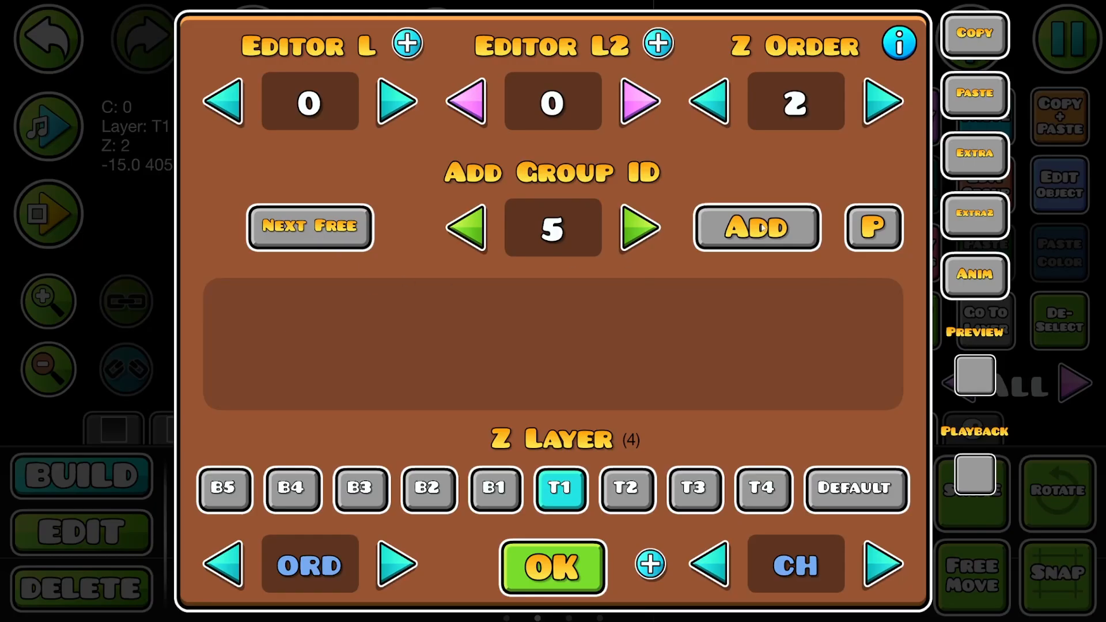
click(553, 566)
- Set the Random trigger's Group ID 1 to 5
click(1037, 193)
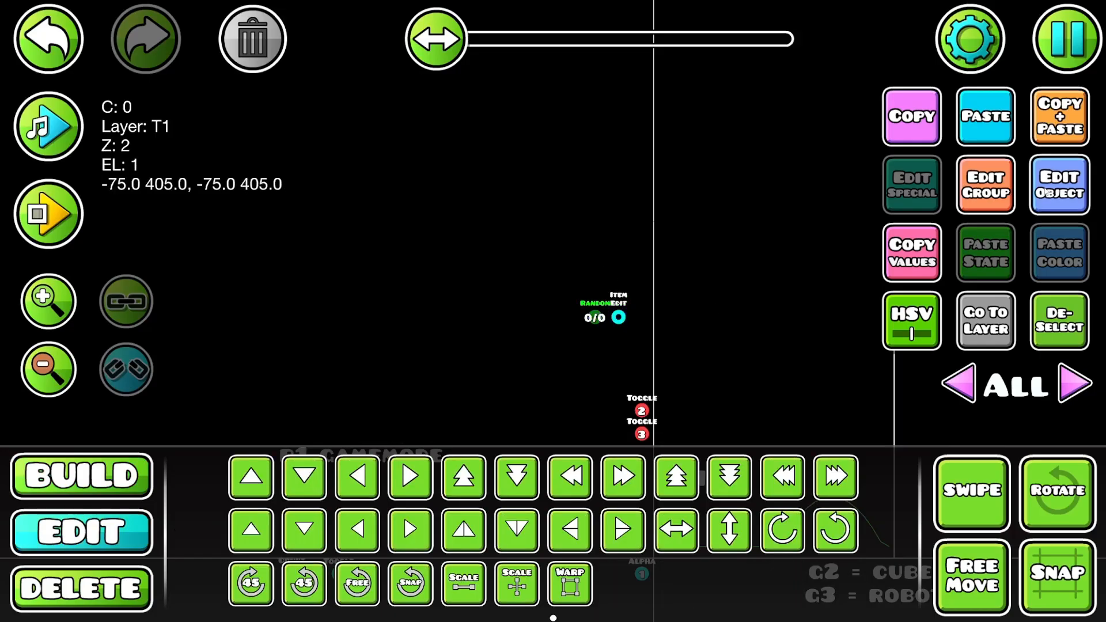
click(414, 216)
text(5)
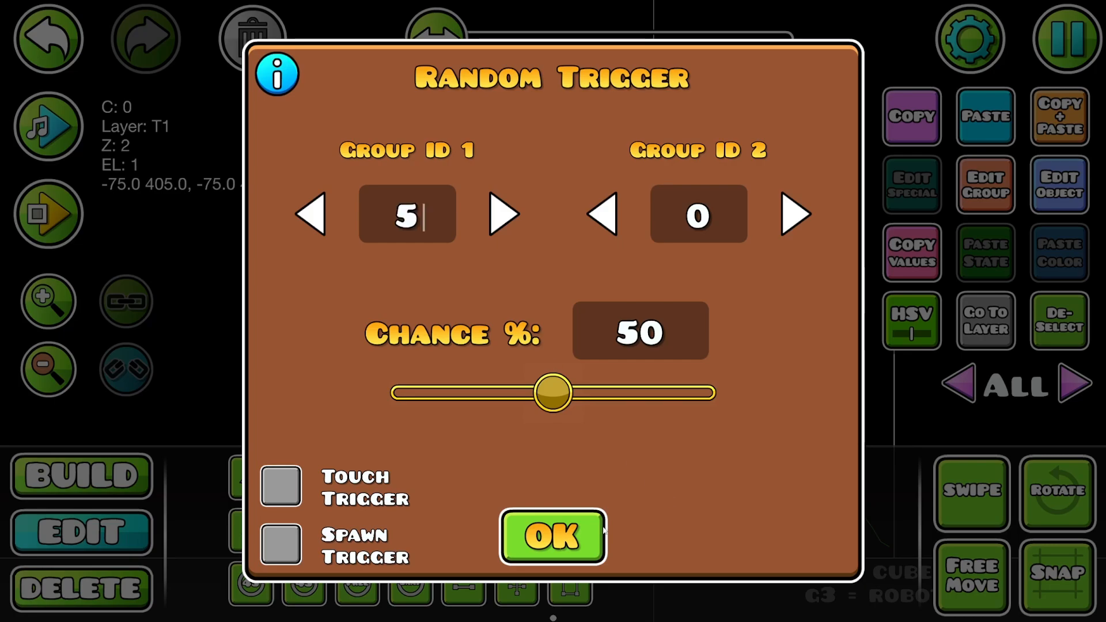
click(552, 537)
- Duplicate the Item Edit trigger one grid unit below and set the copy's Target ItemID to 2
click(642, 317)
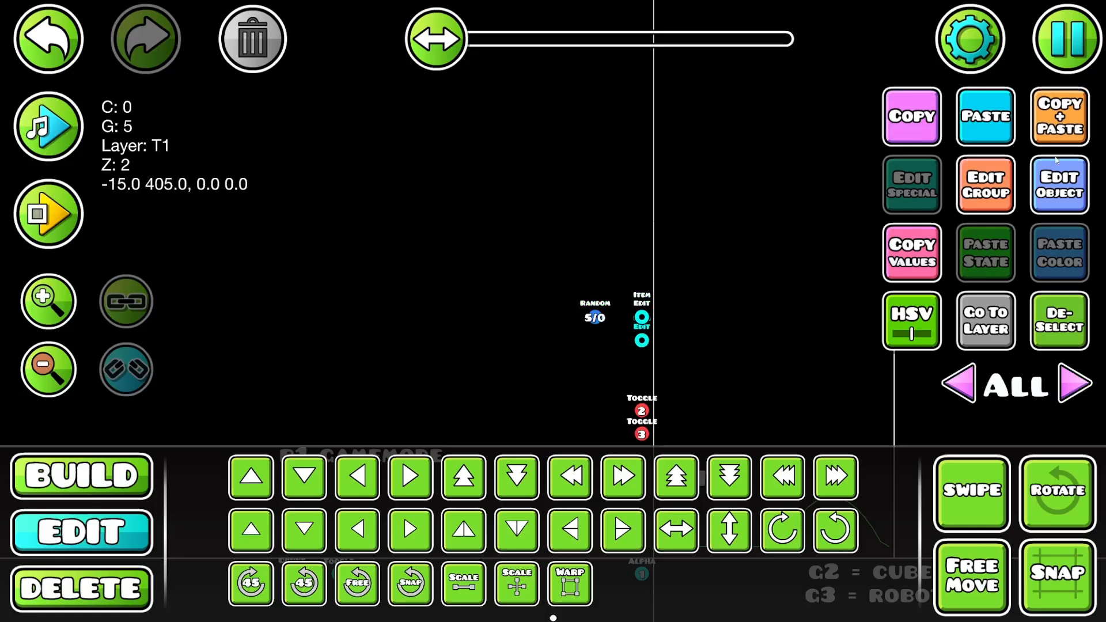
click(1037, 193)
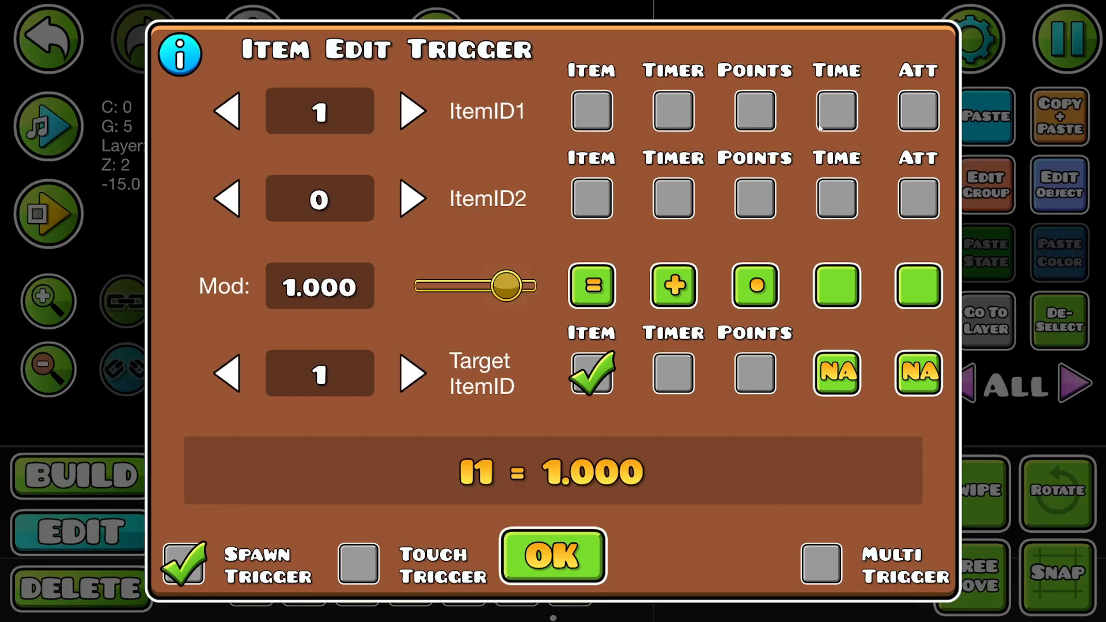
click(228, 373)
click(410, 374)
click(410, 374)
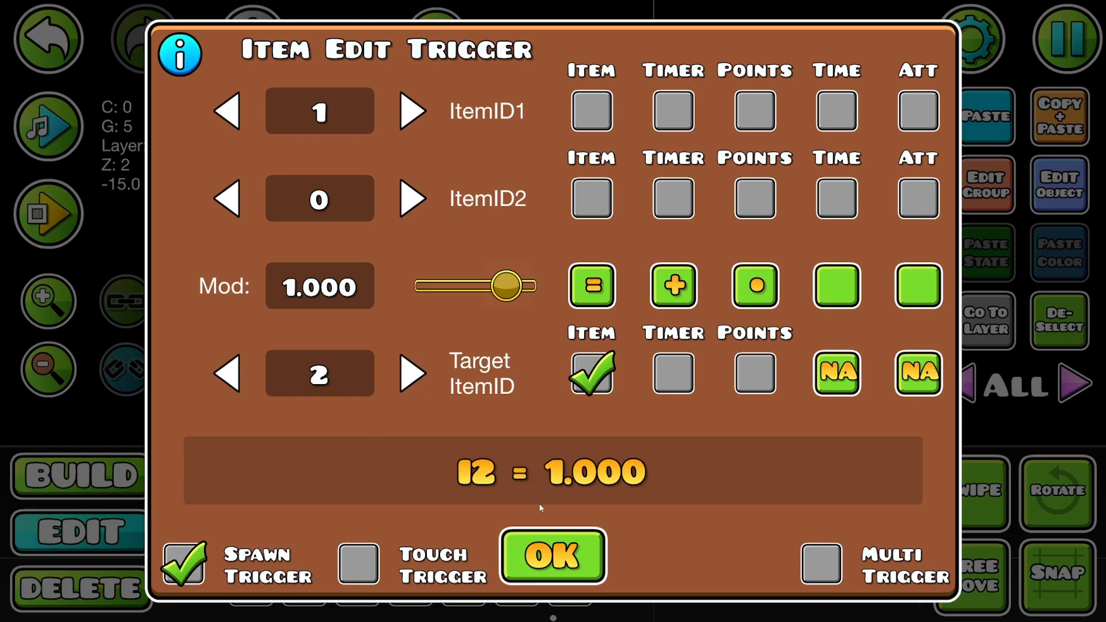
click(552, 544)
- Return the copied Item Edit trigger's Target ItemID to 1 and set its Mod to 2.000
click(1054, 193)
click(229, 375)
click(410, 374)
click(228, 373)
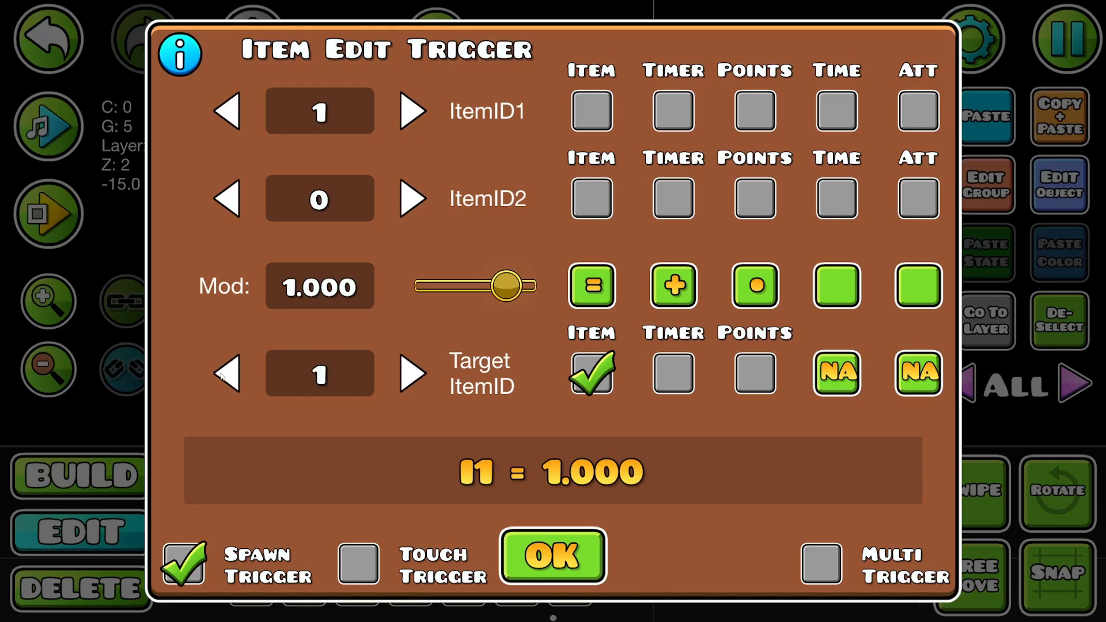
drag(507, 286, 644, 326)
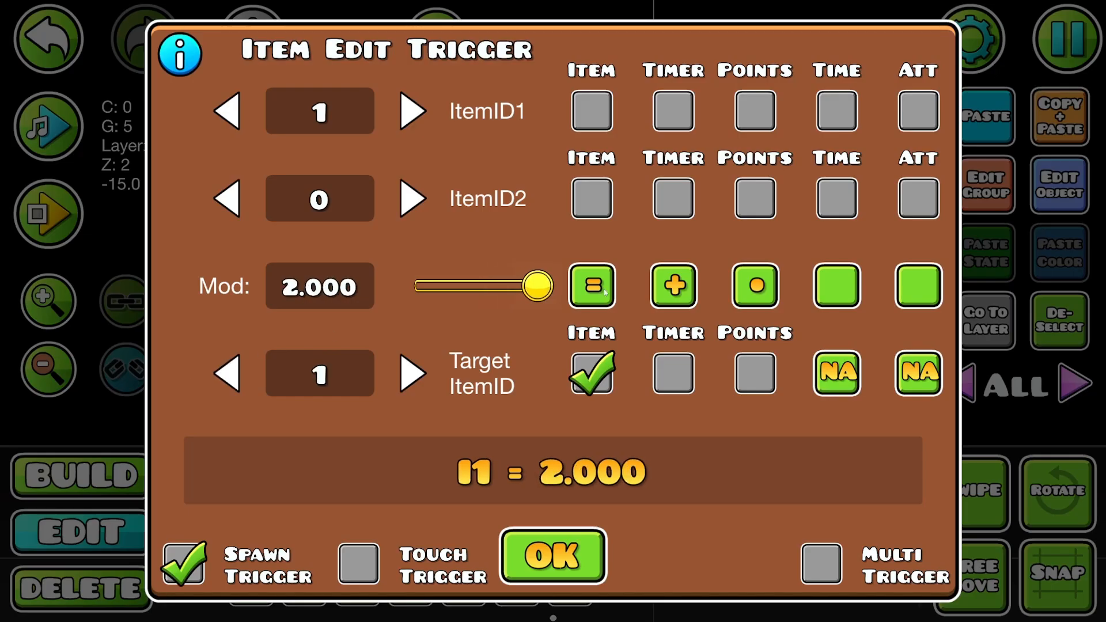
click(601, 544)
- Review the copied Item Edit trigger's settings and its assigned group ID
click(1066, 187)
click(542, 544)
click(982, 187)
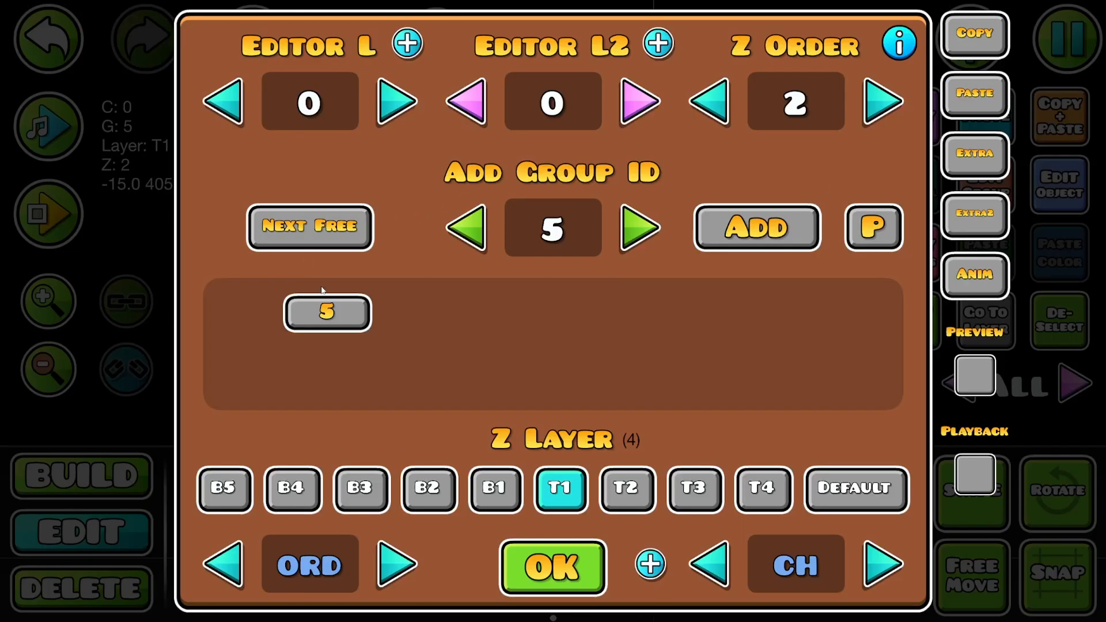
click(551, 566)
click(1060, 184)
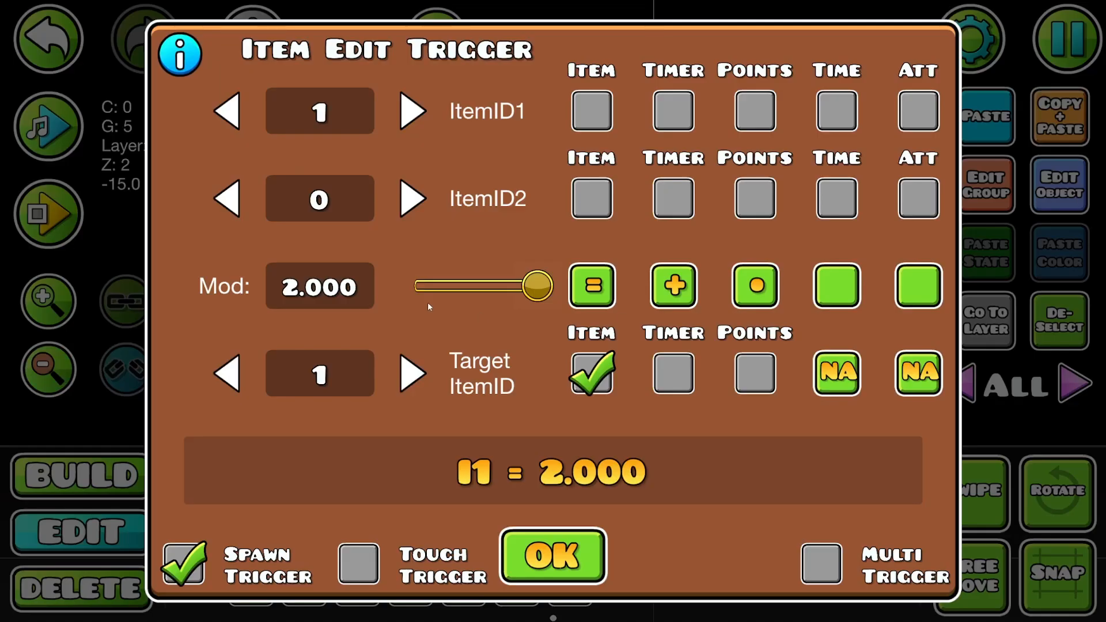
click(230, 111)
click(229, 111)
click(411, 111)
click(412, 112)
click(233, 106)
click(573, 536)
- Replace group 5 with group 6 on the copied Item Edit trigger
click(986, 184)
click(326, 311)
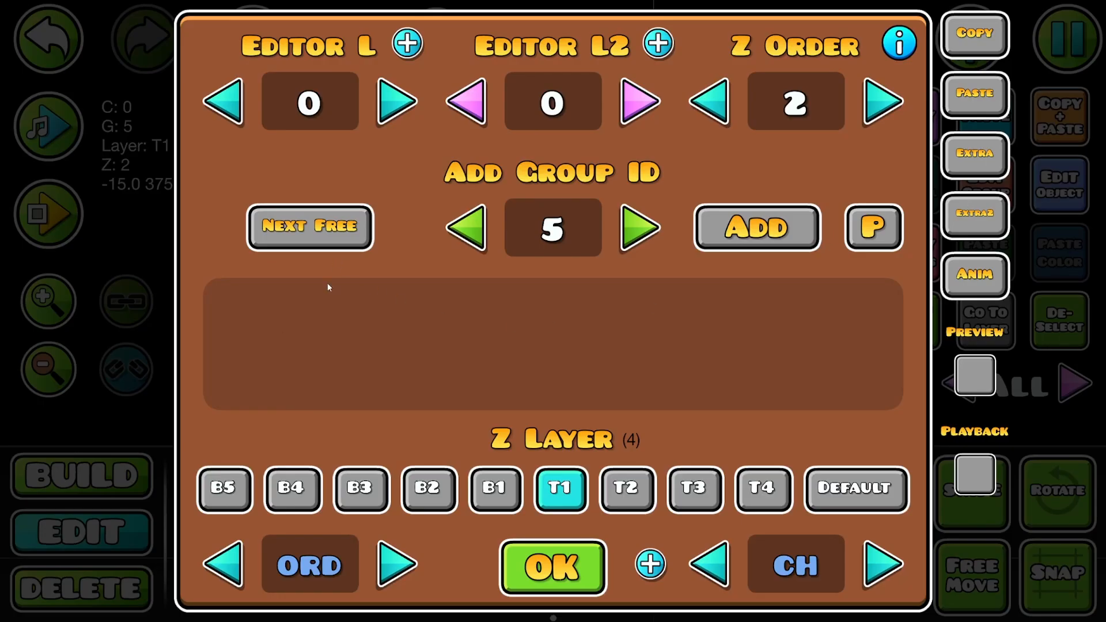
click(640, 227)
click(706, 224)
click(580, 551)
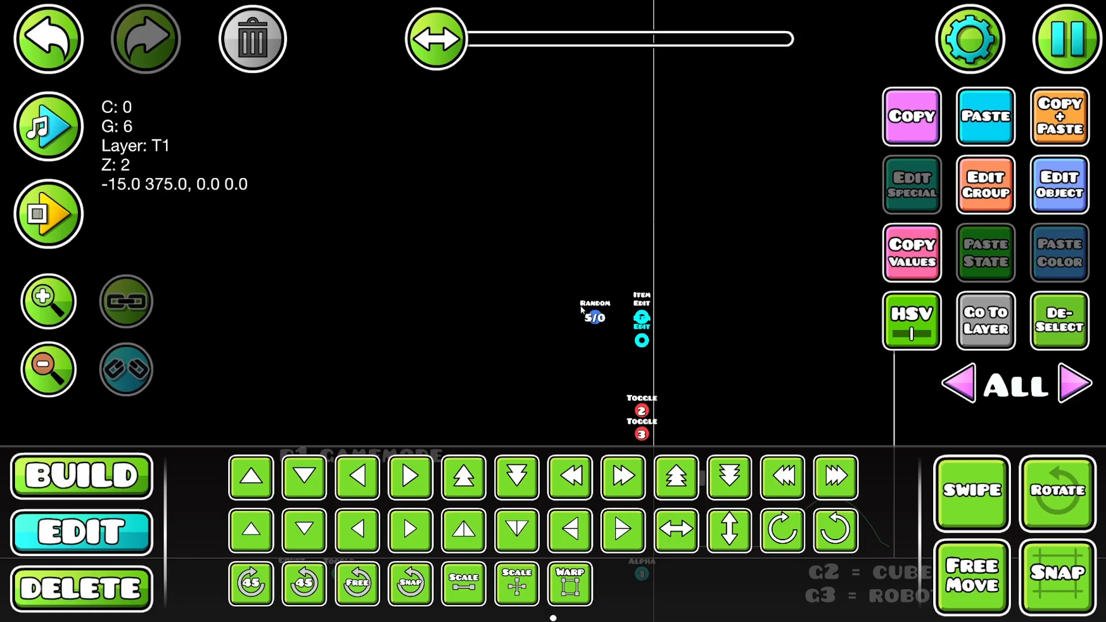
- Set the Random trigger's Group ID 2 to 6
click(591, 319)
click(912, 185)
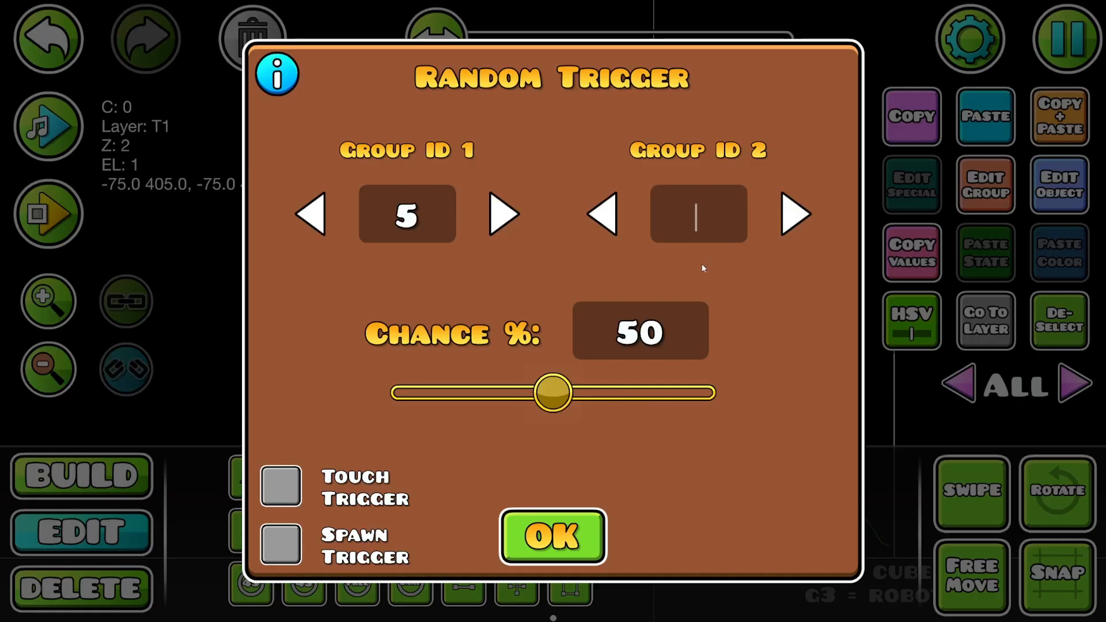
text(6)
click(551, 535)
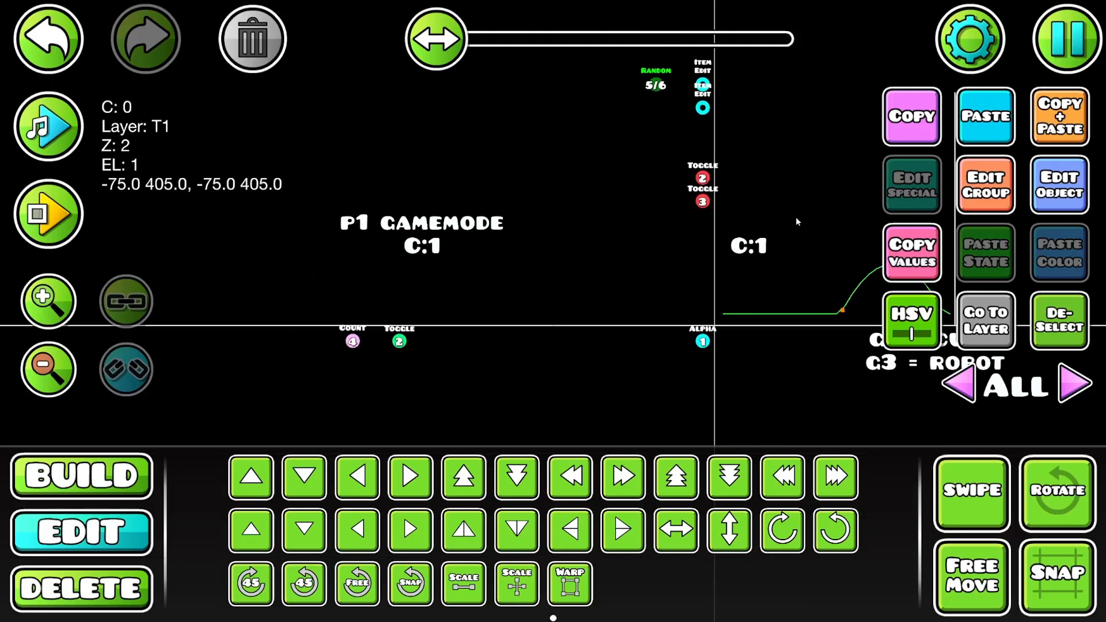
- Set the Target Count of the Count trigger below the P1 GAMEMODE label to 1
drag(797, 221, 818, 212)
click(1058, 319)
drag(505, 286, 564, 273)
click(436, 319)
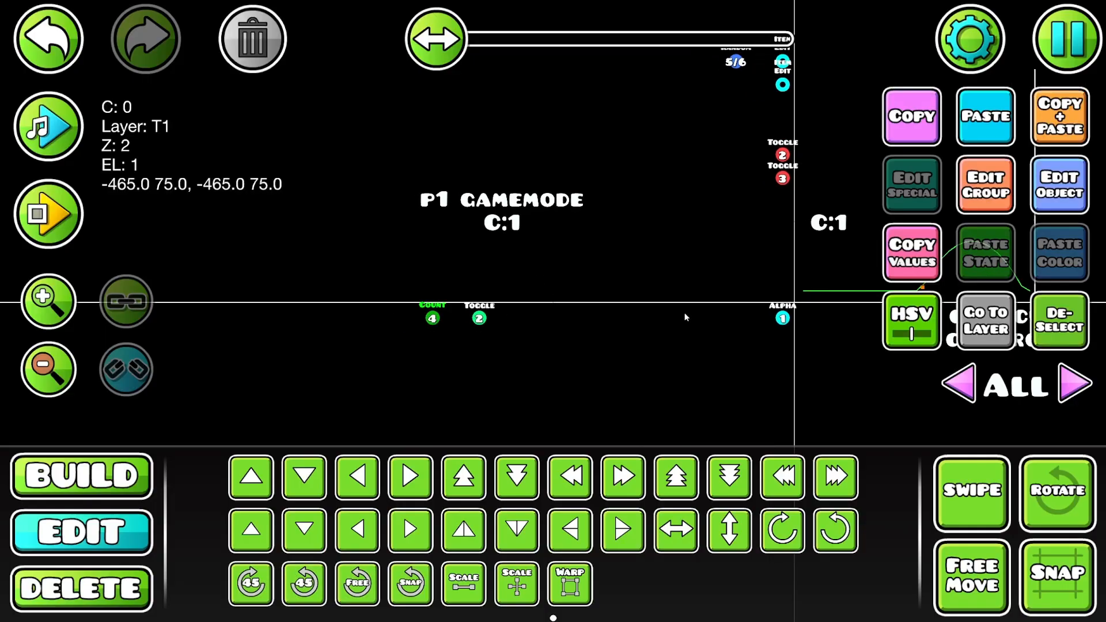
click(1053, 190)
click(511, 347)
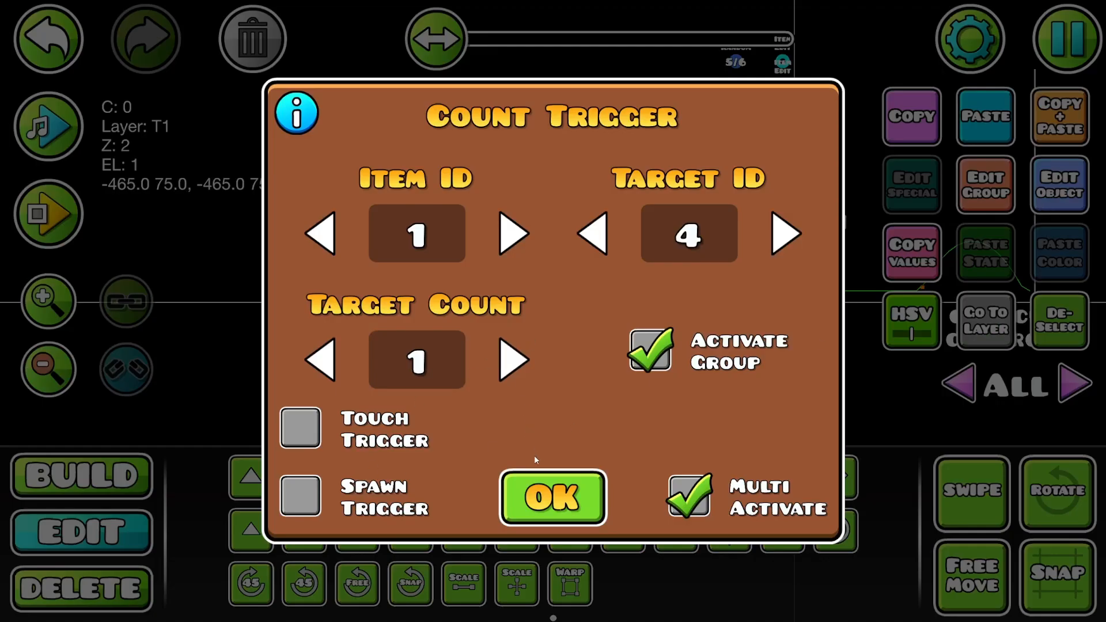
click(555, 500)
- Duplicate the Count trigger and its neighbouring Toggle trigger one grid unit below, reassign the copies to group 7, and deselect them
click(934, 500)
drag(429, 335, 651, 295)
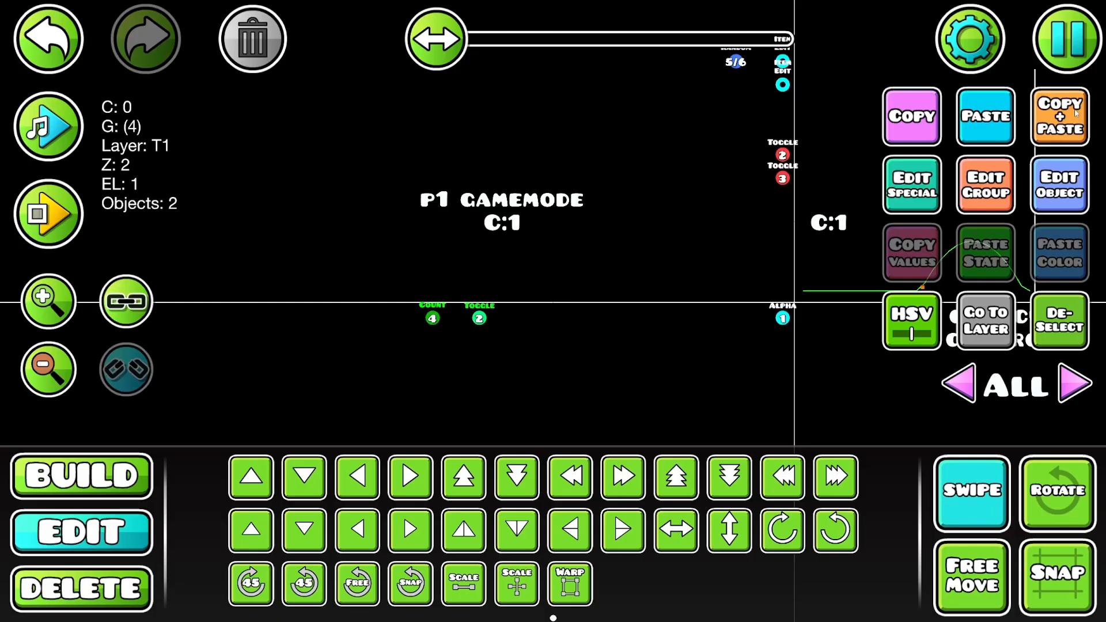
click(1063, 61)
click(568, 149)
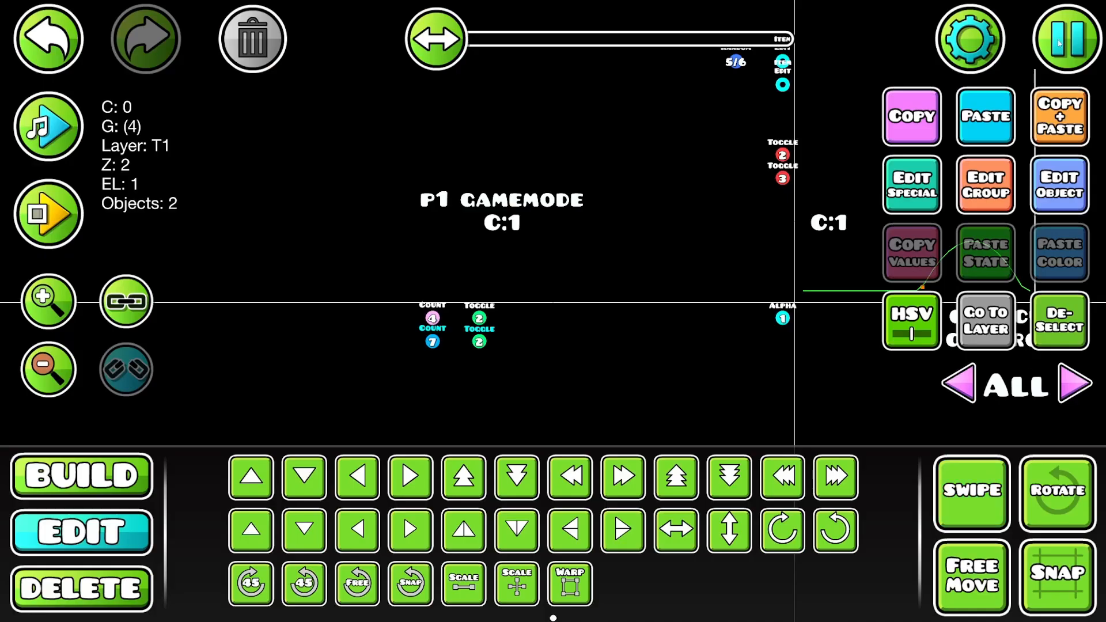
click(1049, 314)
- Set the copied Count trigger's Target Count to 2
drag(464, 335, 522, 297)
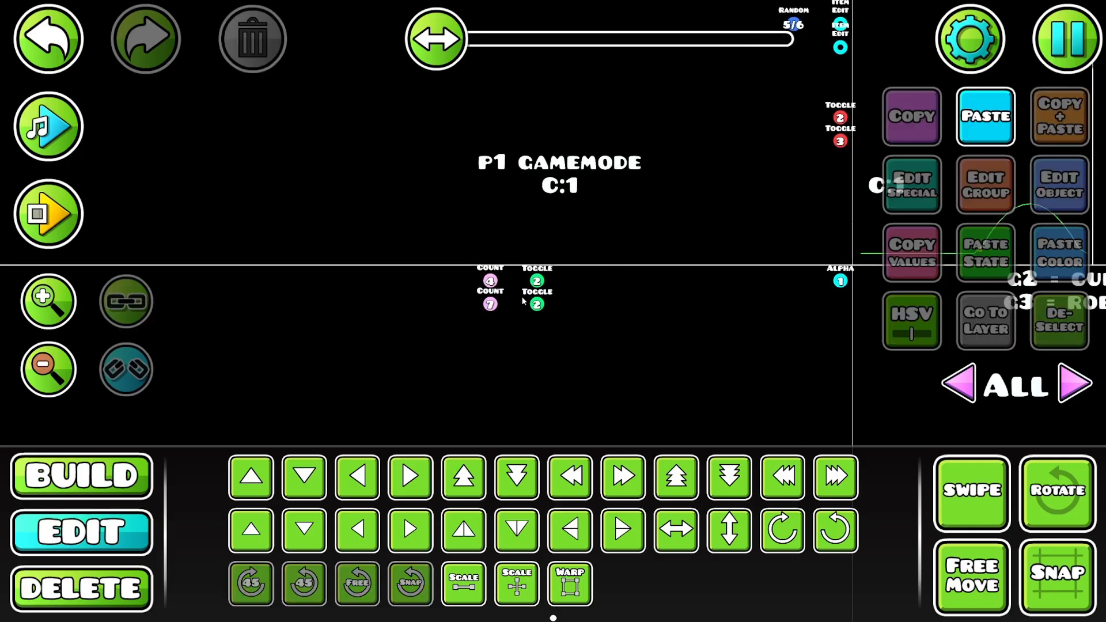
click(491, 308)
click(1041, 194)
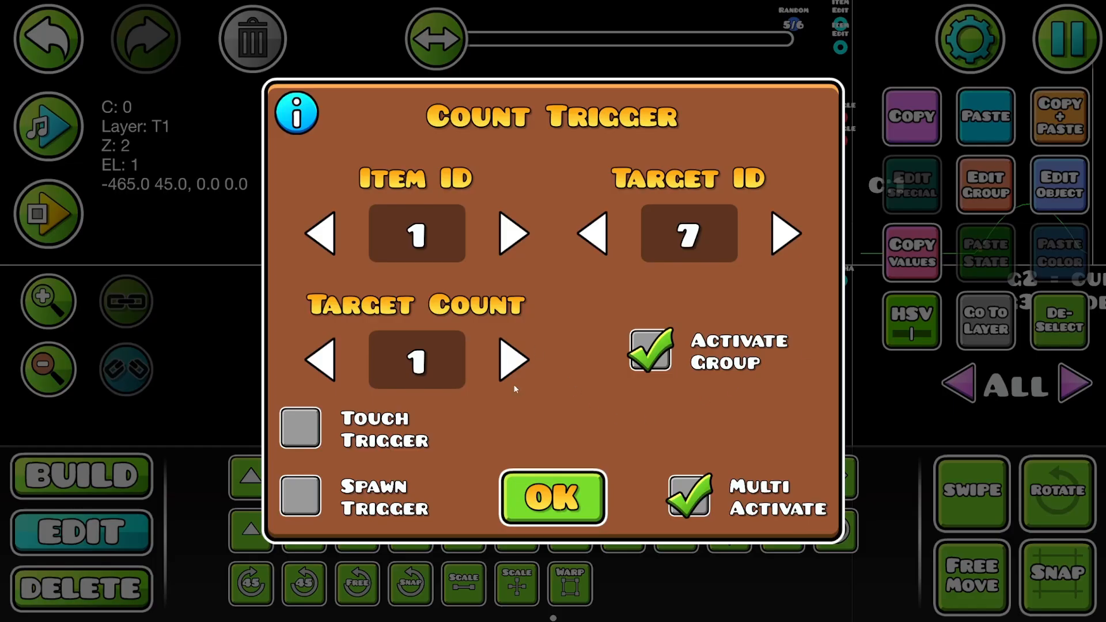
click(513, 360)
click(552, 496)
- Playtest the level and review the settings of the red Toggle trigger for group 2 beside the start line
click(46, 208)
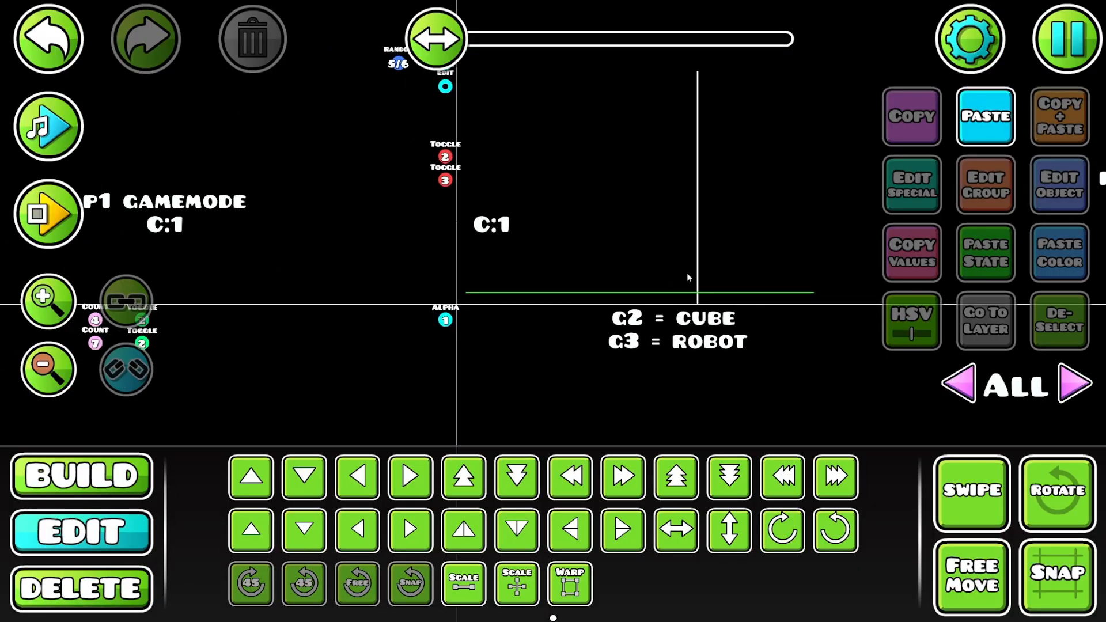
click(700, 286)
drag(533, 256, 582, 286)
click(495, 185)
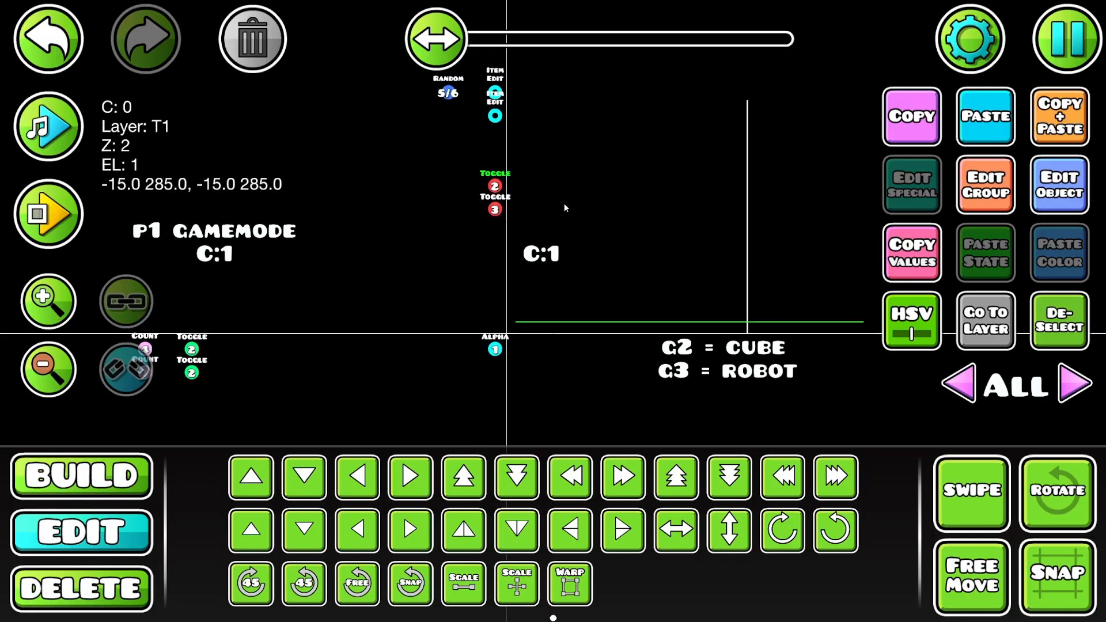
click(1070, 174)
click(553, 497)
- Move the Random trigger four grid units right, past the start line, and playtest the level
drag(448, 102, 542, 102)
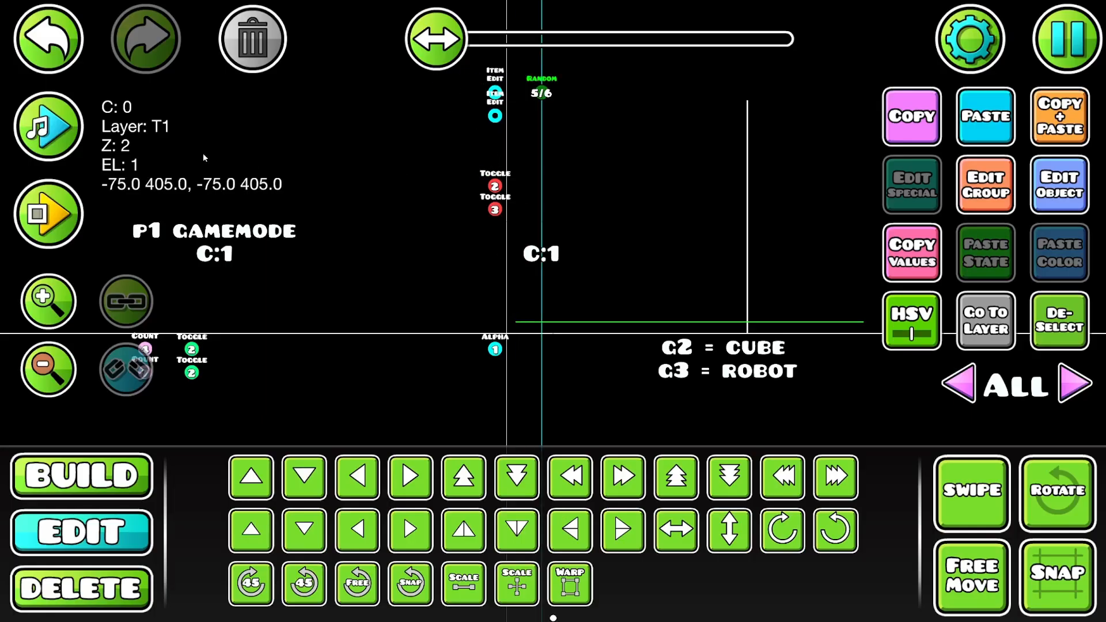
click(29, 144)
click(49, 214)
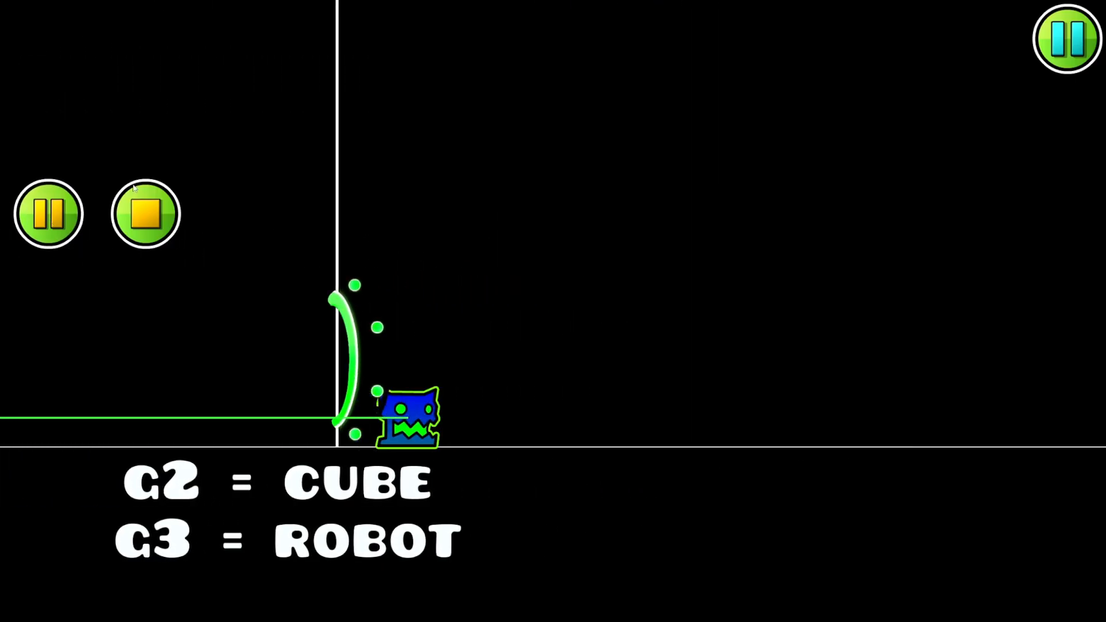
click(138, 199)
- Select the two red Toggle triggers beside the start line and move them eight grid units left
click(536, 226)
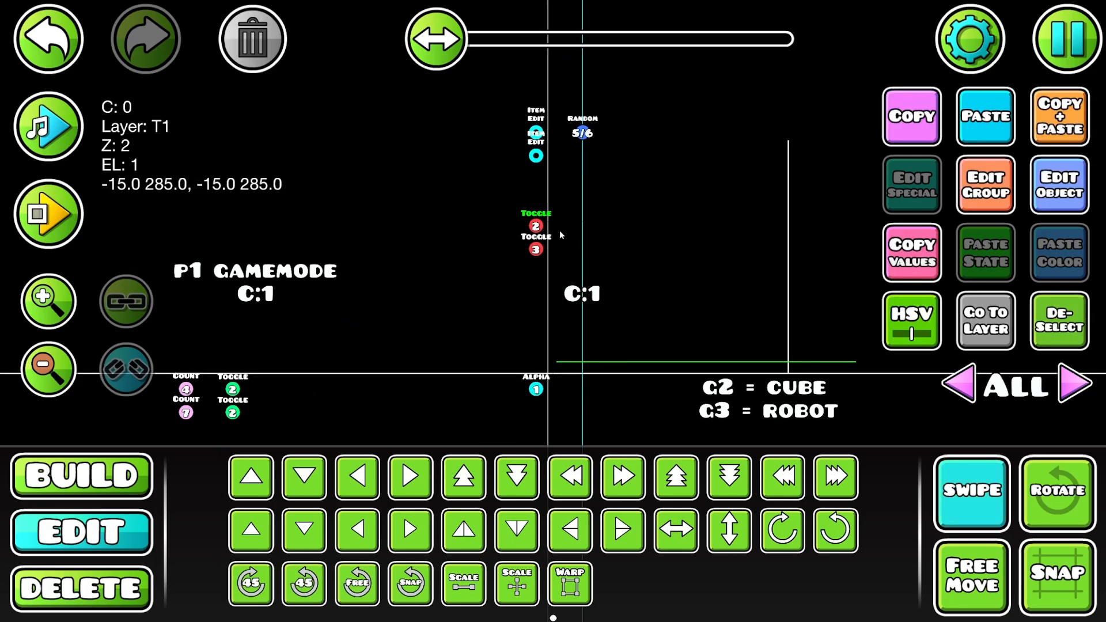
click(536, 249)
key(a)
key(a)
key(a)
key(a)
key(a)
key(a)
key(a)
key(a)
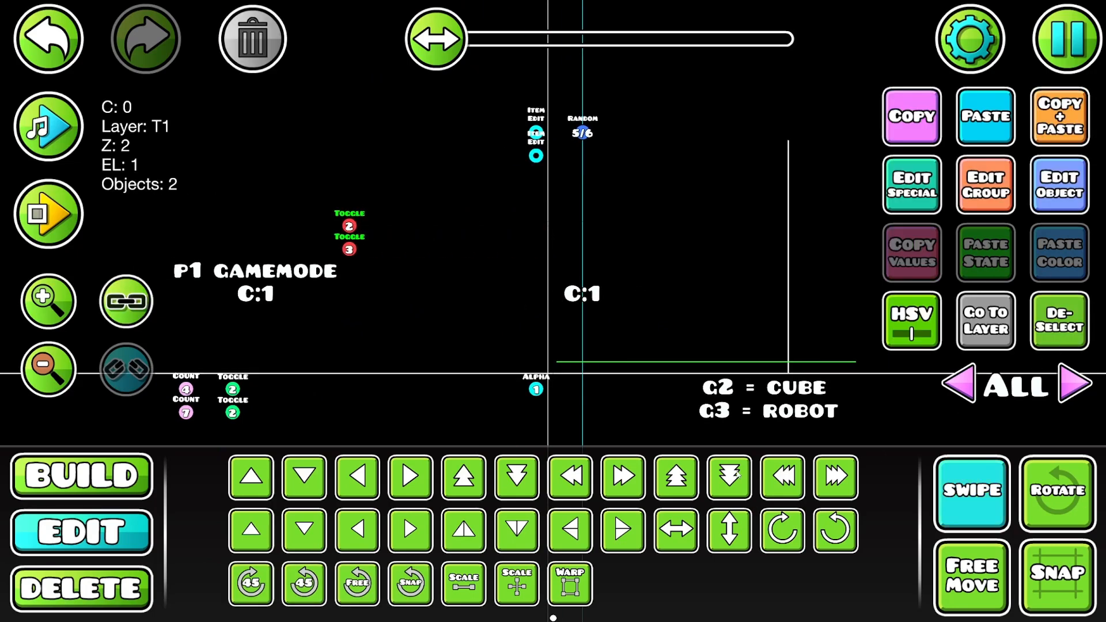
- Move the two red Toggle triggers four grid units right and deselect them
key(d)
key(d)
key(d)
key(d)
click(1068, 321)
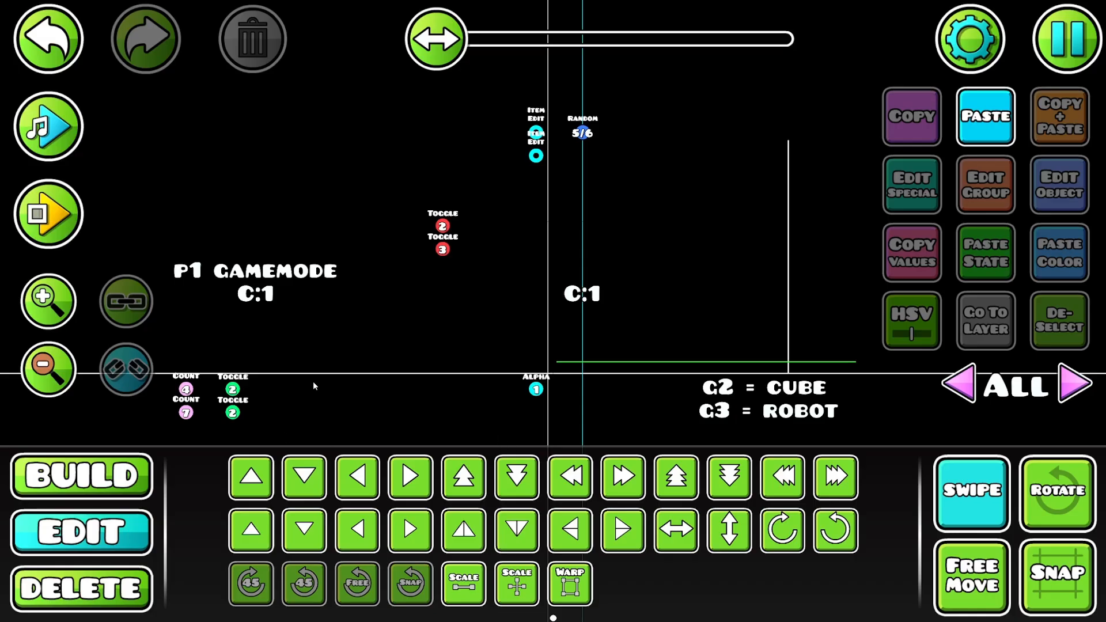
- Move the two Count triggers and two green Toggle triggers 13 grid units right and one down, beside the start line
drag(273, 381, 176, 441)
click(838, 474)
click(841, 472)
click(843, 472)
key(a)
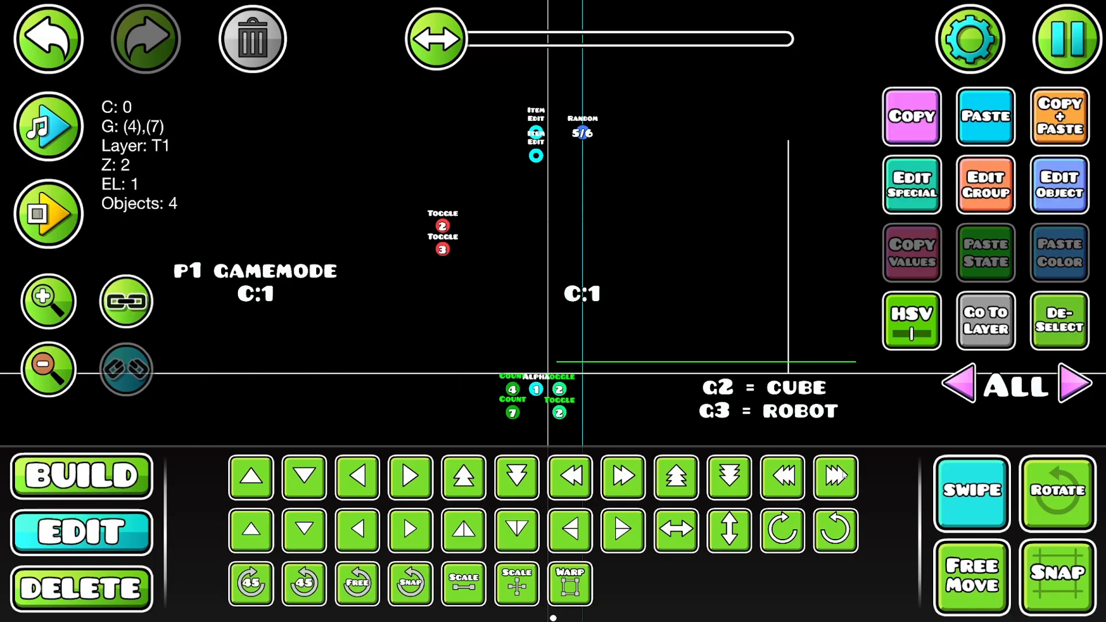
key(s)
key(a)
click(648, 356)
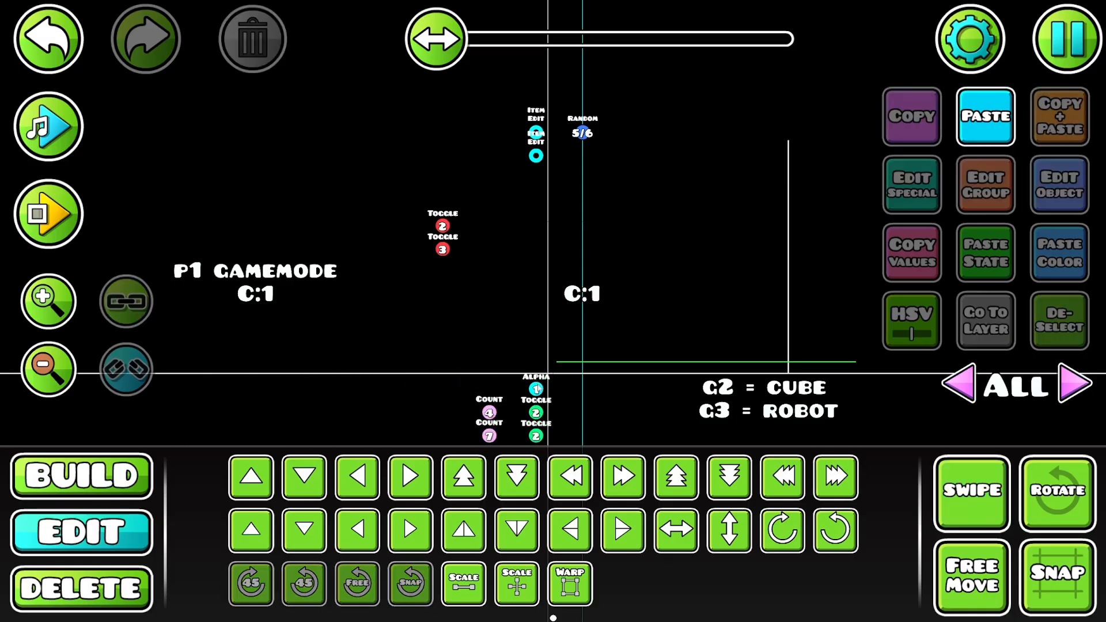
- Raise the Alpha trigger by one grid unit so it sits just above the ground line
click(538, 389)
key(w)
key(w)
key(s)
click(1036, 343)
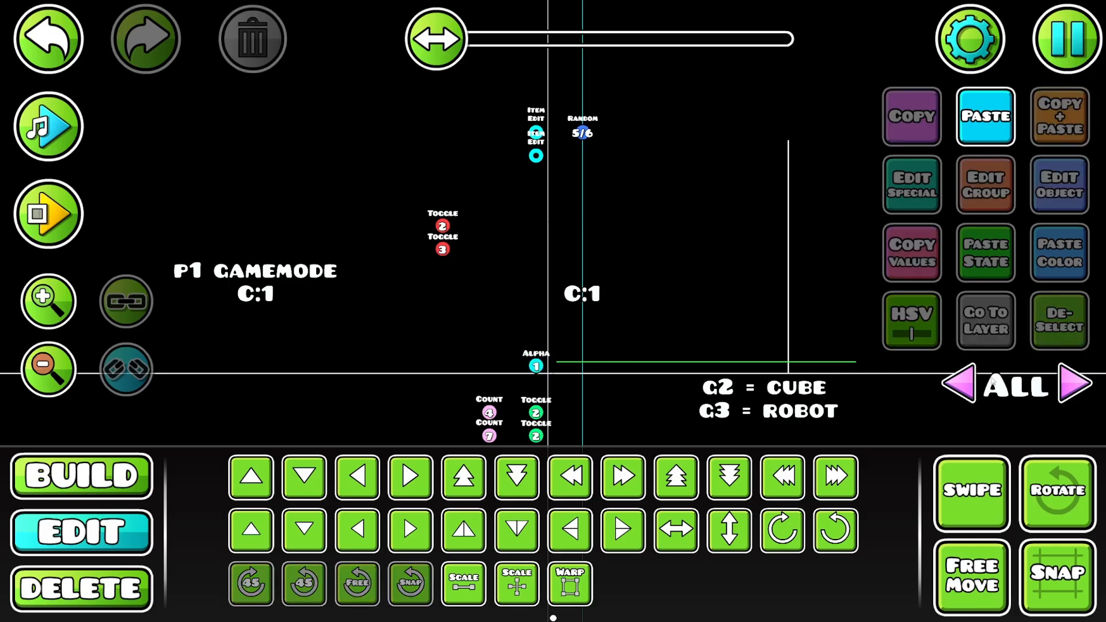
- Move the two Item Edit triggers four grid units right, past the Random trigger
click(958, 489)
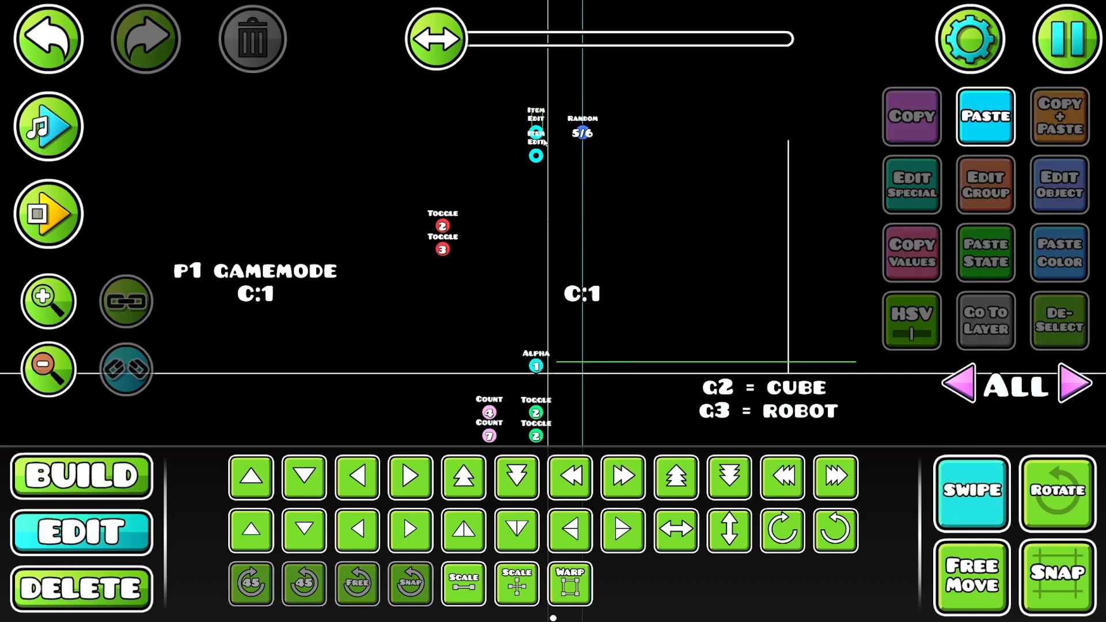
drag(543, 142, 629, 196)
click(1062, 327)
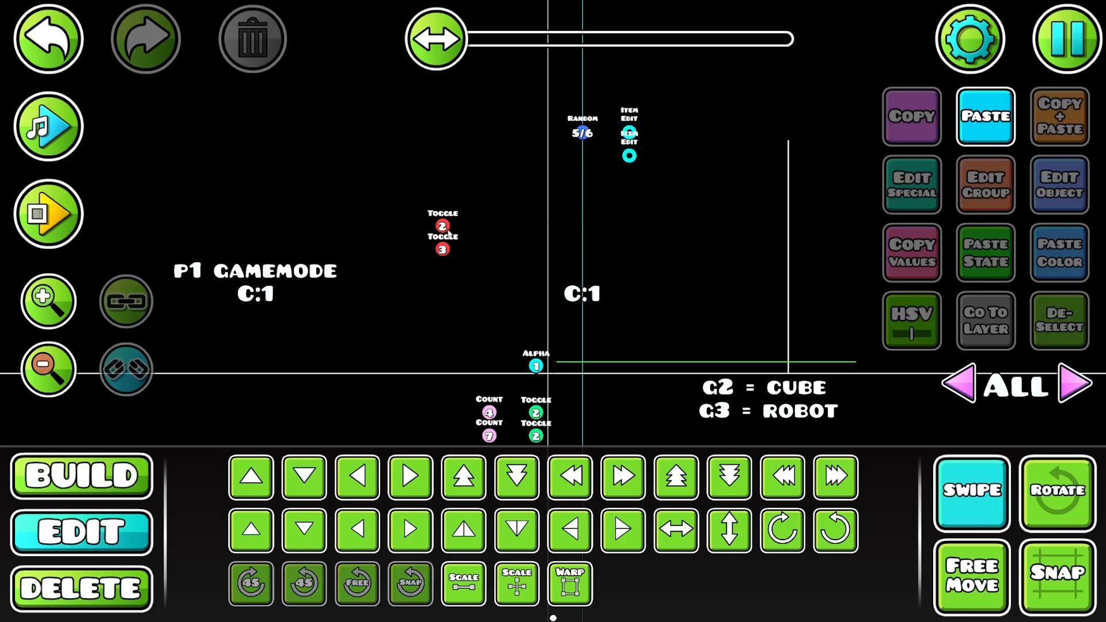
- Move the Random trigger two grid units left, just before the start line, and playtest the level
click(48, 214)
click(141, 216)
click(406, 127)
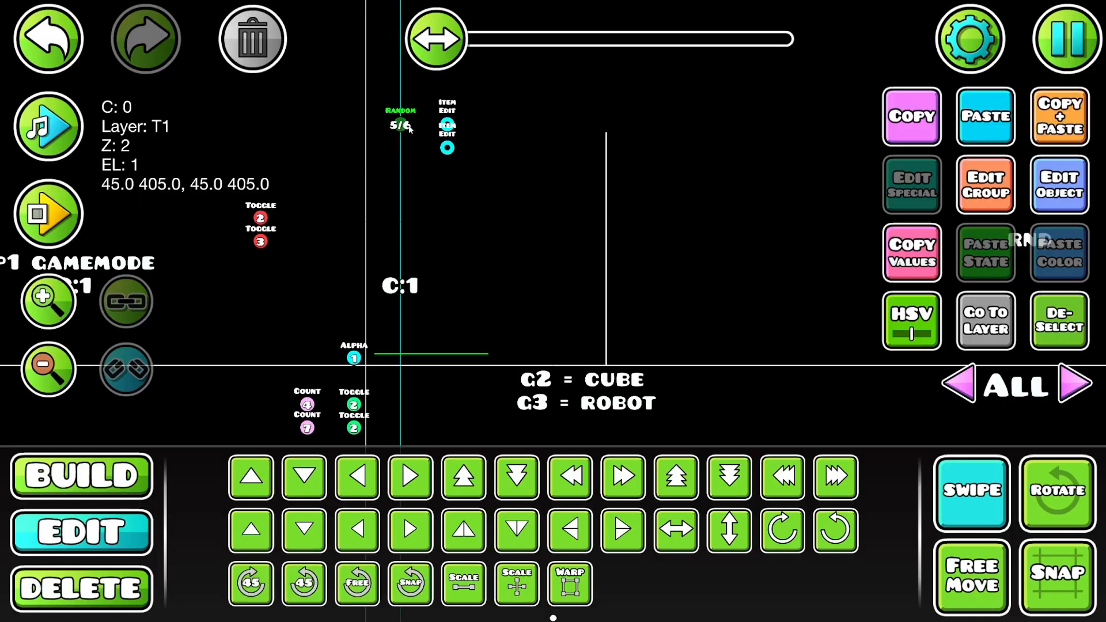
click(55, 213)
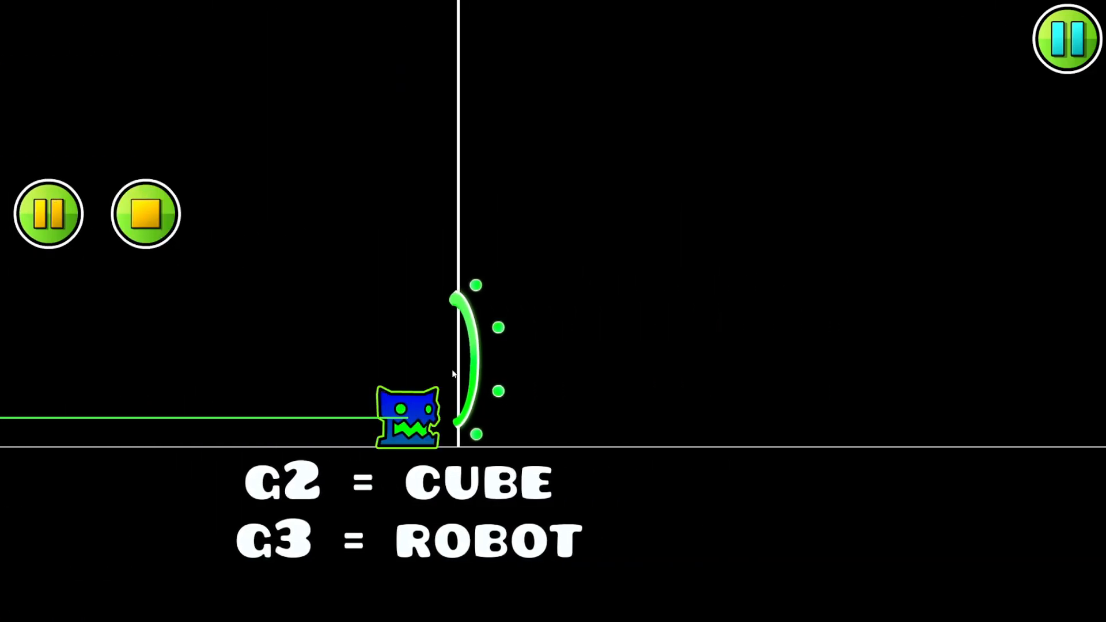
click(146, 214)
click(48, 213)
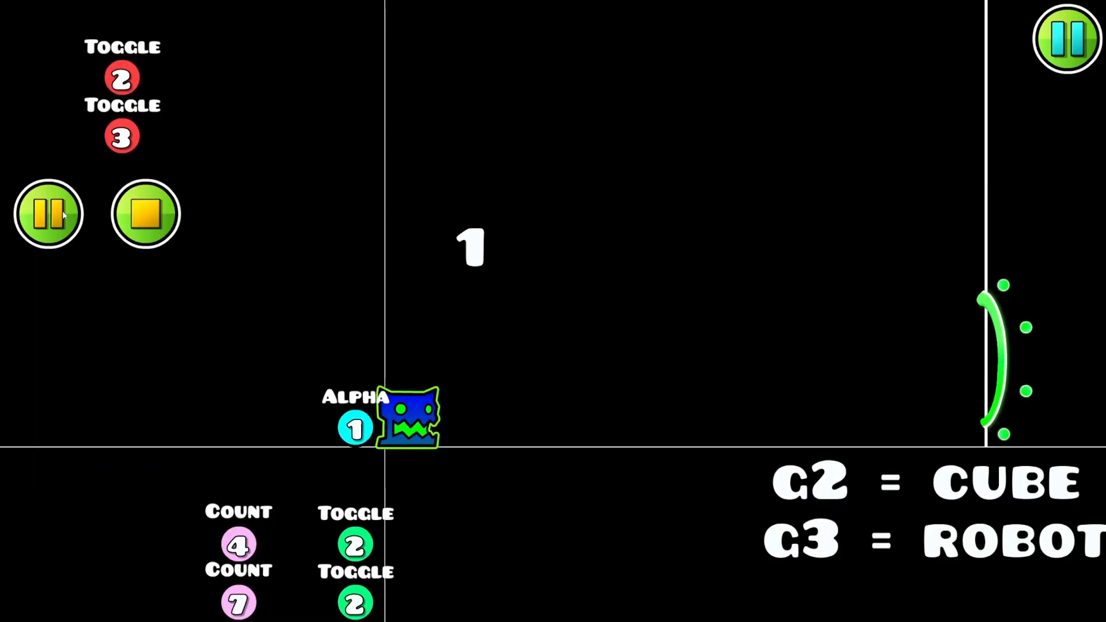
click(144, 208)
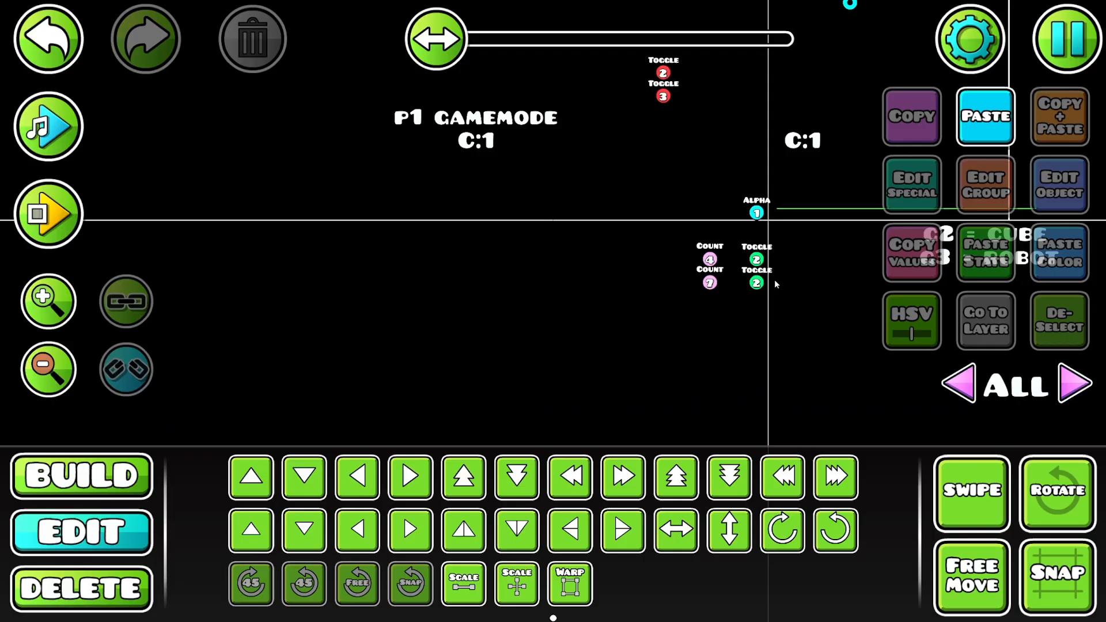
- Set the lower green Toggle trigger's group ID to 3
click(757, 283)
click(1059, 185)
click(657, 252)
click(552, 496)
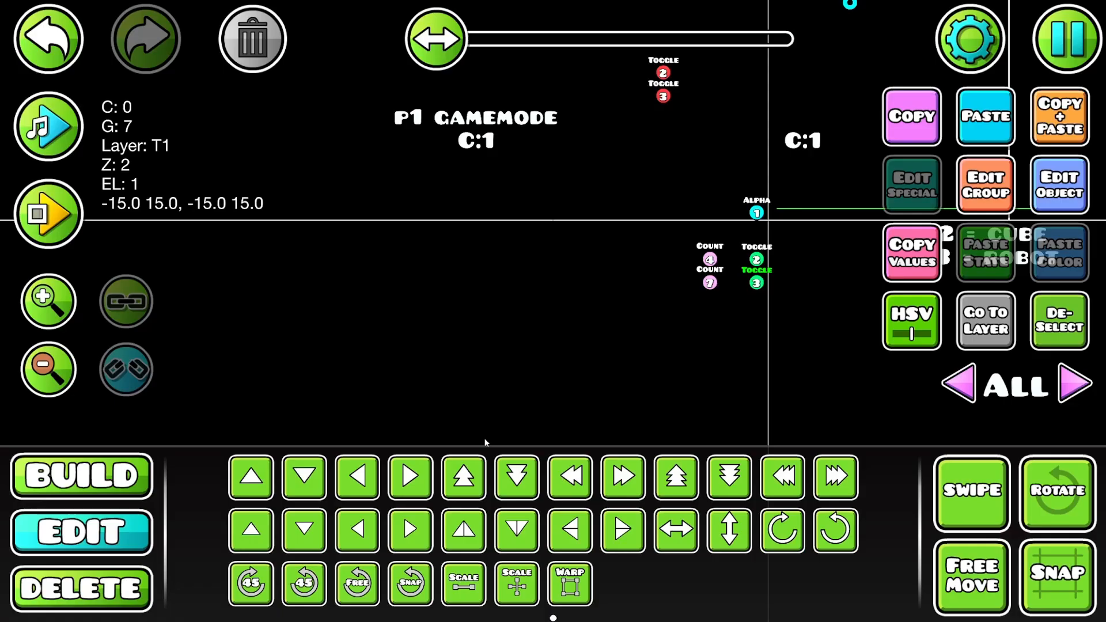
- Playtest the level several times to check which gamemode portal the randomizer activates
click(48, 214)
click(143, 210)
click(49, 214)
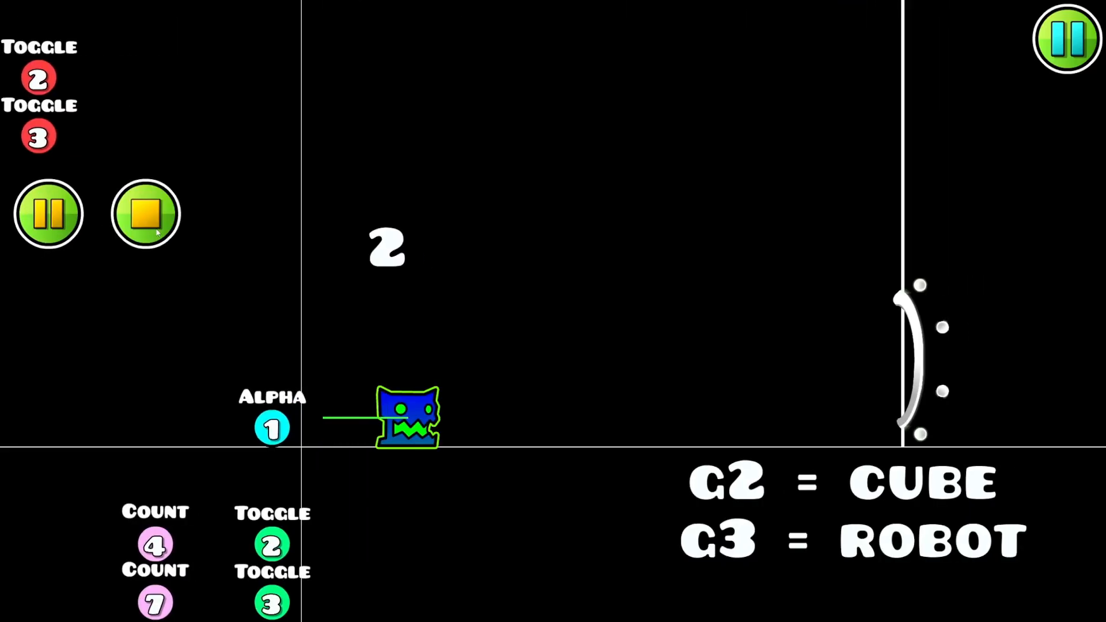
click(144, 213)
click(49, 214)
click(132, 216)
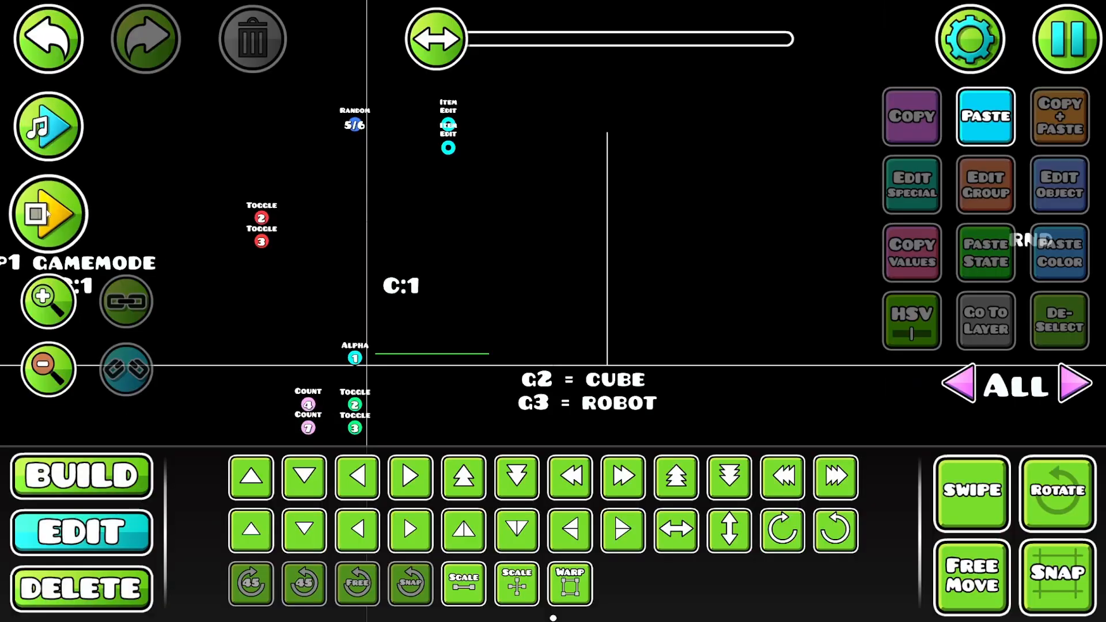
click(48, 214)
click(144, 212)
click(48, 214)
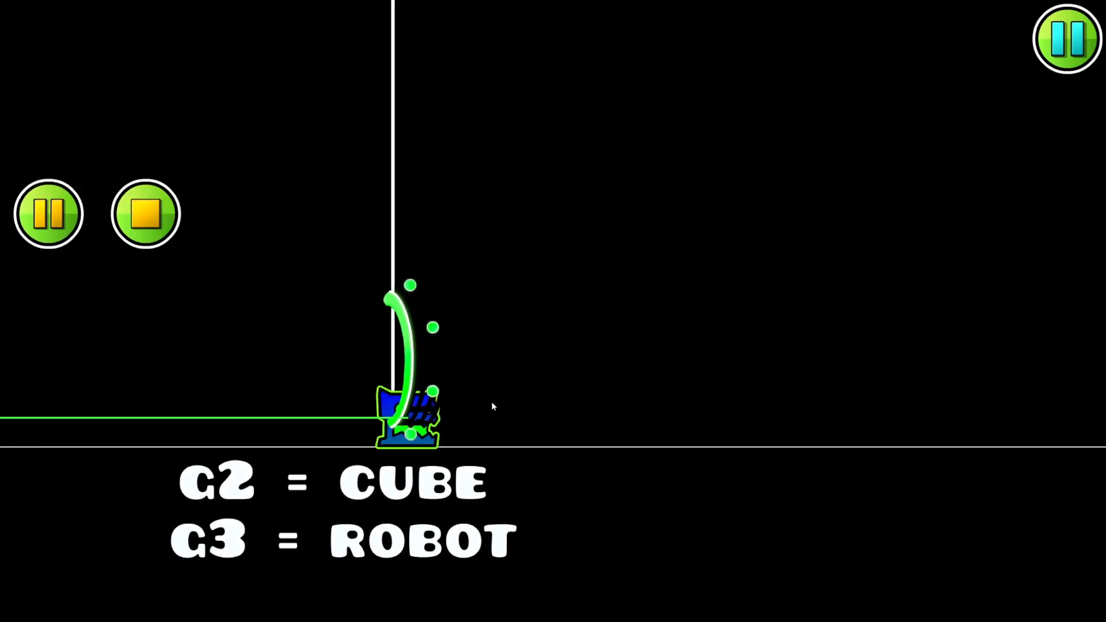
click(146, 213)
- Select the G2 = CUBE and G3 = ROBOT labels below the portal line
click(583, 245)
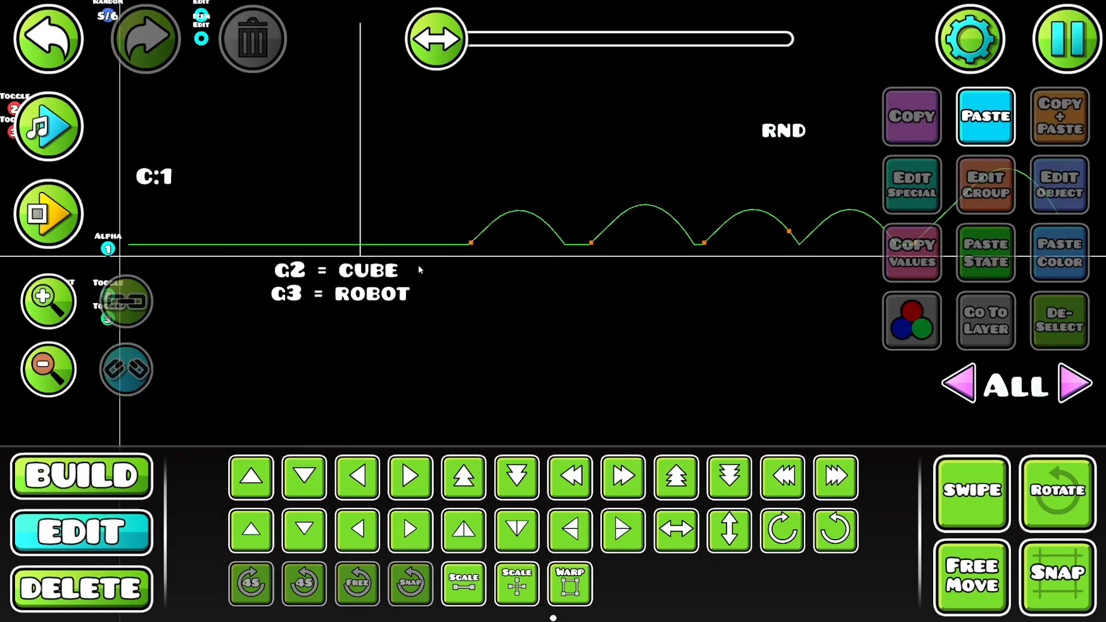
drag(421, 269, 541, 364)
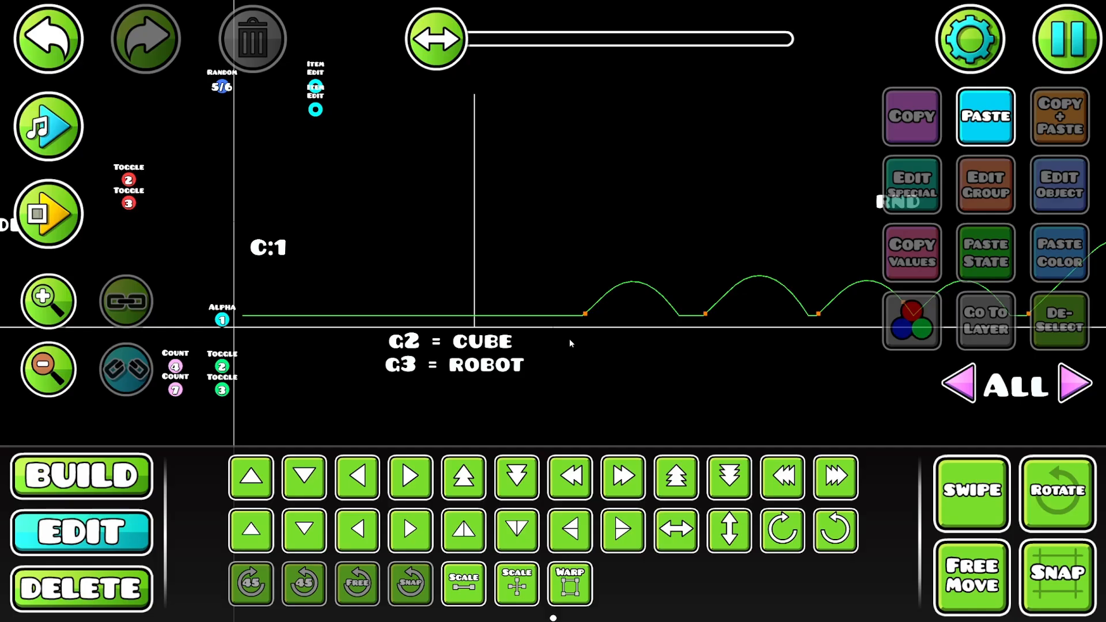
click(971, 493)
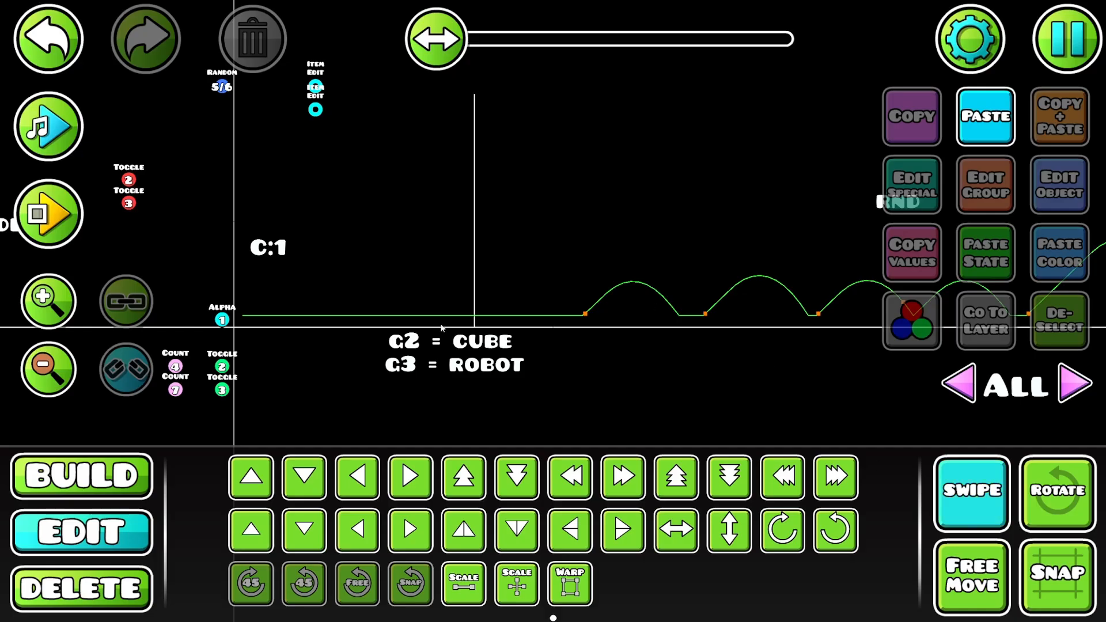
drag(441, 329, 500, 429)
click(464, 582)
drag(338, 316, 260, 316)
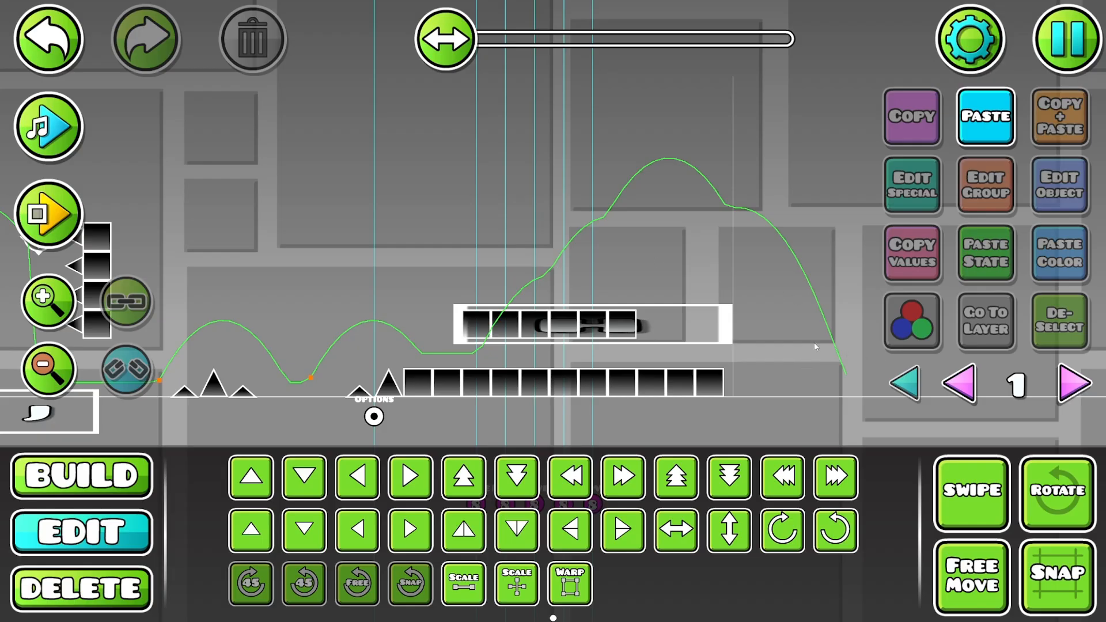
- Warp the chain-link frame narrower so it closely encloses the row of six blocks
click(654, 327)
click(570, 582)
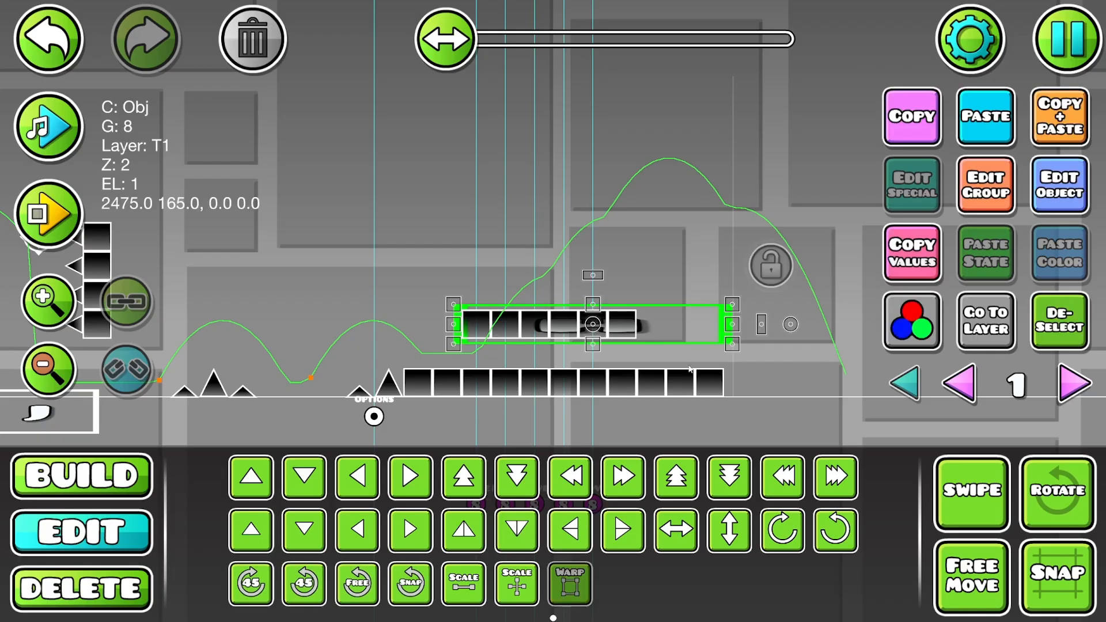
drag(730, 335, 646, 327)
click(630, 528)
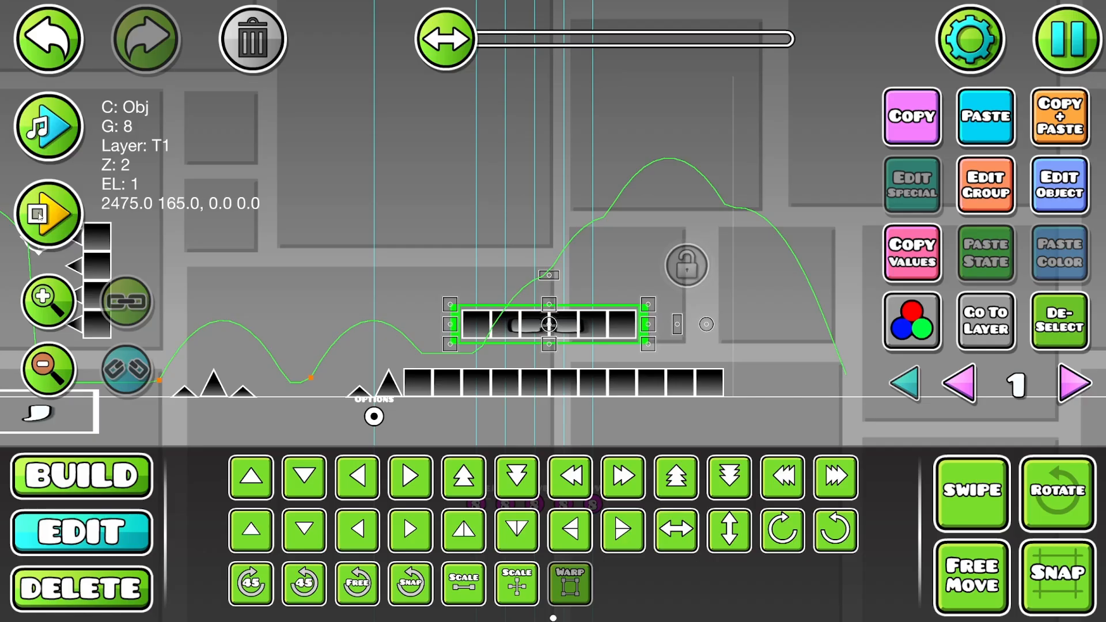
- Playtest the level from the start, jumping over the platforms and spikes to the chain-link frame
click(39, 215)
click(468, 481)
click(462, 479)
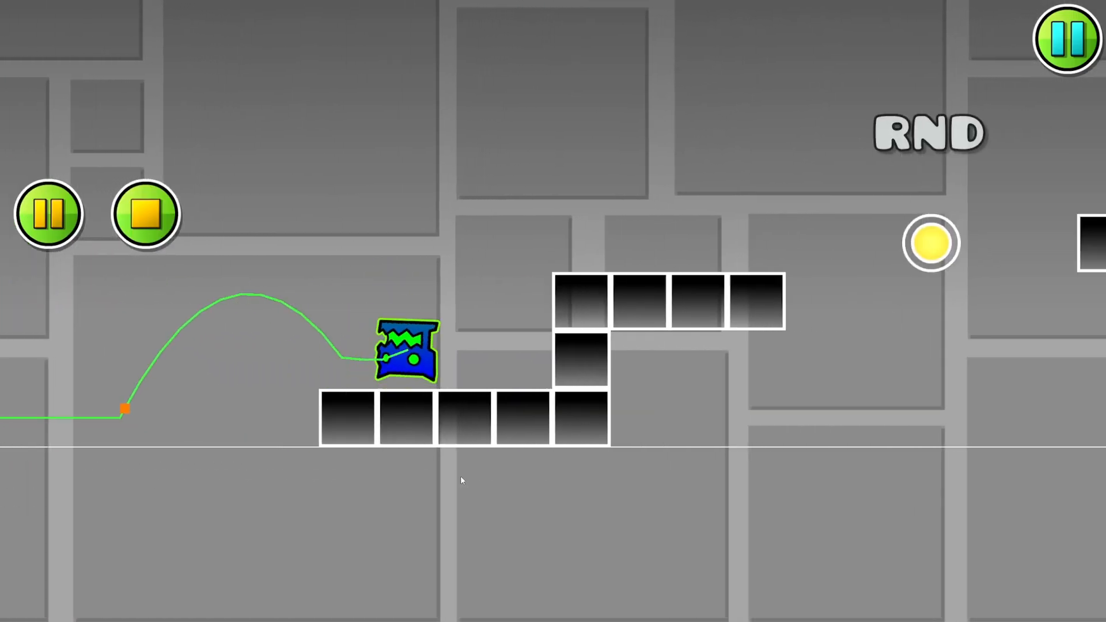
click(460, 479)
click(452, 476)
click(452, 476)
click(453, 477)
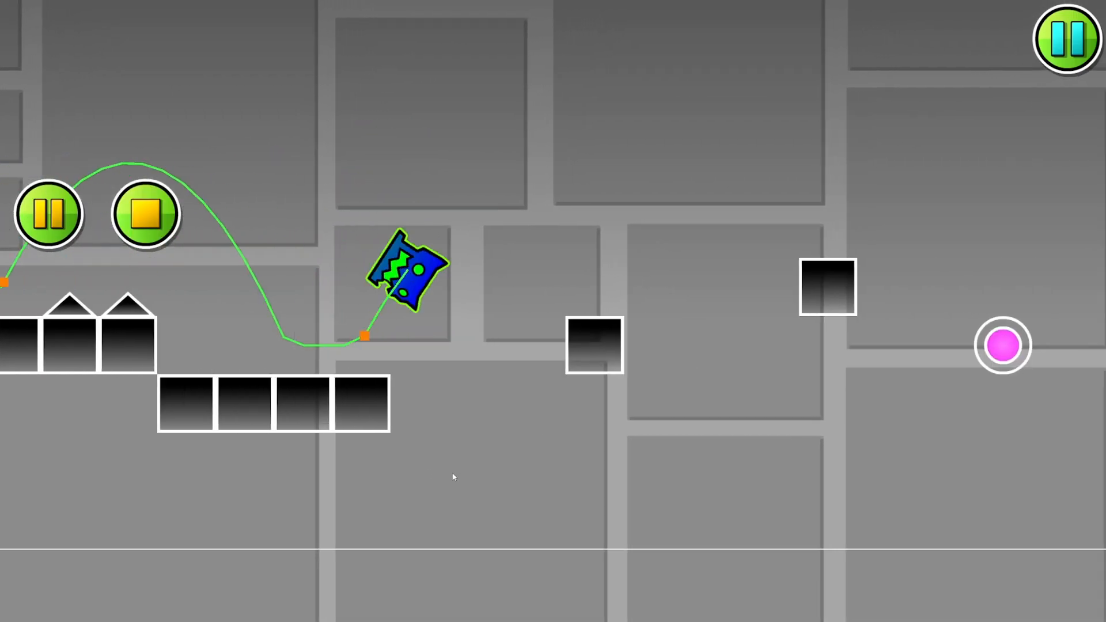
click(453, 475)
click(453, 473)
click(452, 473)
click(453, 474)
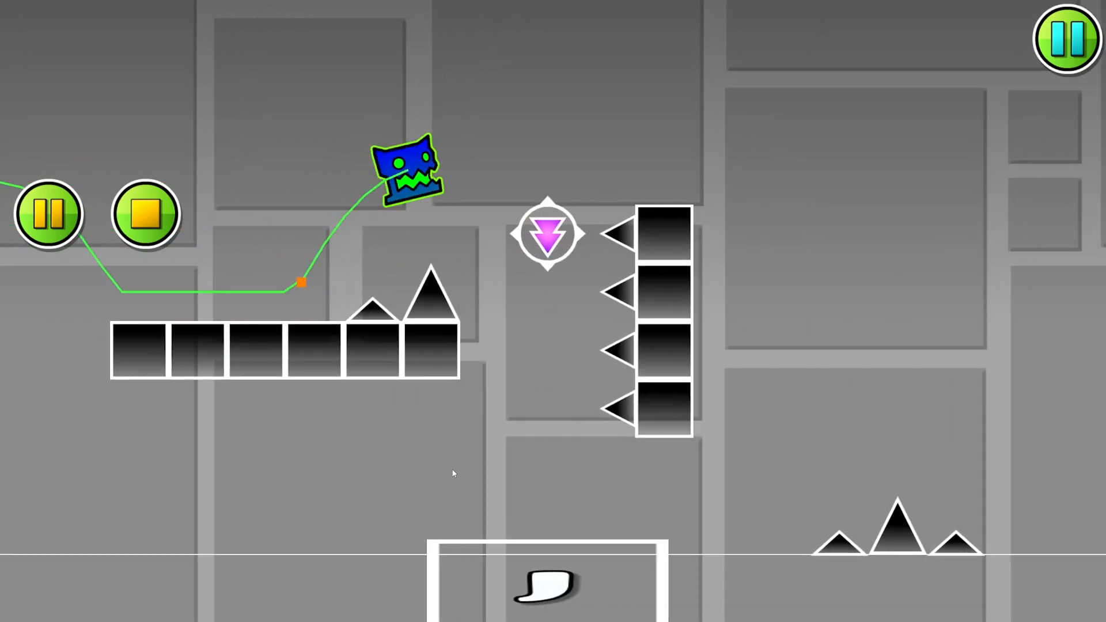
click(453, 474)
click(453, 474)
click(453, 473)
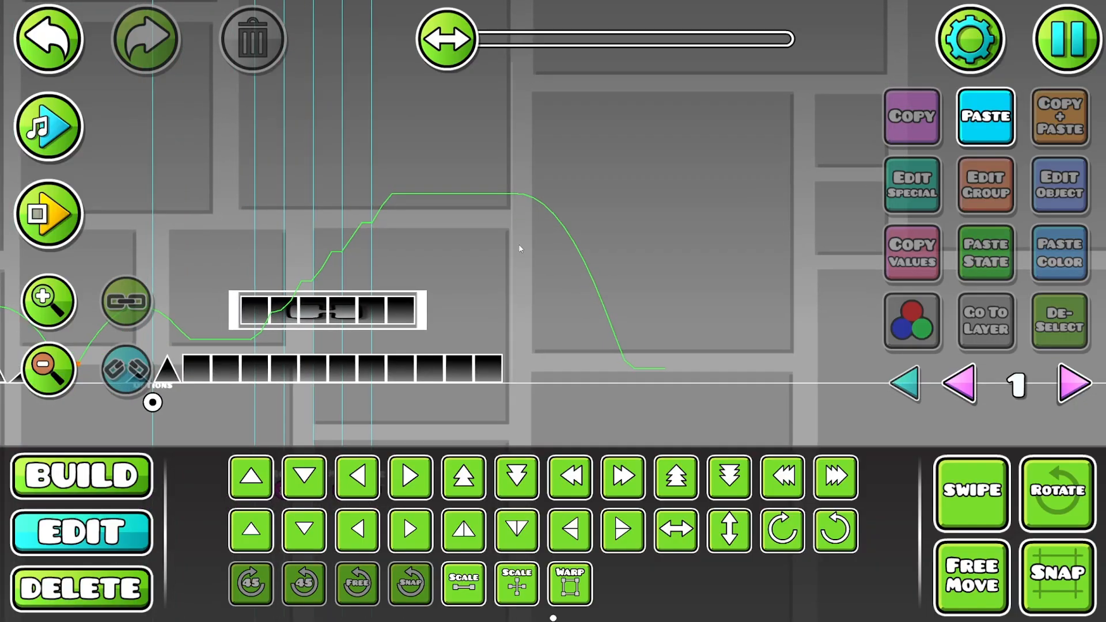
- Try placing the diamond-shaped object from the speed portal set where the player's path starts to fall, and delete it
key(1)
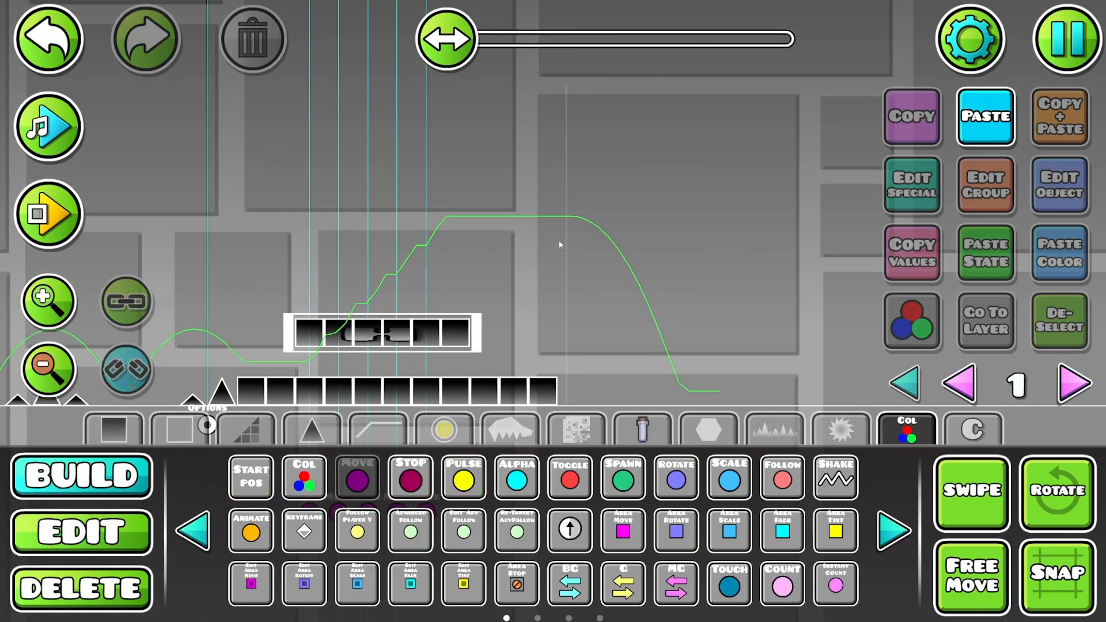
click(118, 428)
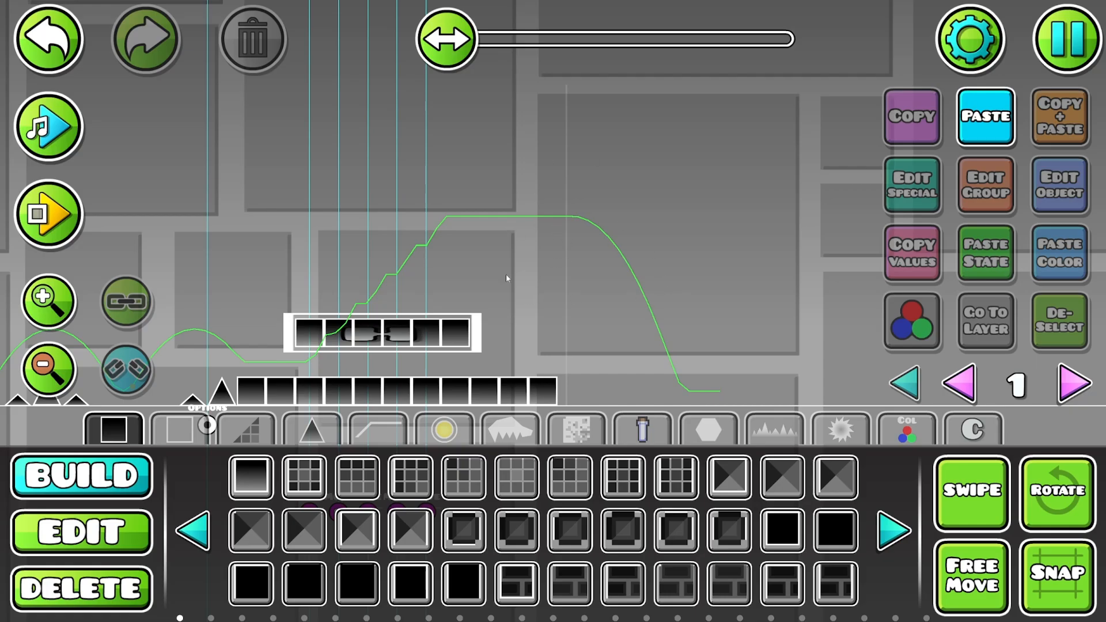
drag(550, 223, 565, 256)
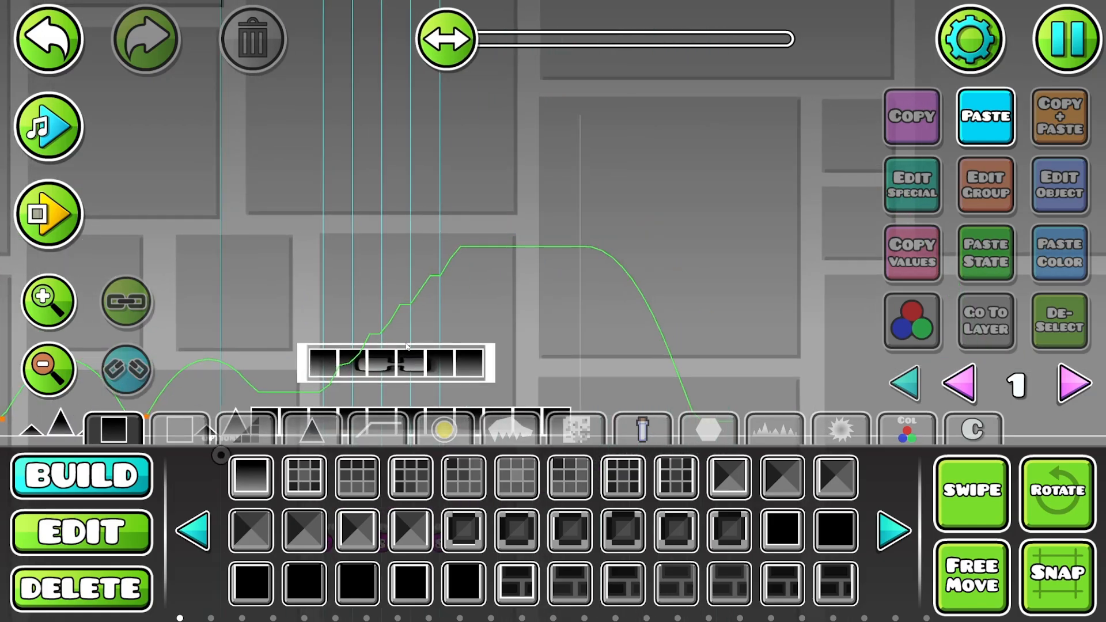
drag(405, 343, 347, 383)
click(451, 435)
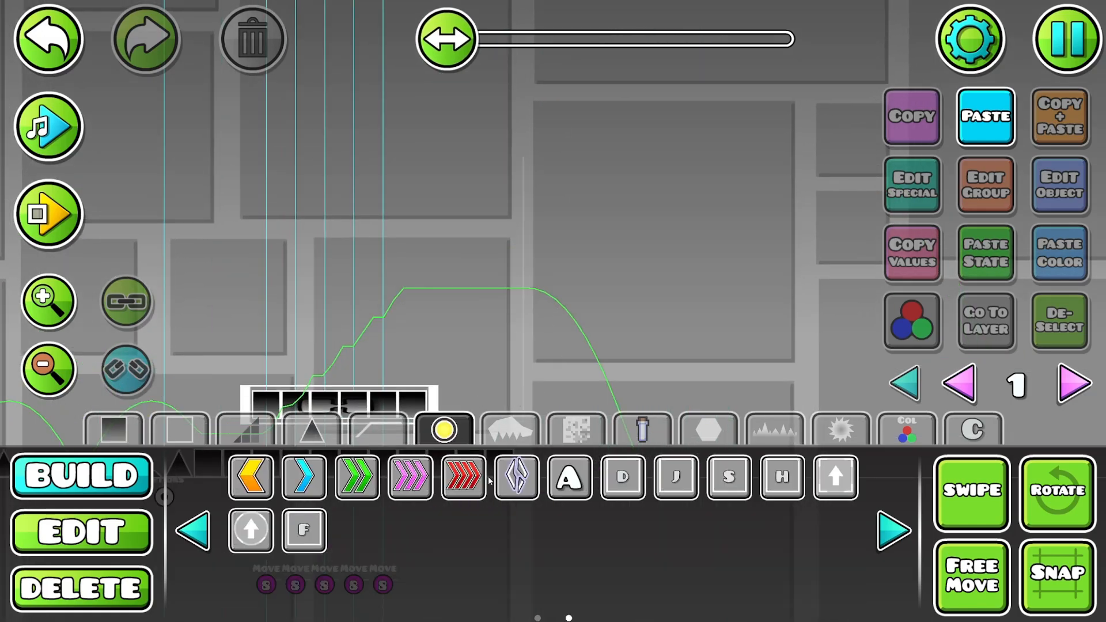
click(535, 476)
click(521, 290)
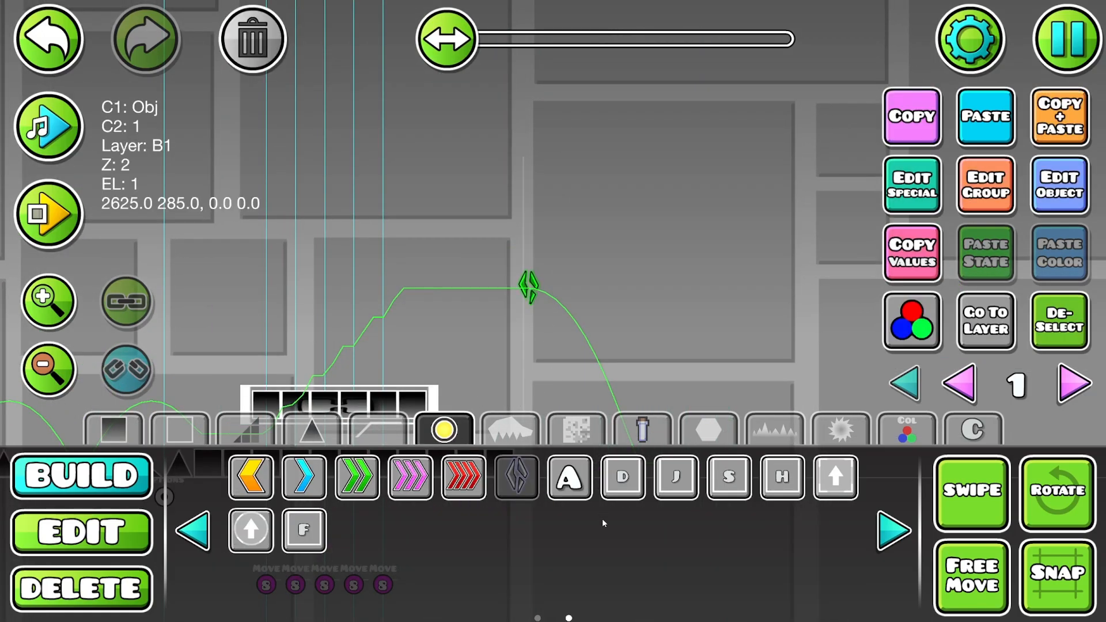
key(2)
key(3)
key(Delete)
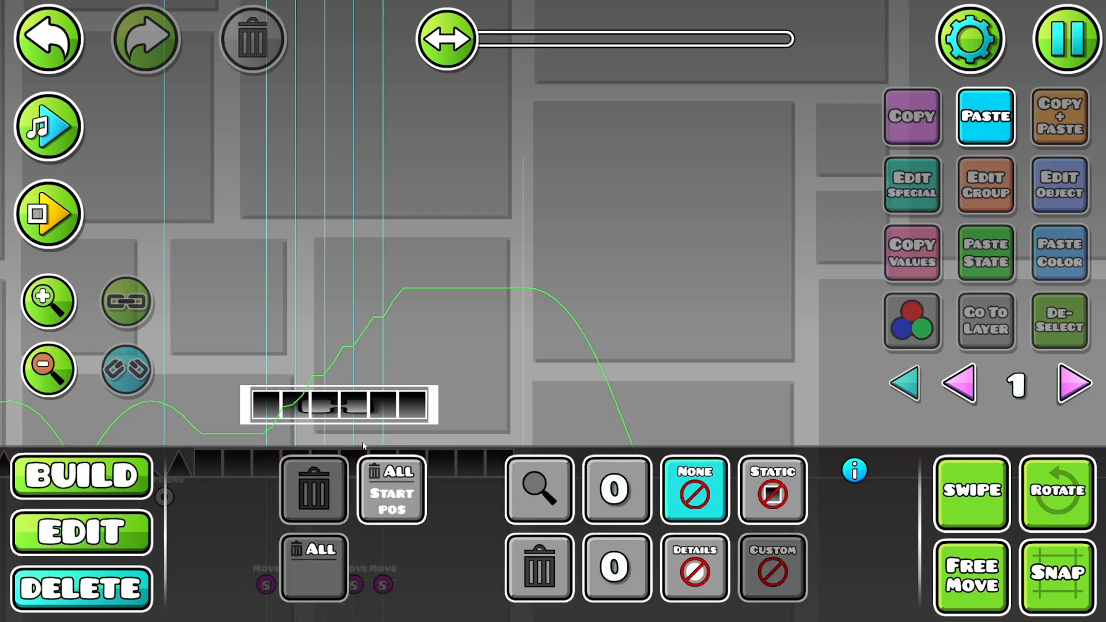
- Examine the level layout from the area past the last blocks back to the start line
click(31, 369)
drag(850, 327, 330, 267)
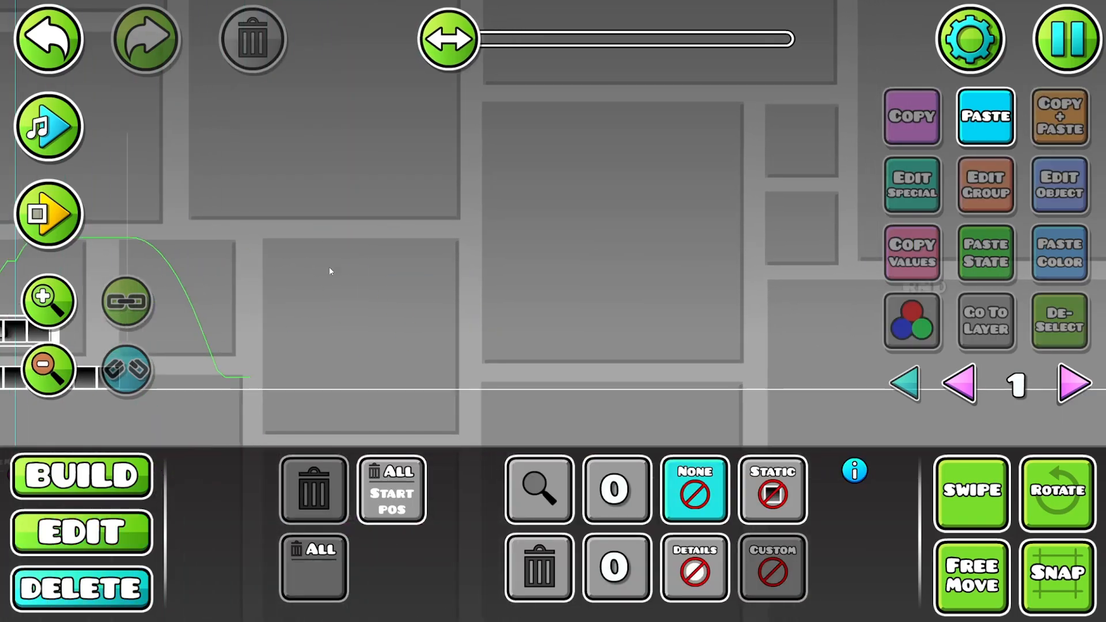
mouse_move(789, 248)
mouse_down()
mouse_move(295, 271)
mouse_move(795, 230)
mouse_up()
scroll(260, 331, down, 2)
drag(259, 331, 789, 358)
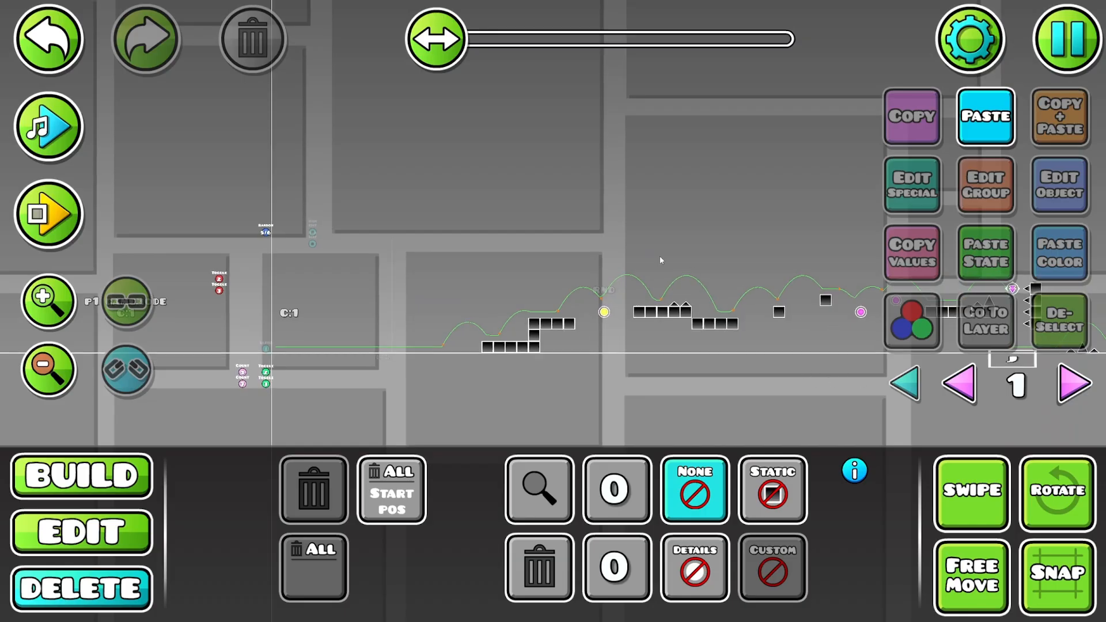
drag(867, 343, 640, 304)
drag(429, 329, 721, 340)
- Switch to editor layer 2 and examine the course from the start line past the RND section
click(1072, 385)
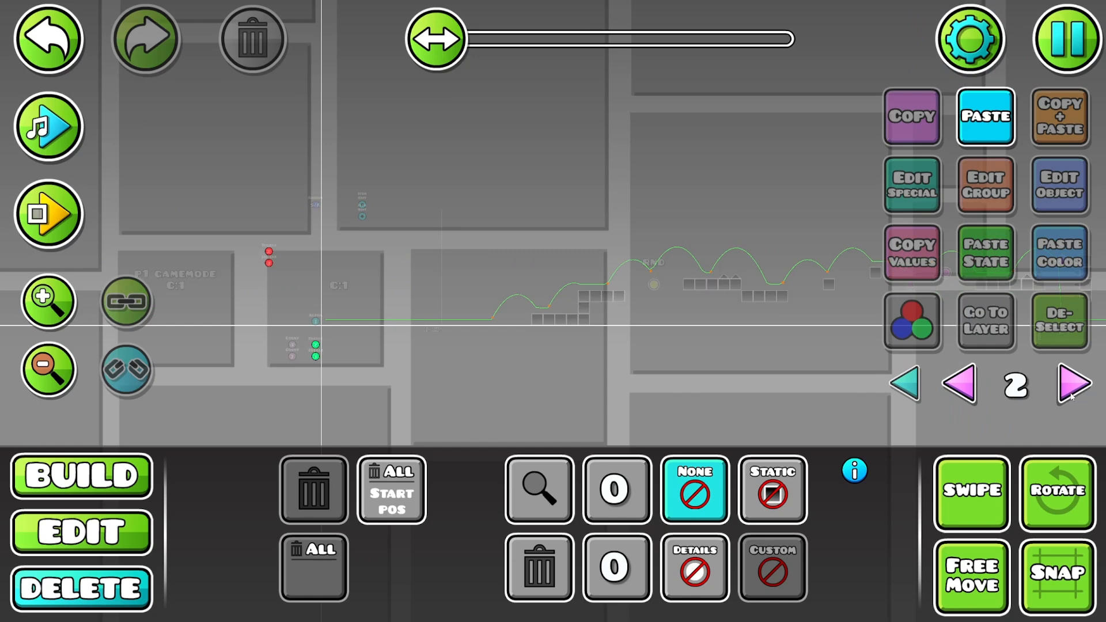
drag(614, 251, 443, 258)
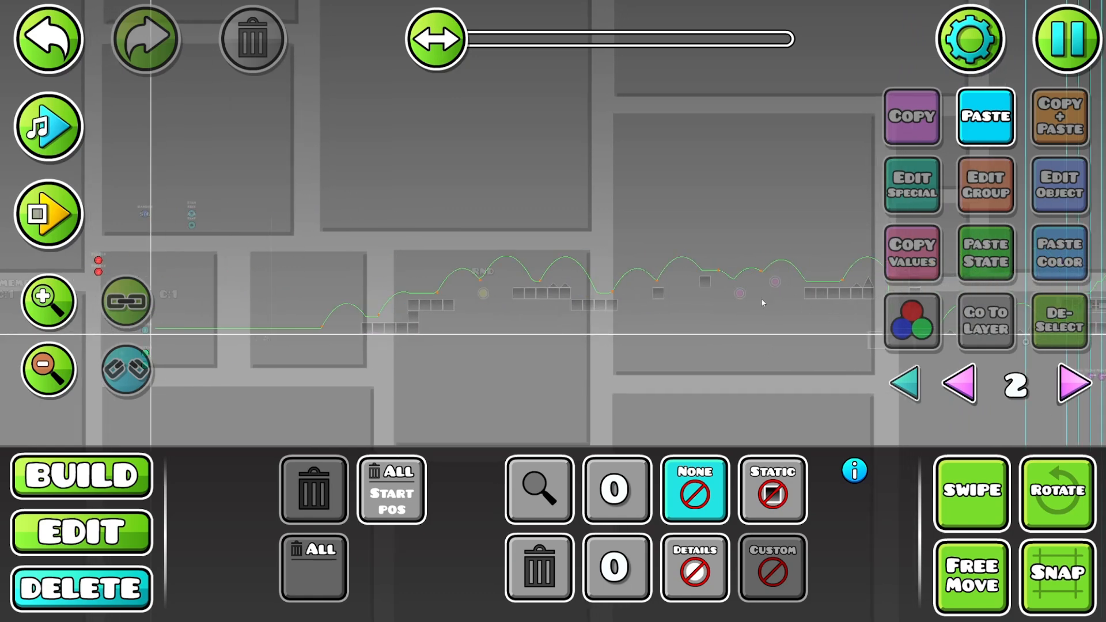
drag(761, 299, 540, 290)
drag(396, 361, 712, 391)
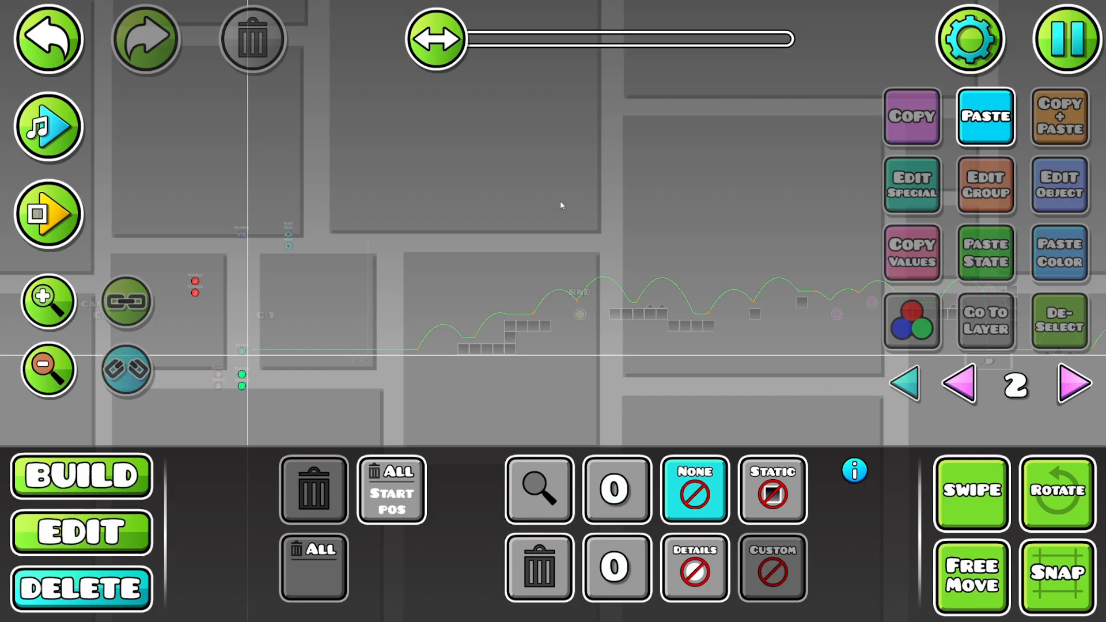
drag(561, 203, 463, 226)
drag(745, 368, 648, 302)
drag(775, 283, 587, 316)
drag(173, 322, 547, 338)
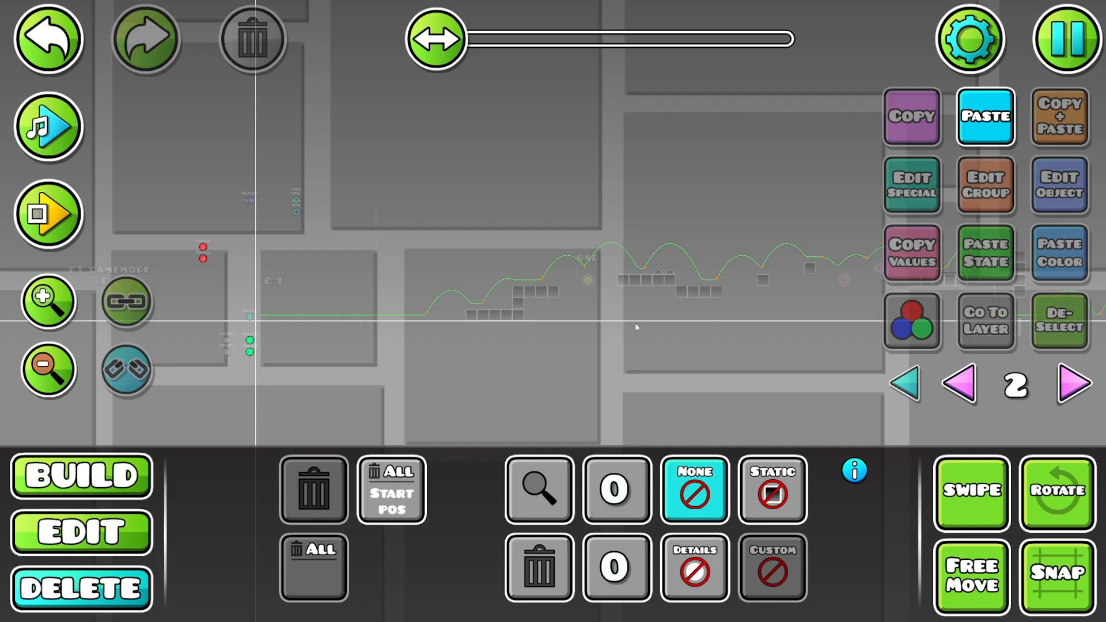
click(48, 298)
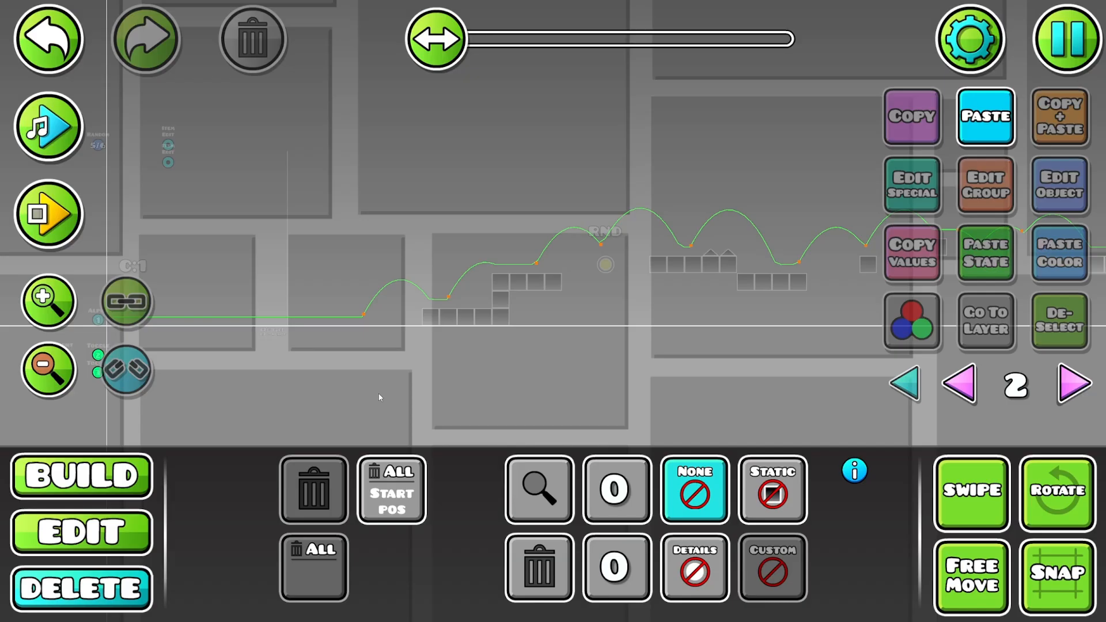
- Show the basic block set for building and return to editor layer 1
mouse_move(597, 255)
mouse_down()
mouse_move(512, 228)
mouse_move(615, 250)
mouse_up()
key(1)
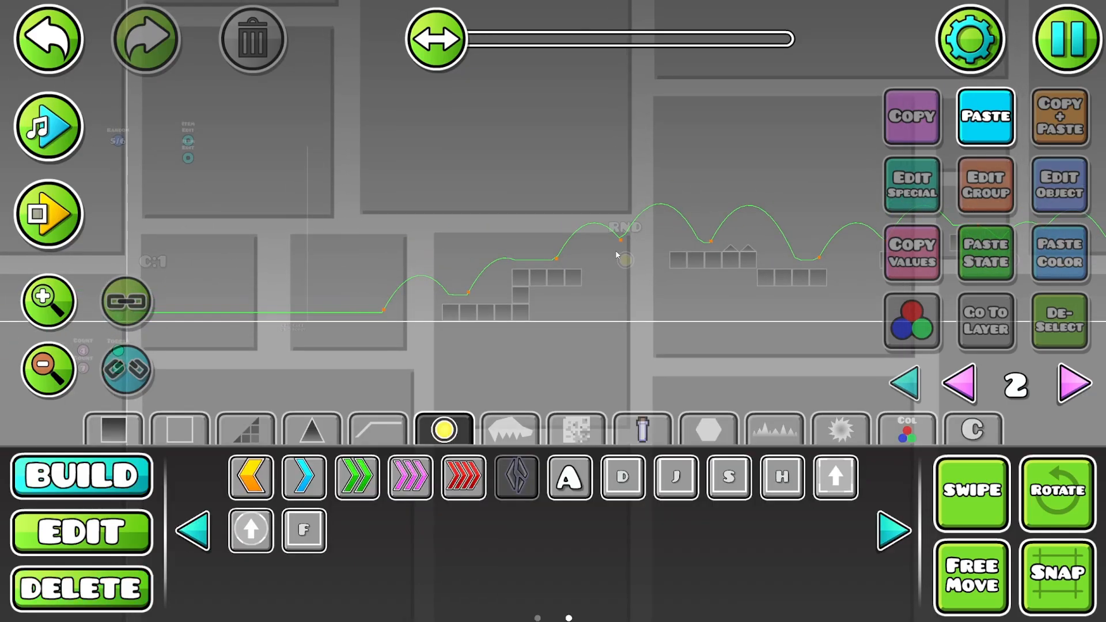
click(48, 301)
click(48, 302)
drag(444, 344, 547, 350)
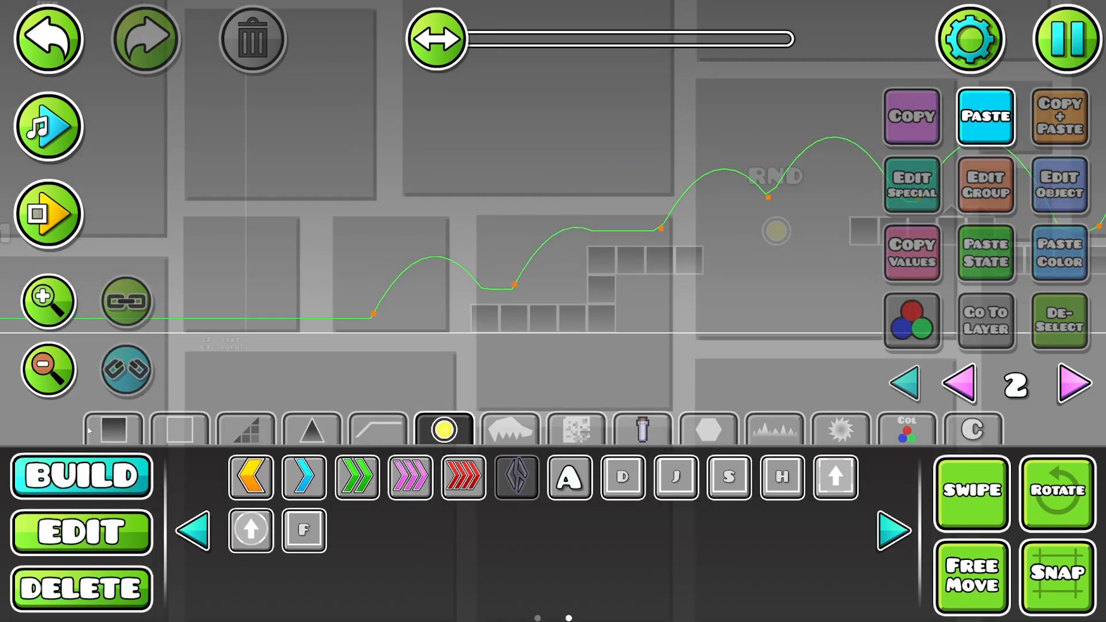
click(78, 431)
key(3)
click(77, 431)
key(1)
click(113, 430)
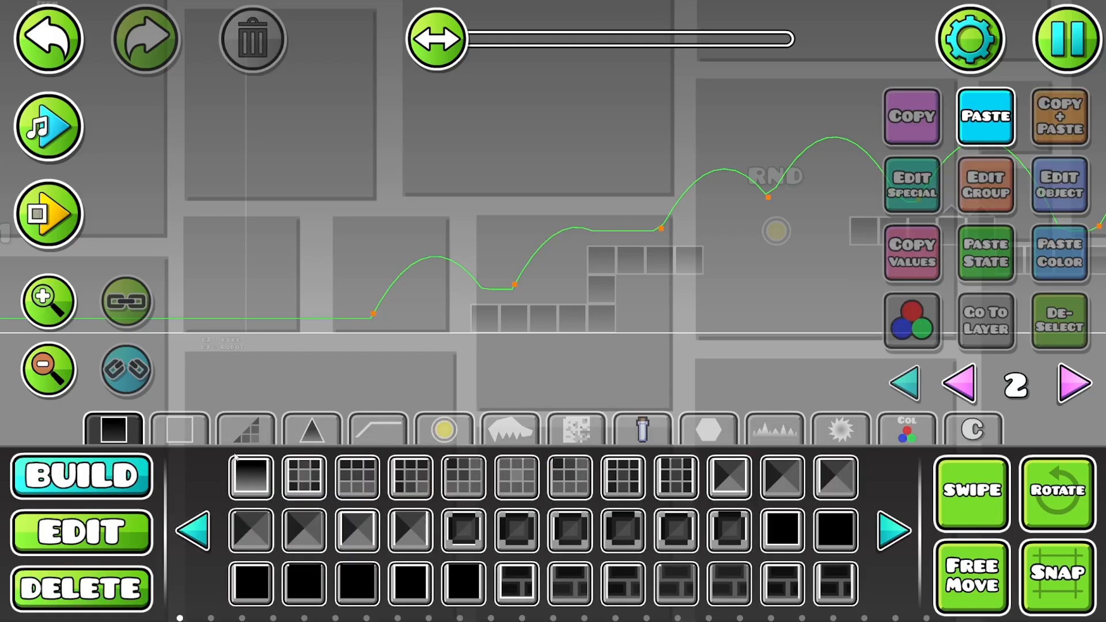
drag(938, 391, 826, 378)
click(963, 387)
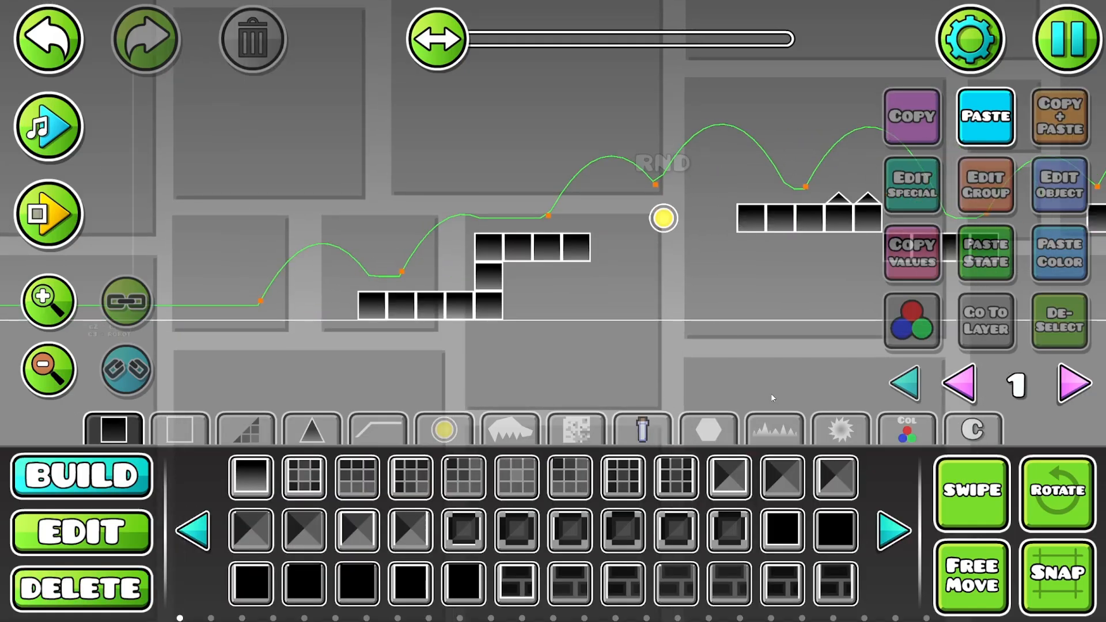
- Select all objects of the layer 1 course and add them to the next free group ID, 9
click(87, 371)
click(57, 370)
click(56, 370)
click(57, 370)
click(56, 370)
drag(578, 294, 447, 302)
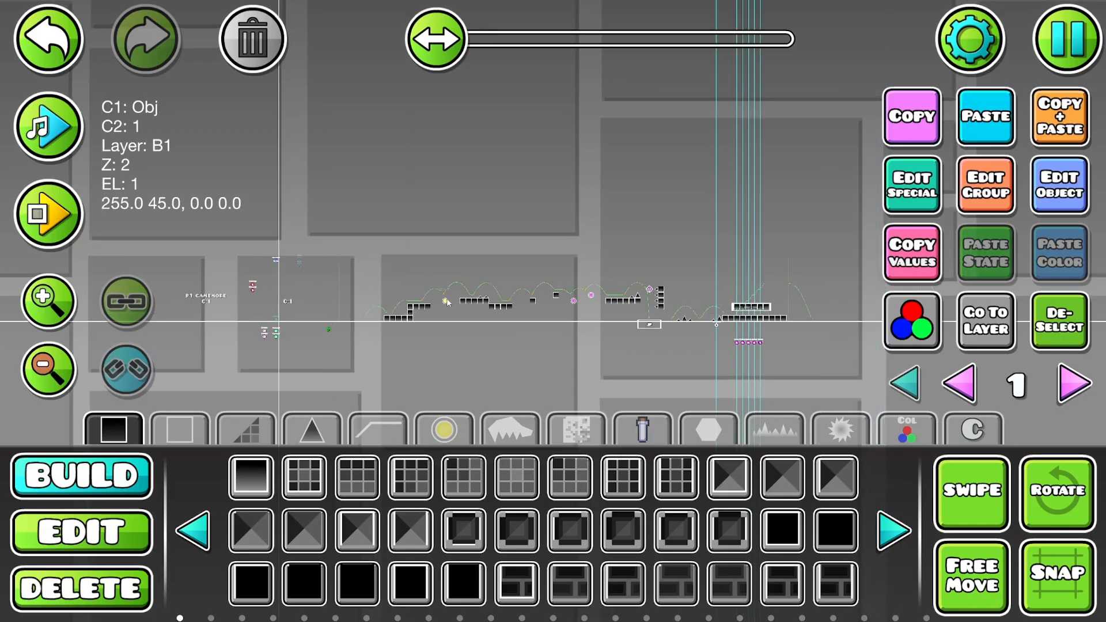
click(981, 483)
key(2)
drag(780, 265, 373, 324)
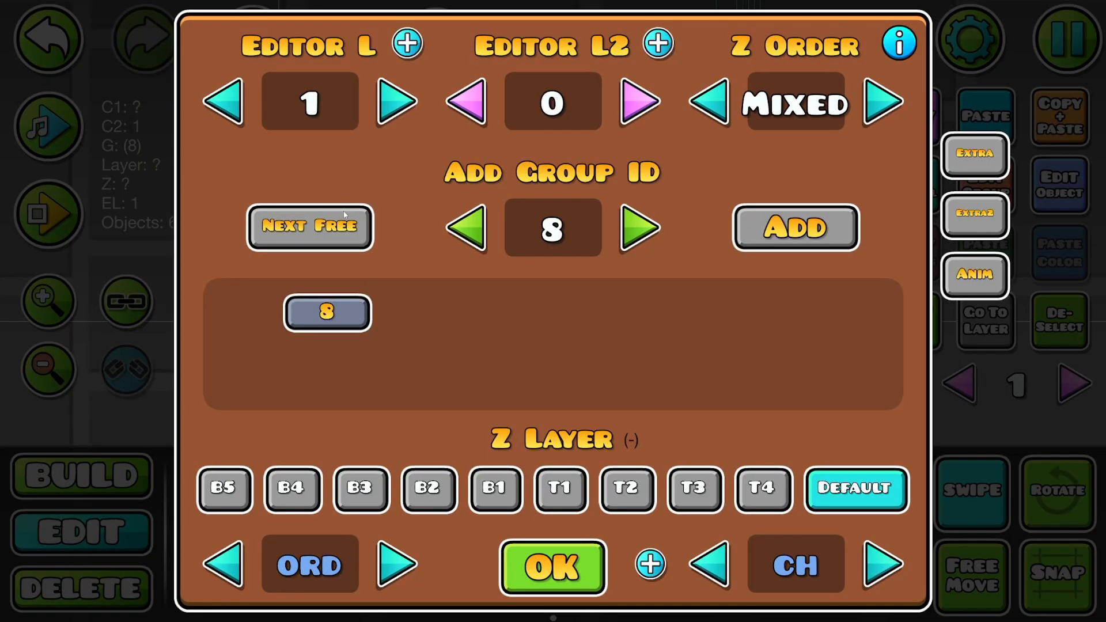
click(309, 227)
click(794, 227)
click(553, 568)
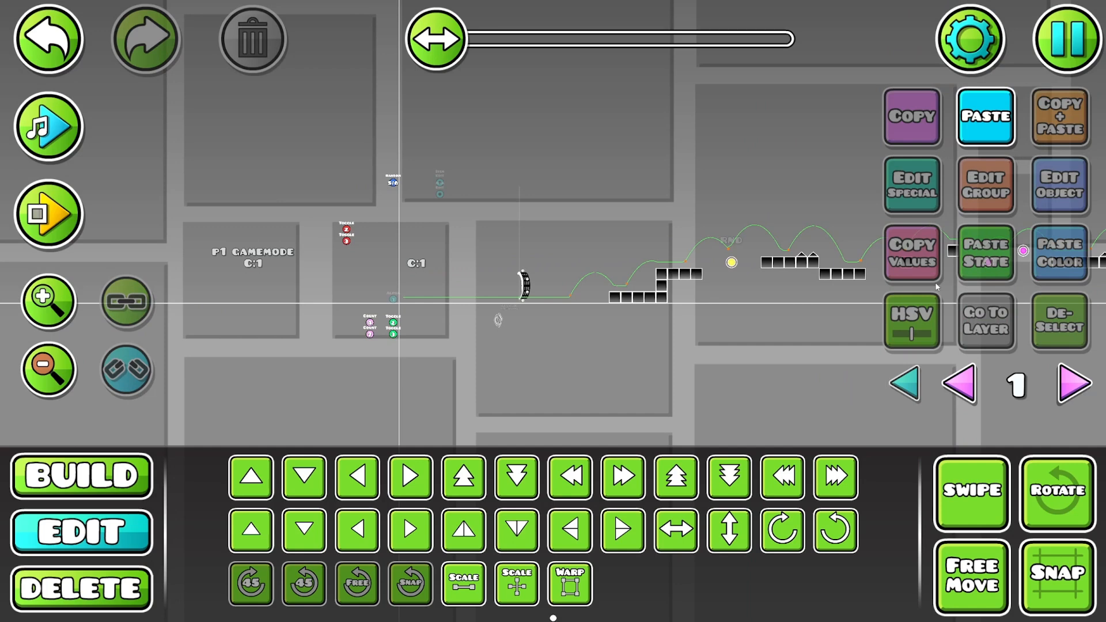
- Examine the layer 1 course from the start line to its last blocks and back
drag(936, 287, 508, 241)
drag(918, 229, 571, 234)
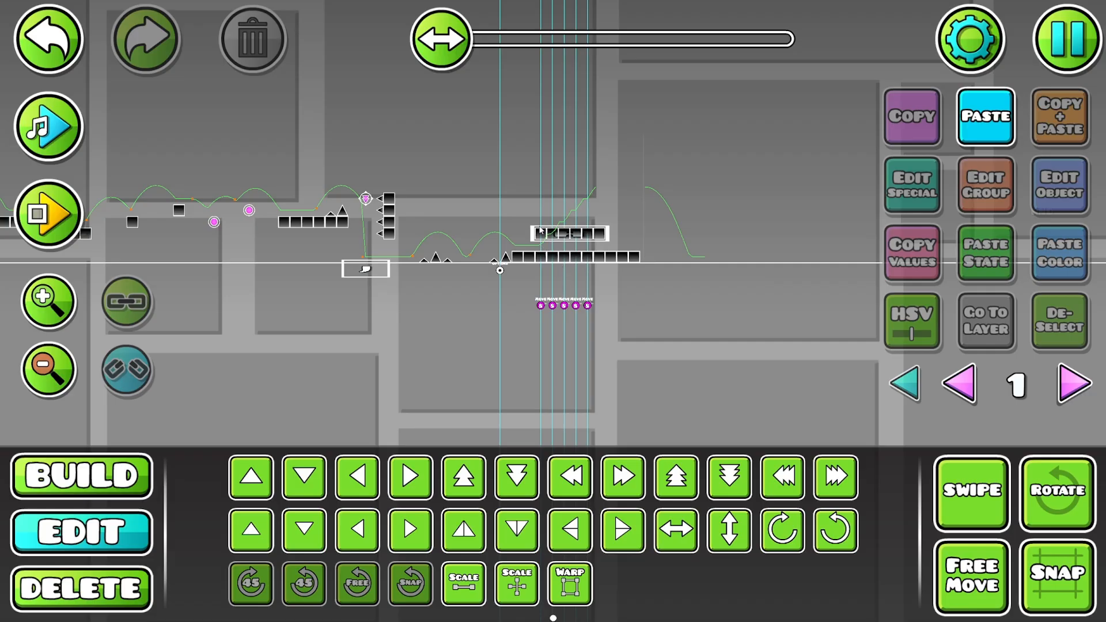
drag(642, 232, 567, 278)
scroll(591, 214, up, 3)
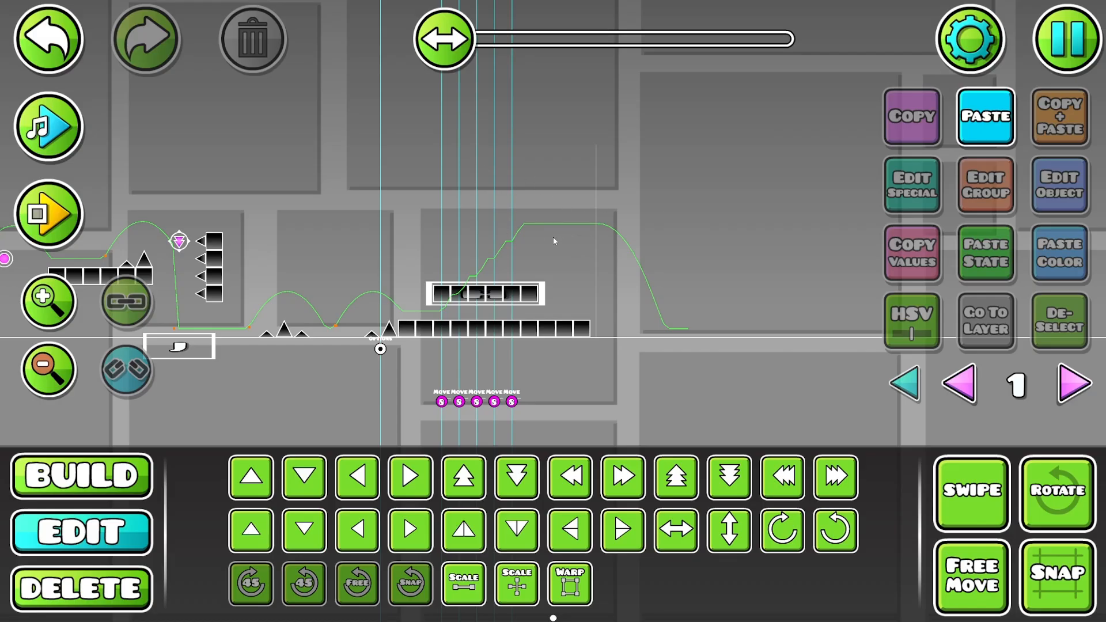
drag(327, 313, 906, 235)
drag(299, 207, 859, 271)
drag(245, 268, 331, 252)
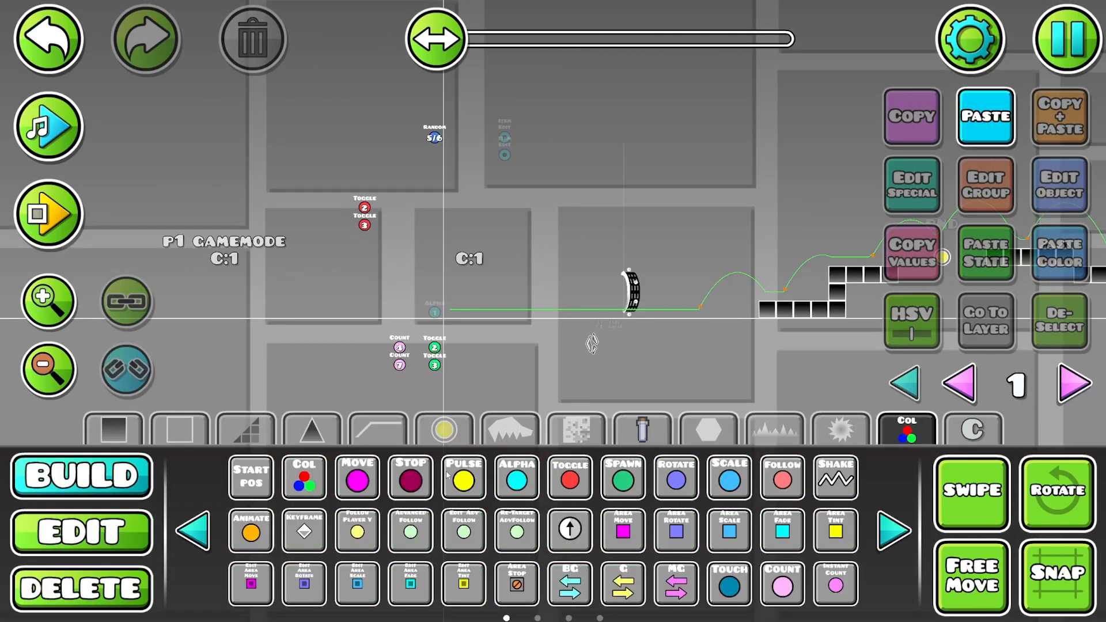
- Move the two red toggle triggers next to the random trigger and show all editor layers
click(569, 477)
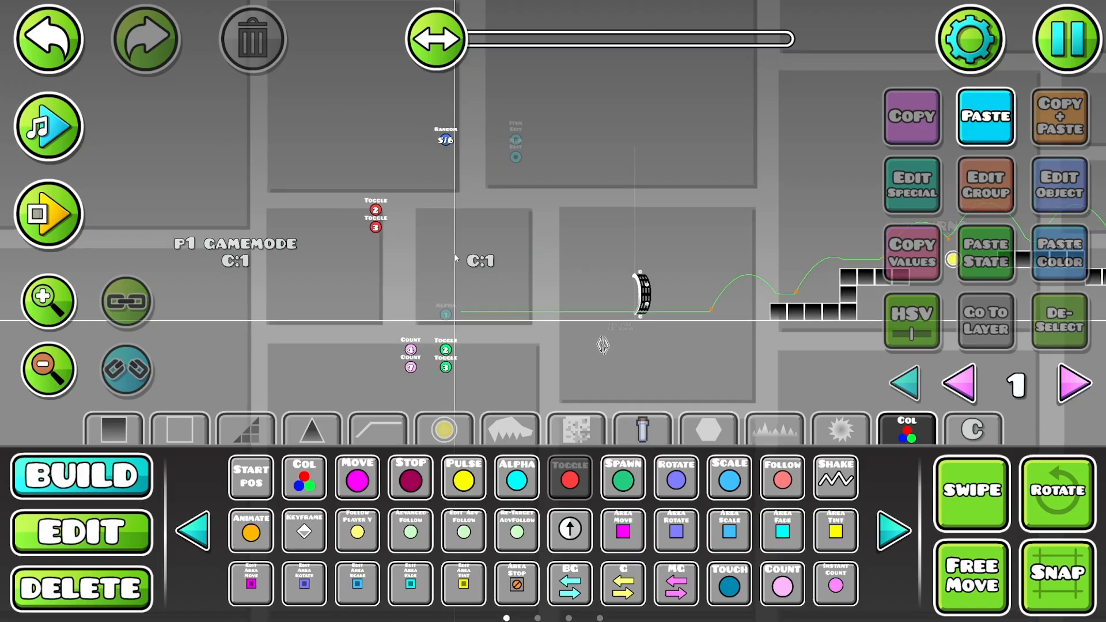
drag(364, 238, 586, 283)
key(2)
drag(545, 246, 634, 292)
key(w)
key(d)
key(w)
key(d)
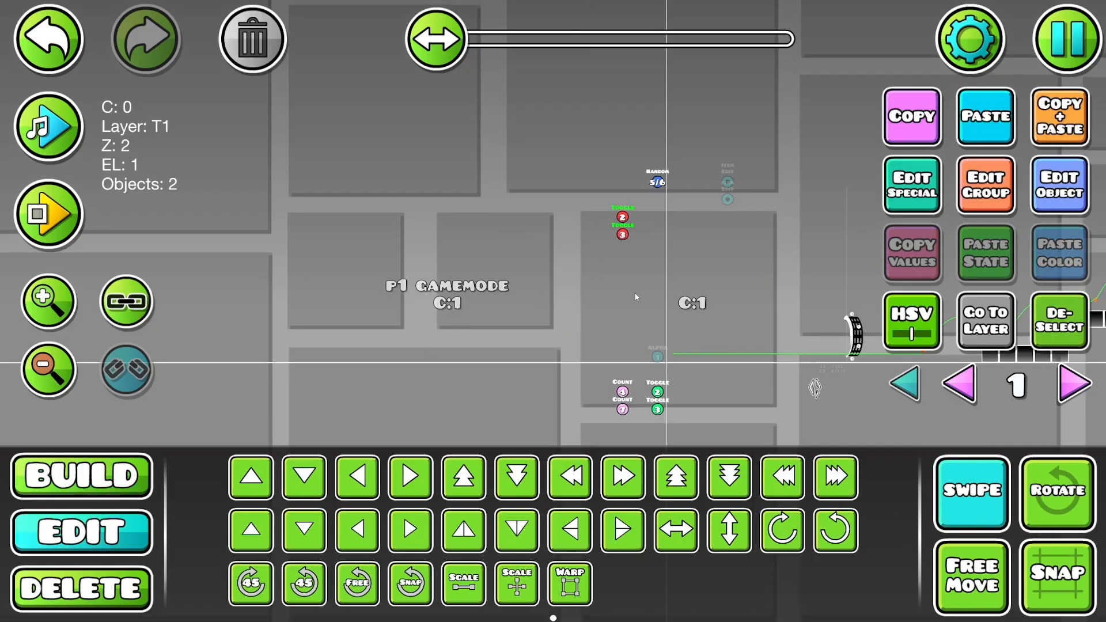
key(w)
key(d)
key(w)
click(908, 385)
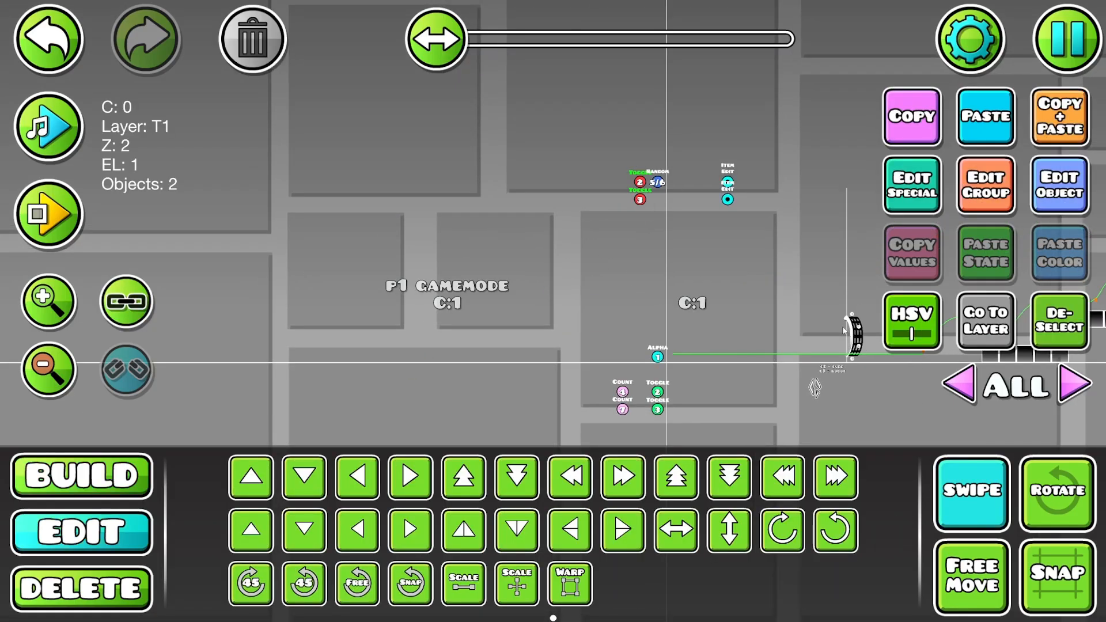
- Lower the editor layer of the toggle, random and item edit triggers and move them high above the start line
drag(626, 168, 746, 207)
click(985, 186)
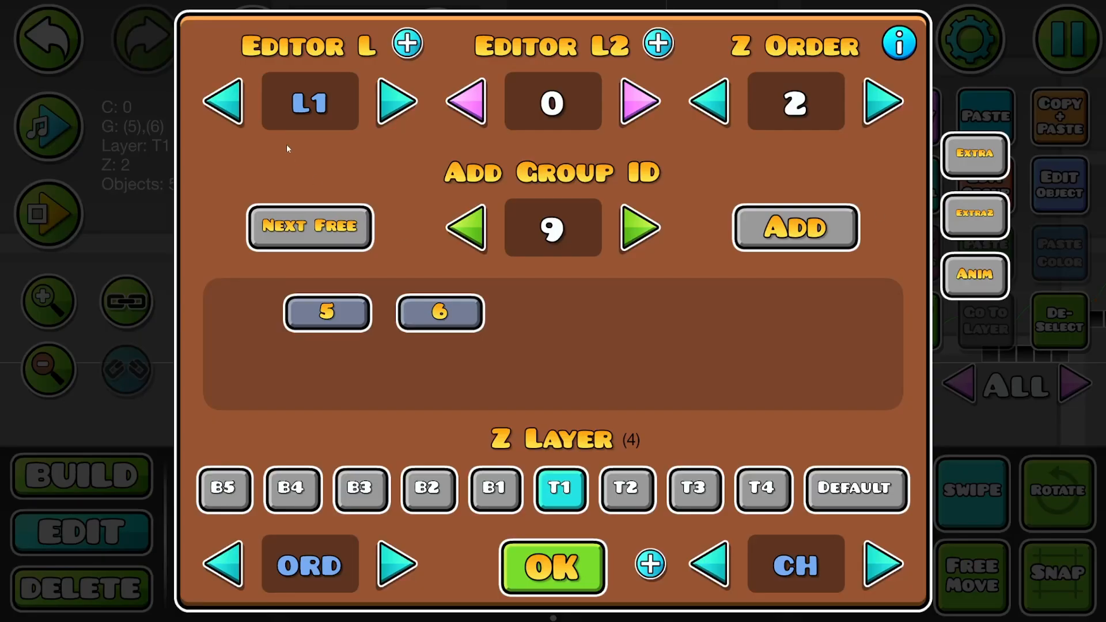
click(226, 103)
click(536, 584)
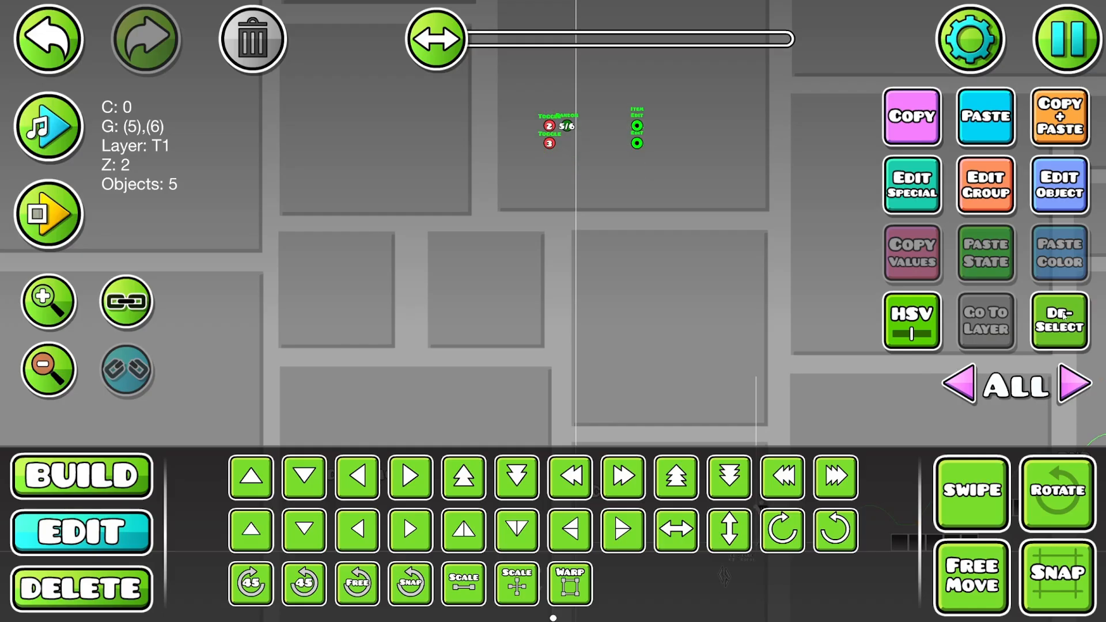
click(1060, 320)
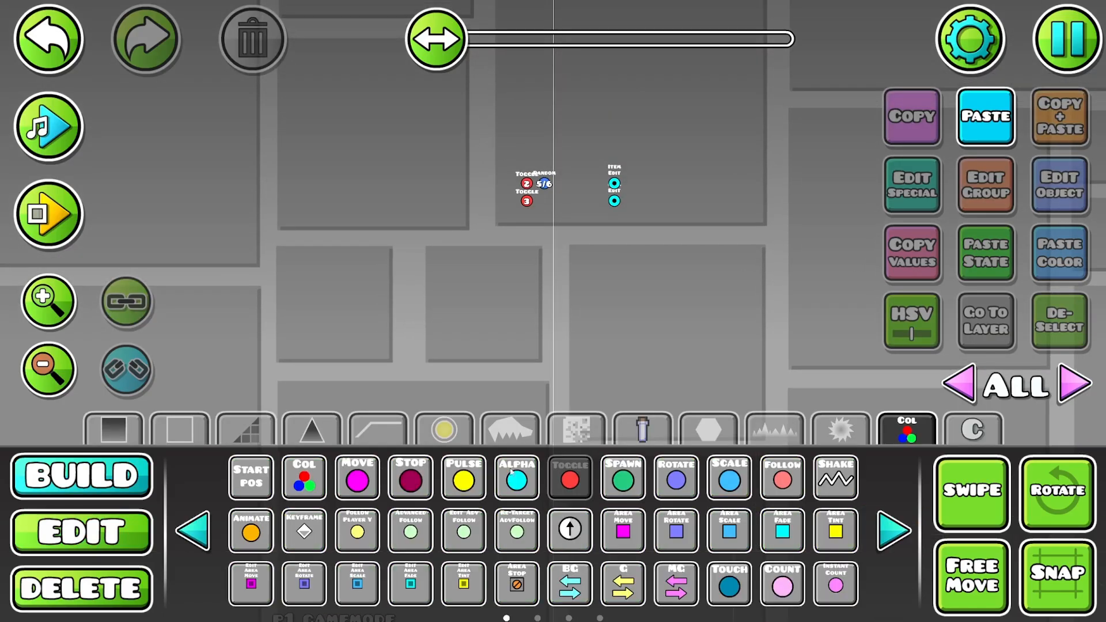
- Move the P1 GAMEMODE label and its counter up so they sit directly above the raised trigger group
click(444, 429)
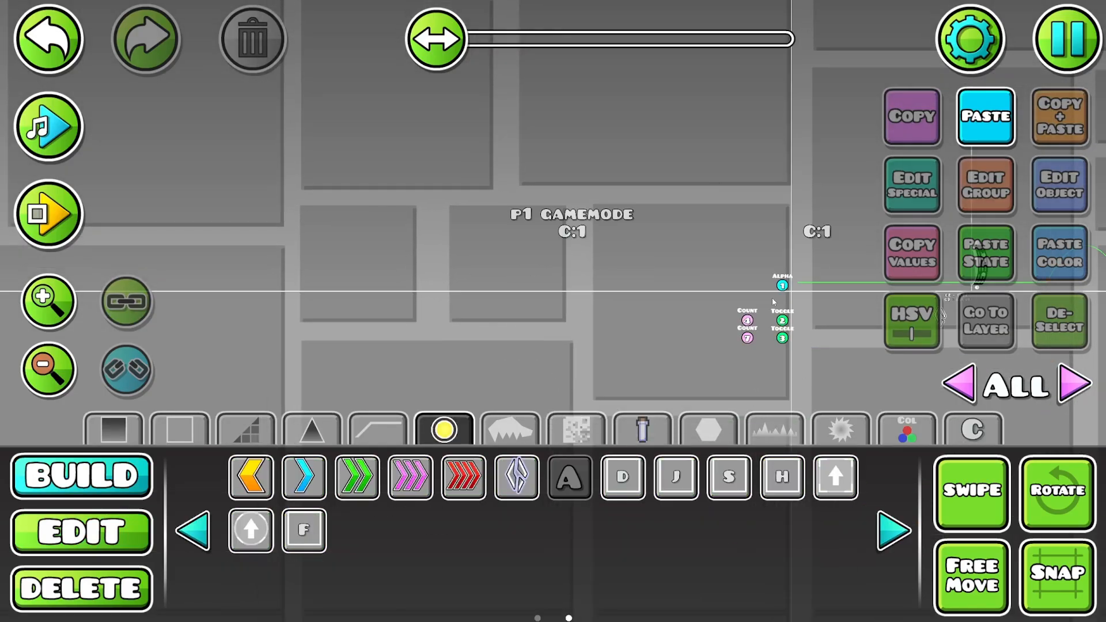
click(971, 492)
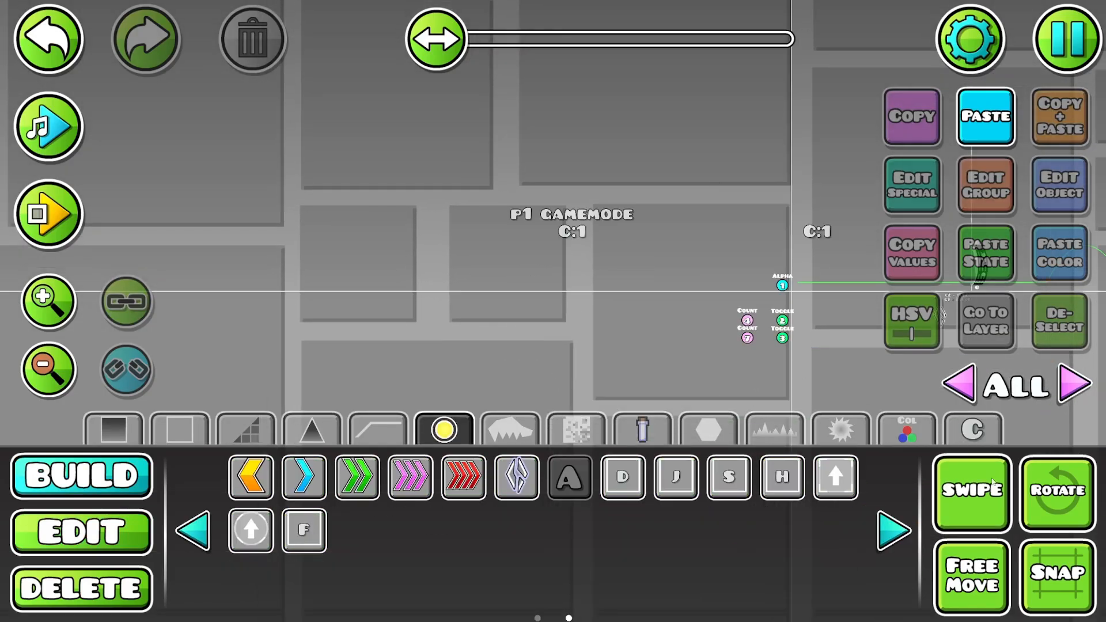
key(2)
drag(498, 190, 614, 321)
click(950, 491)
key(w)
key(d)
drag(778, 18, 650, 280)
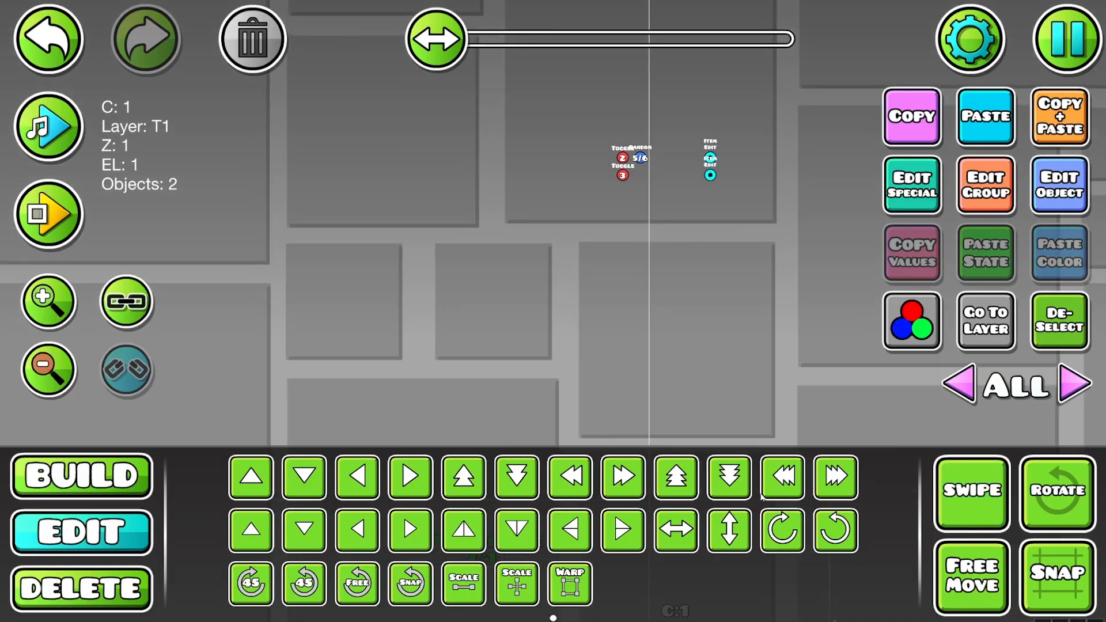
key(w)
key(w)
key(w)
key(w)
key(w)
key(w)
key(w)
key(w)
key(w)
key(w)
key(w)
key(w)
key(w)
key(w)
key(w)
key(w)
key(w)
key(w)
key(w)
key(w)
key(d)
key(d)
key(d)
key(d)
key(d)
key(d)
key(d)
key(d)
key(d)
key(d)
drag(728, 240, 658, 196)
key(w)
key(d)
key(w)
key(d)
key(w)
key(d)
key(s)
key(a)
key(alt+d)
drag(596, 267, 568, 272)
- Duplicate the group 3 toggle trigger, place the copy below the trigger group and set its group ID to 9
click(522, 164)
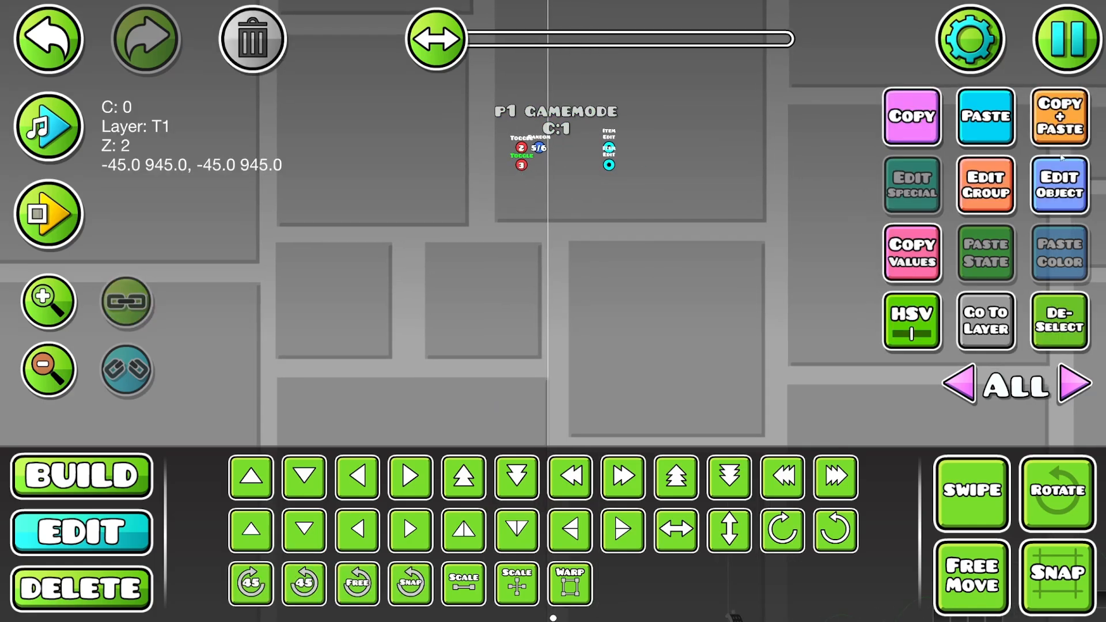
click(1056, 115)
key(s)
key(s)
key(s)
key(s)
click(1049, 208)
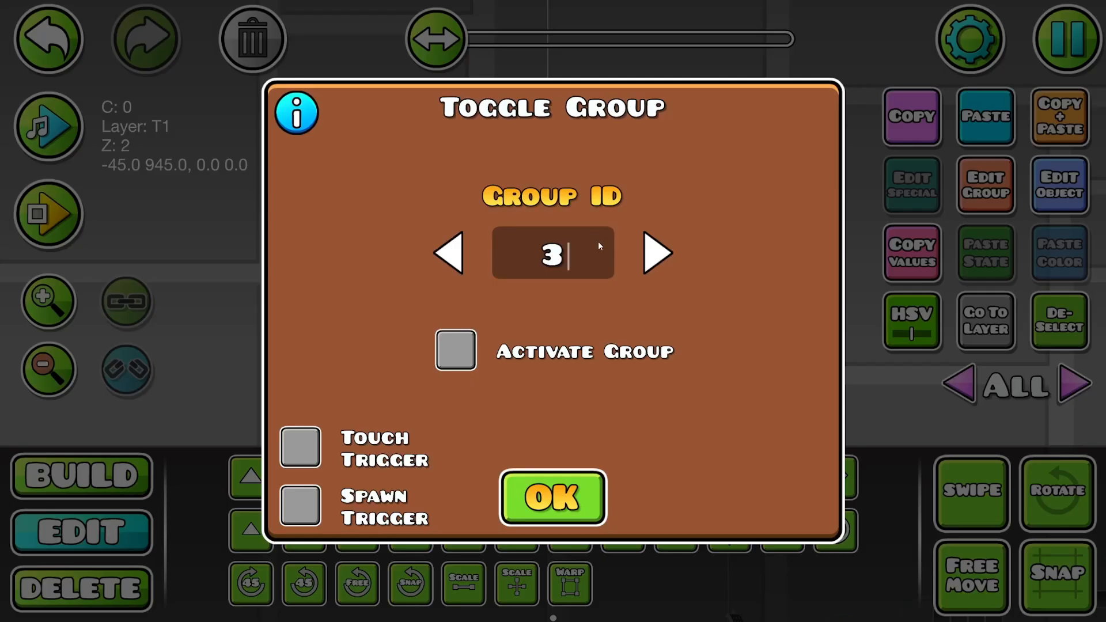
key(BackSpace)
text(9)
click(588, 498)
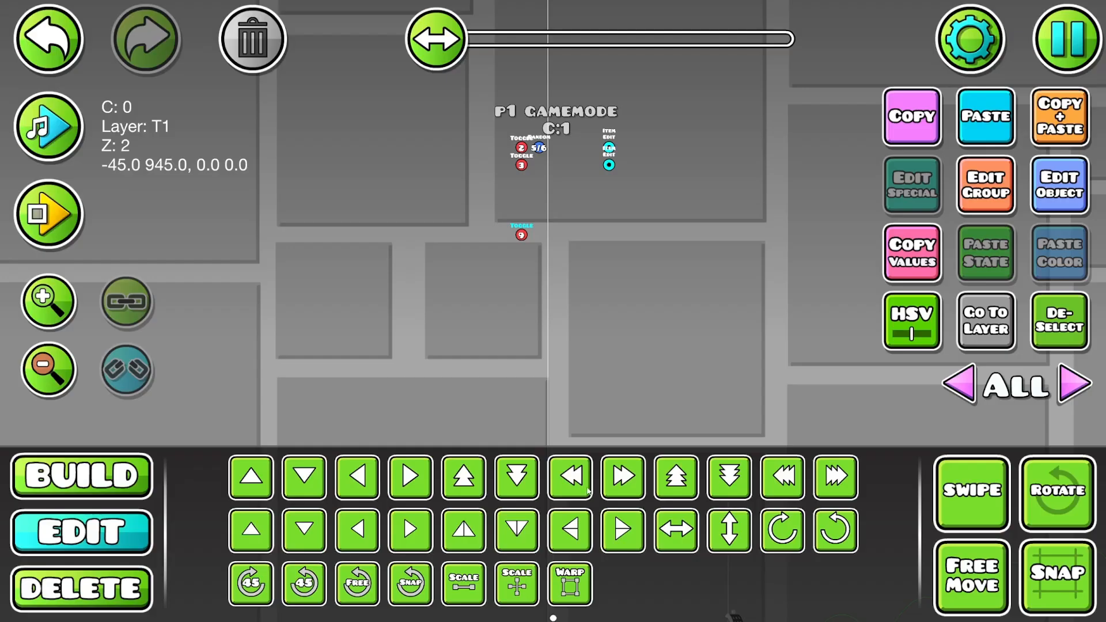
click(1018, 352)
- Duplicate the P1 GAMEMODE label, move the copy above the new toggle trigger and change its text to P1 GAMEPLAY
click(573, 114)
key(ctrl+d)
key(s)
key(s)
key(s)
key(s)
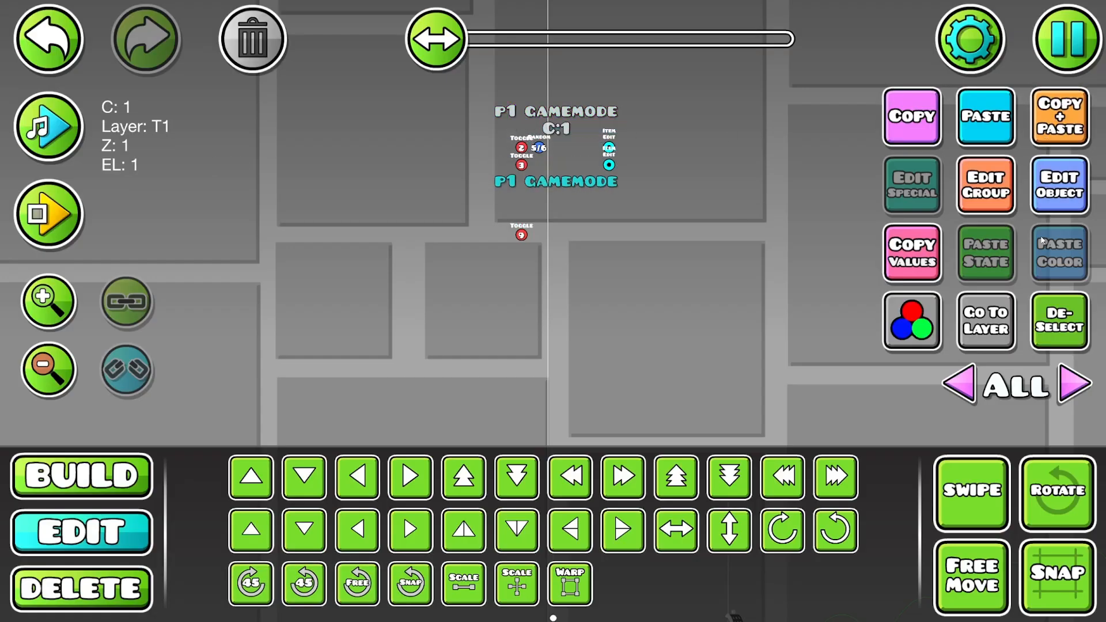
click(1043, 193)
click(817, 69)
click(685, 237)
key(BackSpace)
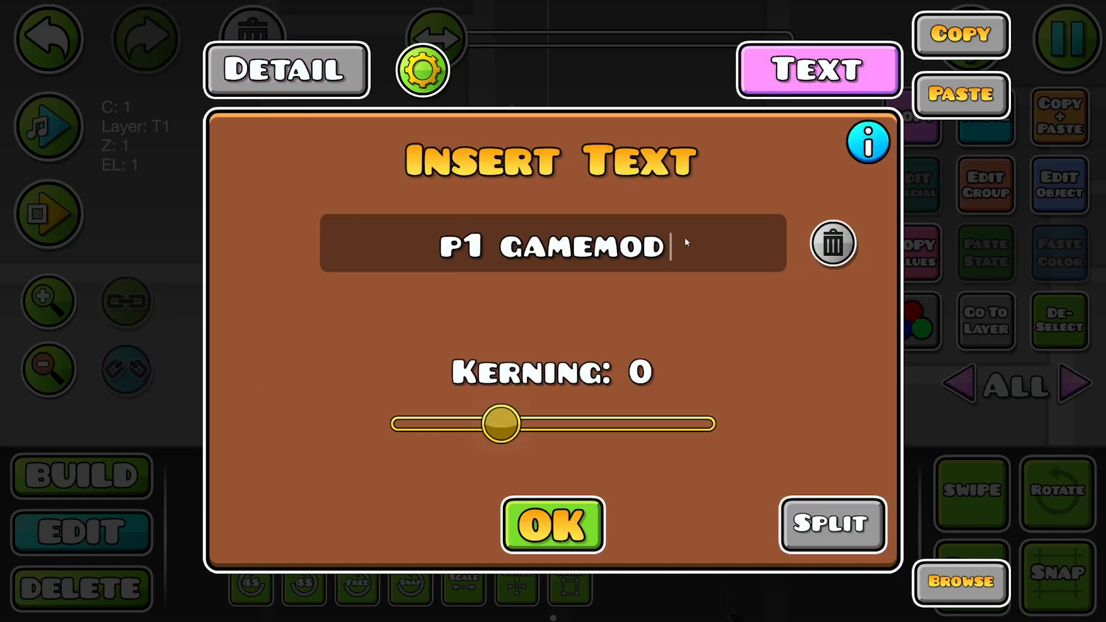
key(BackSpace)
key(BackSpace)
key(BackSpace)
text(play)
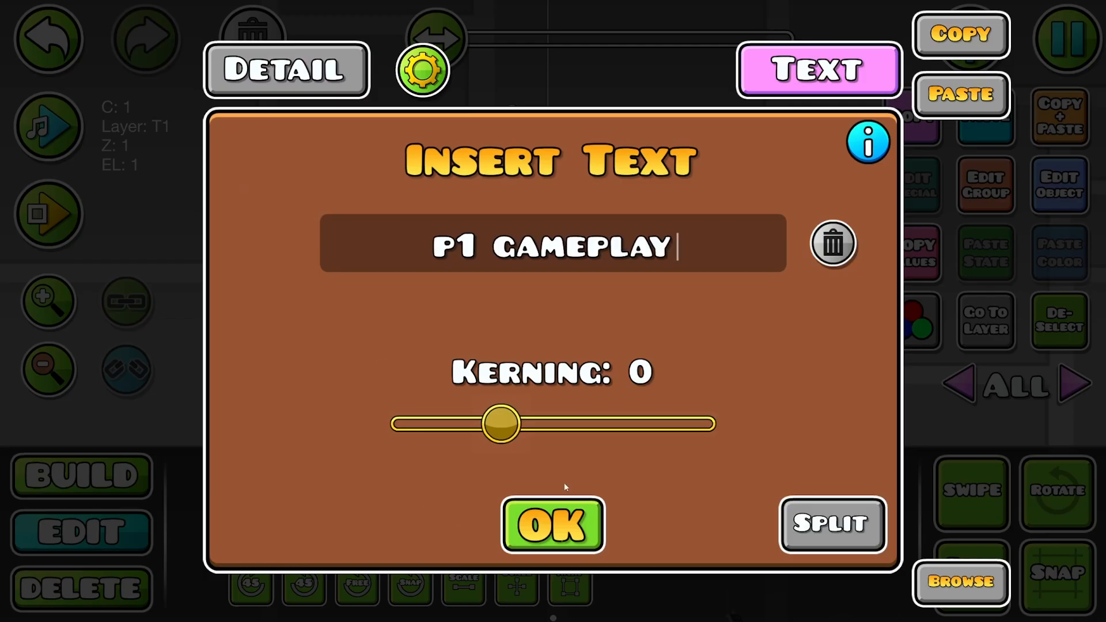
click(554, 521)
- Duplicate the counter under the P1 GAMEMODE label, move the copy below P1 GAMEPLAY and set its item ID to 2
click(552, 129)
click(1072, 106)
key(s)
key(s)
key(s)
key(s)
key(s)
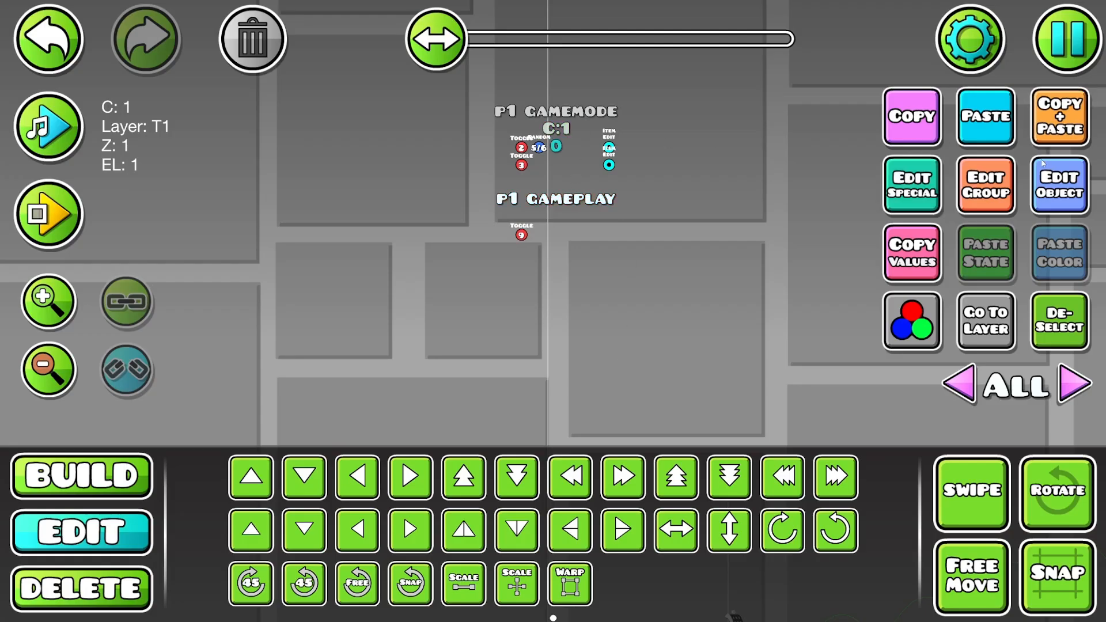
click(934, 167)
click(529, 215)
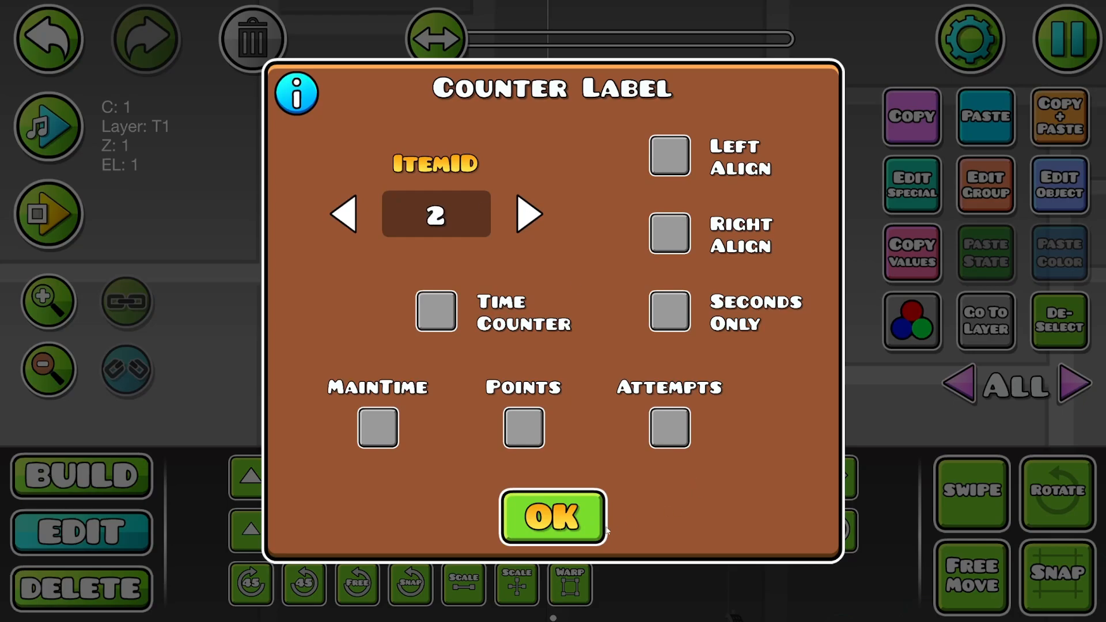
click(551, 513)
click(1047, 322)
- Duplicate the counter beside the start line and set the copy's item ID to 2
drag(662, 380, 519, 97)
drag(385, 317, 454, 202)
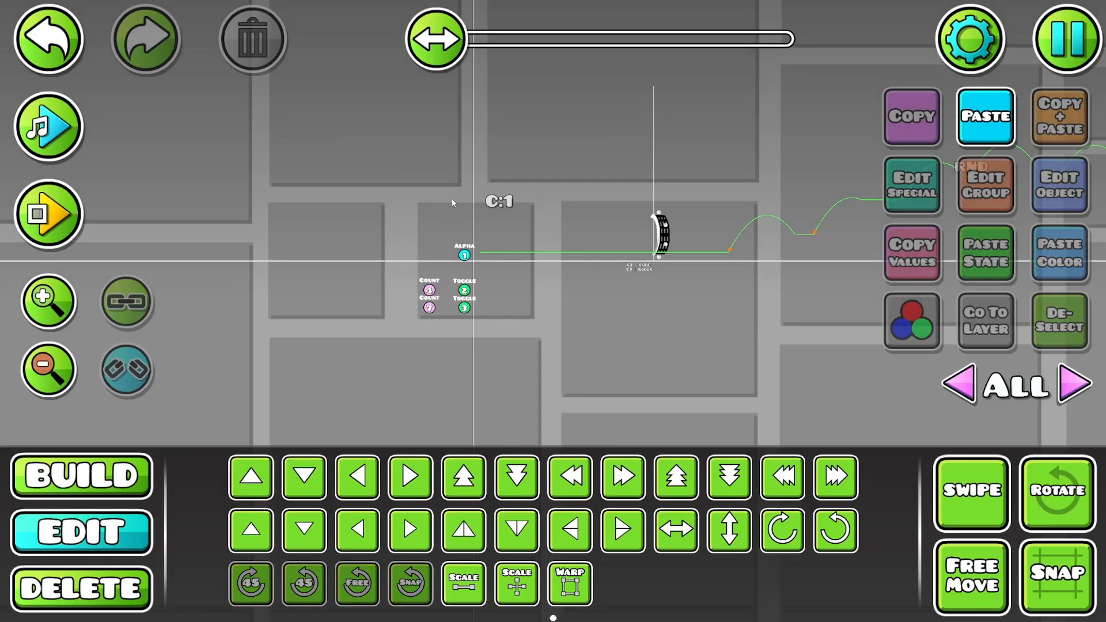
click(498, 201)
click(1061, 117)
click(912, 184)
click(528, 215)
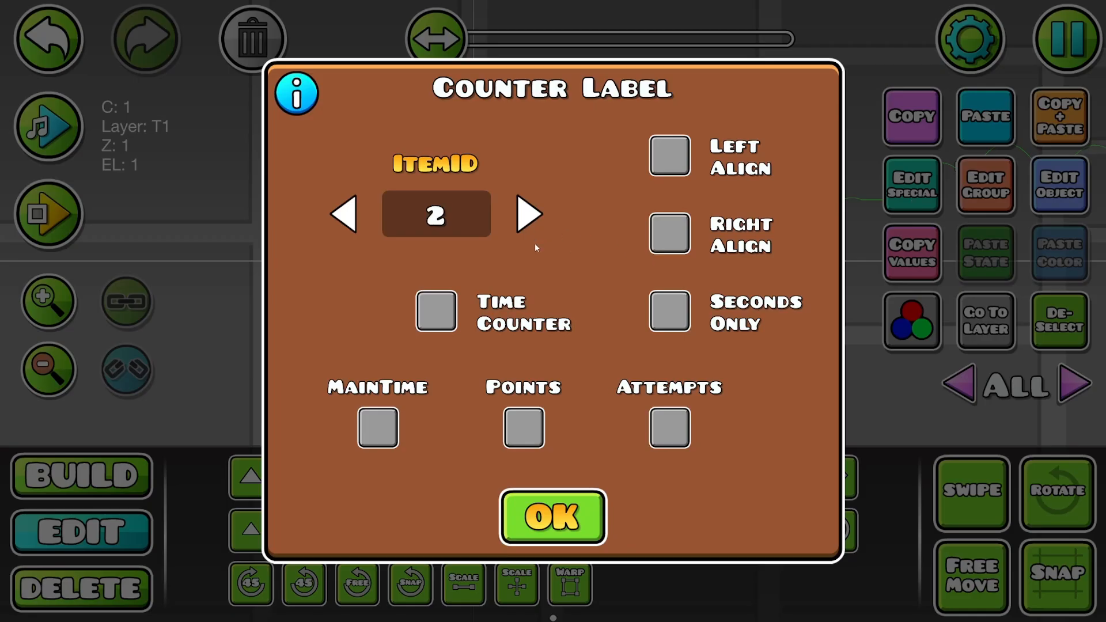
click(550, 513)
click(1082, 315)
click(1083, 315)
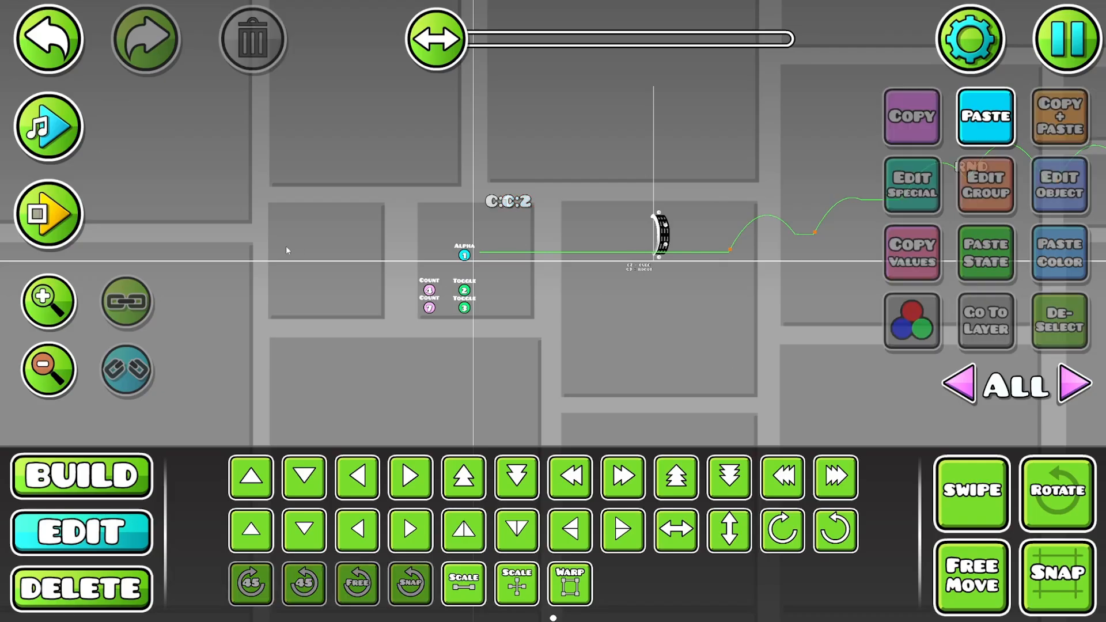
- Show all editor layers and delete the diamond-shaped object below the ground near the start line
drag(595, 261, 57, 303)
drag(420, 234, 679, 237)
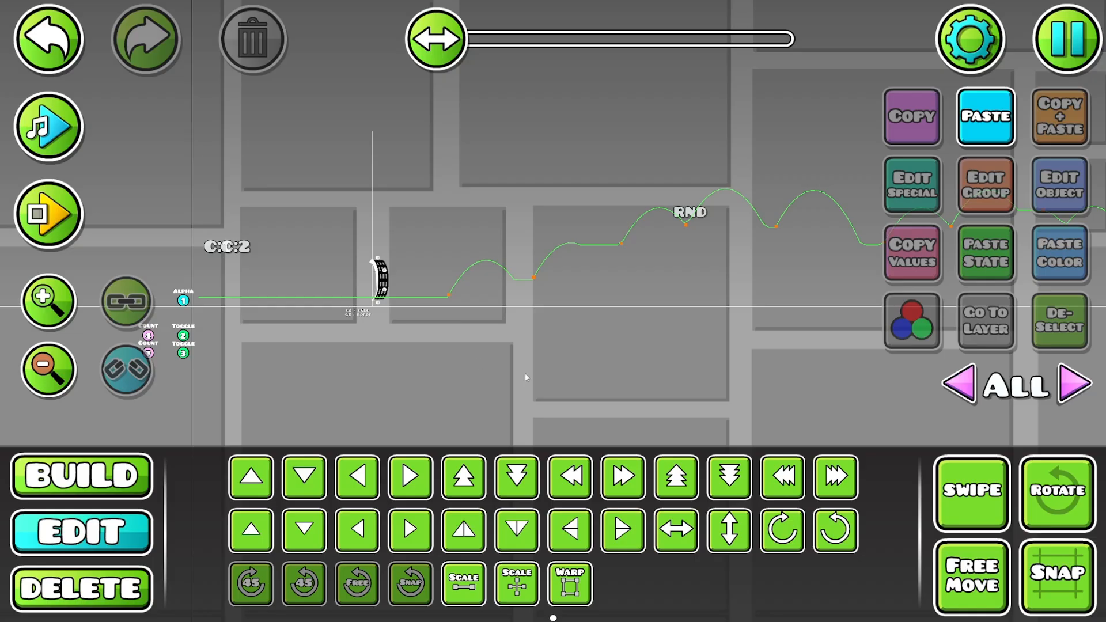
click(1068, 389)
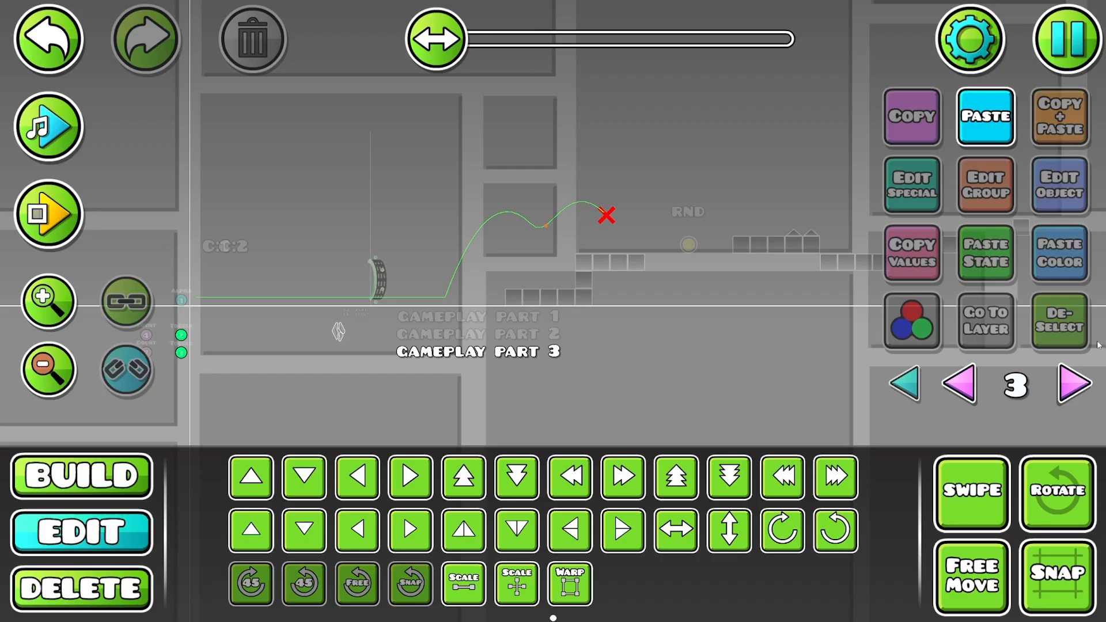
click(905, 385)
key(3)
click(345, 336)
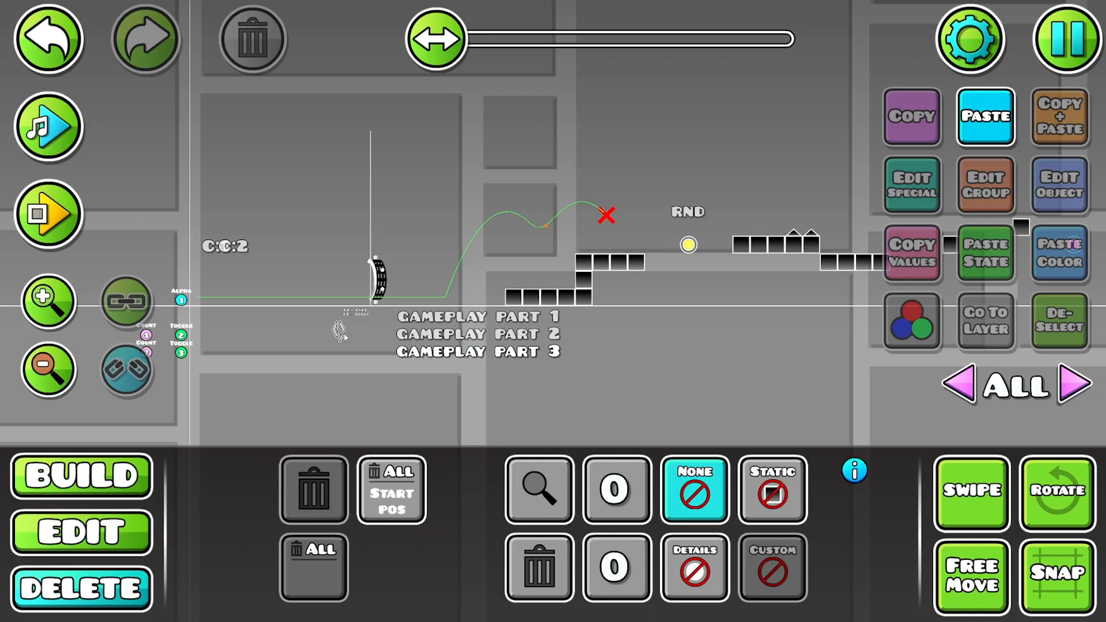
click(345, 334)
- Playtest the level from the start, playing past the arrow marker at the end of the section, and stop the test
drag(345, 333, 645, 509)
drag(316, 103, 643, 242)
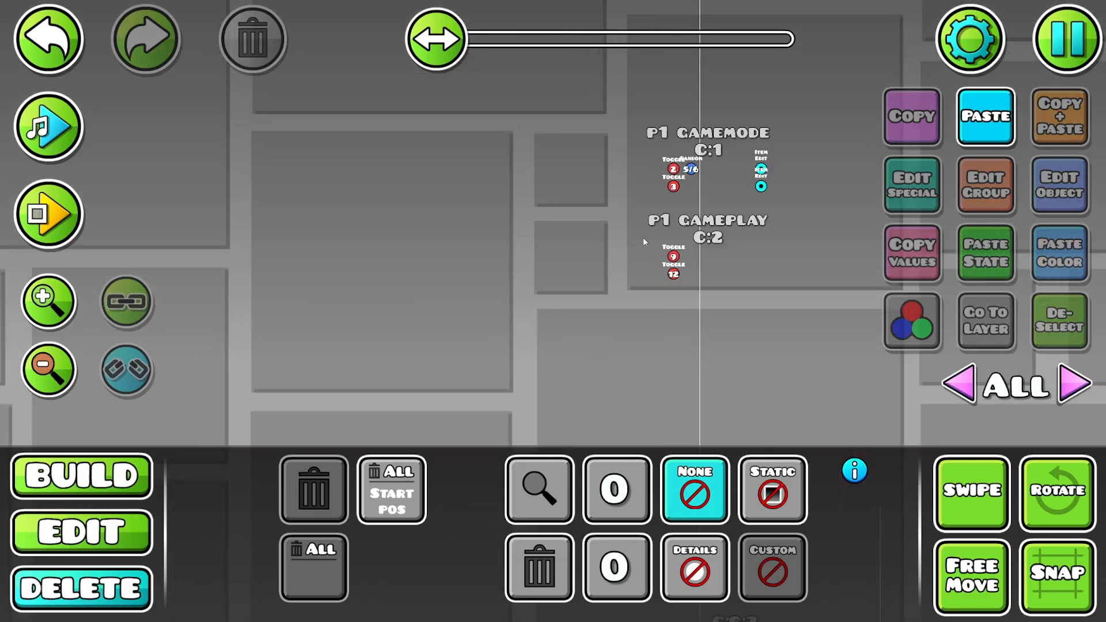
drag(678, 278, 350, 119)
drag(661, 312, 380, 138)
click(54, 200)
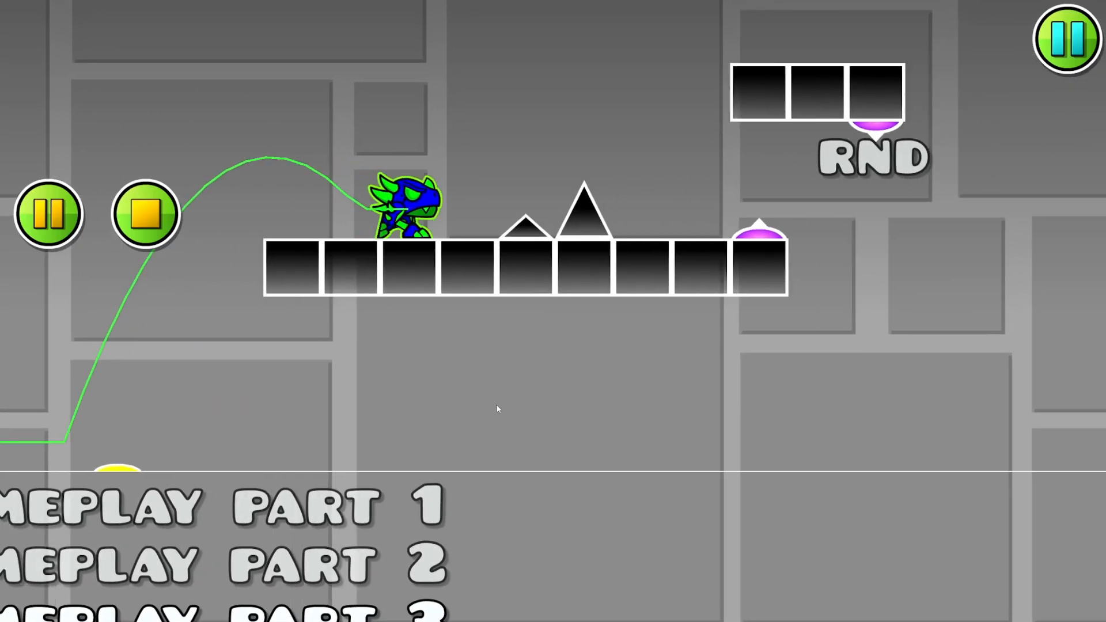
click(497, 405)
click(497, 404)
click(497, 404)
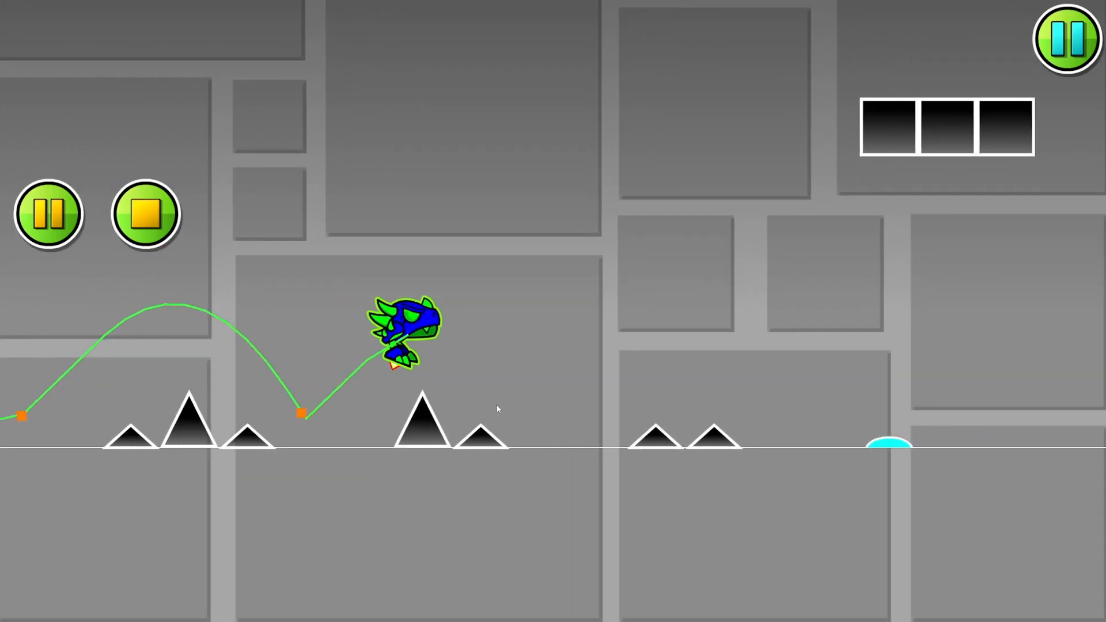
click(497, 404)
click(497, 404)
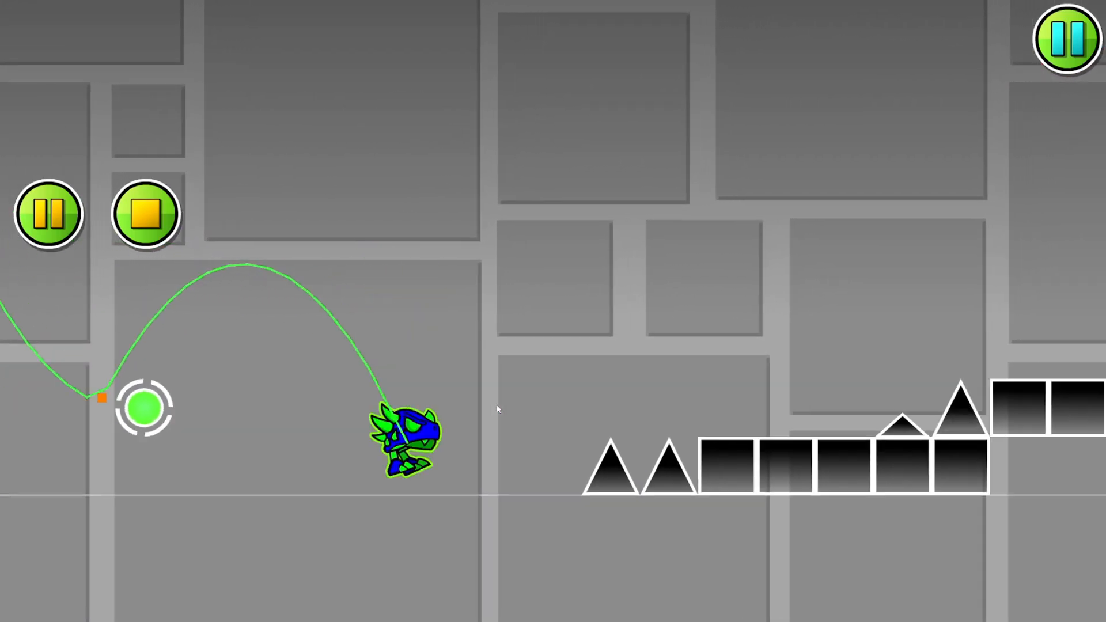
click(497, 405)
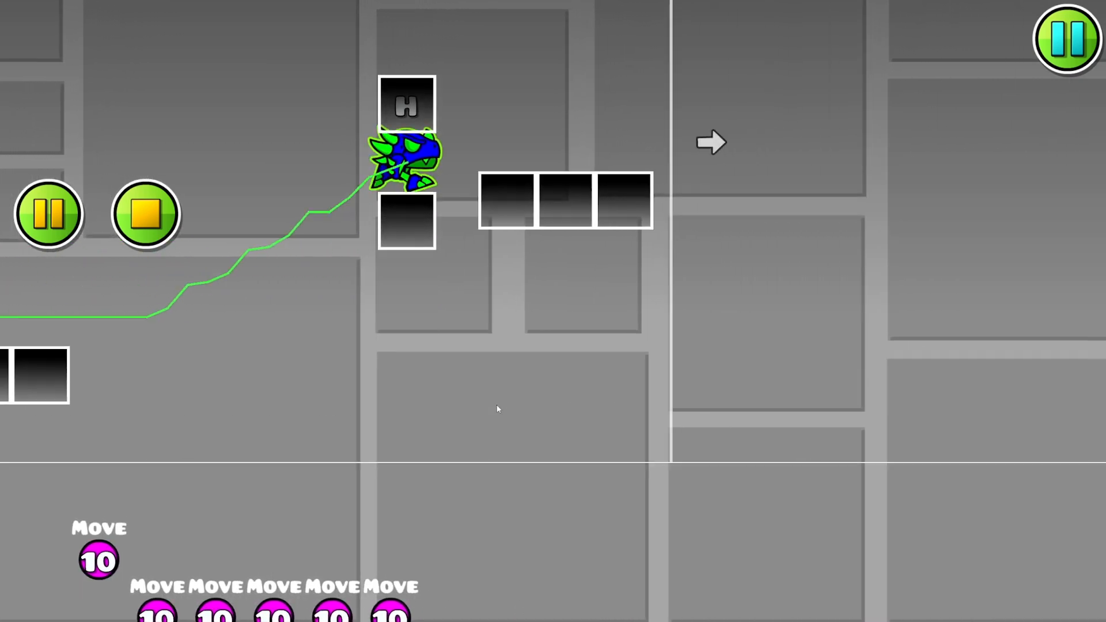
click(497, 406)
click(466, 396)
click(464, 395)
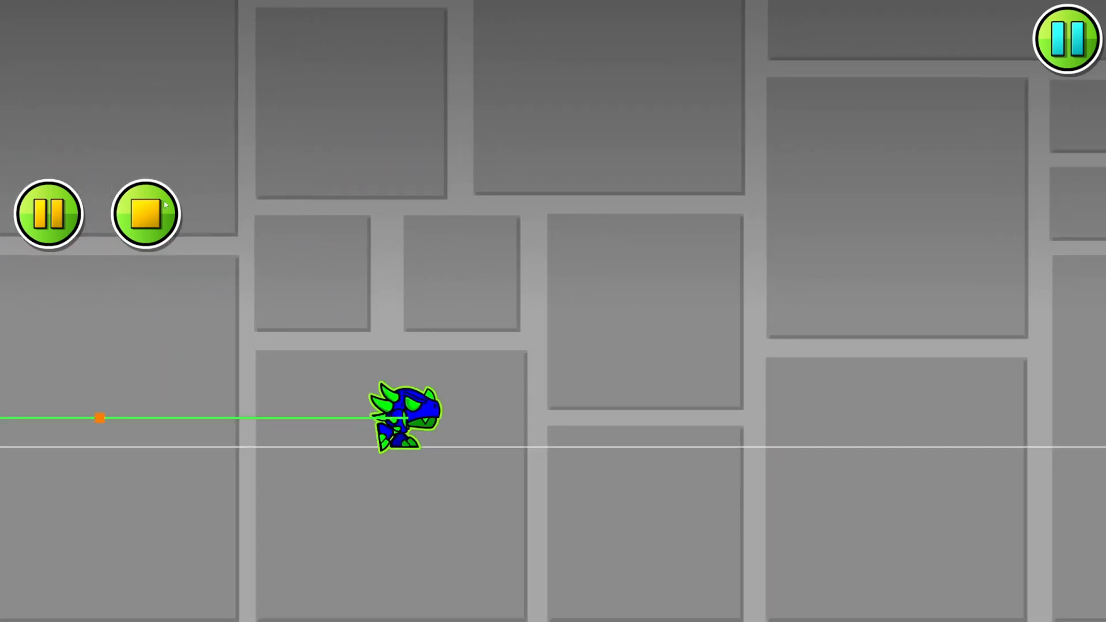
click(146, 214)
- Switch the editor to the layer of the GAMEPLAY PART 3 label and deselect the label
drag(743, 262, 761, 255)
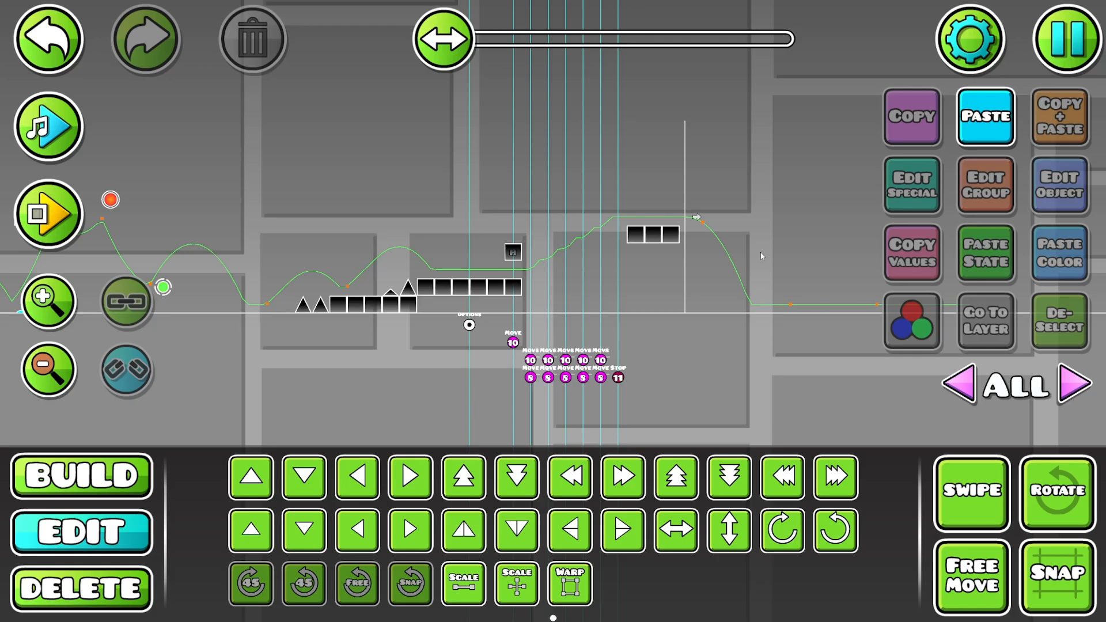
drag(138, 271, 681, 250)
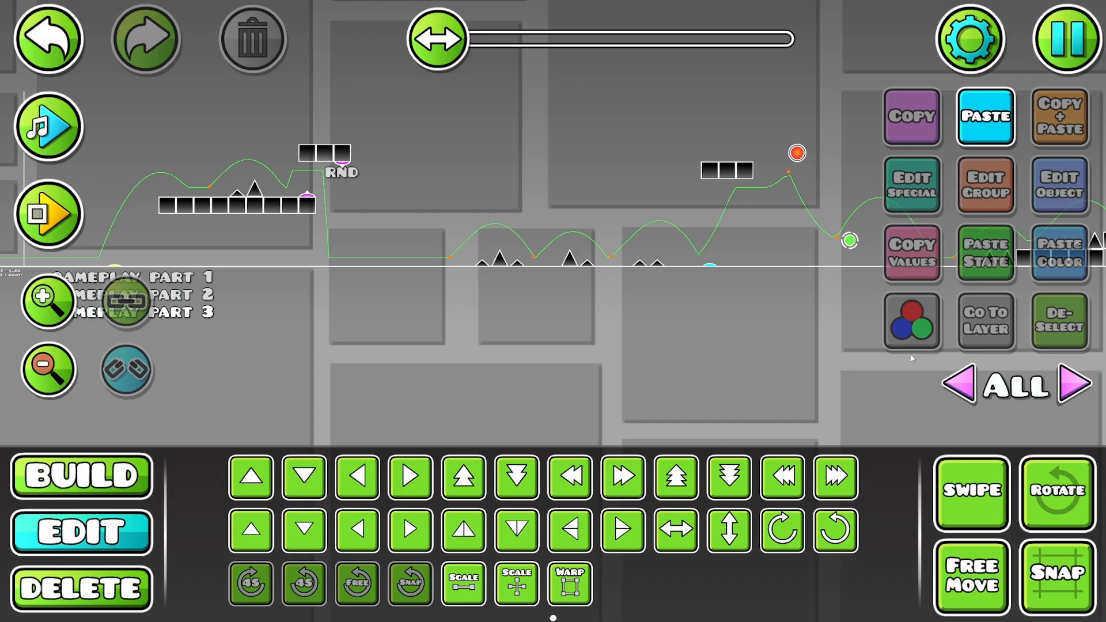
drag(507, 346, 844, 368)
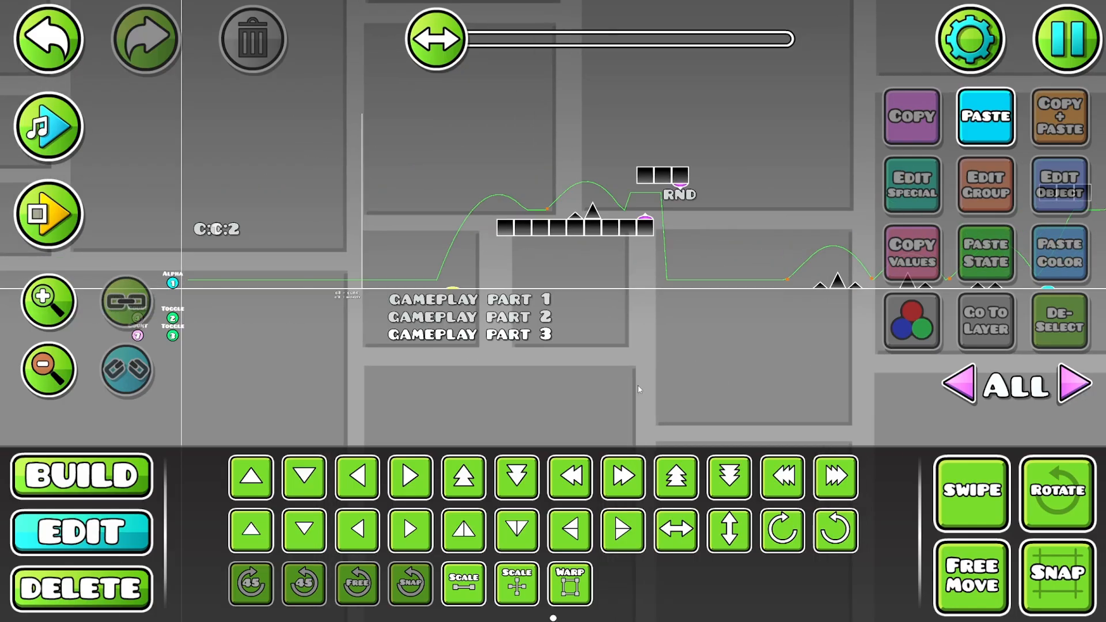
click(529, 337)
click(991, 340)
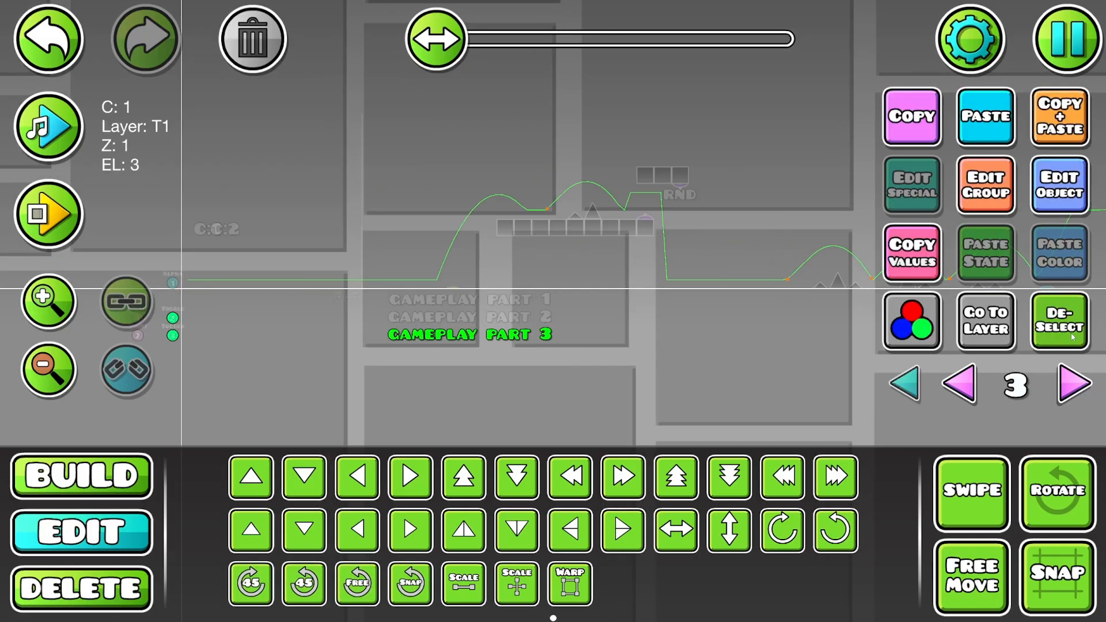
click(815, 364)
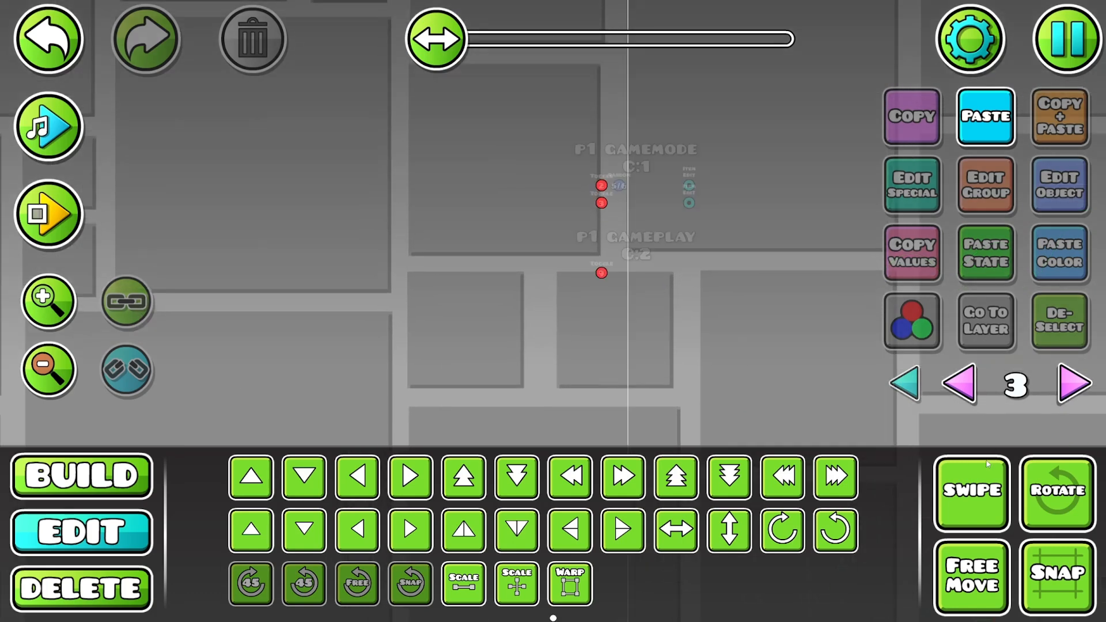
- Duplicate the toggle trigger under P1 GAMEPLAY, move the copy directly below it and set its group ID to 12
click(604, 273)
click(1041, 139)
key(s)
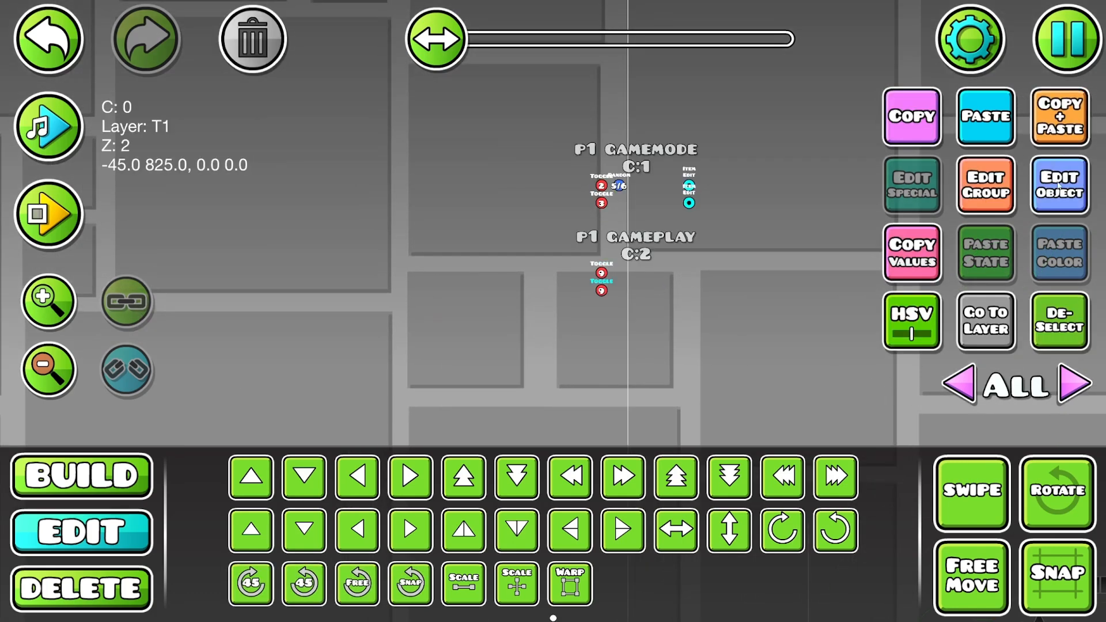
click(1041, 188)
click(651, 253)
click(651, 253)
click(551, 497)
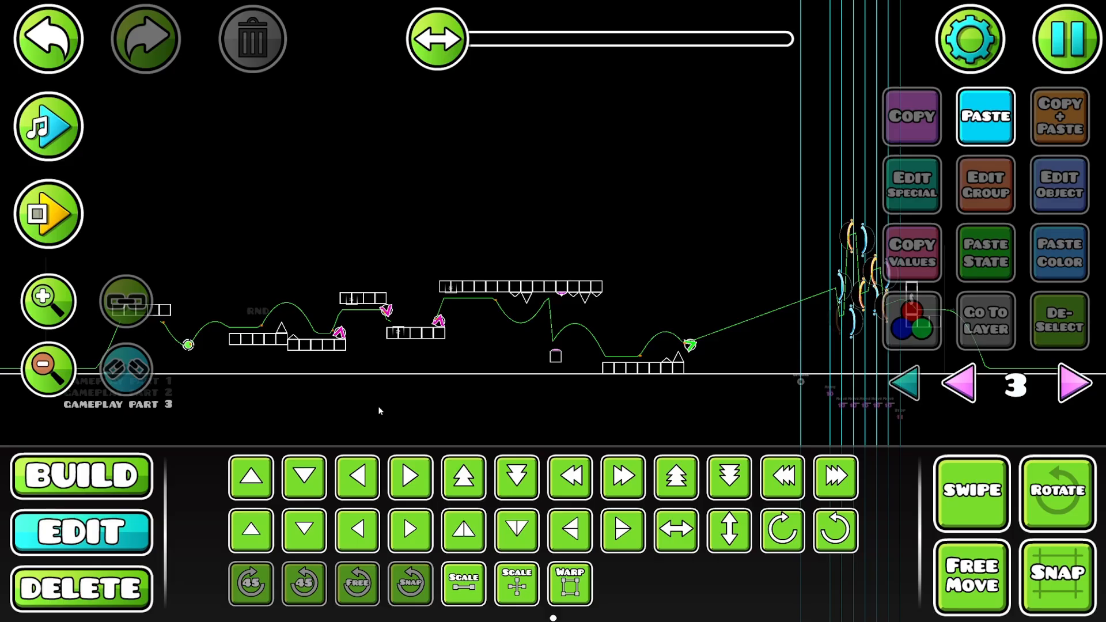
drag(619, 285, 882, 321)
key(p)
drag(707, 284, 593, 265)
drag(725, 268, 573, 270)
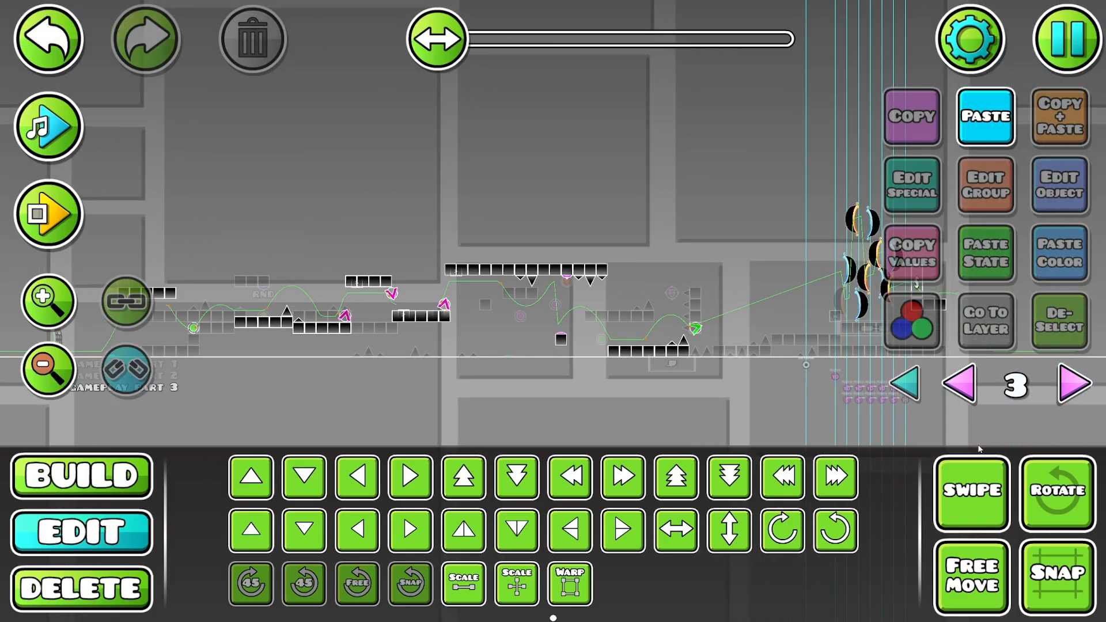
click(972, 494)
drag(788, 196, 838, 299)
click(949, 481)
- Playtest gameplay part 3 from the level start, jumping through its pads, orbs and portals, and stop the test
click(76, 231)
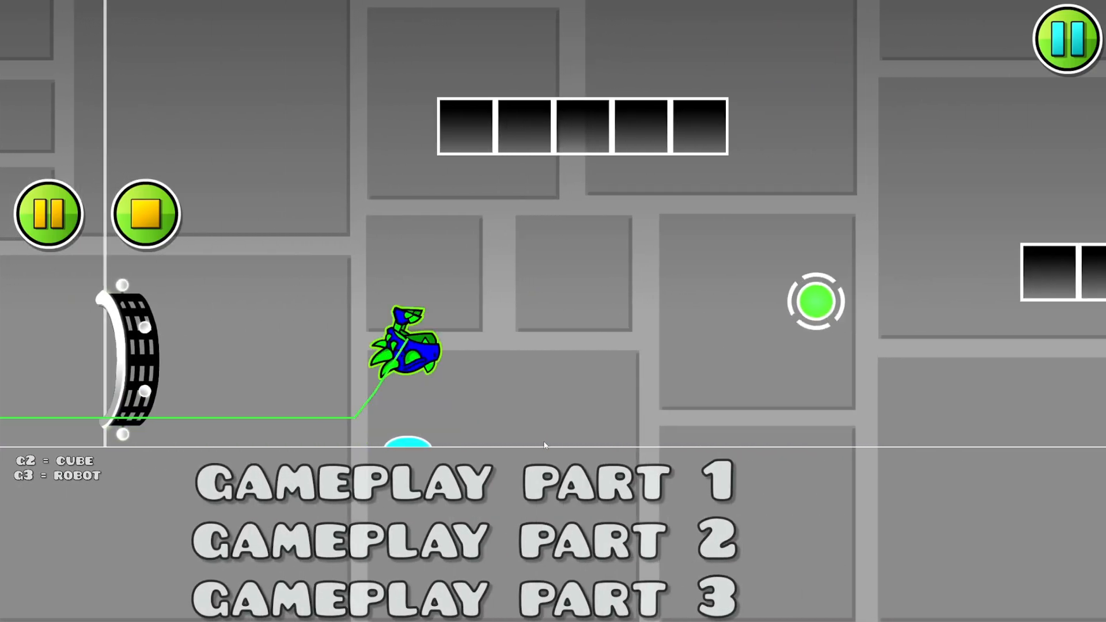
click(544, 441)
click(543, 441)
click(542, 441)
click(541, 441)
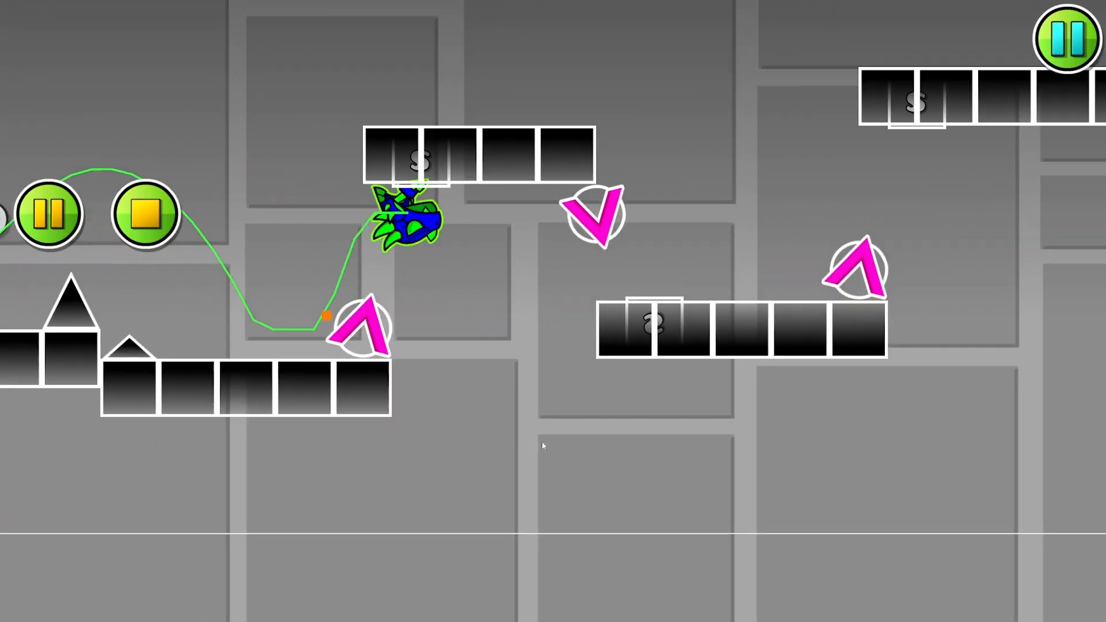
click(542, 441)
click(542, 444)
click(542, 444)
click(541, 445)
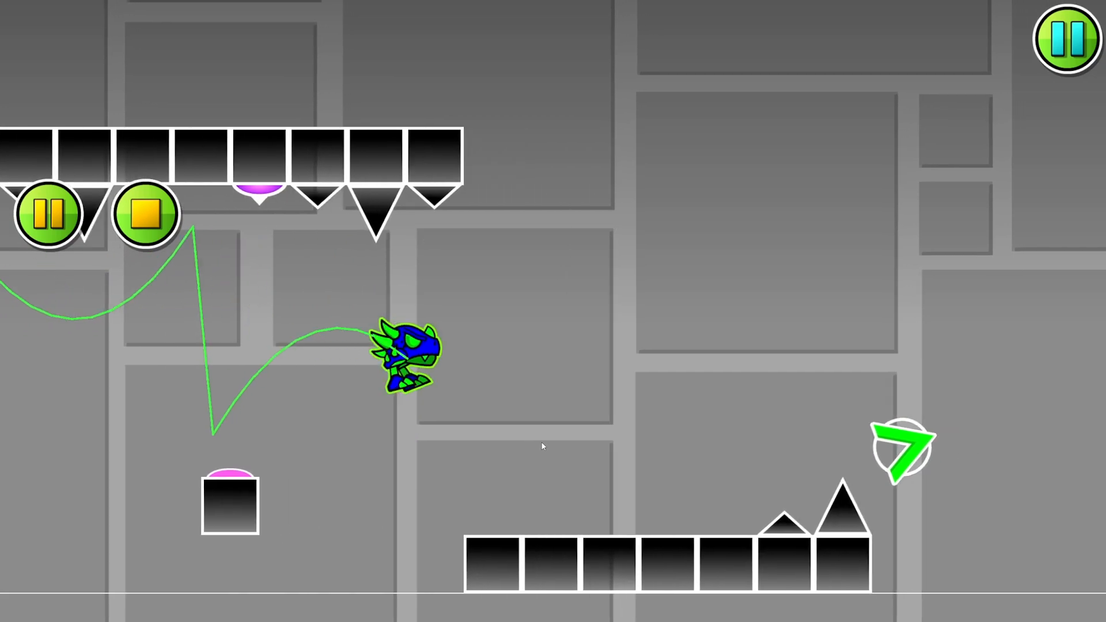
click(542, 445)
click(542, 446)
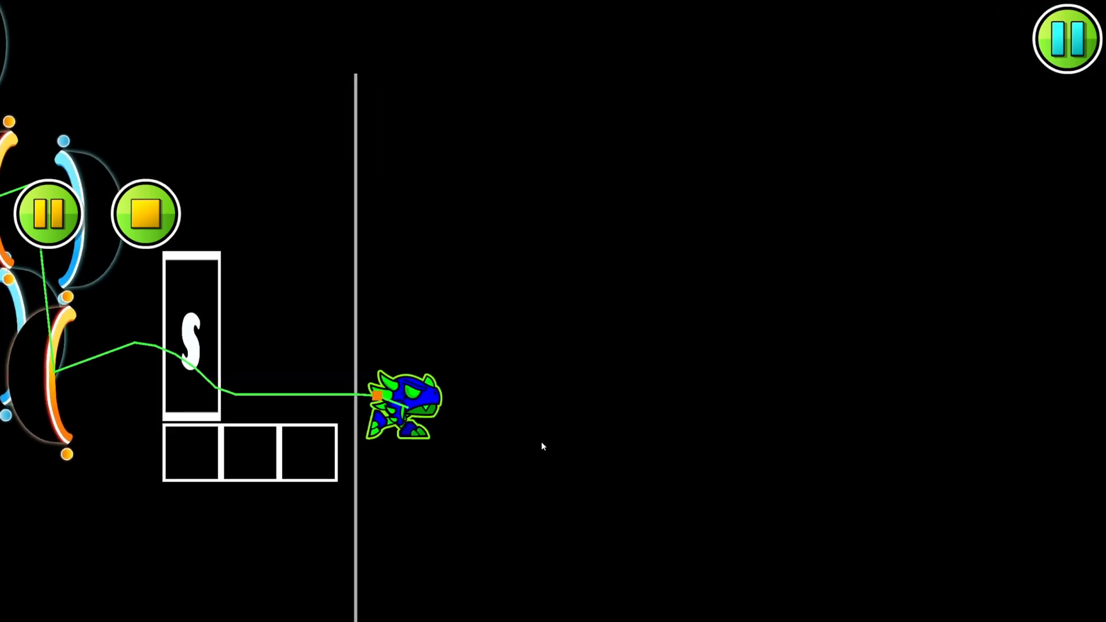
click(541, 441)
click(442, 413)
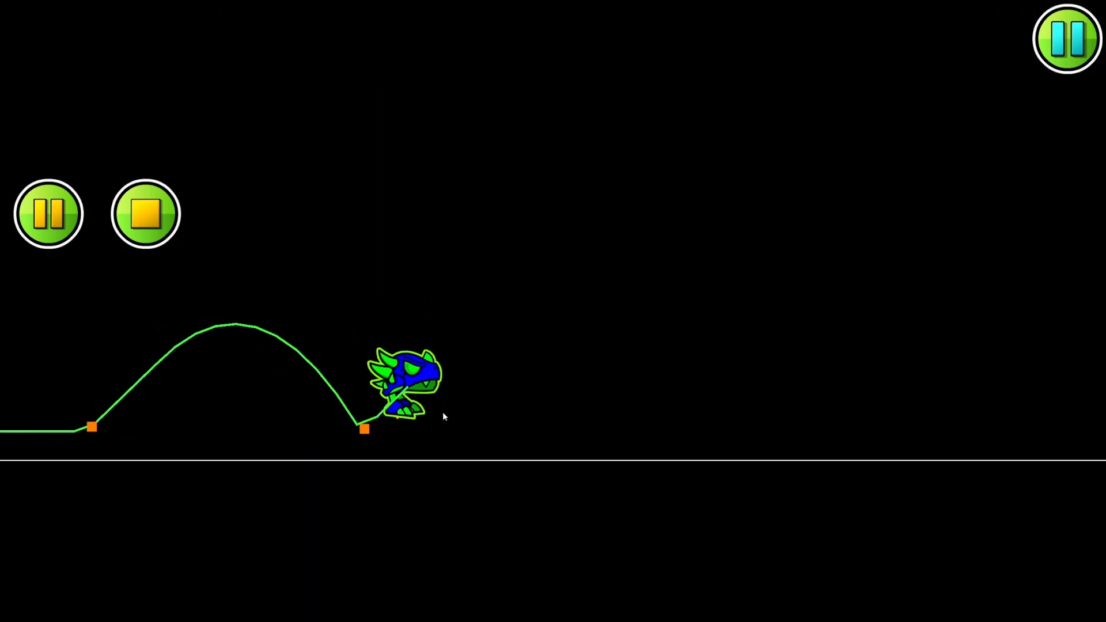
click(410, 407)
click(410, 407)
click(343, 390)
click(344, 389)
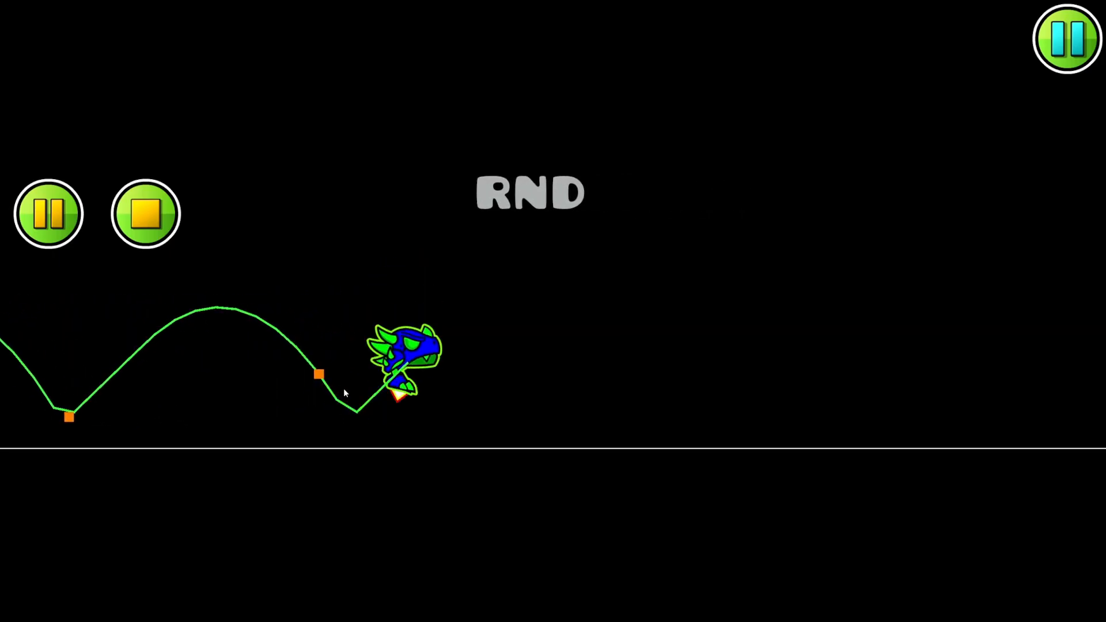
click(283, 332)
click(151, 223)
- Select all gameplay part 3 objects on layer 3 and add the next free group ID, 13, to them
drag(181, 265, 690, 321)
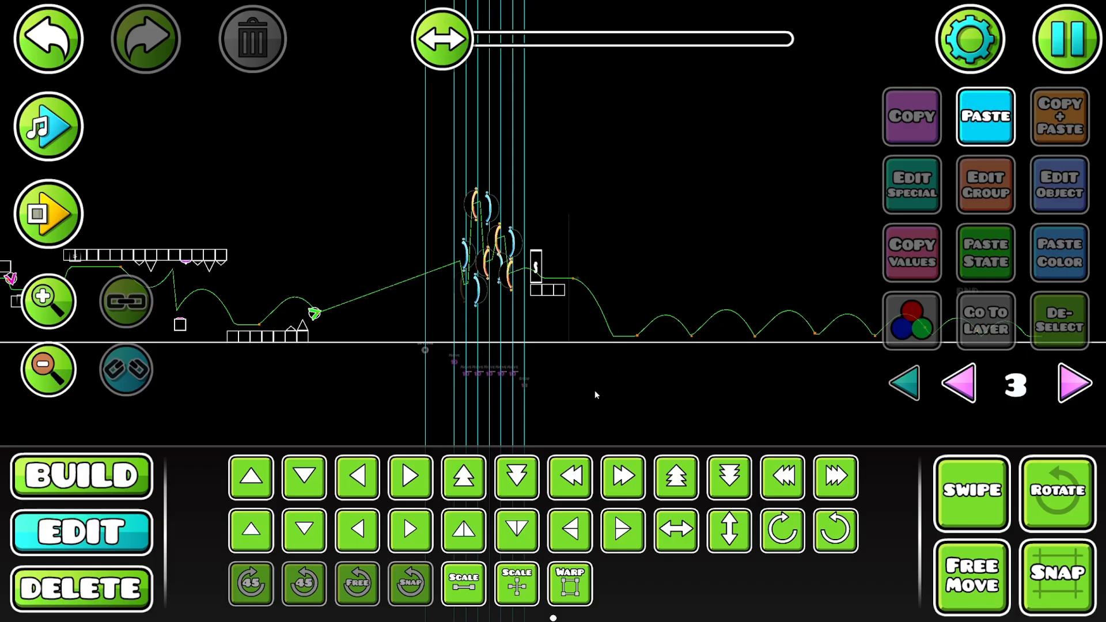
drag(562, 336, 747, 319)
click(972, 493)
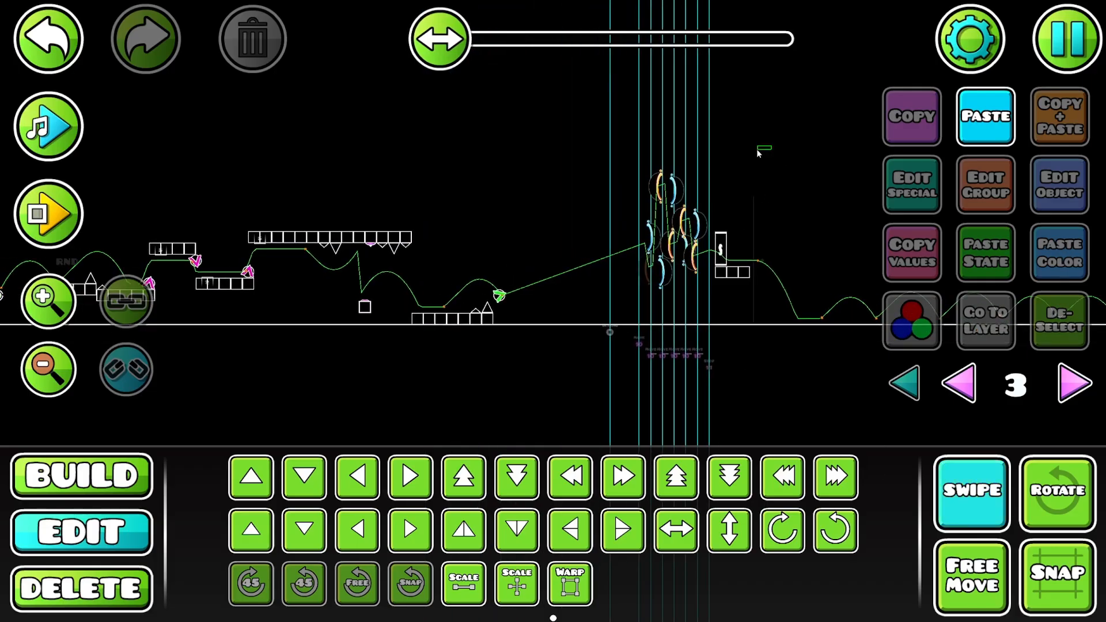
drag(770, 147, 169, 318)
click(973, 516)
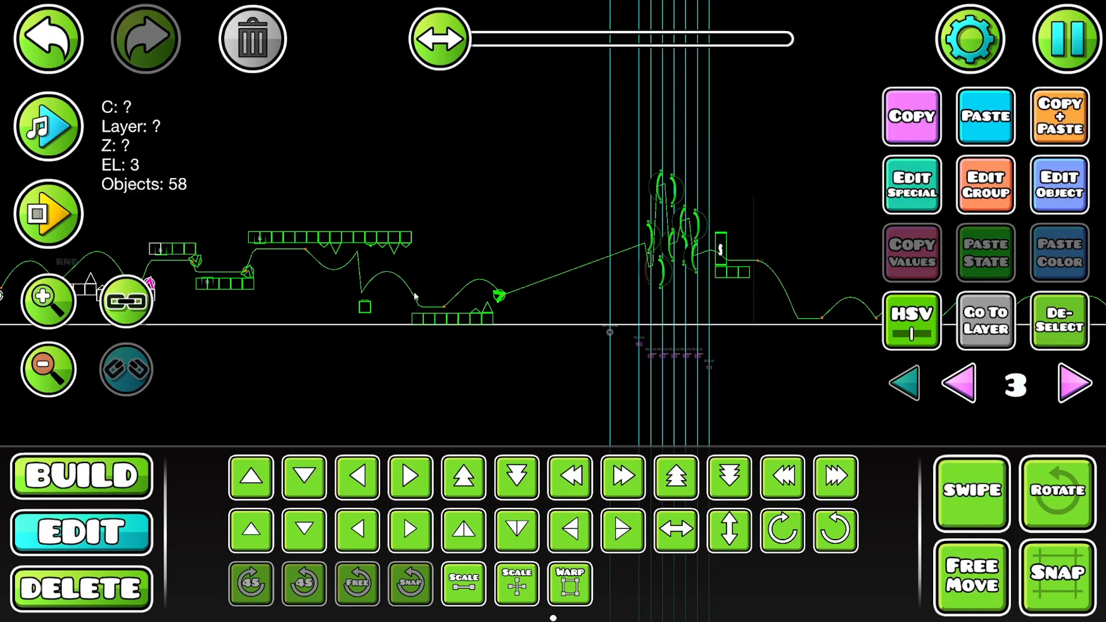
drag(415, 295, 863, 308)
click(964, 501)
drag(719, 216, 365, 338)
click(997, 185)
click(308, 224)
click(770, 226)
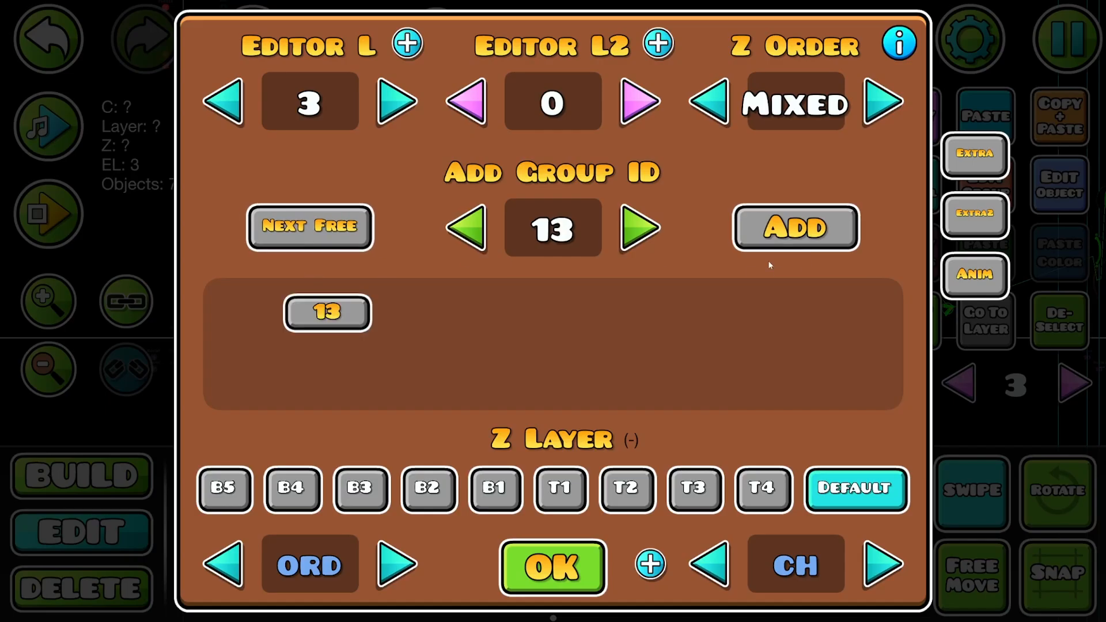
click(553, 567)
click(972, 491)
click(402, 225)
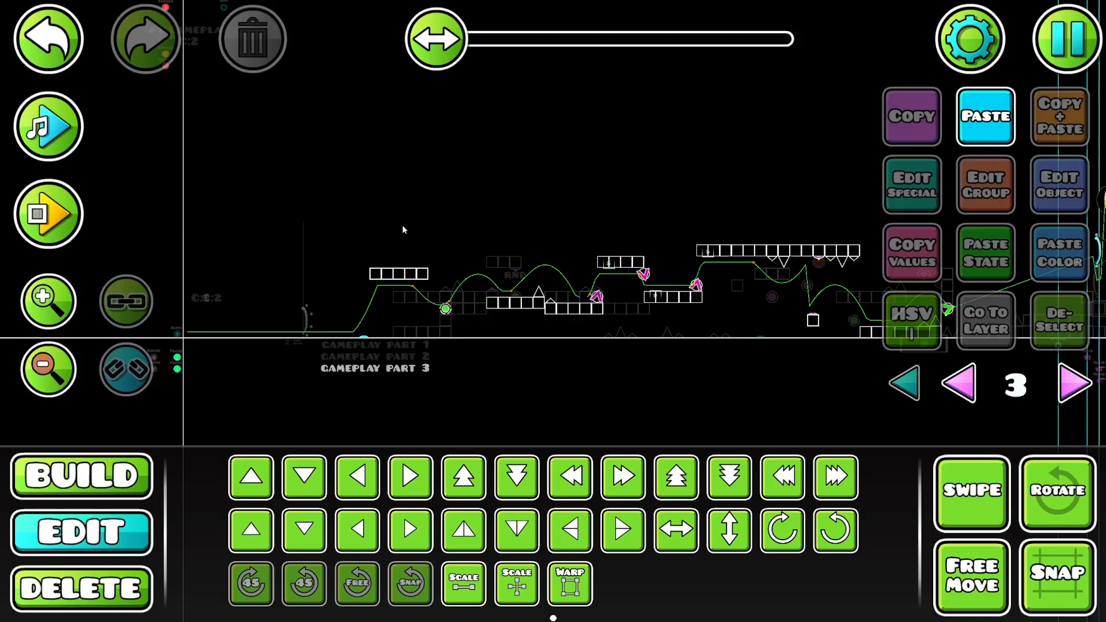
- Show all layers, duplicate the lower toggle trigger under P1 GAMEPLAY, move the copy below it and set its group ID to 13
drag(401, 224, 824, 460)
key(Left)
key(Left)
key(Left)
key(Left)
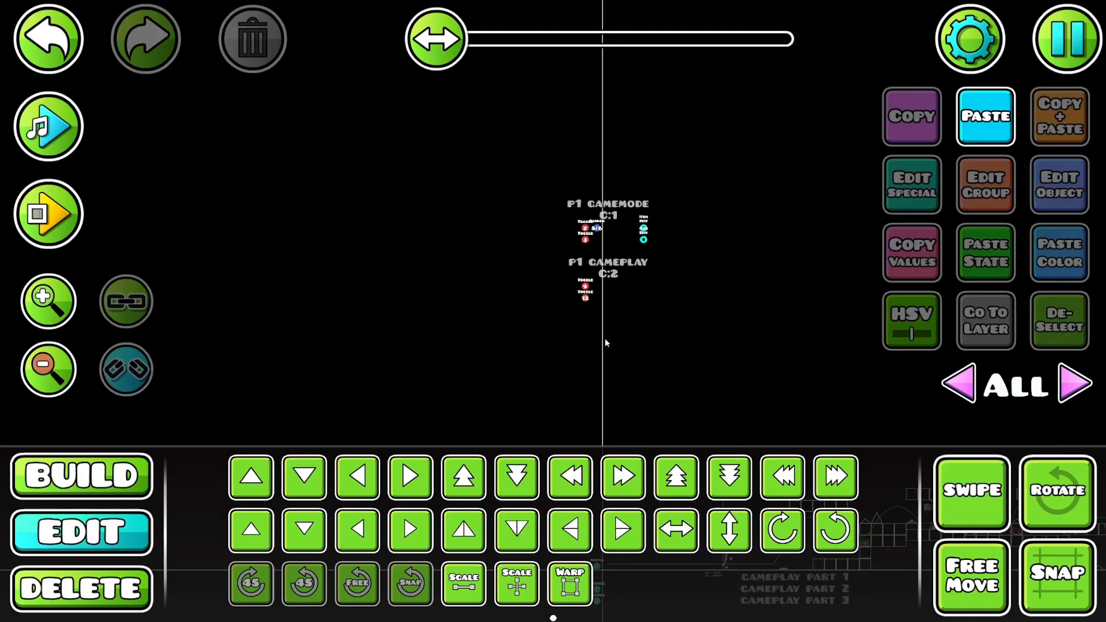
click(586, 300)
key(ctrl+d)
key(s)
click(1043, 183)
click(656, 252)
click(575, 478)
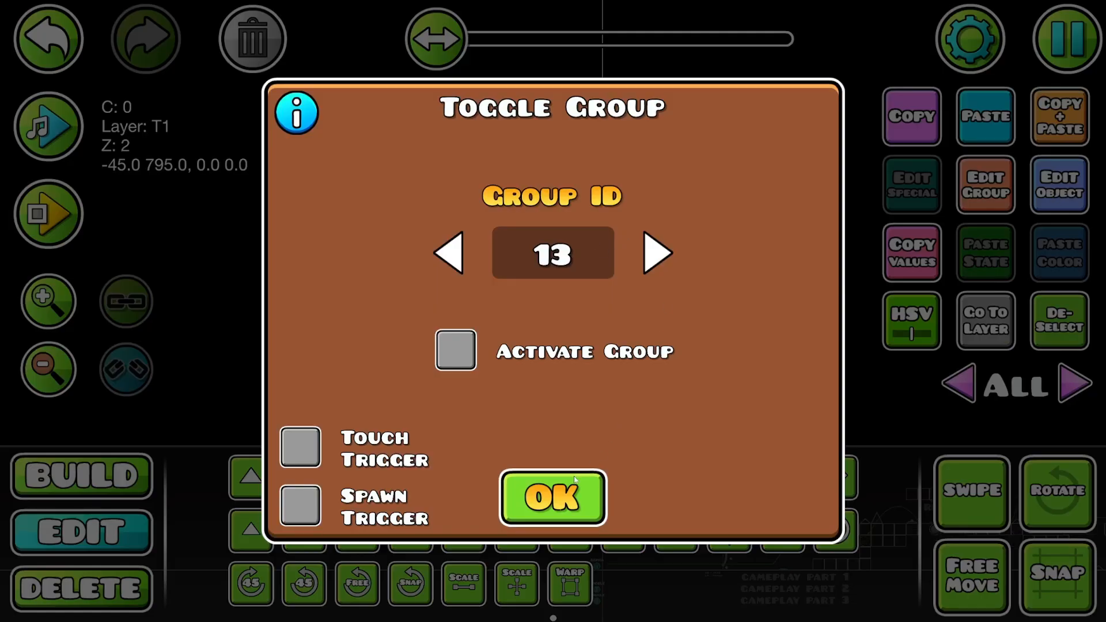
- Playtest gameplay part 4 from the level start past its arrow marker and pause the test
scroll(514, 183, down, 5)
scroll(514, 183, right, 5)
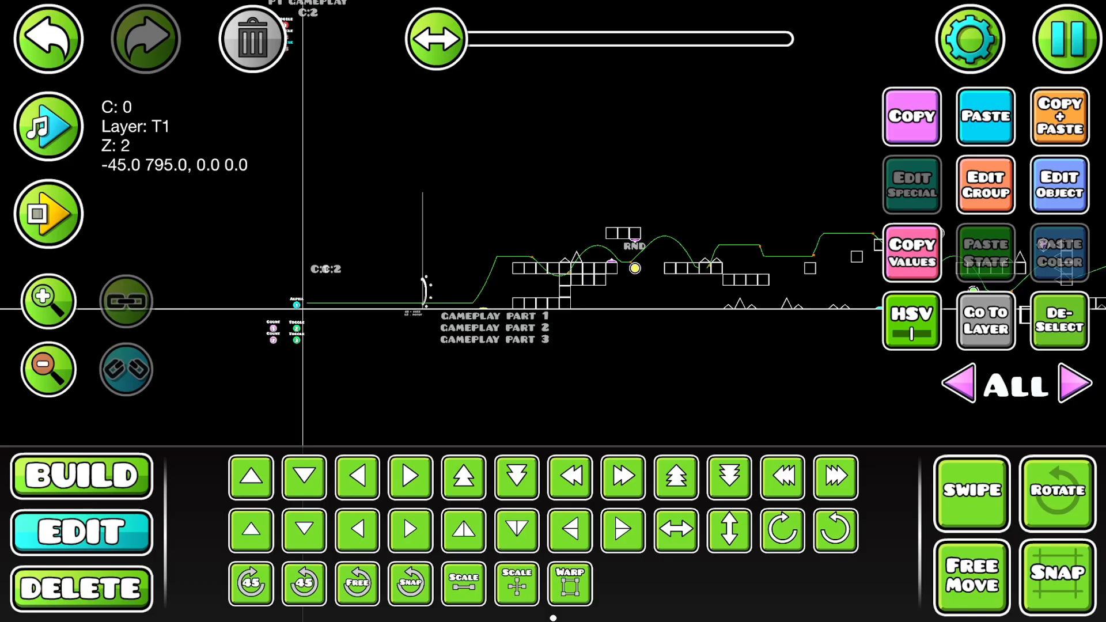
drag(530, 180, 309, 248)
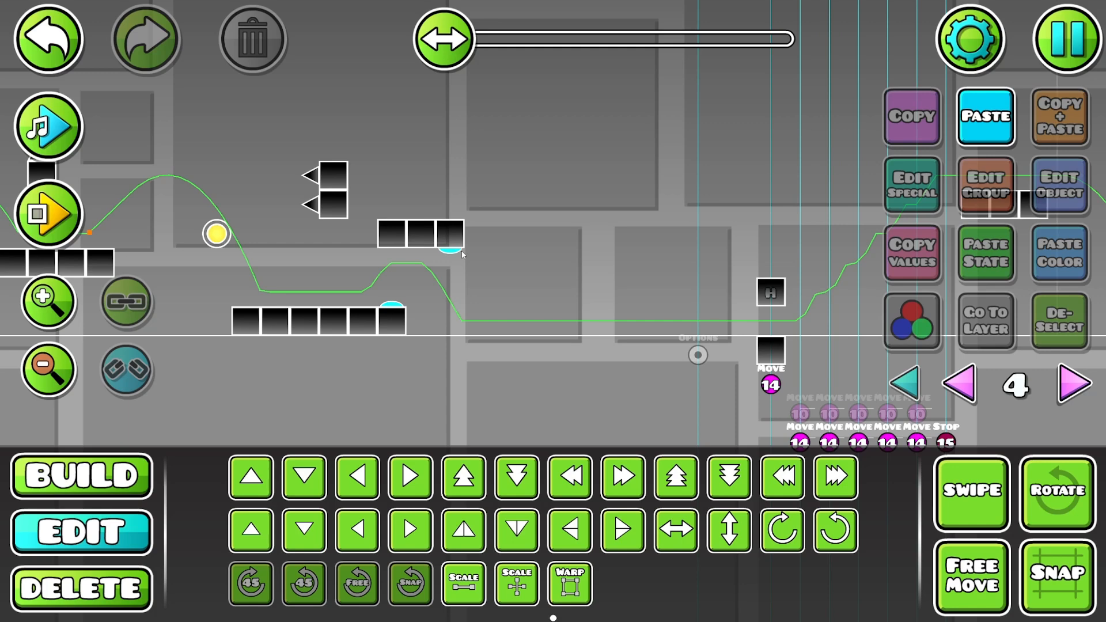
click(80, 210)
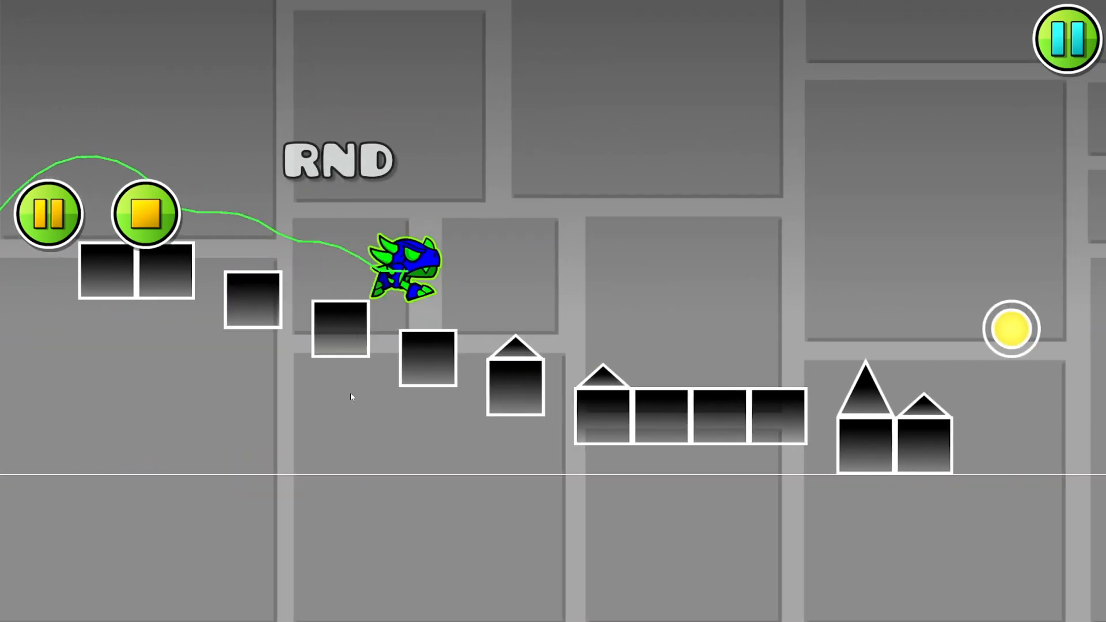
click(350, 393)
click(350, 393)
click(350, 393)
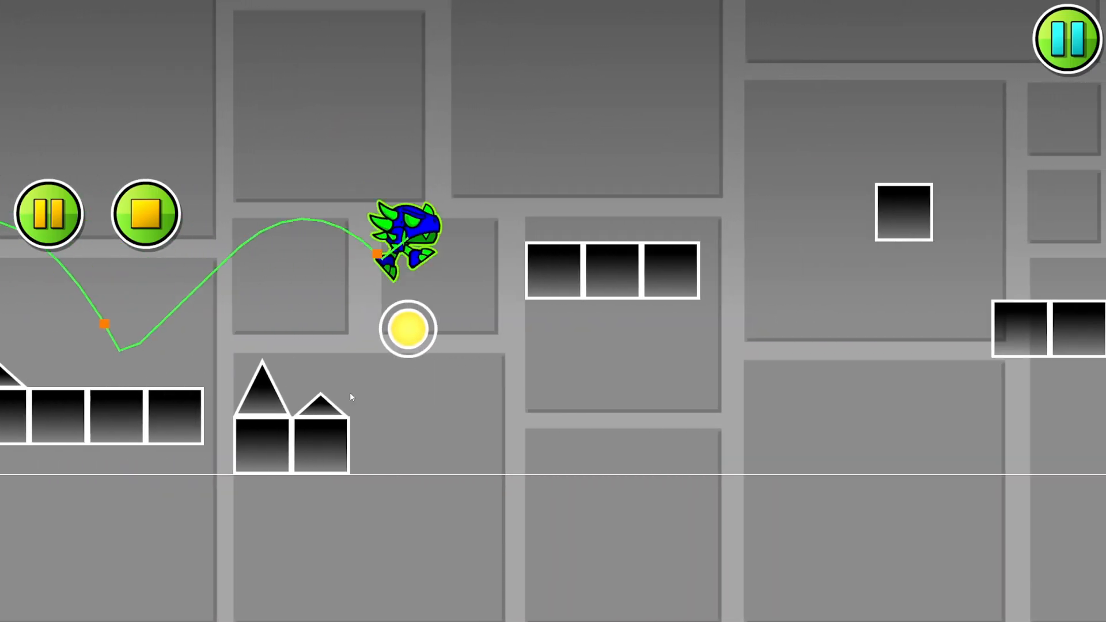
click(350, 392)
click(350, 392)
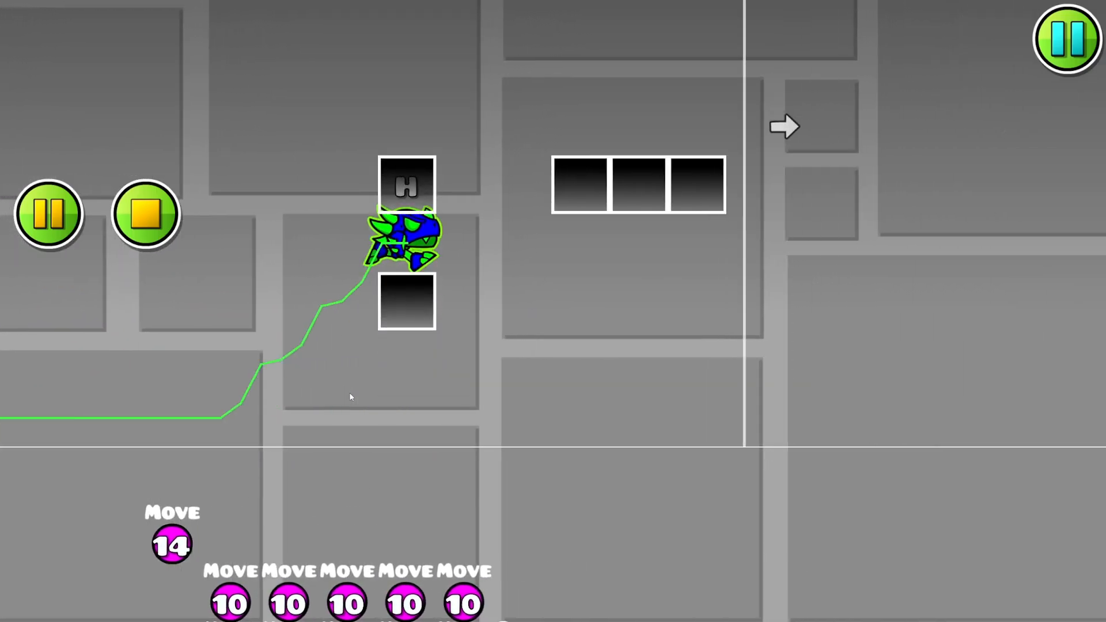
click(350, 394)
click(294, 379)
click(55, 222)
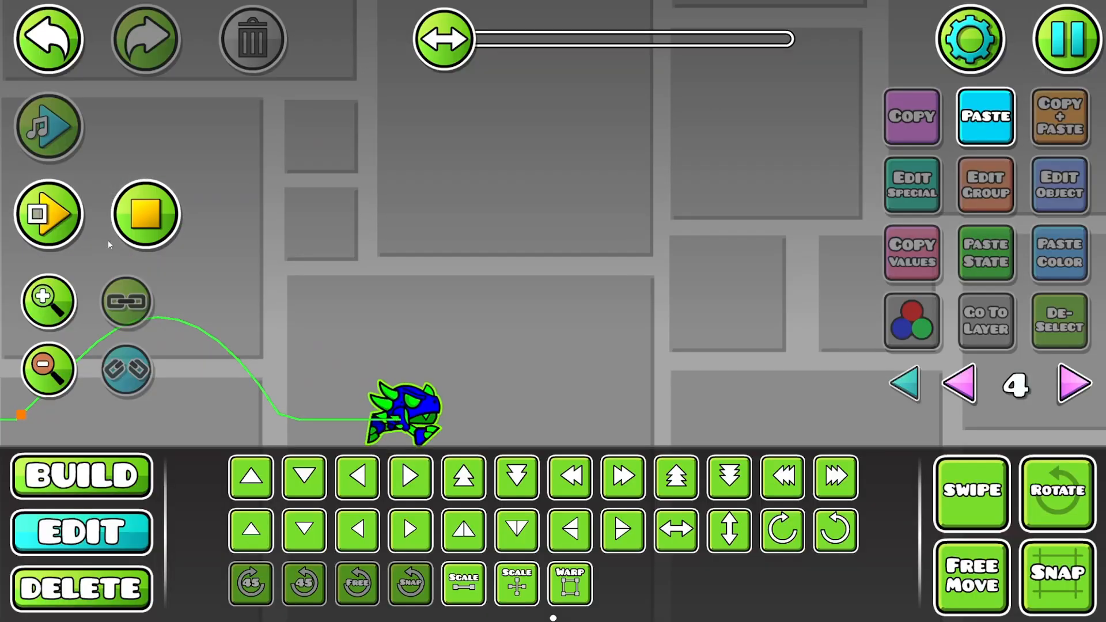
- Examine the layout of gameplay part 4 on layer 4 along the playtest path back to its beginning
drag(398, 327, 991, 287)
drag(394, 248, 751, 205)
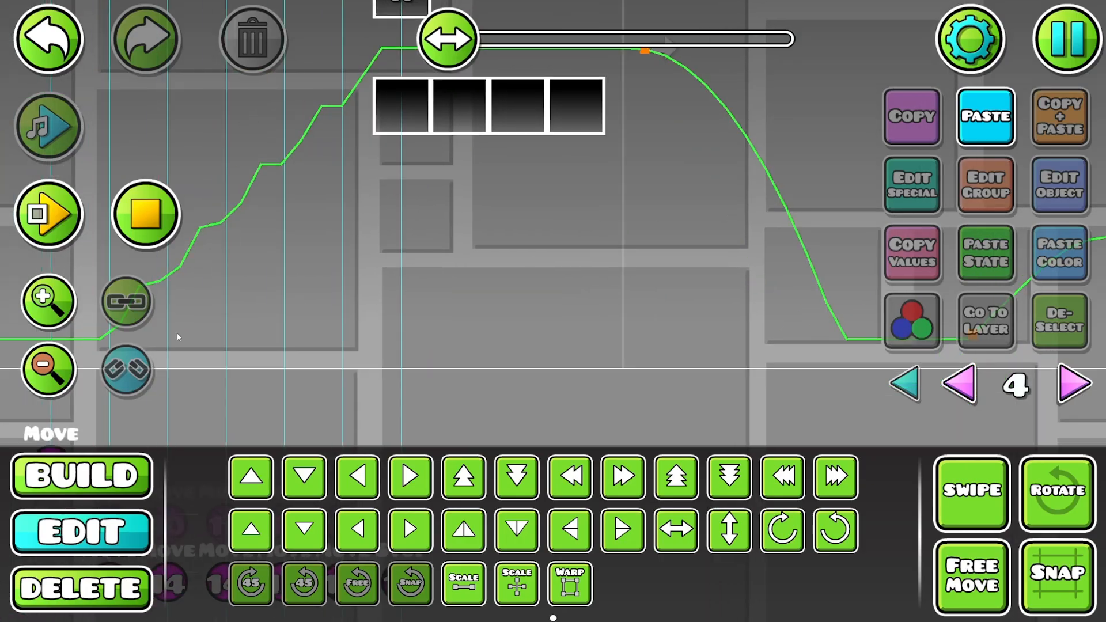
click(57, 369)
click(58, 369)
click(58, 369)
click(58, 370)
click(58, 370)
mouse_move(503, 296)
mouse_down()
mouse_move(699, 217)
mouse_move(518, 288)
mouse_up()
drag(478, 362, 909, 395)
drag(478, 388, 653, 375)
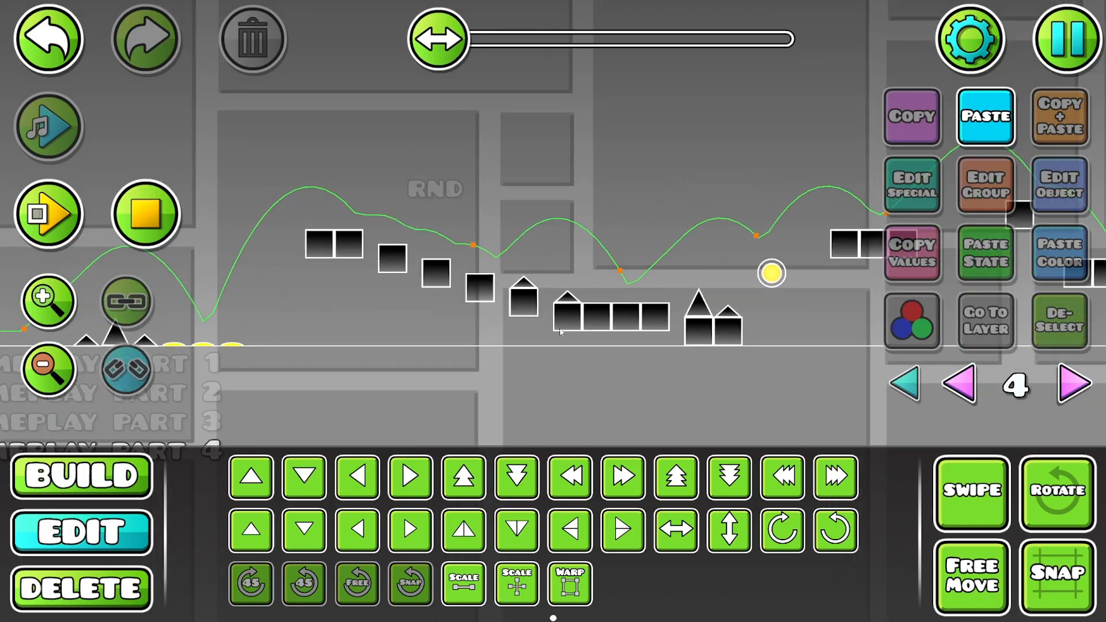
- Place a full-size spike flanked by two half-height spikes on the ground in the flat stretch before part 4's Move triggers
drag(611, 306, 353, 275)
drag(647, 245, 291, 222)
drag(571, 239, 466, 228)
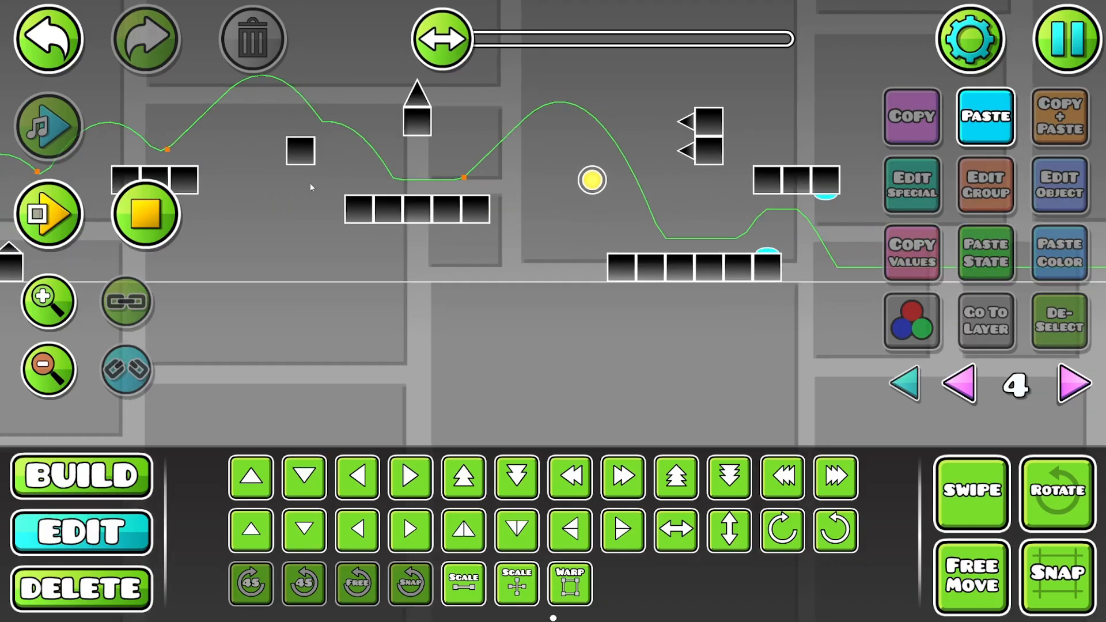
drag(366, 207, 332, 255)
drag(615, 288, 297, 269)
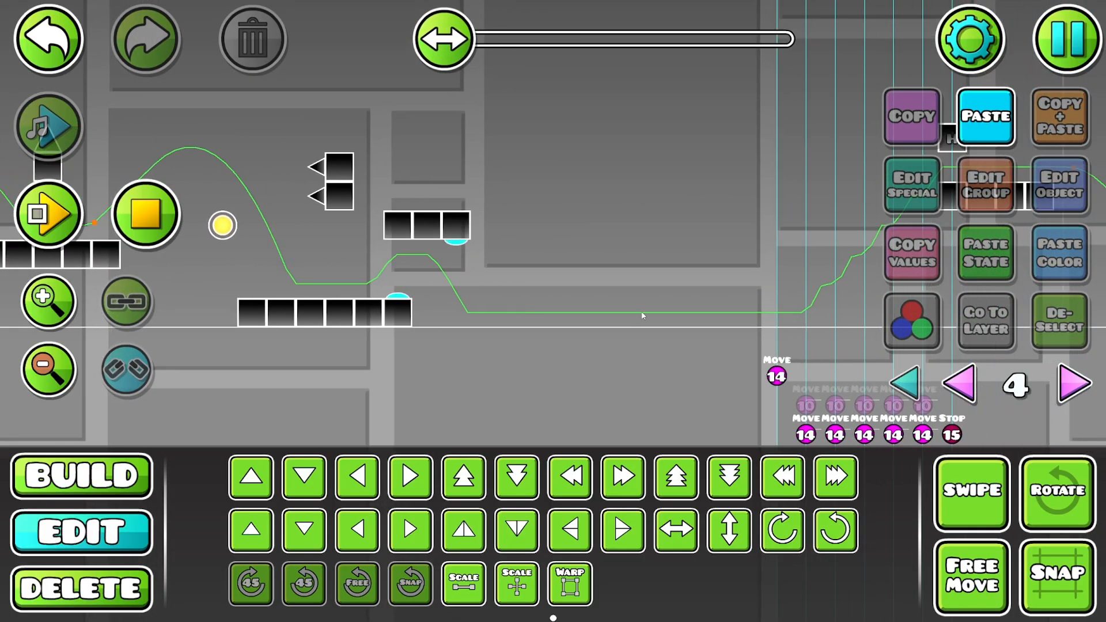
drag(642, 312, 367, 288)
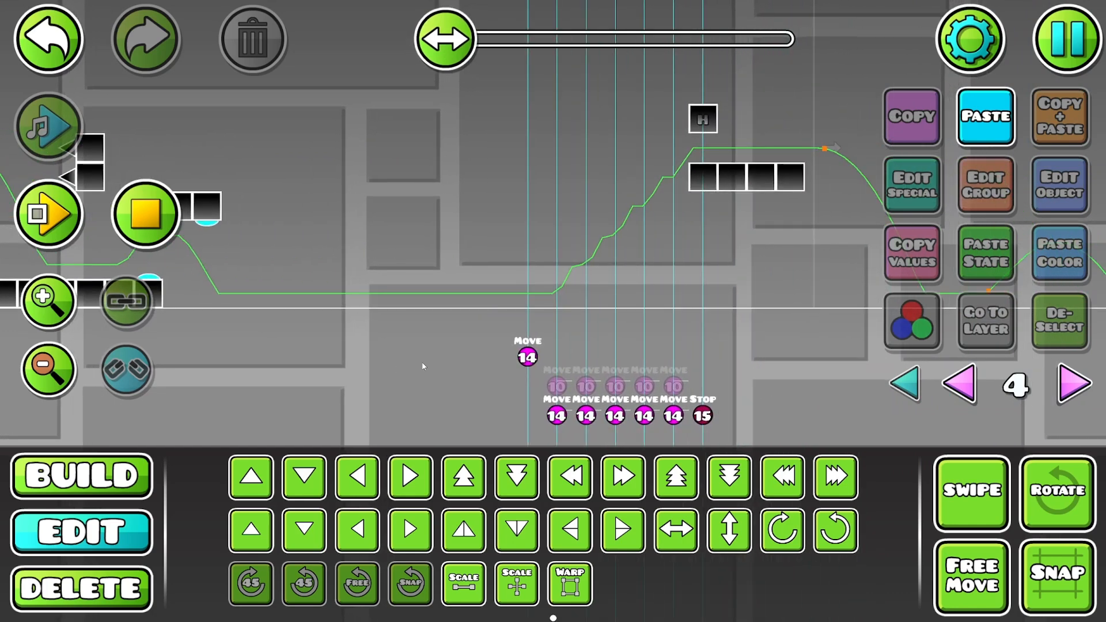
drag(423, 366, 536, 365)
click(82, 477)
click(313, 431)
click(251, 477)
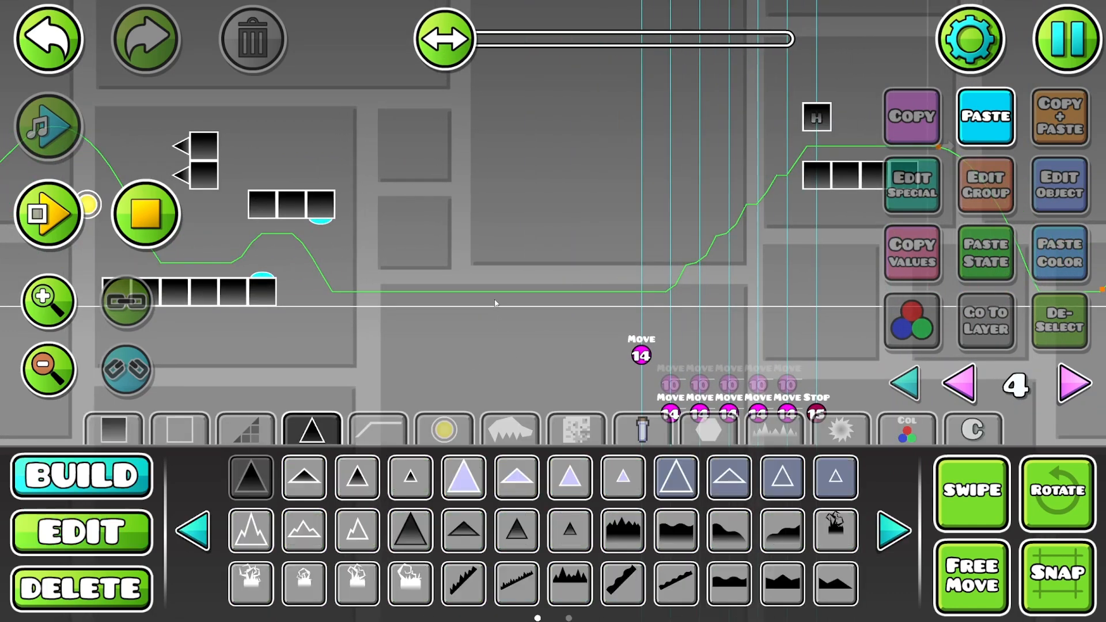
click(496, 303)
click(527, 293)
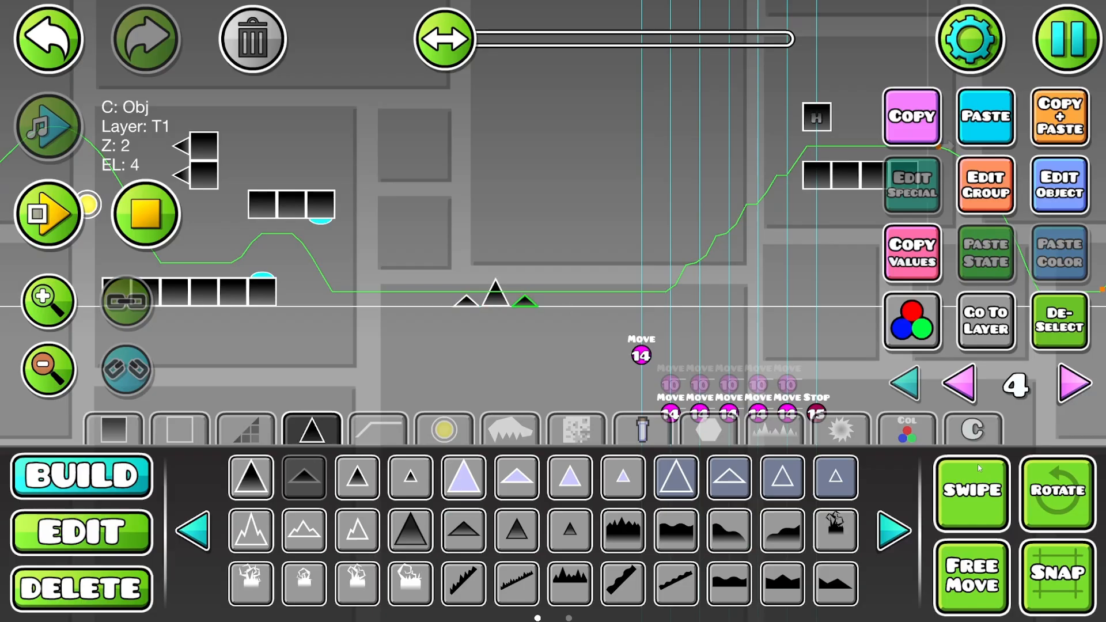
- Select the three new spikes together and shift them half a block back toward the level start
click(978, 467)
key(2)
drag(584, 313, 450, 277)
click(567, 529)
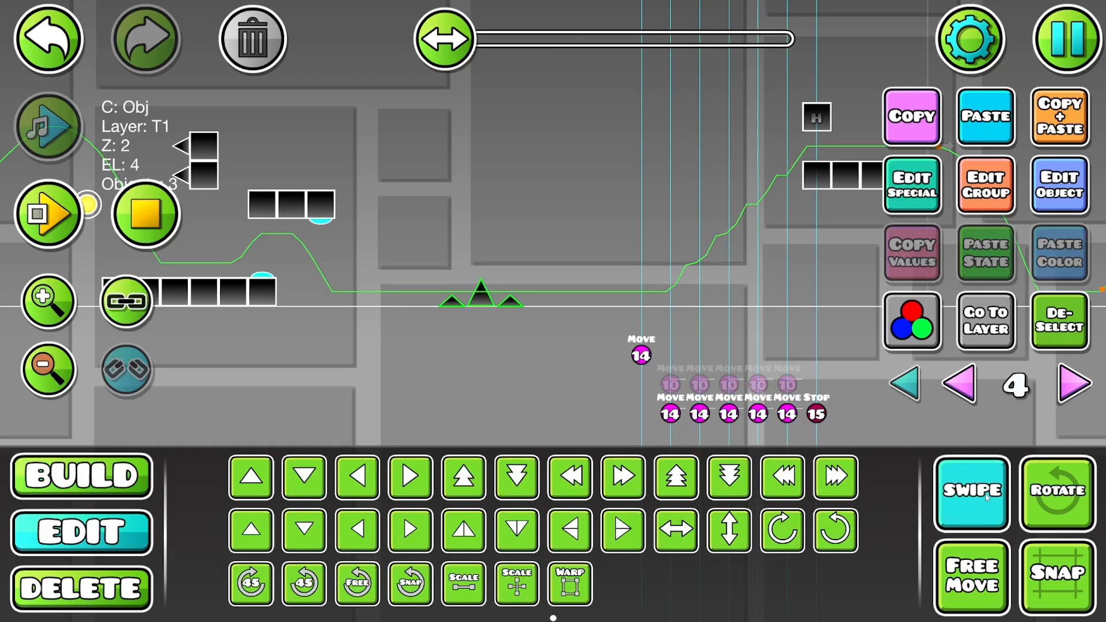
click(972, 491)
click(1059, 321)
- Stop the playtest and preview the song playback across the spikes and the first Move triggers
click(143, 189)
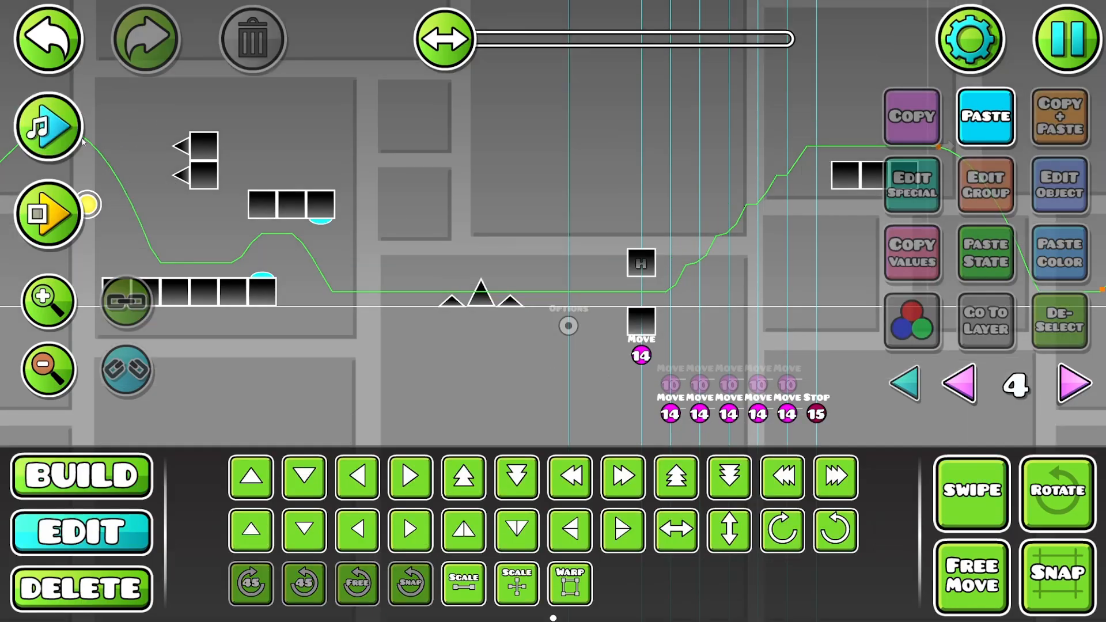
click(60, 129)
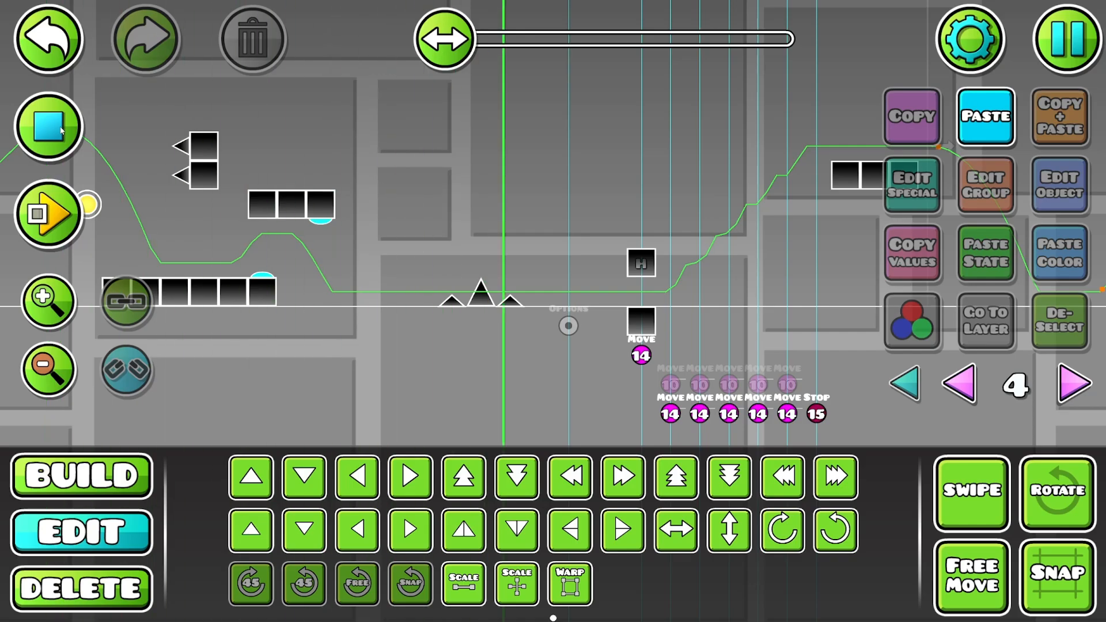
click(60, 128)
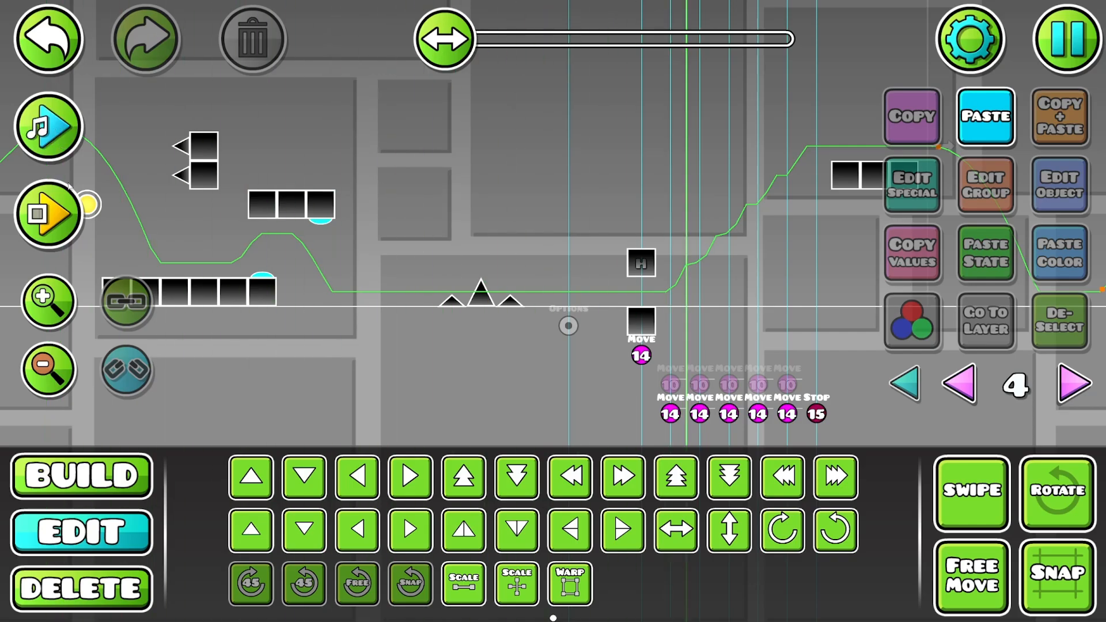
- Place a second Options trigger on layer 4 below the existing faded Options trigger, just before the Move triggers
key(1)
click(907, 429)
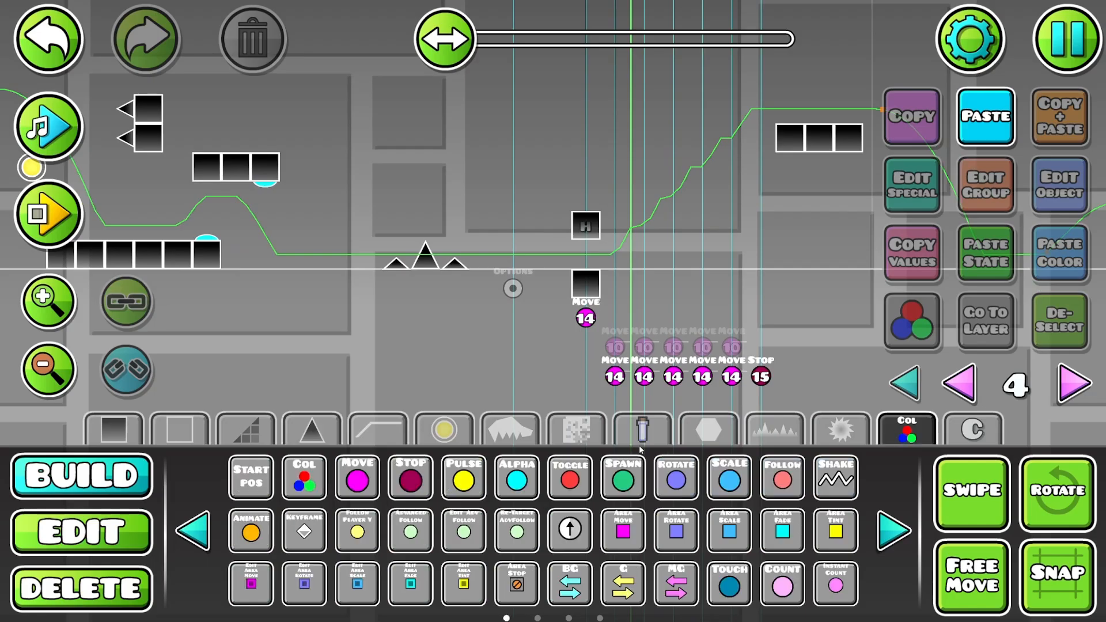
click(890, 541)
click(891, 546)
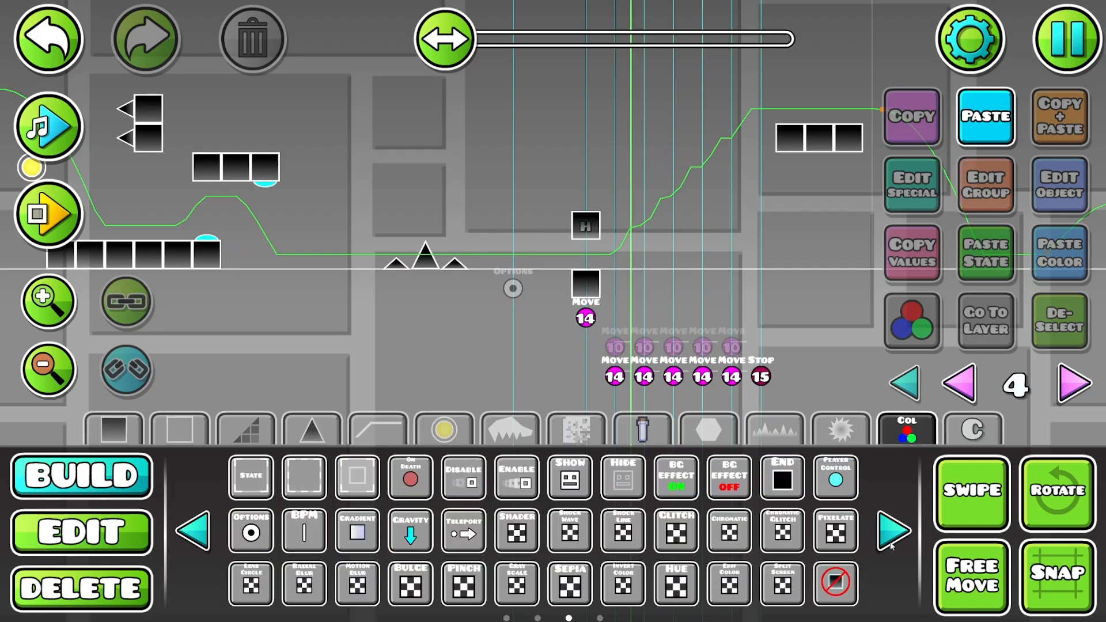
click(891, 546)
click(211, 535)
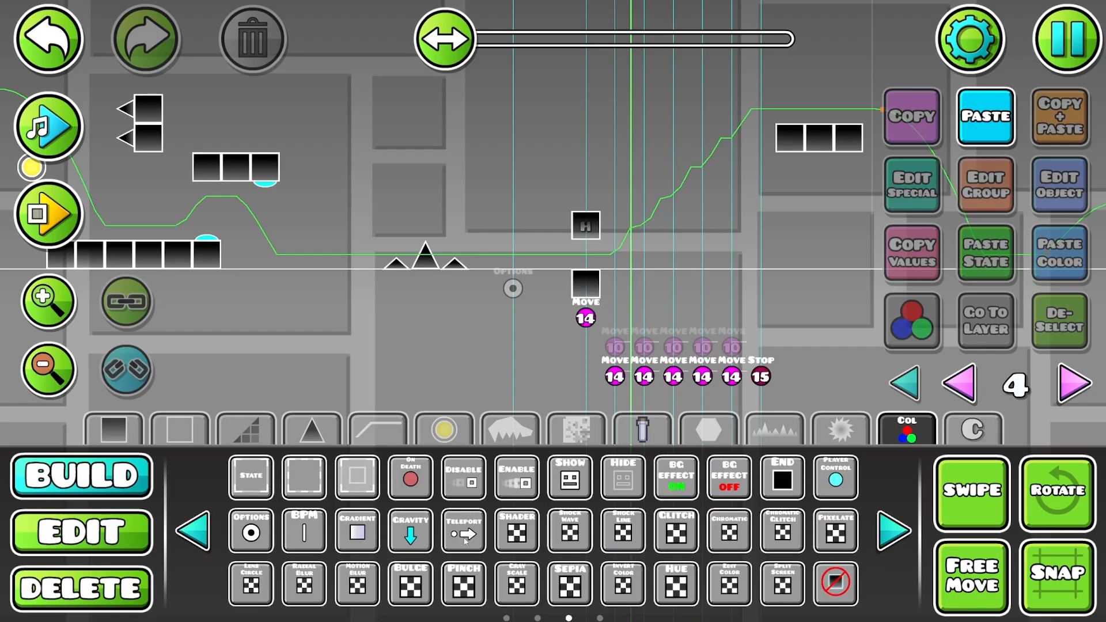
click(251, 531)
click(498, 347)
- Shift the new Options trigger half a block forward to align with the one above and edit its settings
key(2)
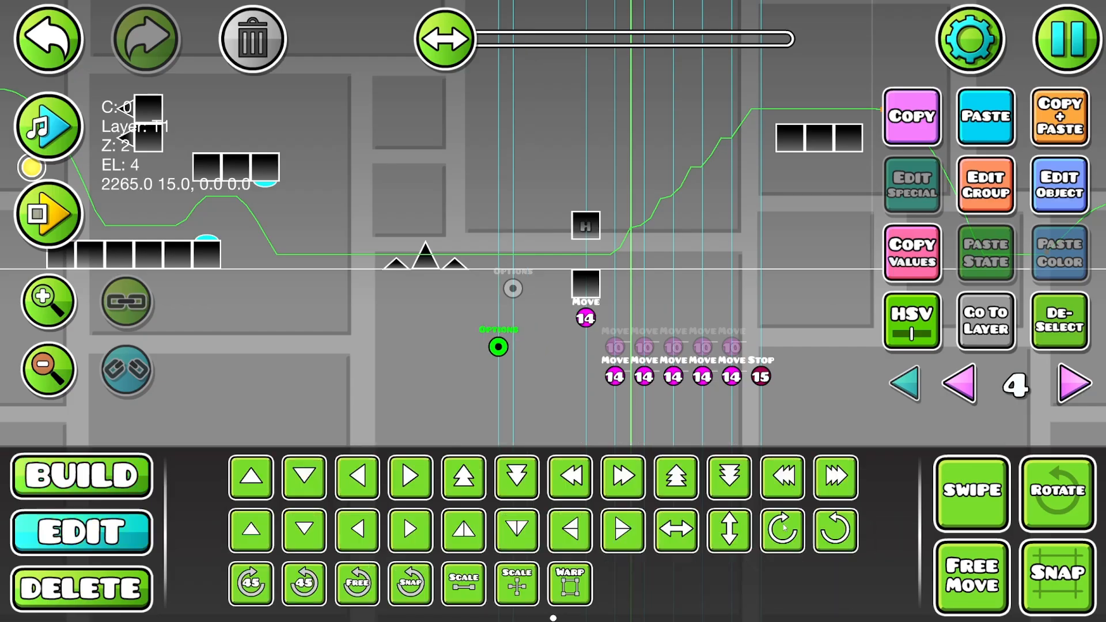
click(620, 527)
click(1079, 206)
click(573, 411)
click(573, 467)
click(553, 554)
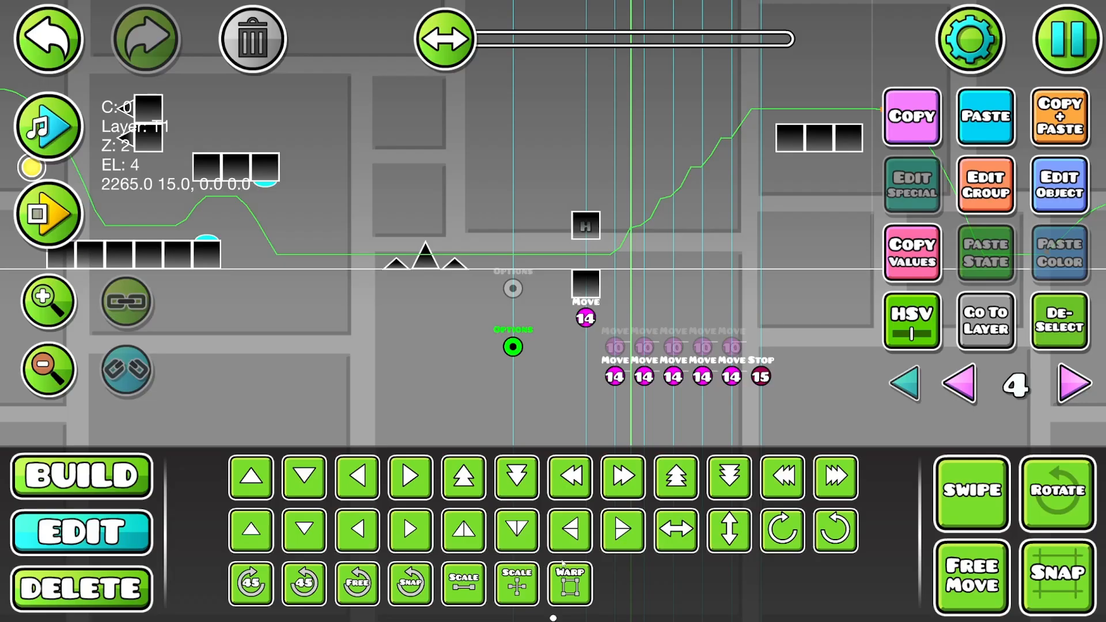
- Select all gameplay part 4 objects on layer 4 and add the next free group ID, 16, to them
scroll(194, 344, down, 2)
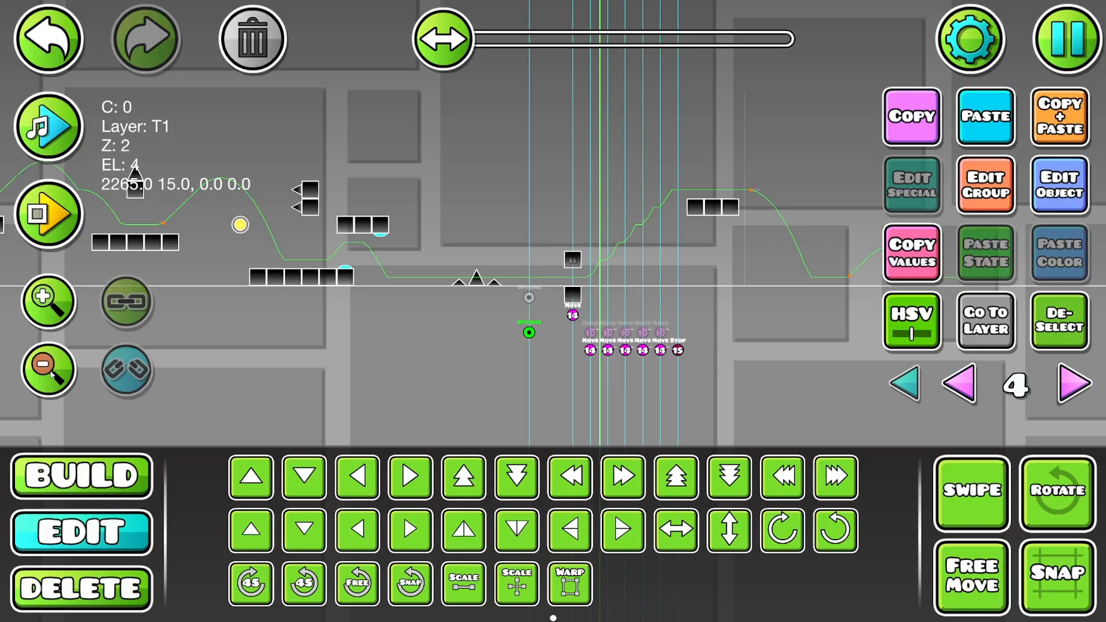
click(51, 374)
click(990, 510)
drag(838, 134, 320, 339)
click(959, 494)
drag(444, 268, 860, 288)
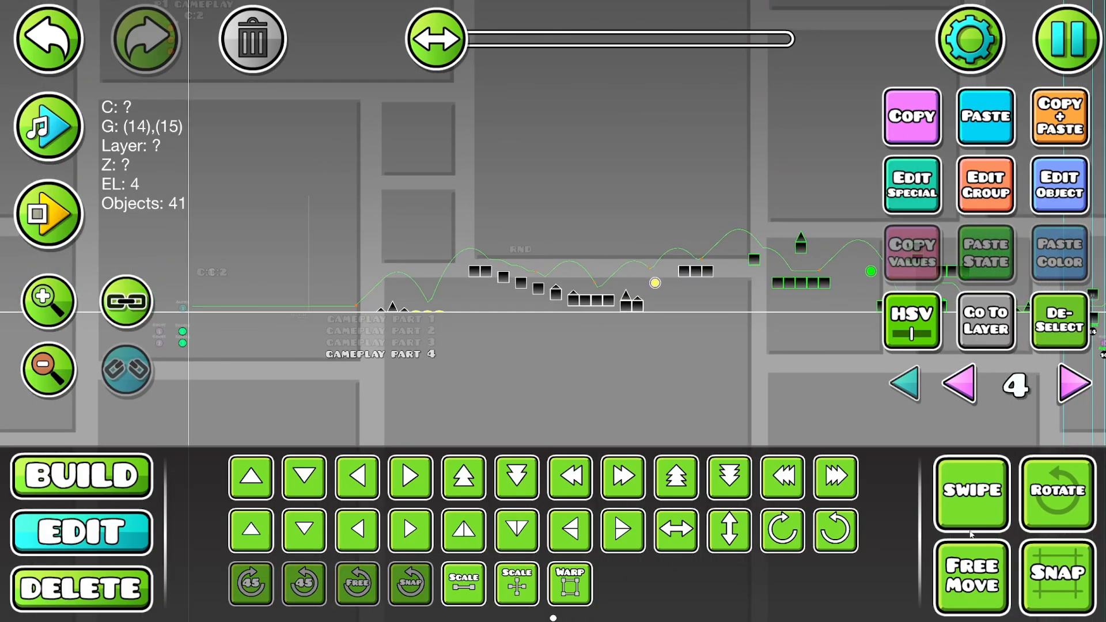
click(973, 532)
drag(803, 183, 342, 315)
click(983, 210)
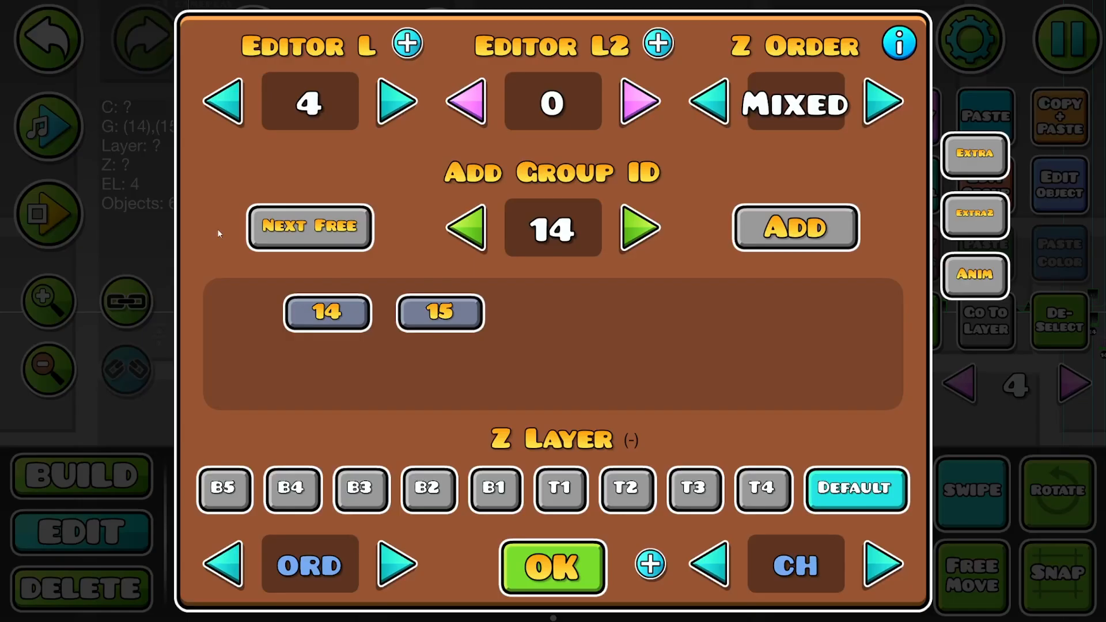
click(254, 226)
click(794, 227)
click(565, 573)
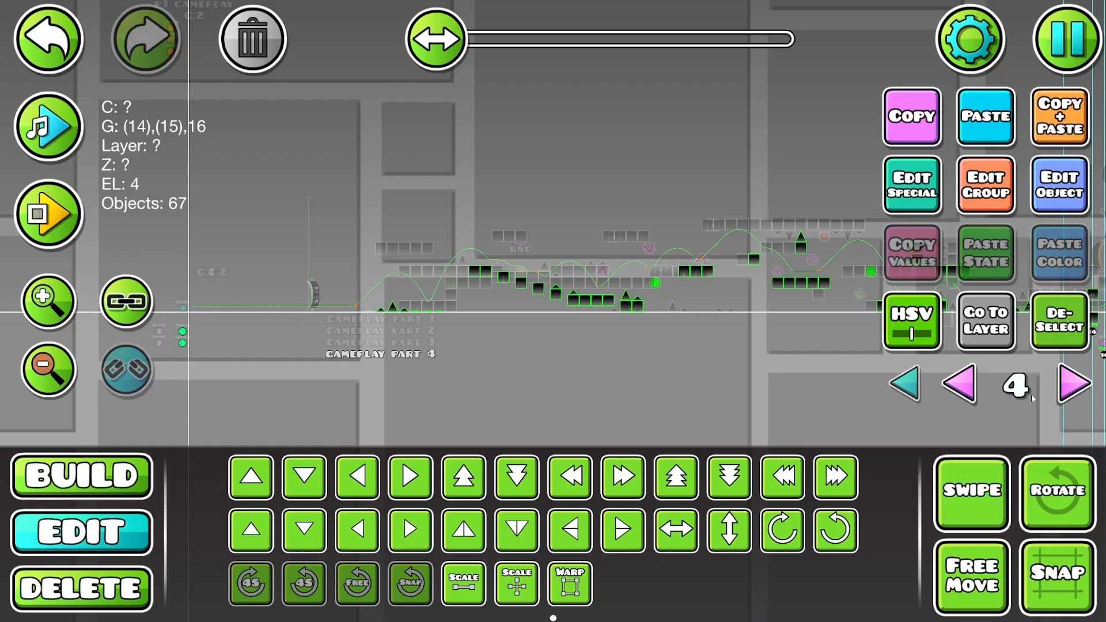
click(1058, 321)
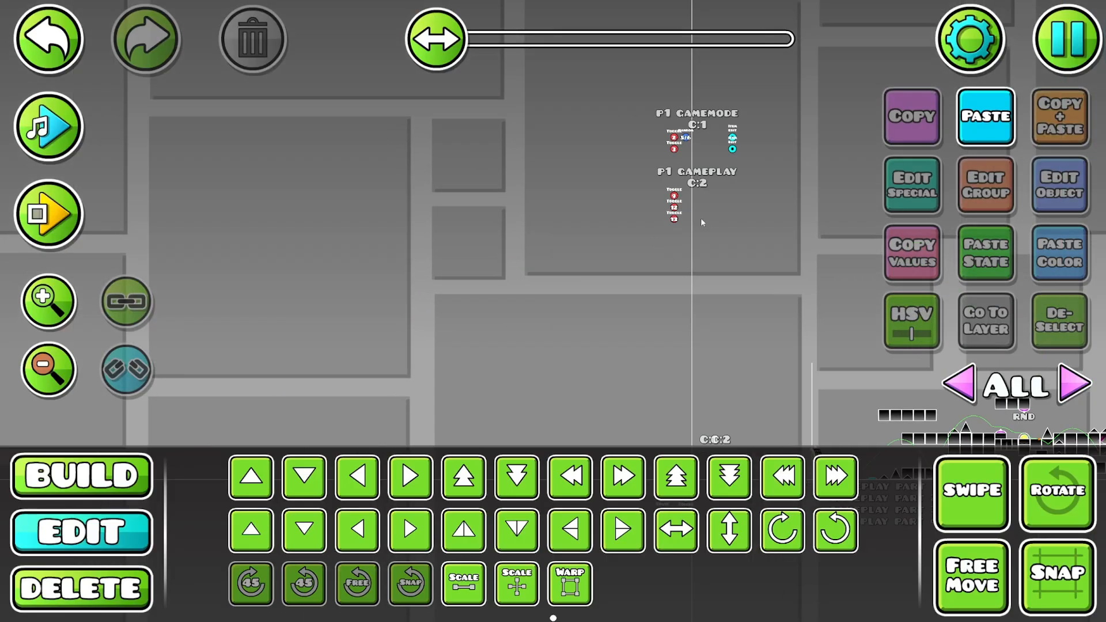
- Duplicate the lowest toggle trigger under P1 GAMEPLAY, move the copy below it and set its group ID to 16
click(674, 219)
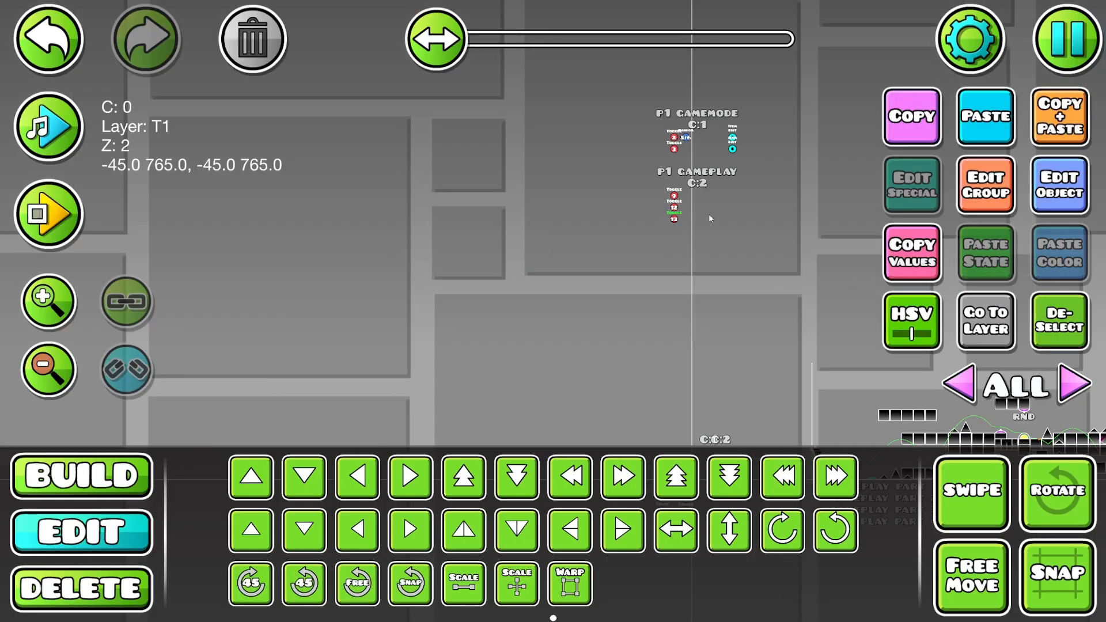
click(1037, 120)
click(1045, 184)
click(651, 249)
click(651, 249)
click(651, 249)
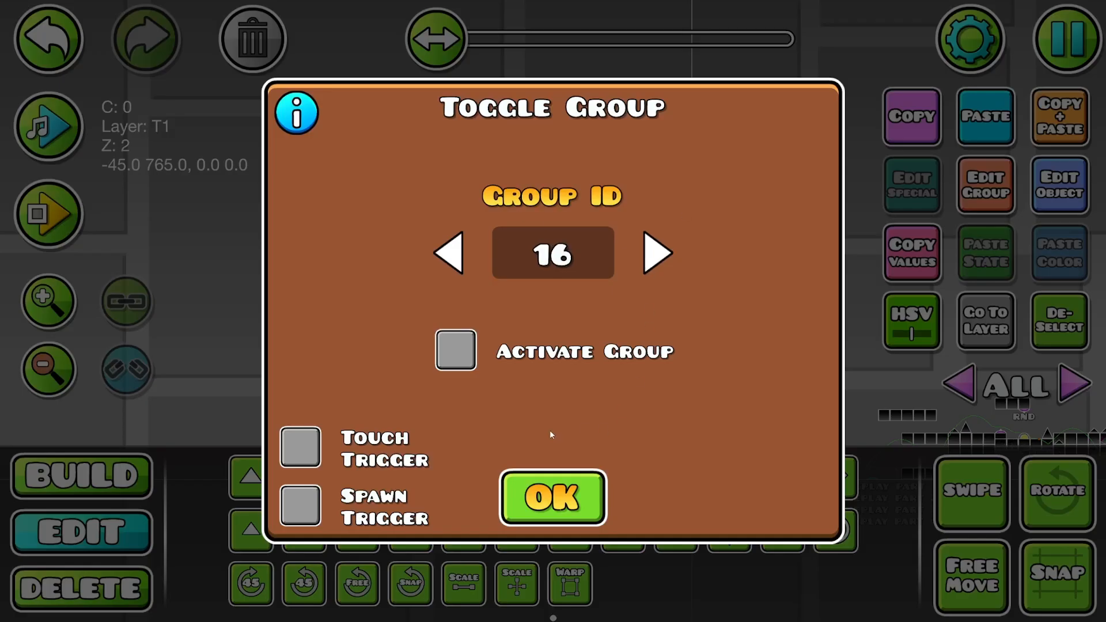
click(553, 494)
click(1058, 321)
- Examine the overlapping gameplay parts with all layers shown, checking the groups of the selected area and a single block
drag(609, 298, 330, 205)
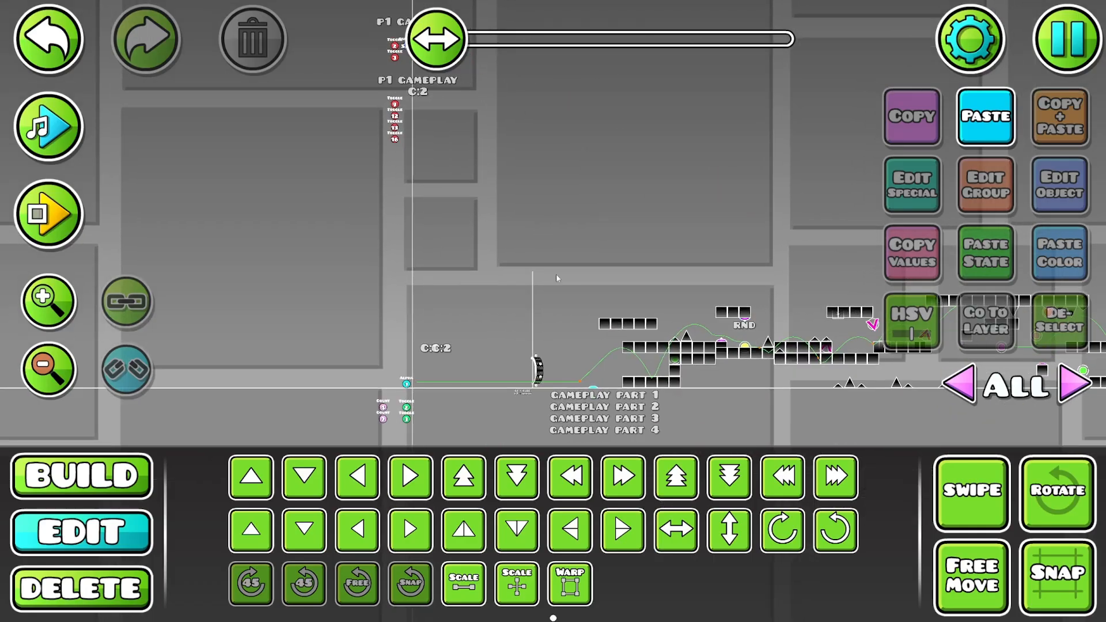
drag(690, 280, 370, 205)
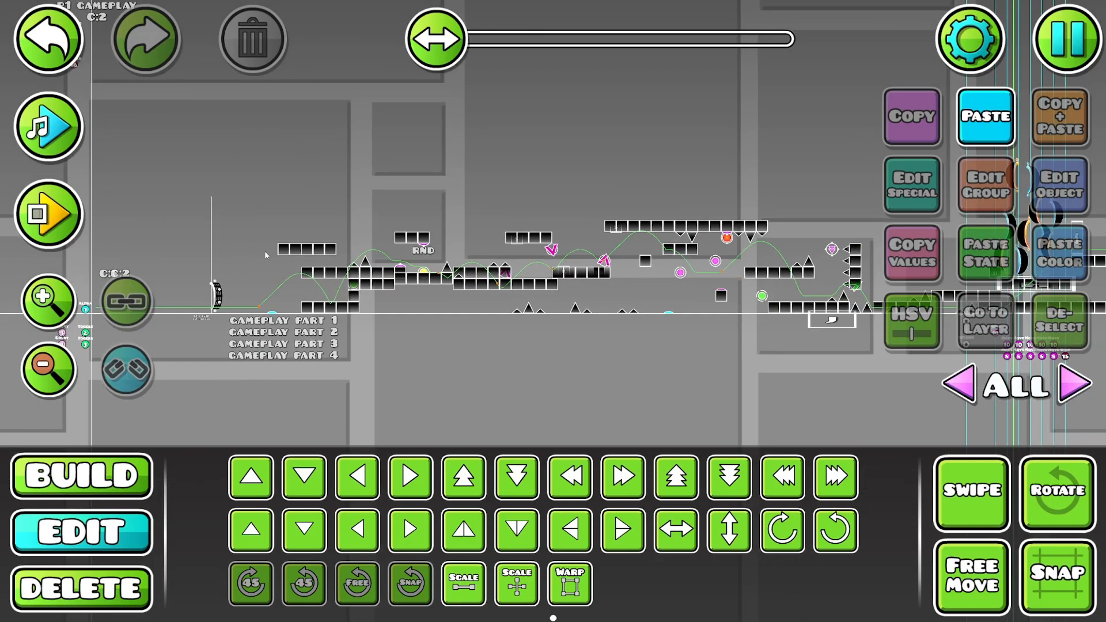
click(67, 280)
drag(510, 334, 427, 351)
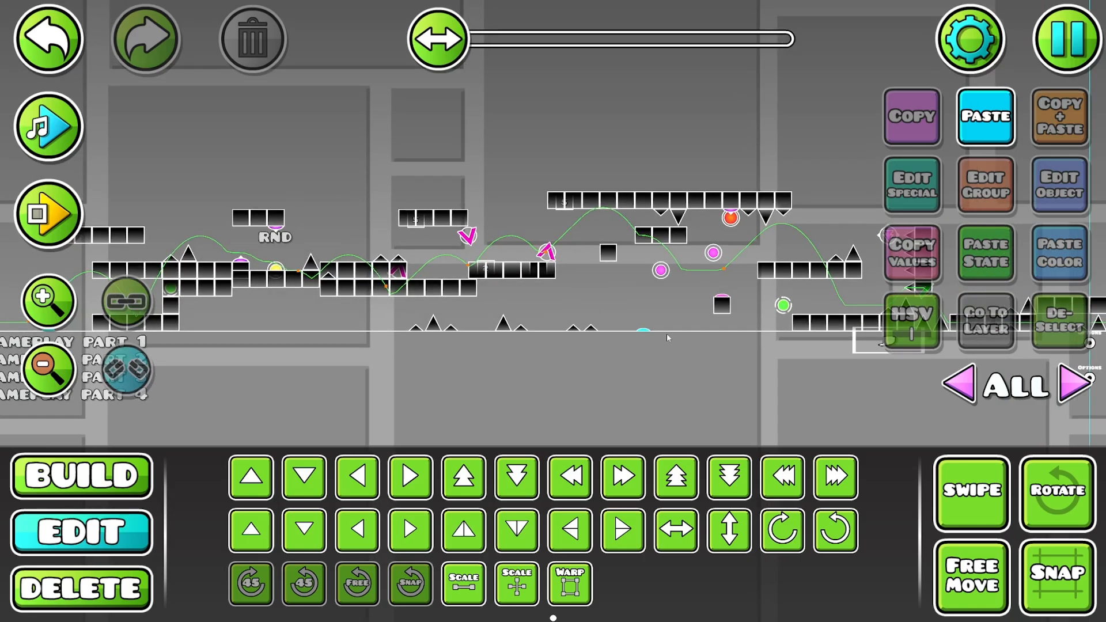
drag(607, 303, 772, 305)
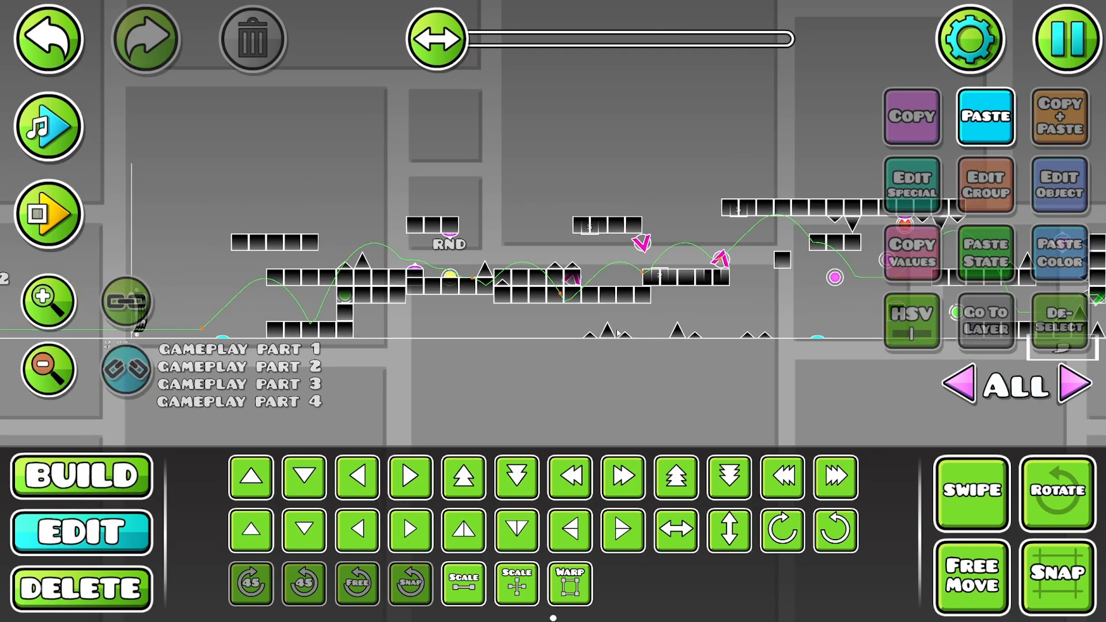
drag(295, 257, 647, 353)
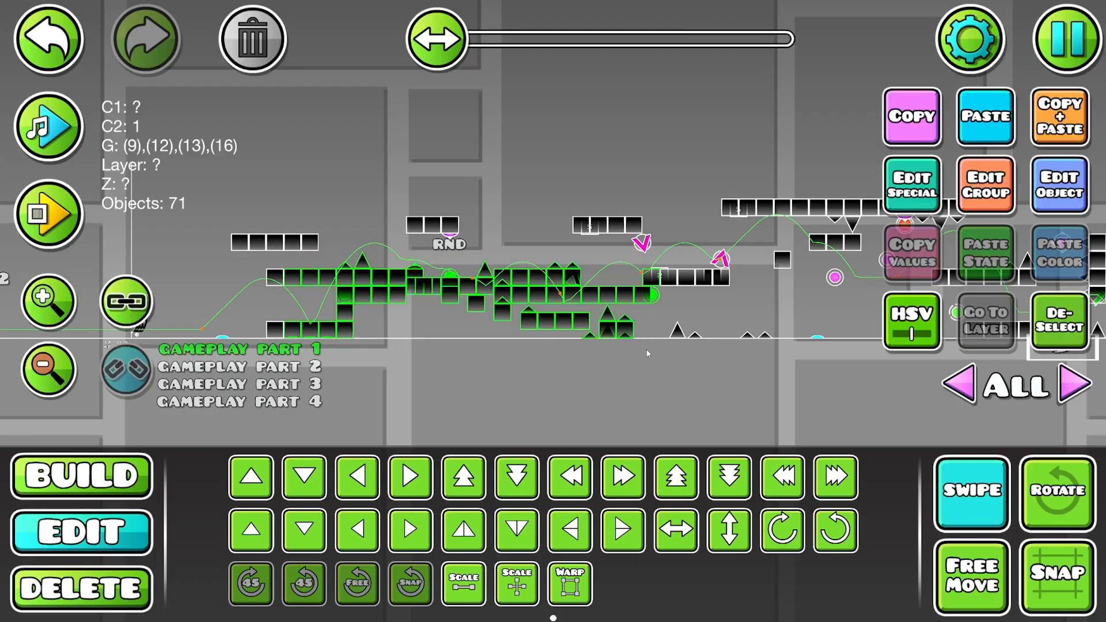
click(972, 489)
click(1057, 322)
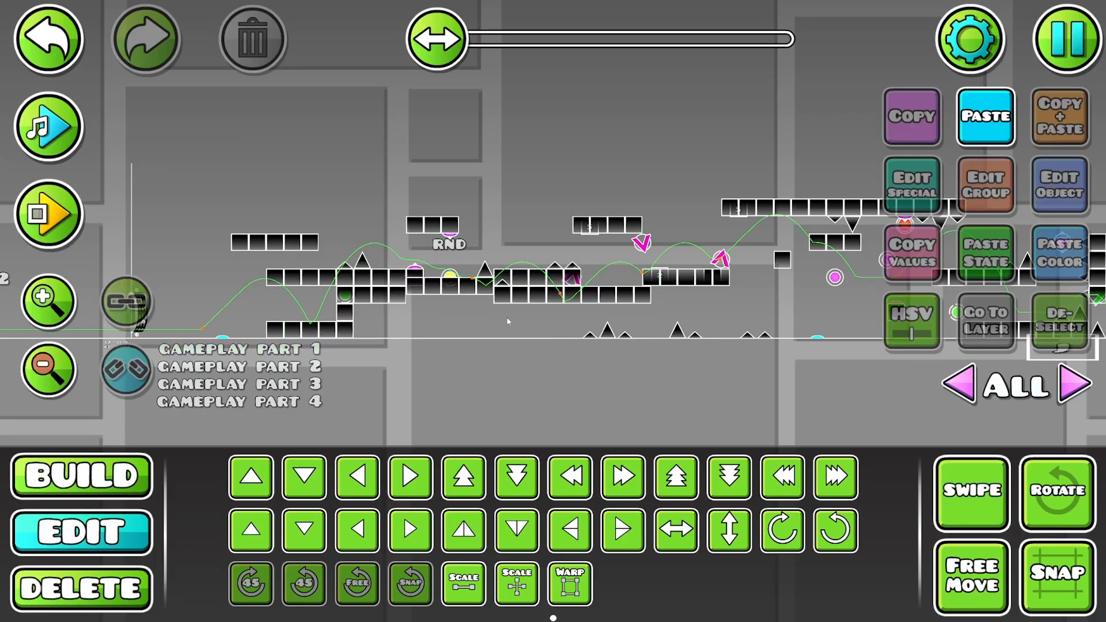
click(476, 307)
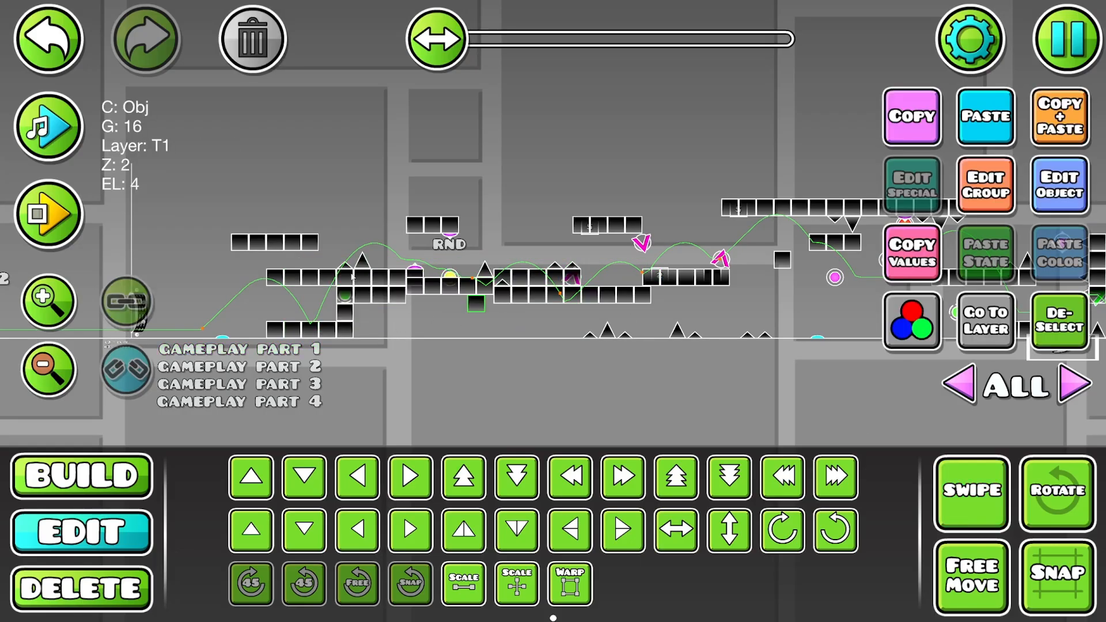
- Examine the end of the overlapping gameplay parts around the portals and Move triggers, checking the selected objects' groups
drag(708, 241, 441, 225)
drag(684, 282, 367, 300)
drag(642, 278, 573, 290)
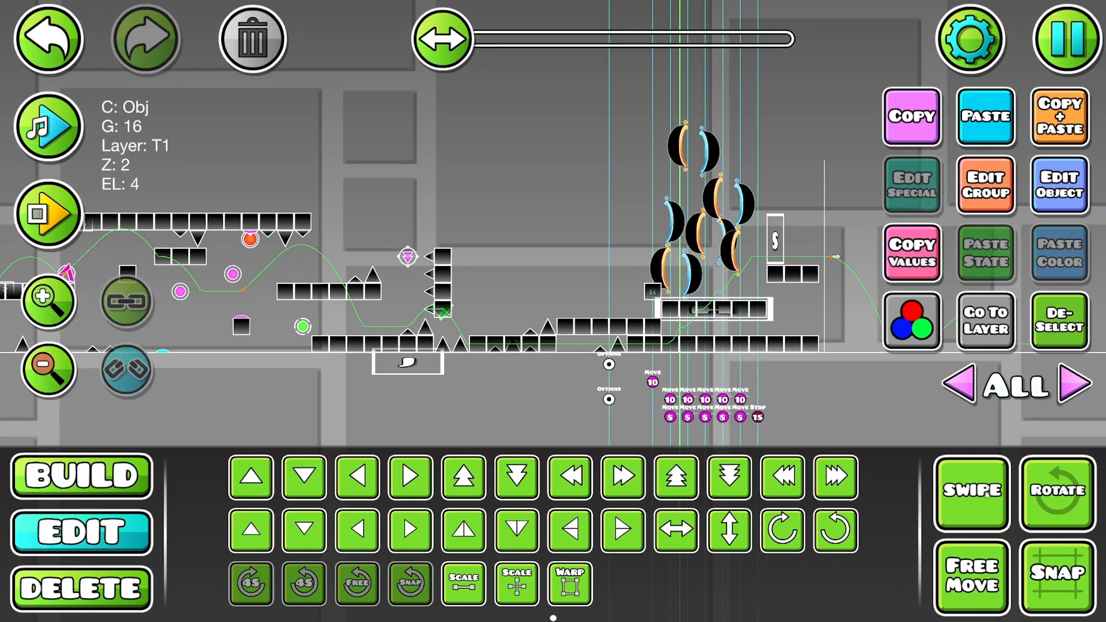
click(986, 495)
drag(431, 196, 398, 137)
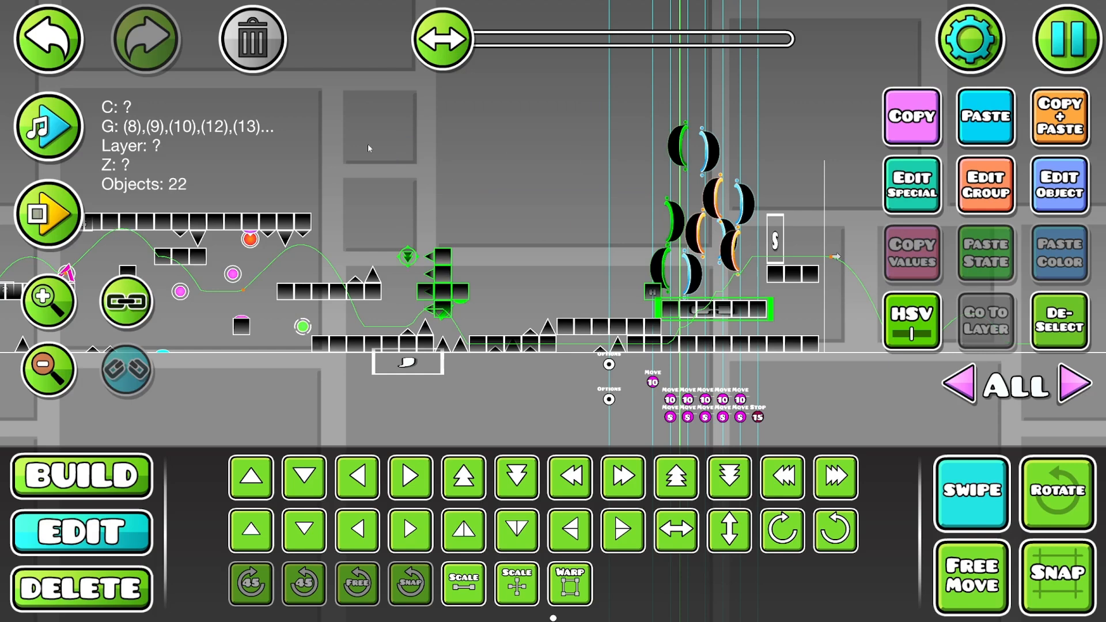
click(972, 489)
click(1059, 320)
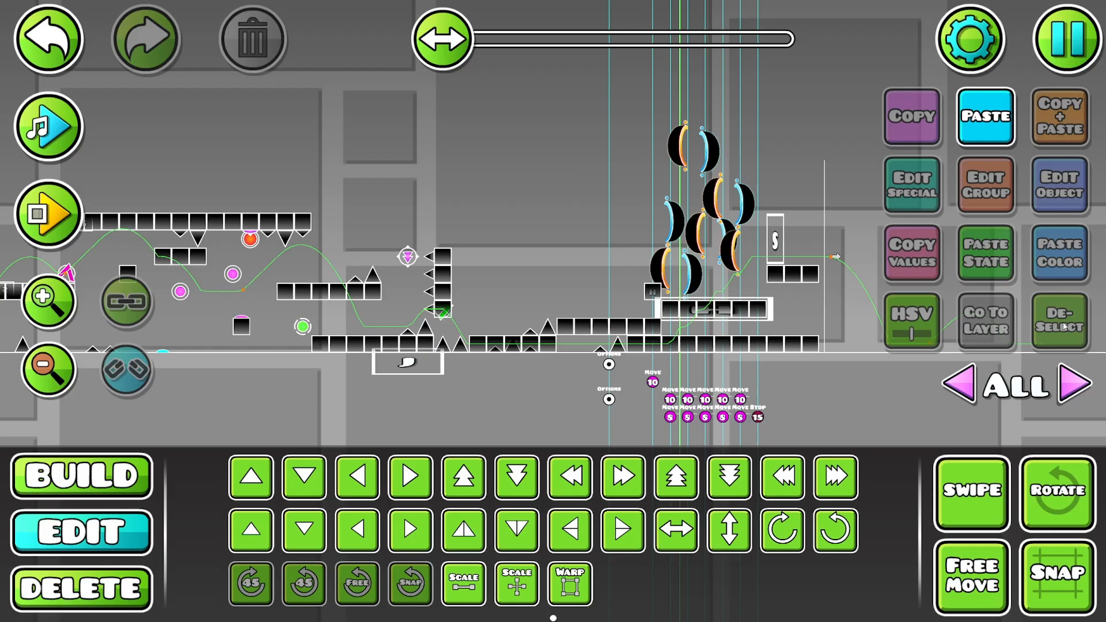
- Look over the empty stretch beyond the second RND marker and return to the gameplay parts
drag(852, 259, 61, 270)
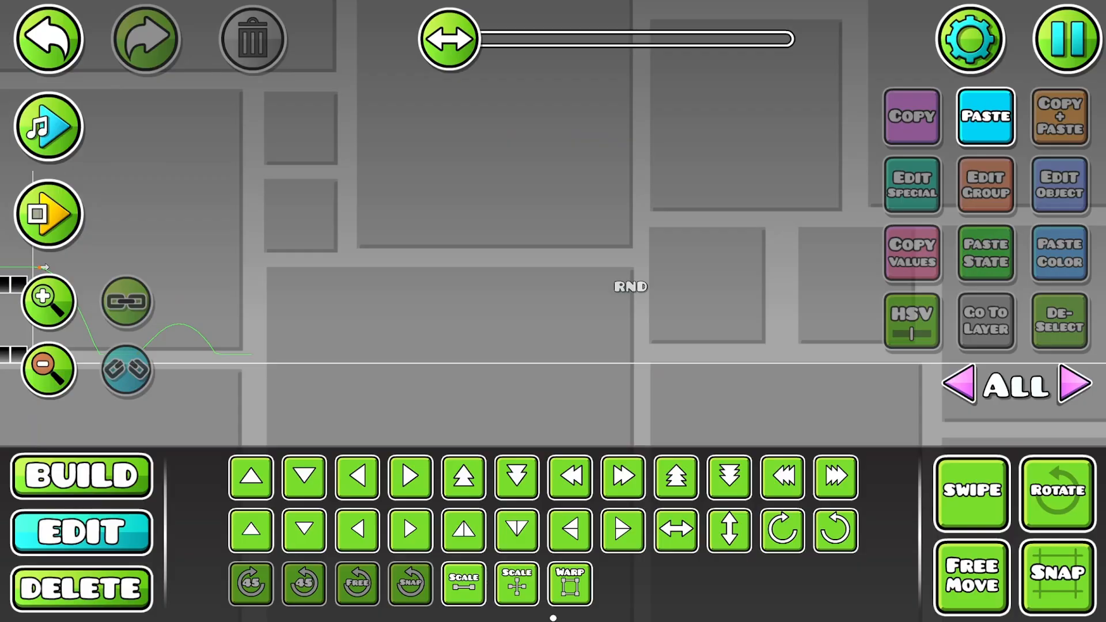
scroll(118, 357, down, 8)
drag(439, 39, 561, 39)
drag(474, 172, 322, 164)
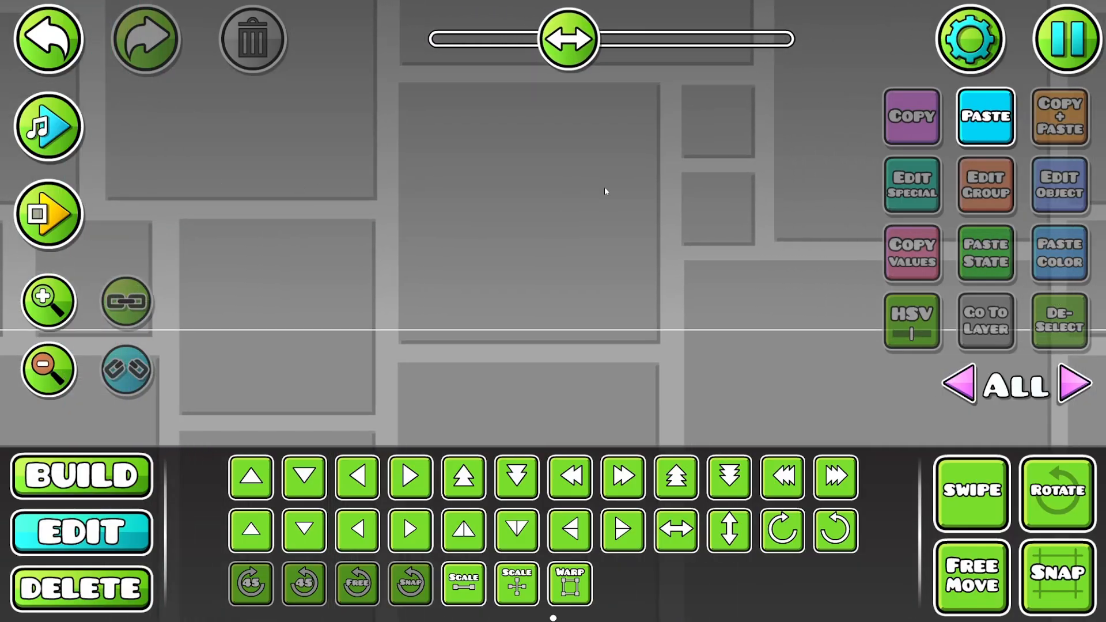
drag(605, 190, 674, 71)
drag(553, 39, 416, 49)
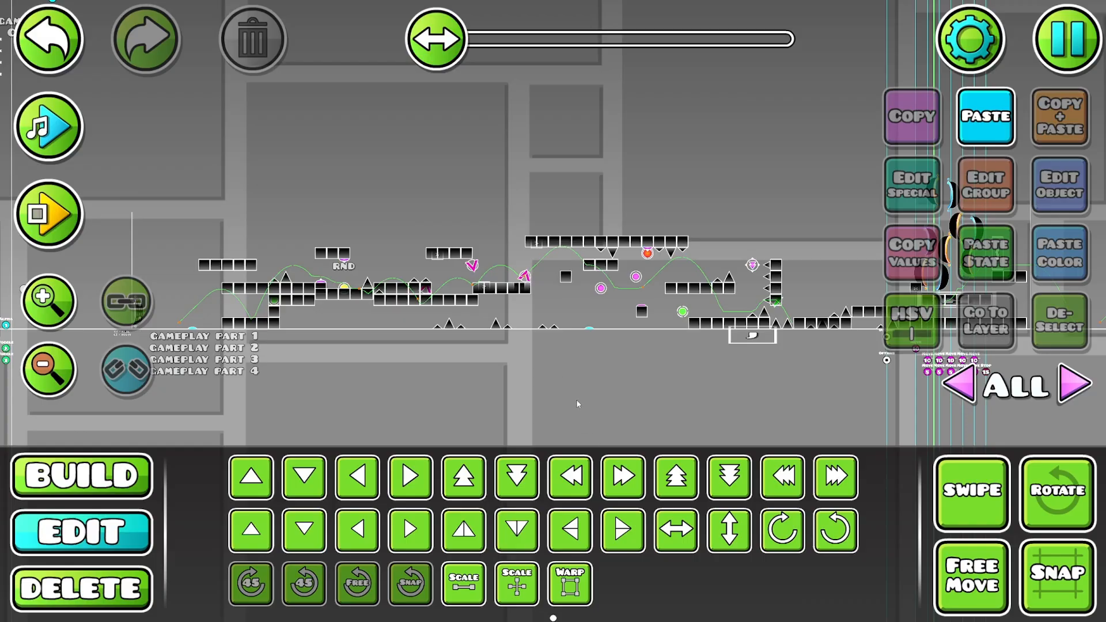
- Open the object palette over the empty space above the gameplay parts near the level start
drag(355, 168, 322, 283)
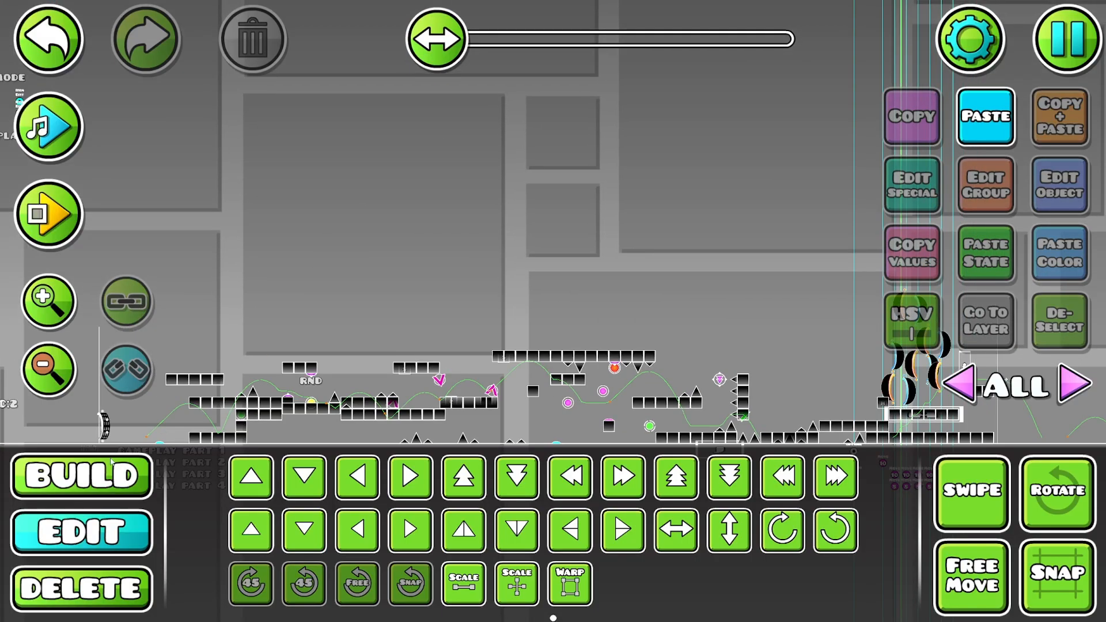
click(108, 467)
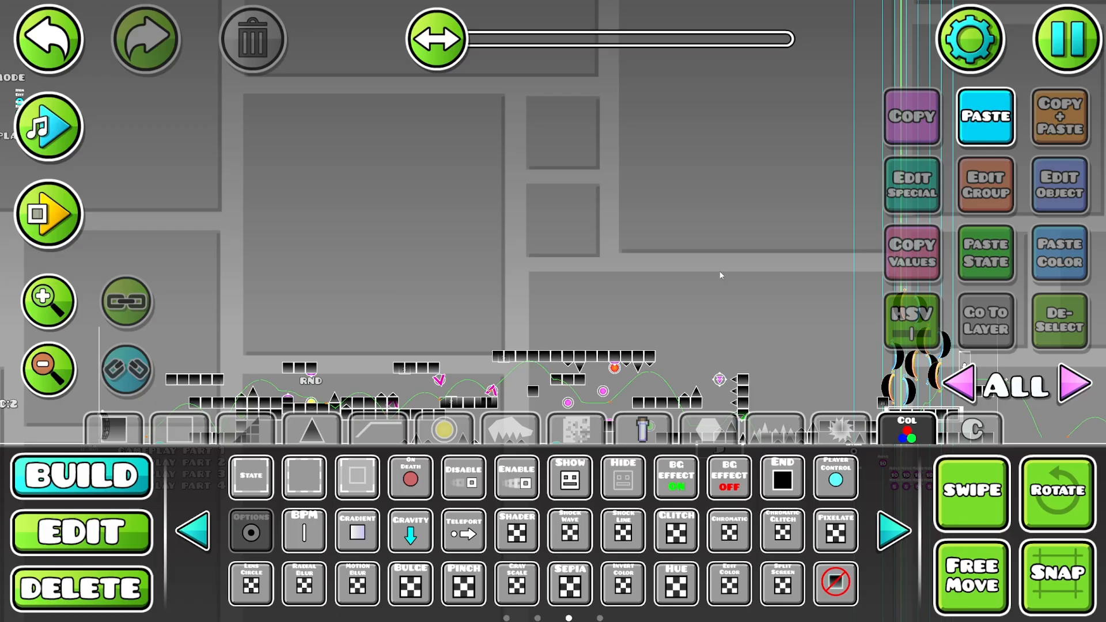
- Duplicate the "GAMEPLAY PART 4" label and move the copy directly below it
drag(506, 403, 731, 195)
drag(475, 245, 607, 244)
click(563, 277)
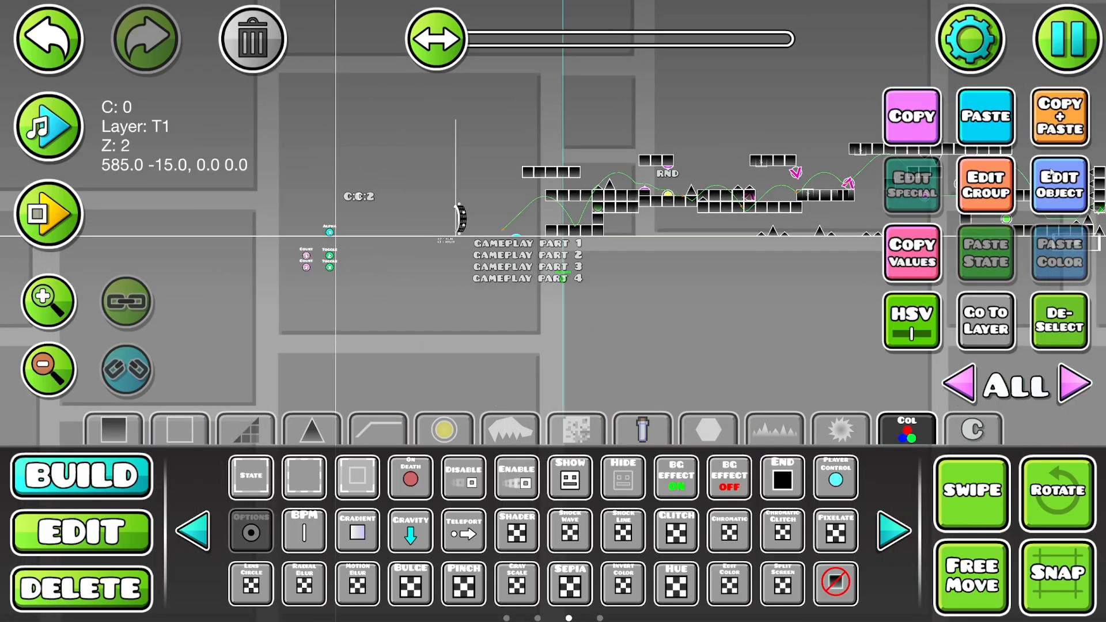
key(3)
key(2)
click(534, 278)
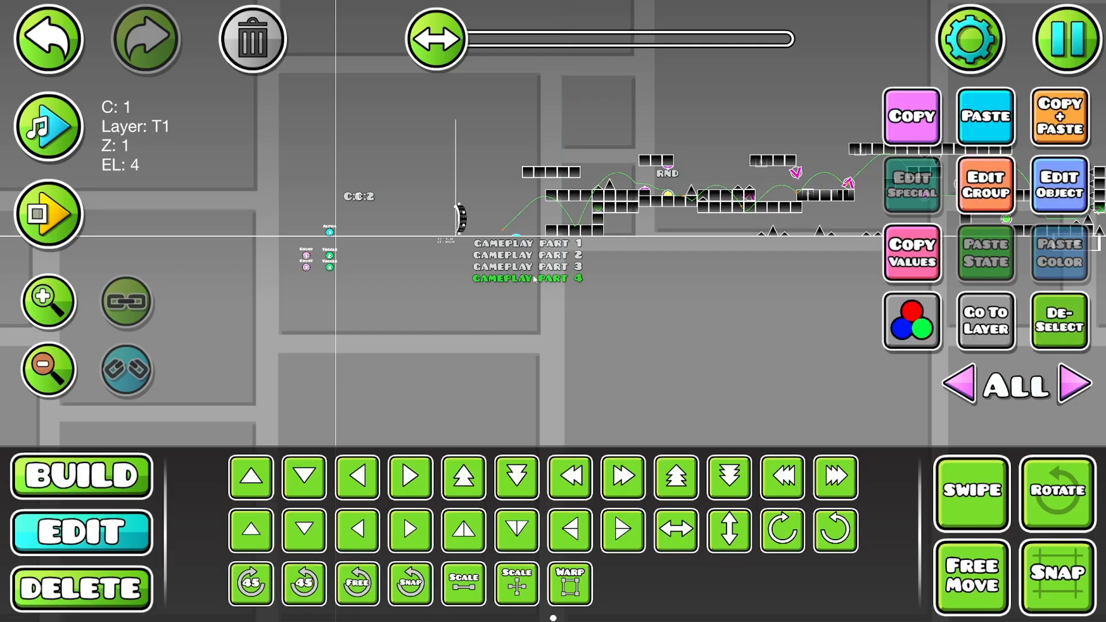
click(1042, 124)
key(s)
- Change the copied label's text to "GAMEPLAY PART 5"
click(1049, 183)
click(809, 72)
click(694, 237)
click(735, 233)
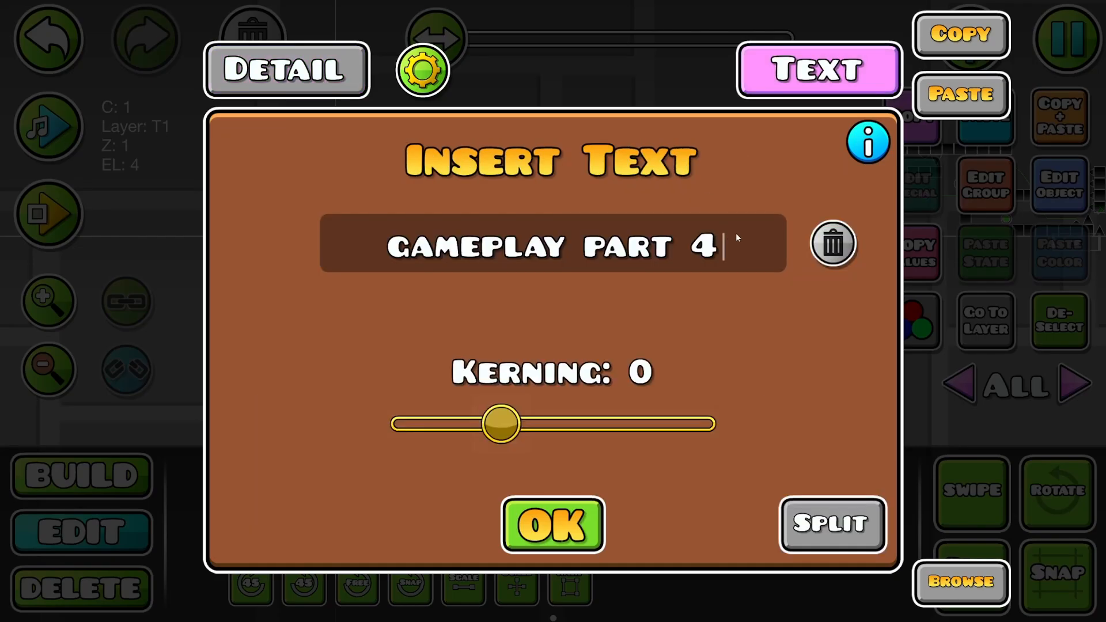
key(BackSpace)
text(5)
click(553, 524)
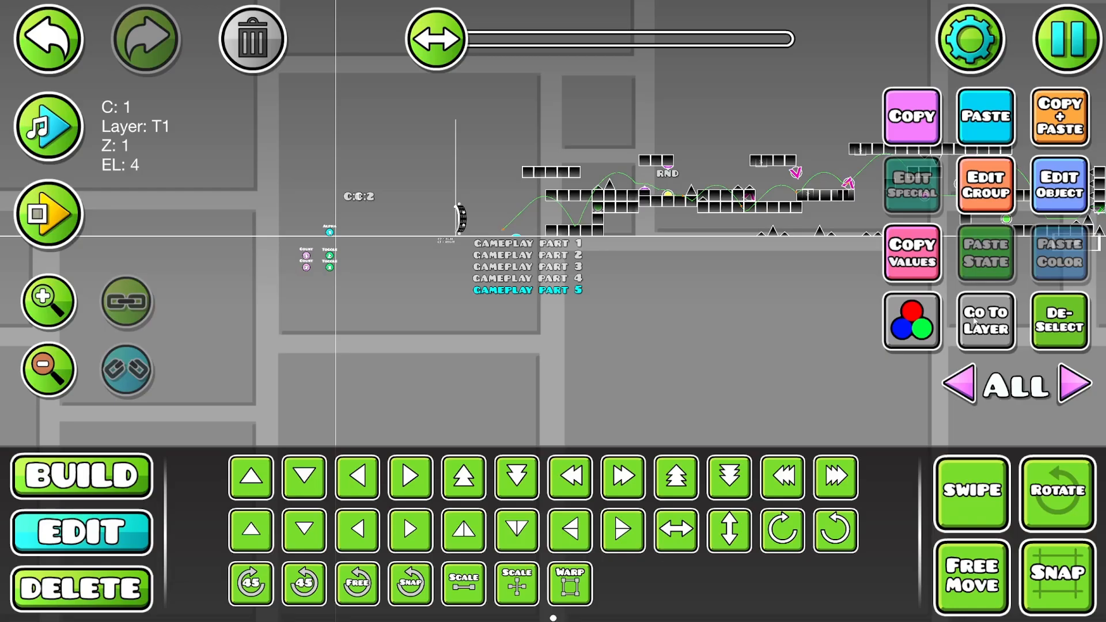
click(1058, 320)
- Assign the "GAMEPLAY PART 5" label to editor layer 5 and display only that layer
drag(625, 240, 490, 286)
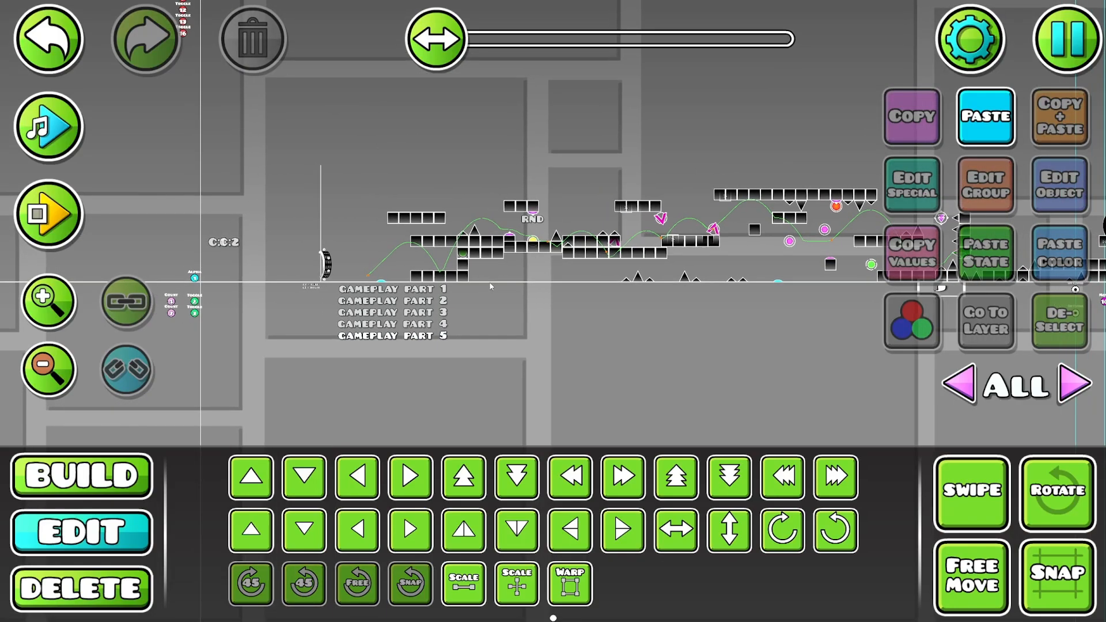
click(1063, 390)
click(1059, 390)
click(1060, 390)
click(1059, 390)
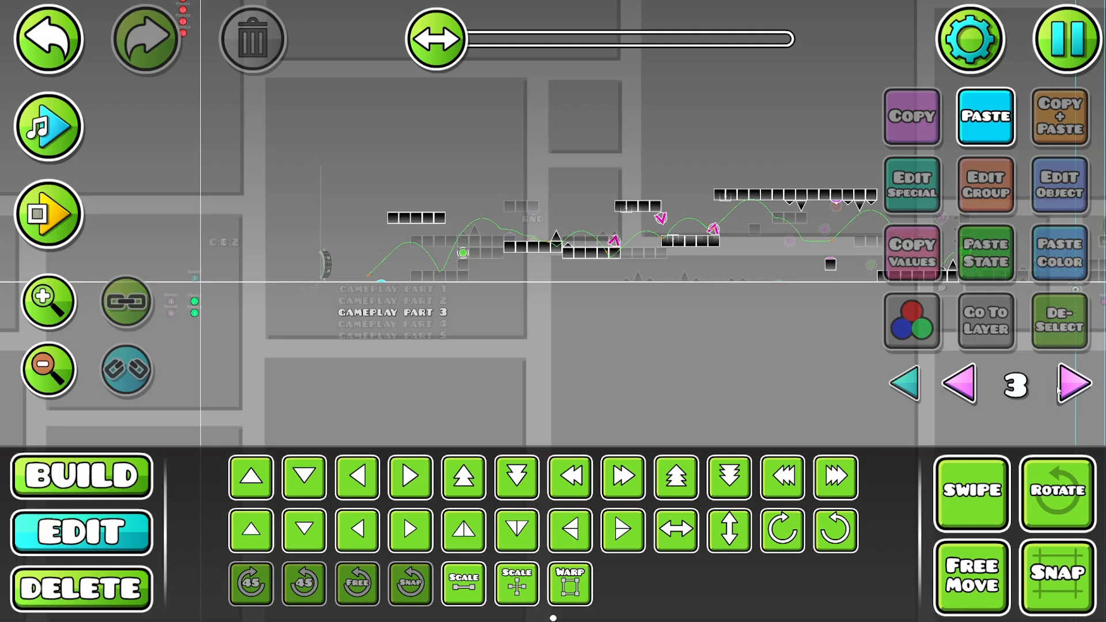
click(1065, 391)
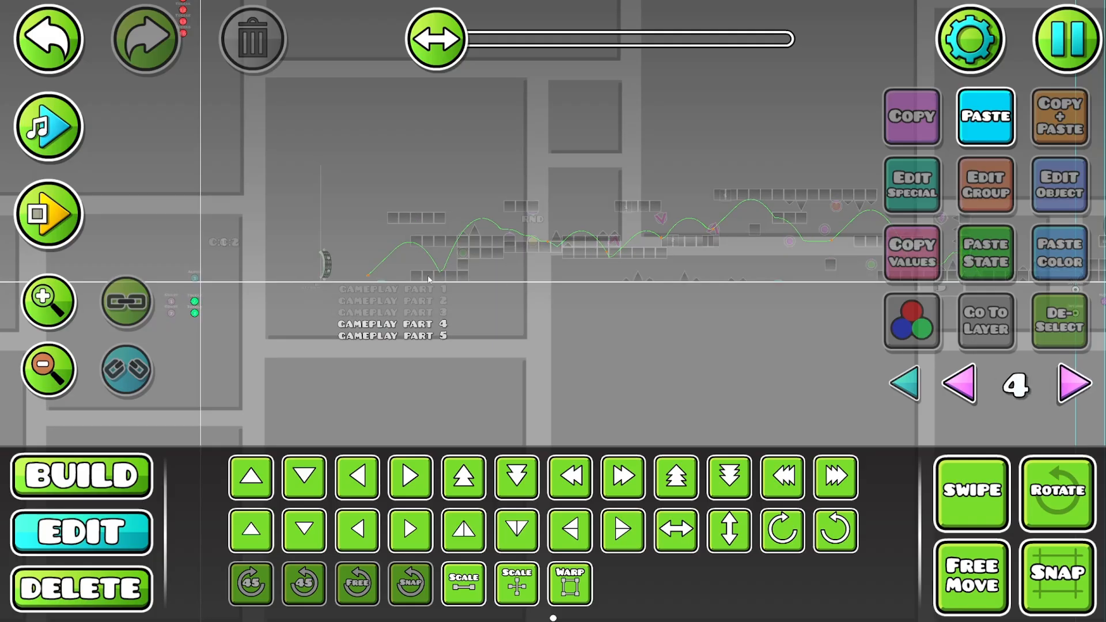
drag(464, 298, 528, 307)
click(478, 348)
click(985, 184)
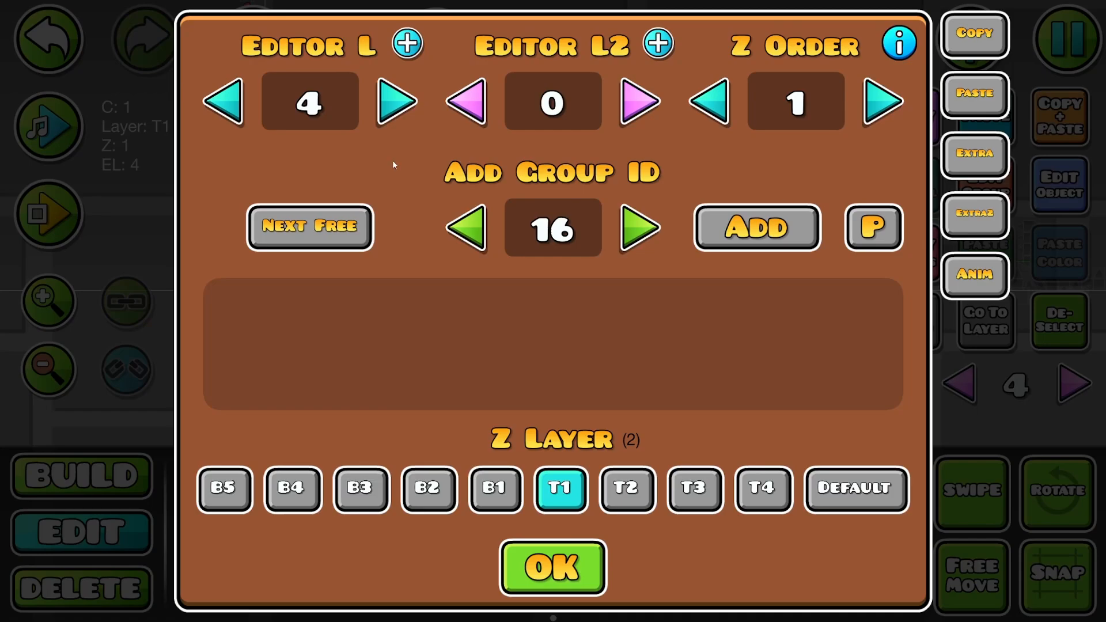
click(395, 102)
click(555, 566)
click(1073, 383)
click(495, 286)
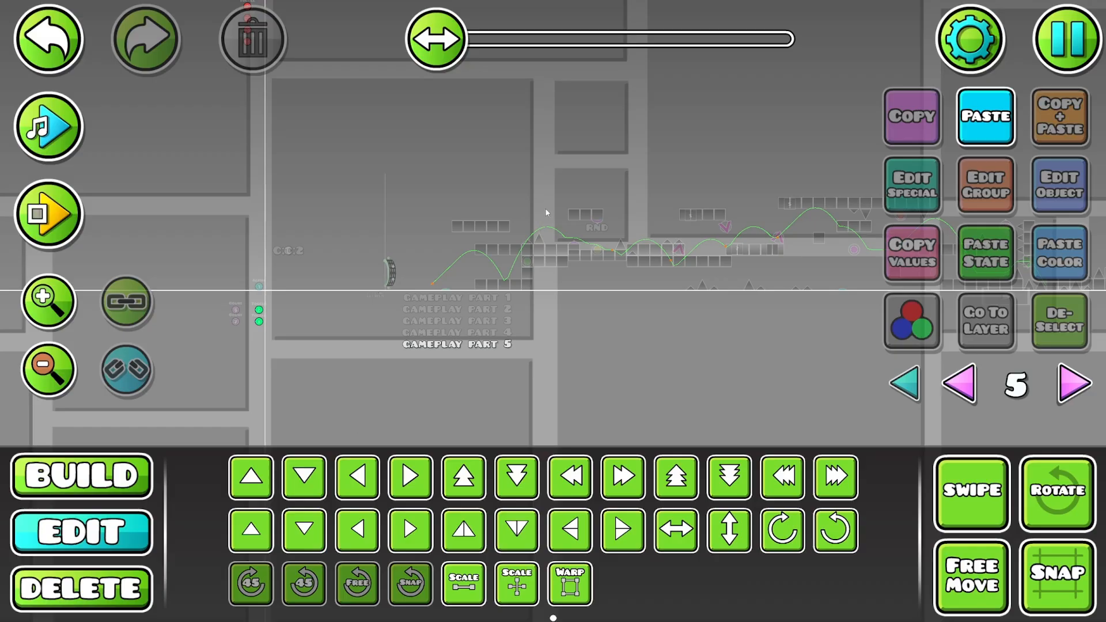
- Playtest gameplay part 5 on layer 5 from the level start to the moving block at its end, jumping over the obstacles
drag(363, 280, 505, 281)
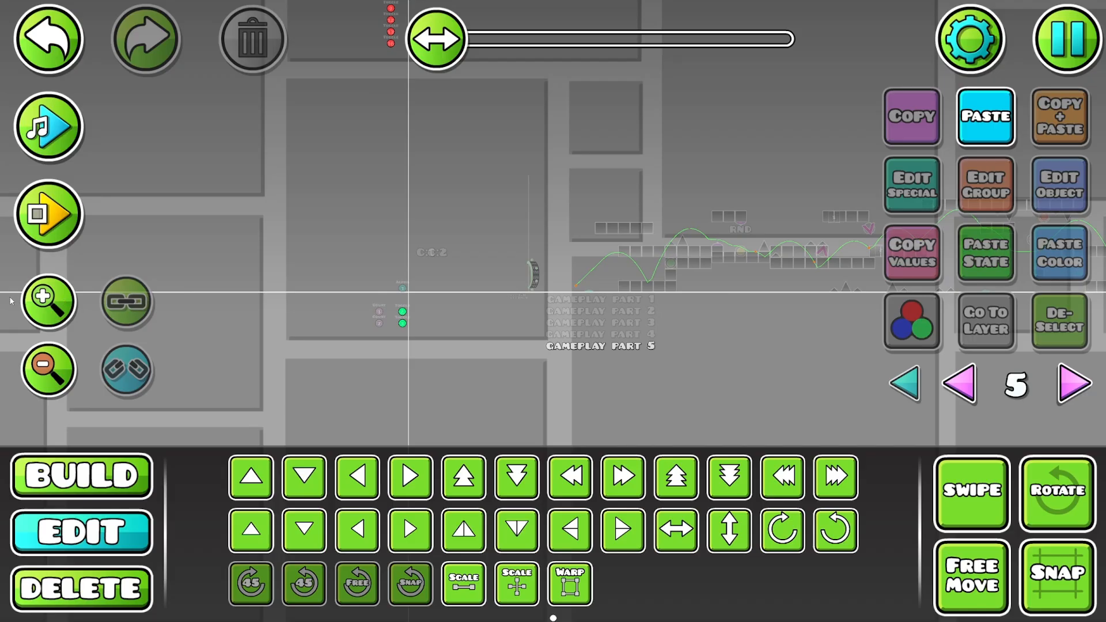
double_click(55, 301)
drag(667, 175, 524, 190)
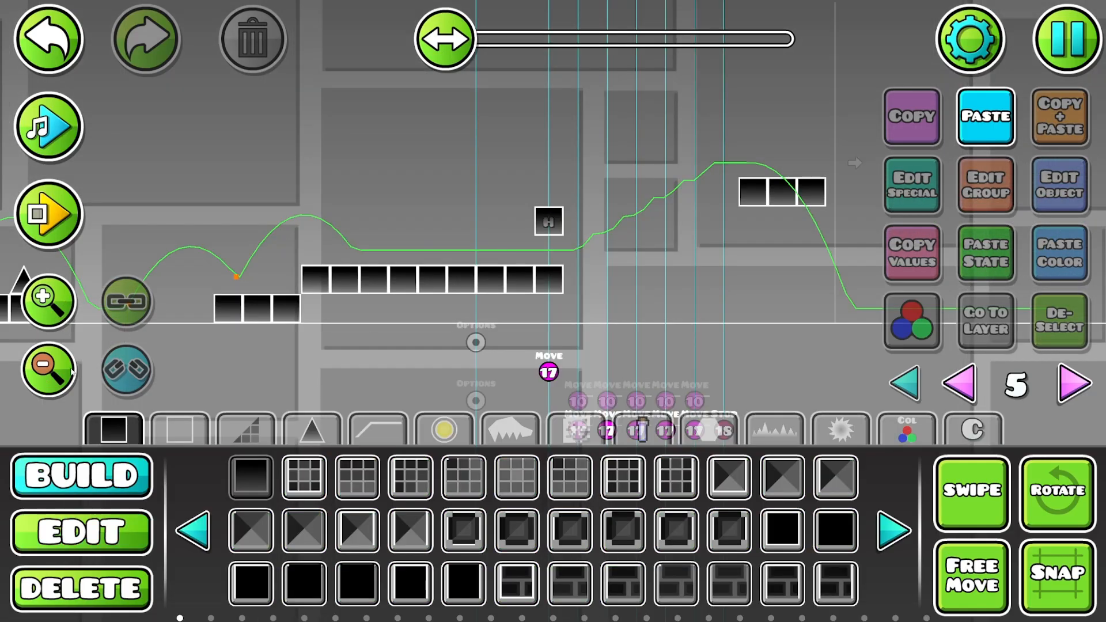
click(64, 369)
click(64, 369)
click(65, 369)
drag(132, 288, 797, 282)
drag(591, 273, 358, 269)
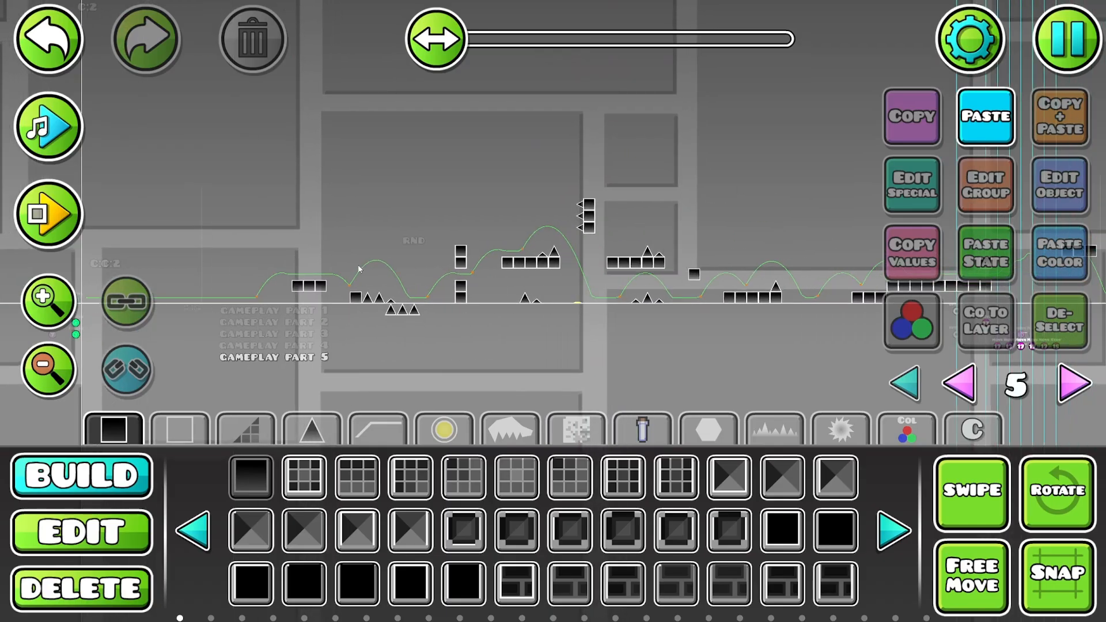
click(41, 190)
click(503, 468)
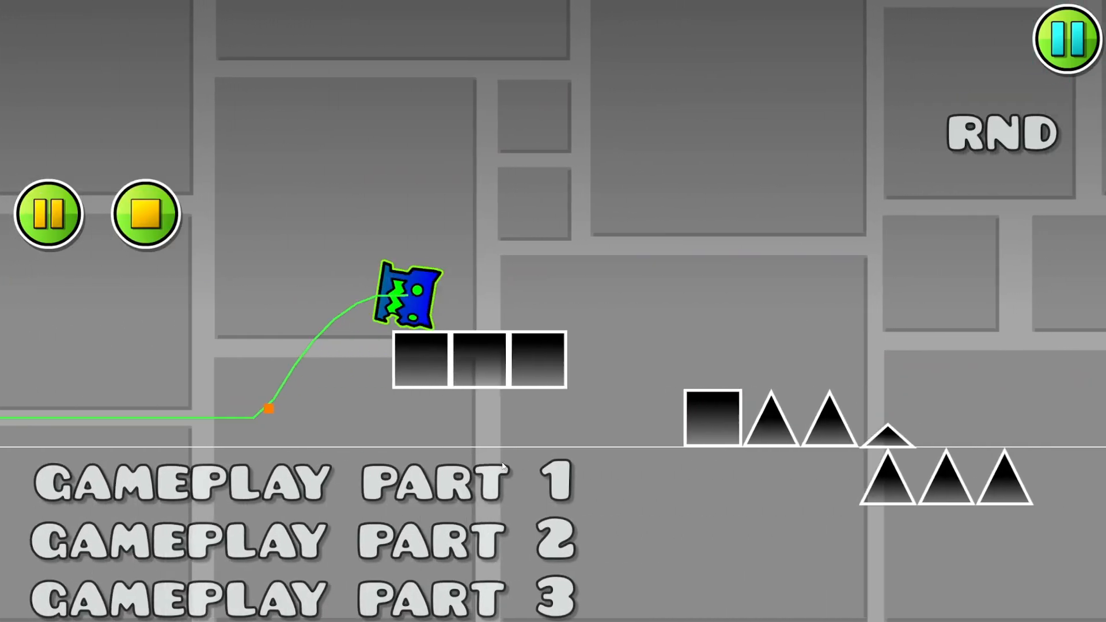
click(495, 458)
click(496, 457)
click(493, 458)
click(492, 461)
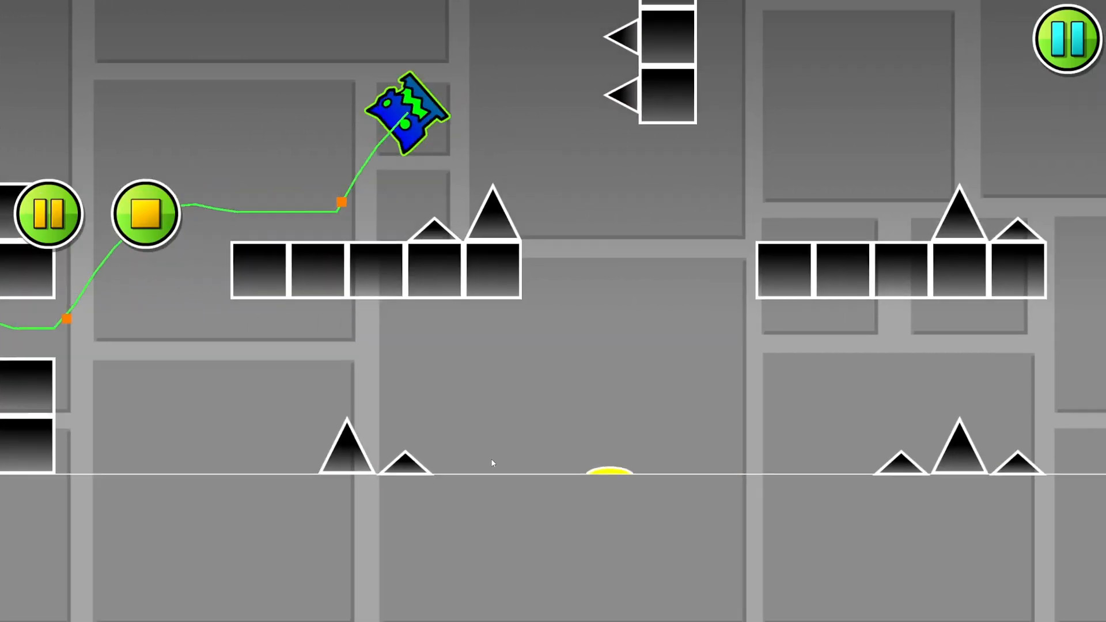
click(492, 463)
click(493, 463)
click(492, 463)
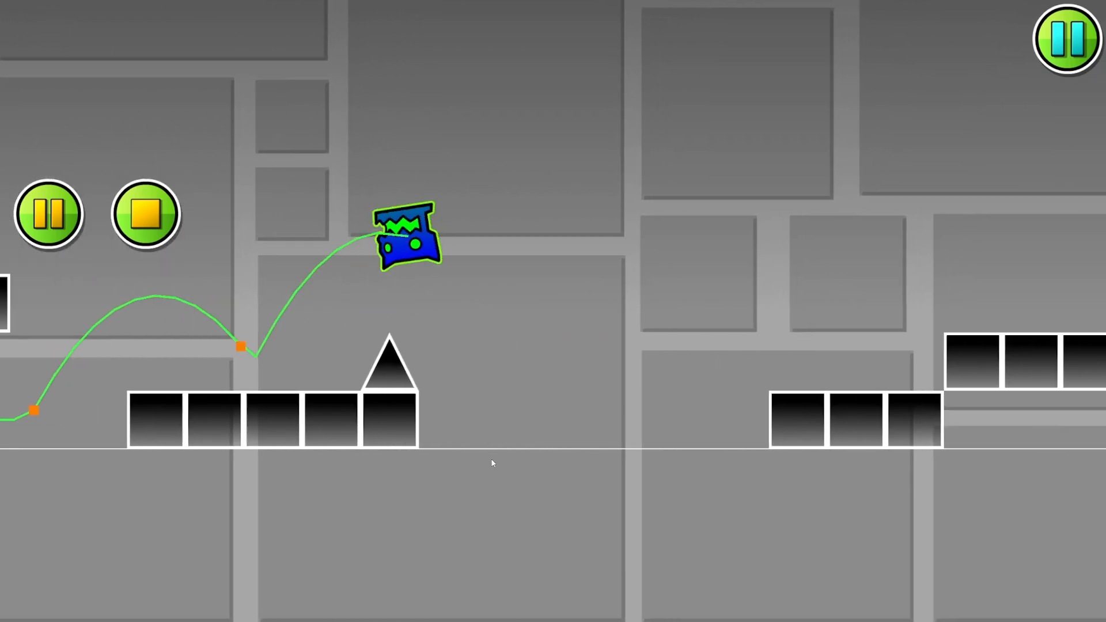
click(493, 463)
click(493, 462)
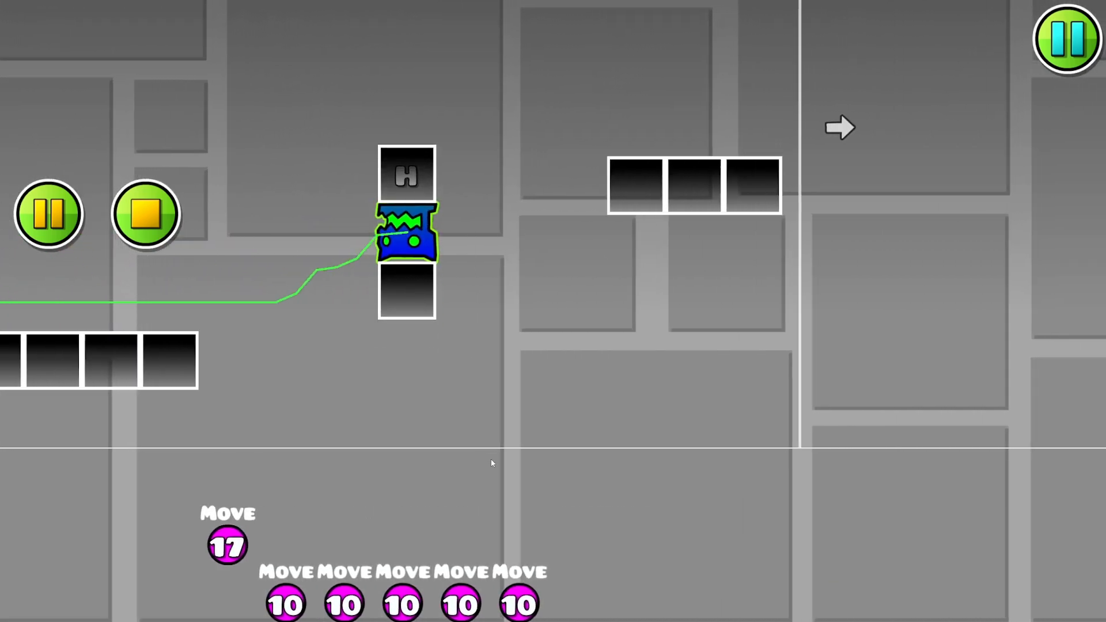
click(146, 213)
- Place an Options trigger just below the ground under part 5's final long platform and change one of its settings
drag(231, 219, 172, 324)
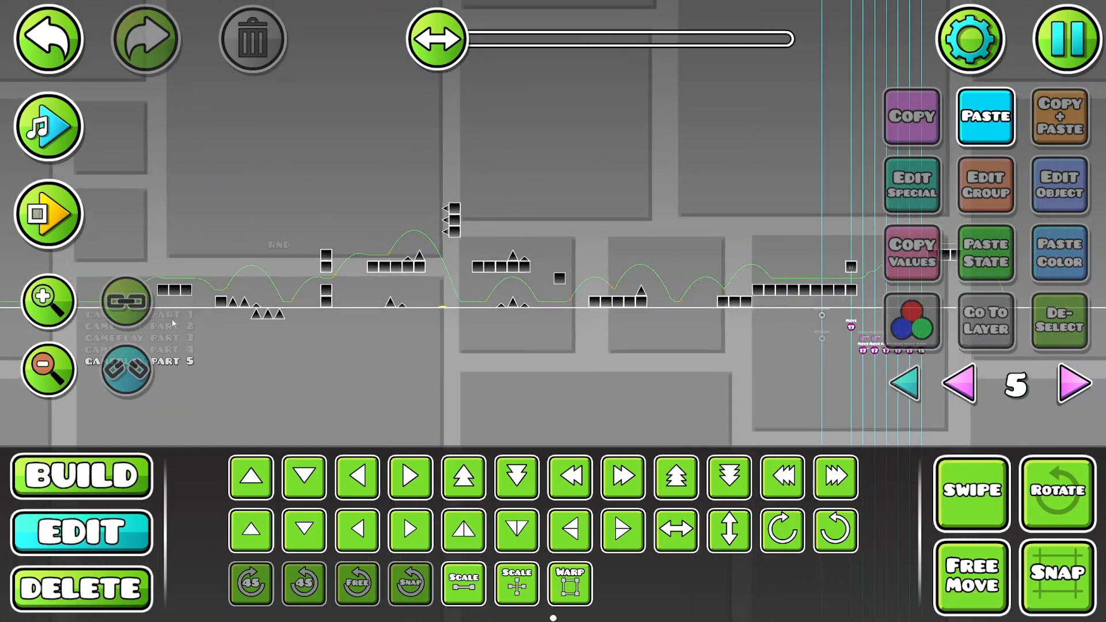
drag(464, 221, 573, 253)
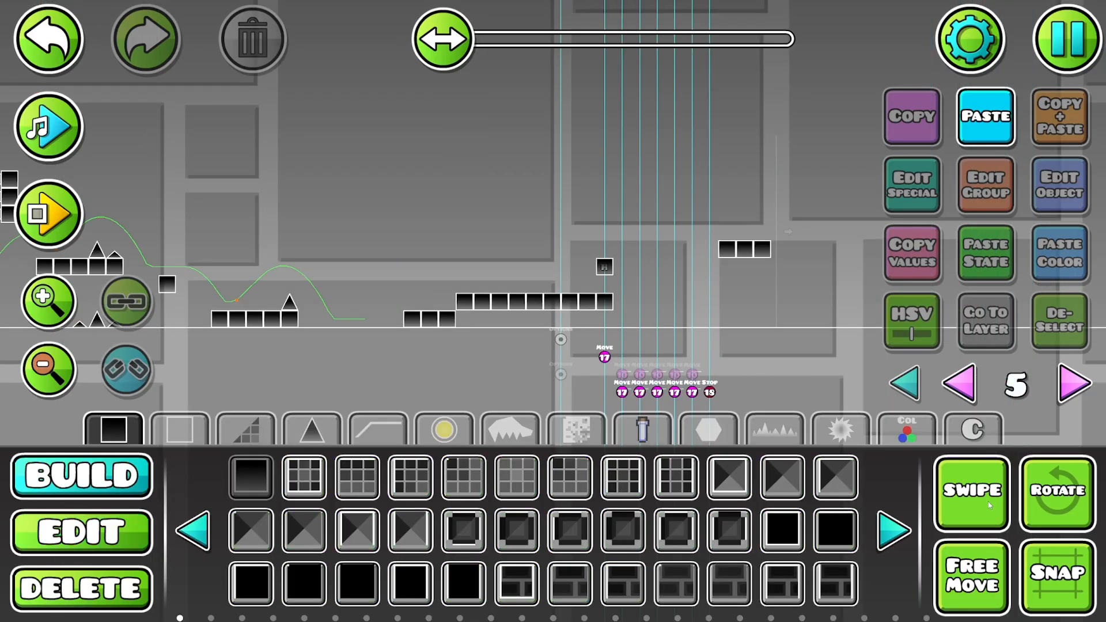
click(907, 432)
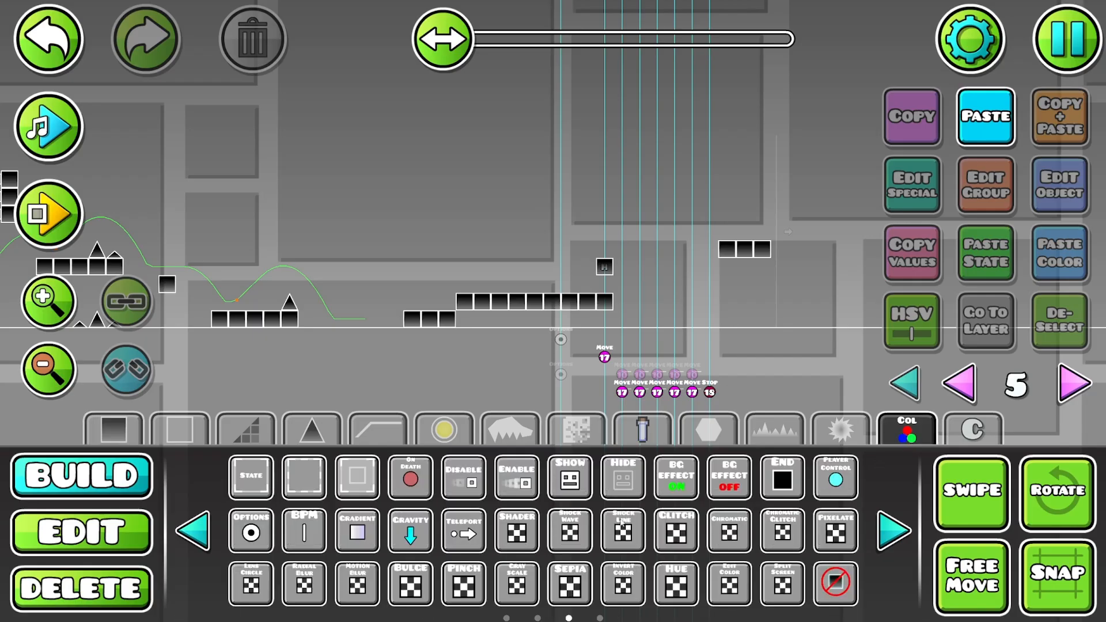
click(890, 529)
click(193, 530)
click(250, 533)
click(499, 339)
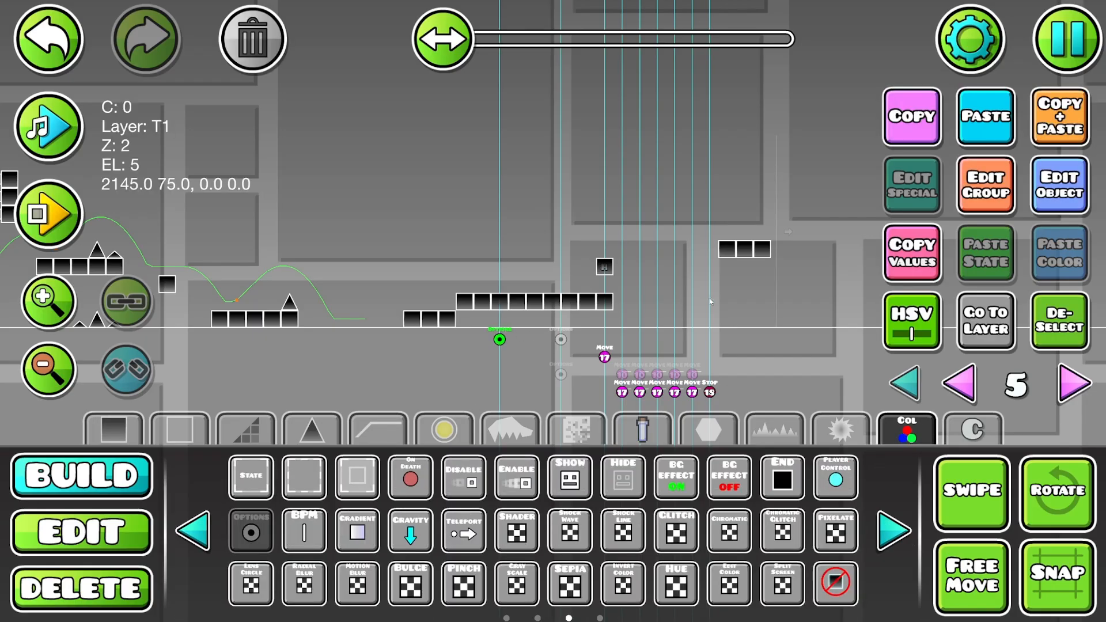
click(1057, 205)
click(566, 408)
click(552, 556)
click(751, 368)
- Select all gameplay part 5 objects on layer 5 and add them to the next free group, 19
click(61, 364)
click(57, 363)
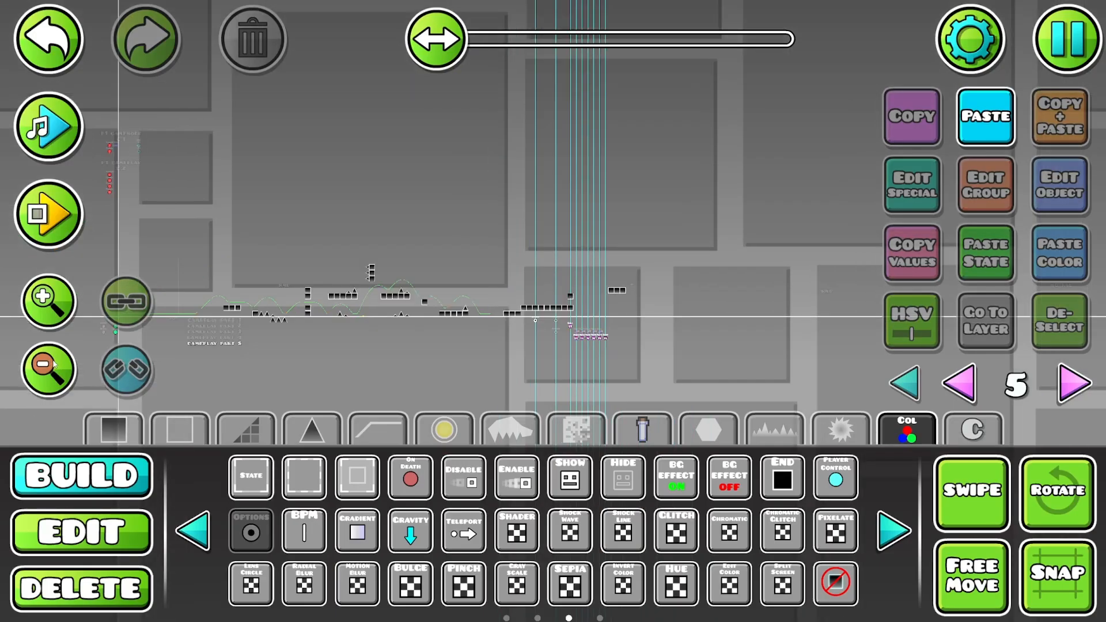
drag(442, 304, 631, 268)
click(965, 489)
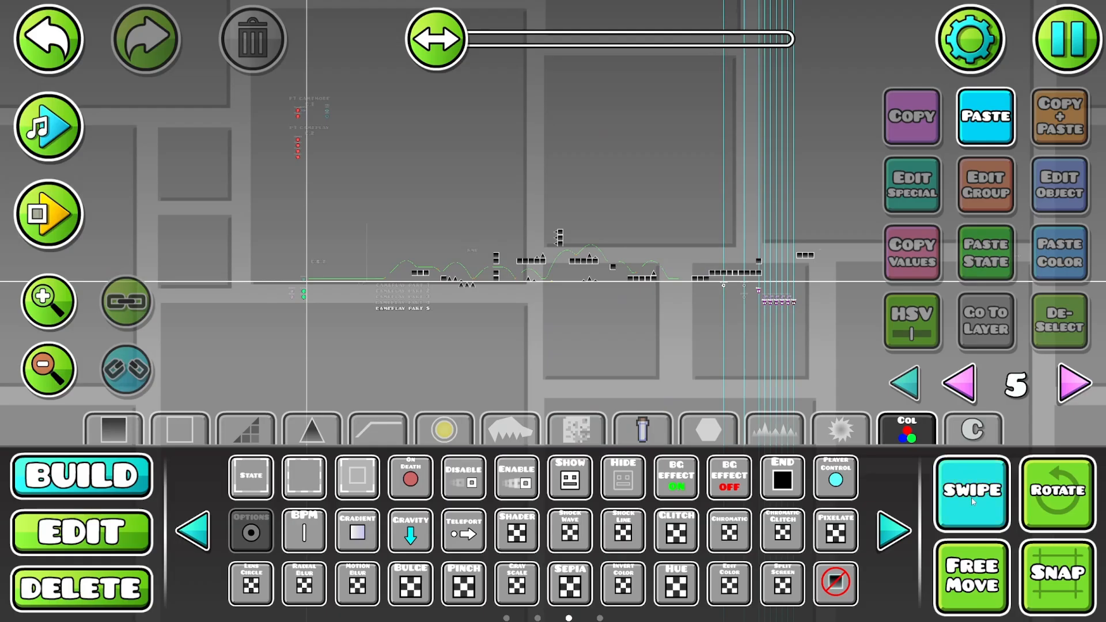
key(2)
drag(848, 200, 457, 288)
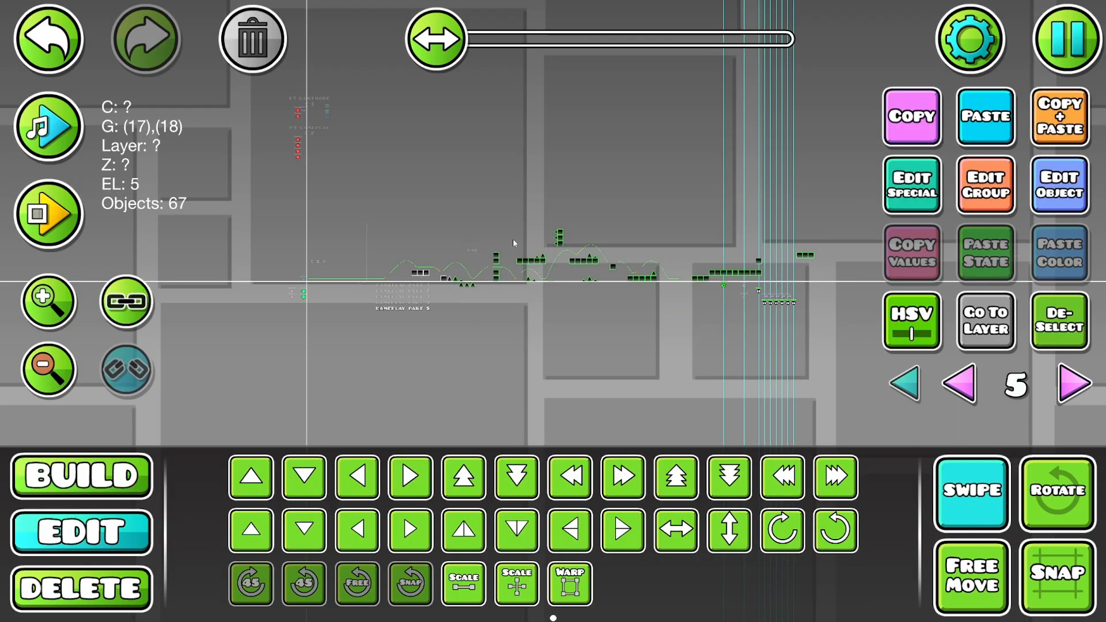
click(974, 191)
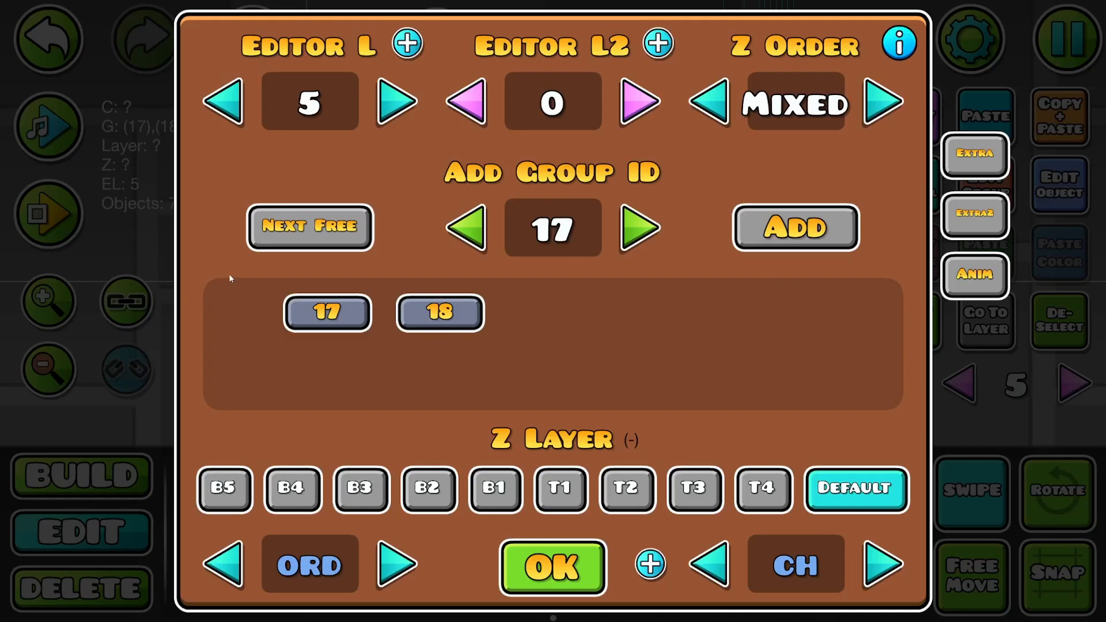
click(320, 223)
click(767, 245)
click(553, 567)
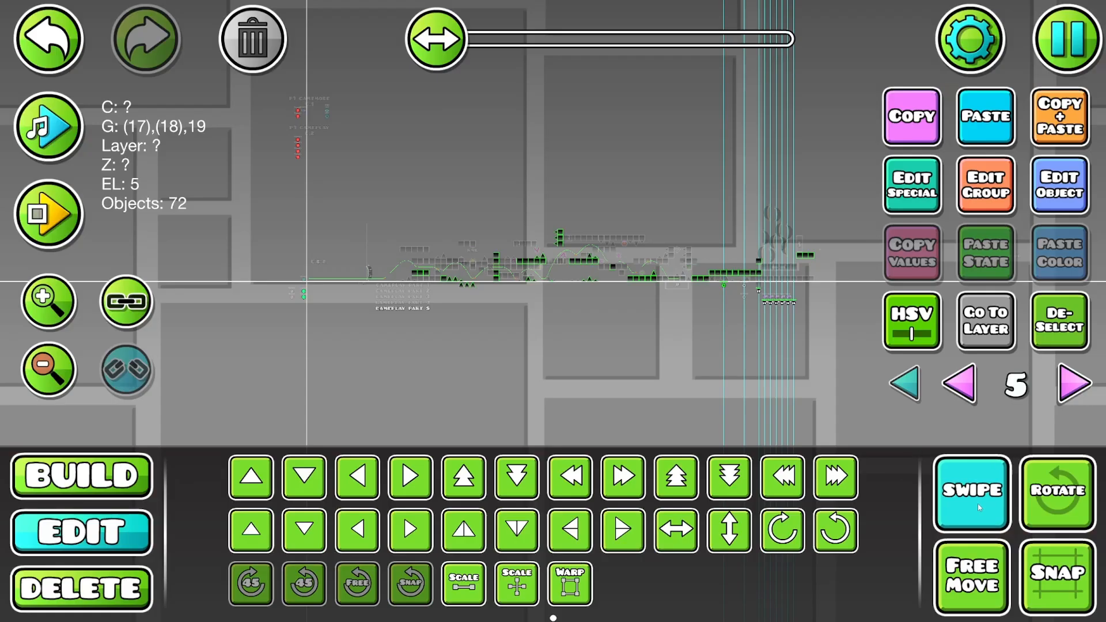
- With all layers shown, duplicate the group 16 Toggle trigger below itself and set the copy's target group to 19
click(903, 382)
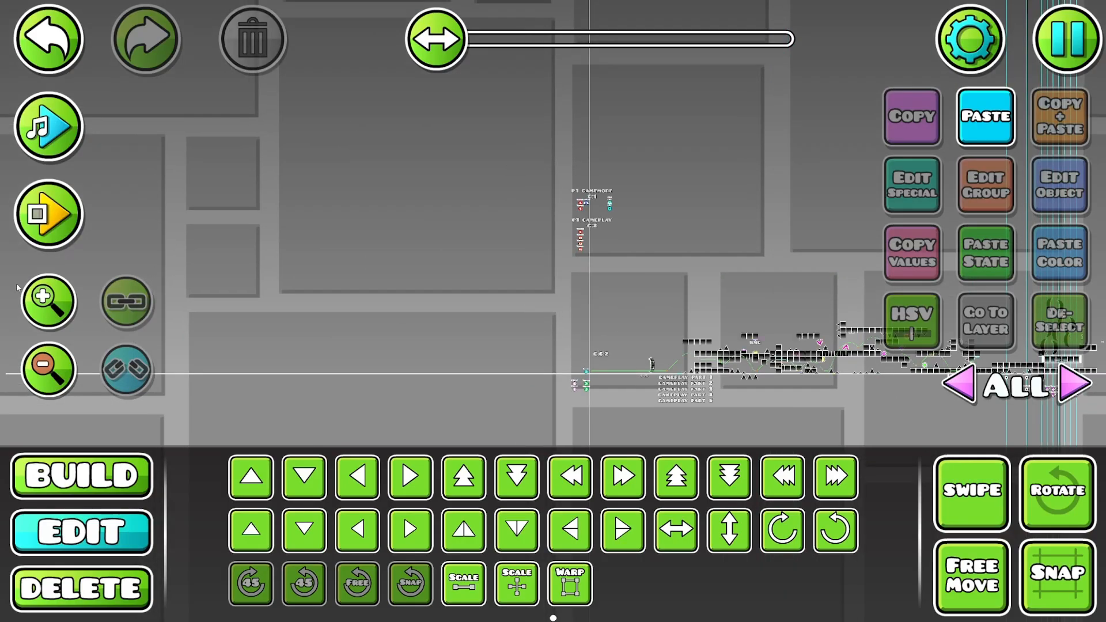
click(43, 297)
click(43, 296)
click(601, 194)
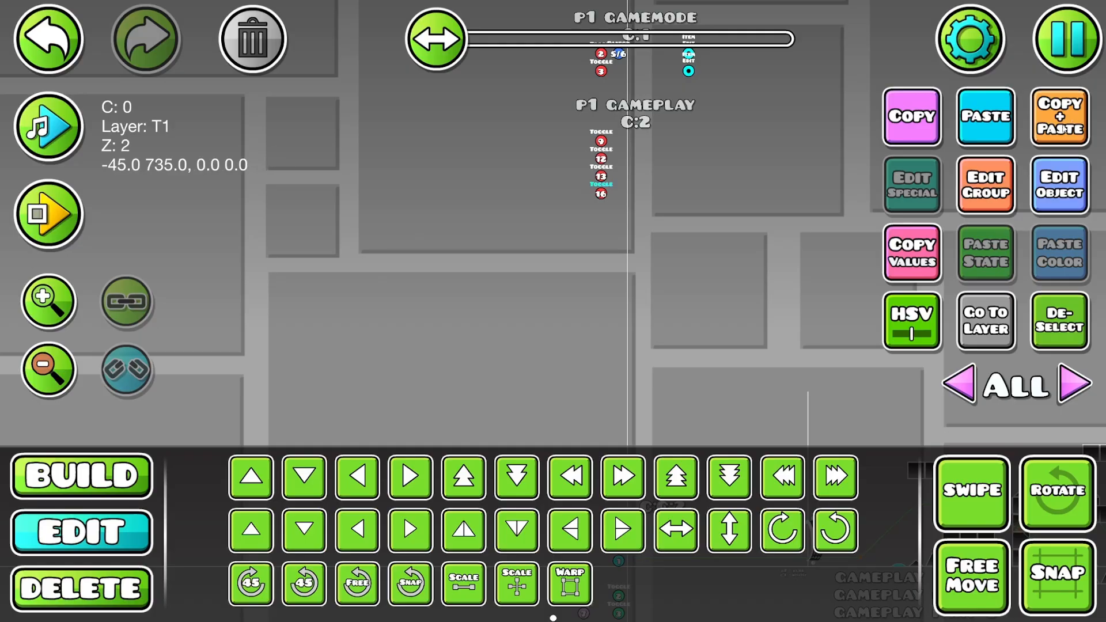
key(s)
click(1060, 182)
click(656, 252)
click(656, 252)
click(656, 251)
click(564, 496)
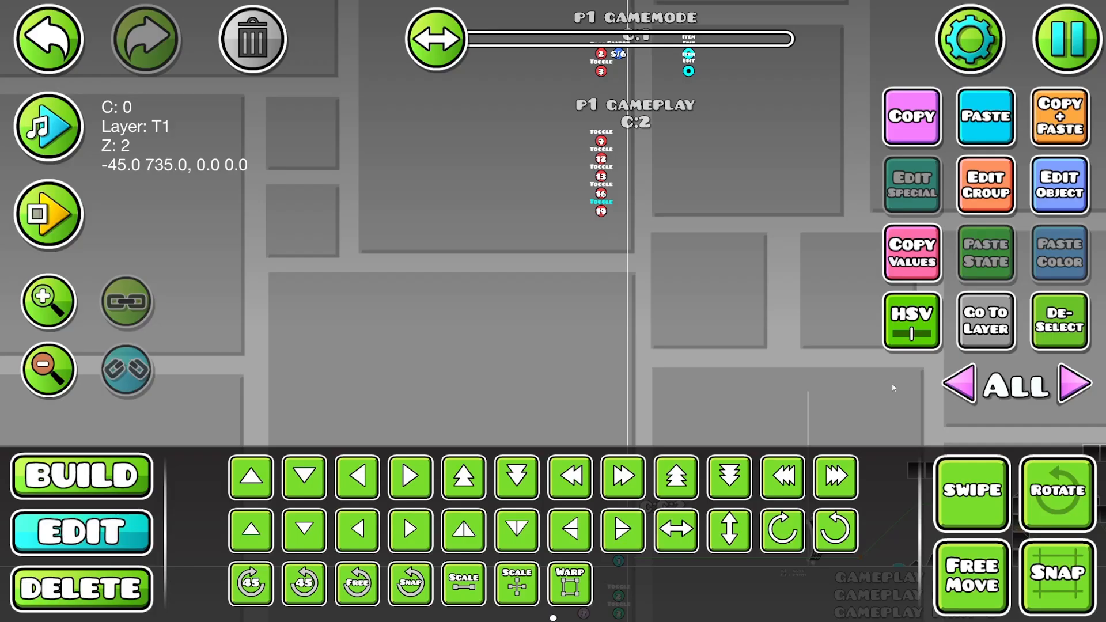
click(1059, 321)
- Place an Advanced Random trigger beside the group 9 Toggle trigger under the "P1 GAMEPLAY" label
drag(608, 192, 393, 186)
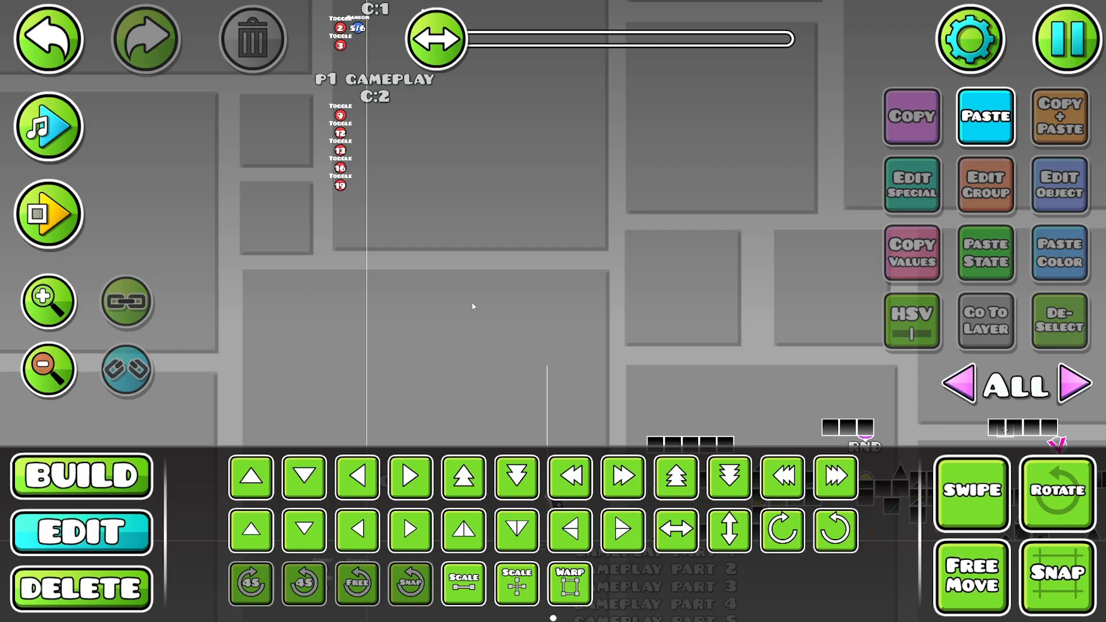
drag(397, 228, 615, 294)
click(48, 302)
click(48, 302)
click(48, 301)
drag(585, 133, 533, 319)
key(1)
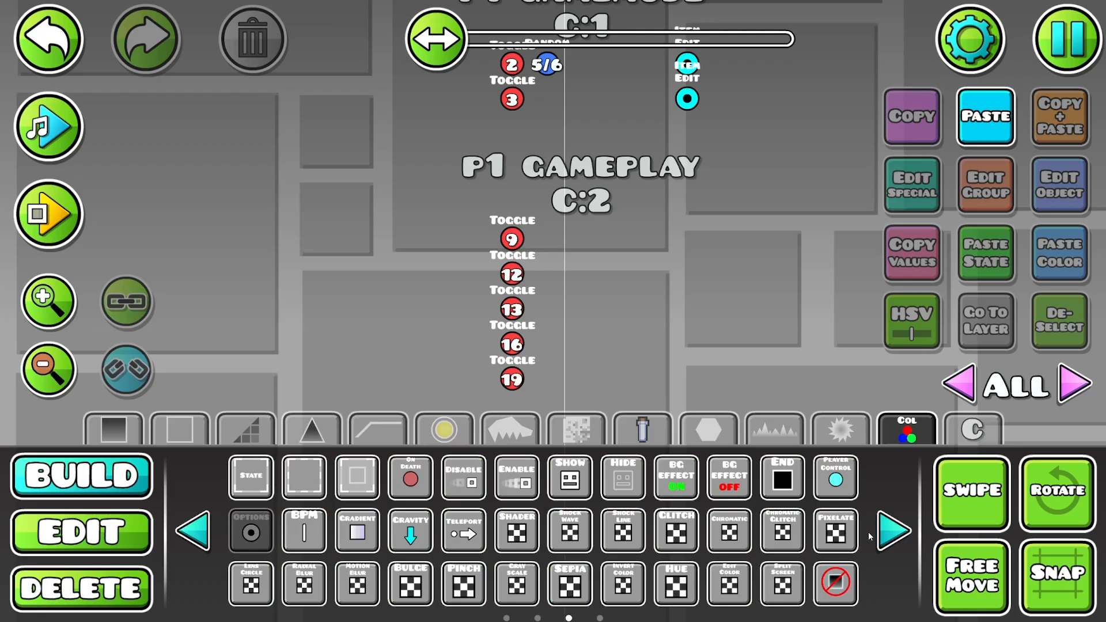
click(884, 530)
click(884, 530)
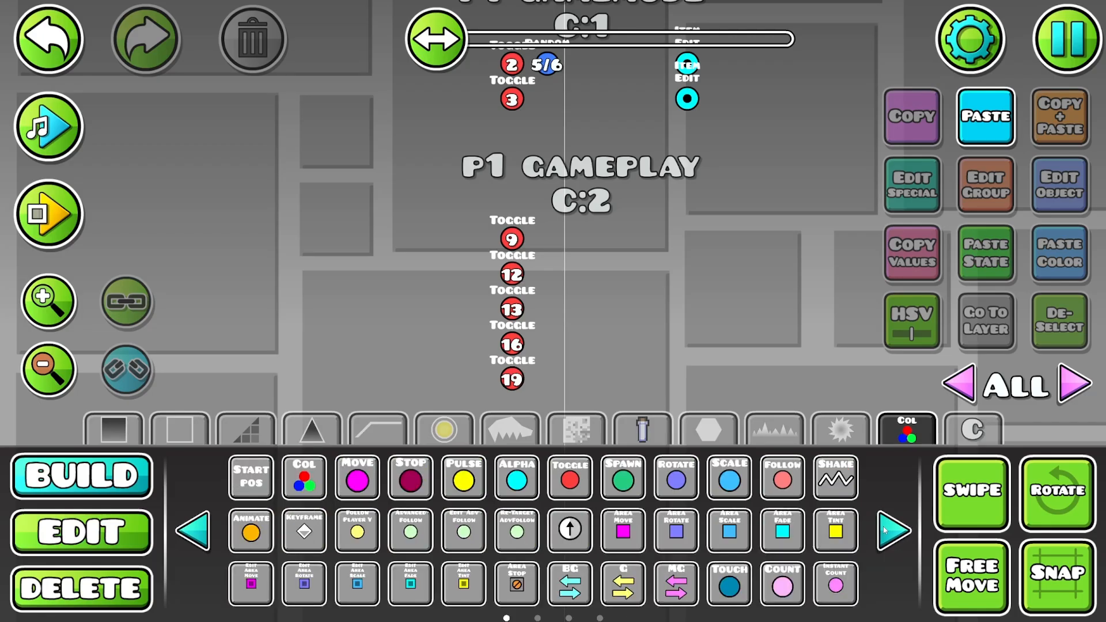
click(884, 530)
click(692, 469)
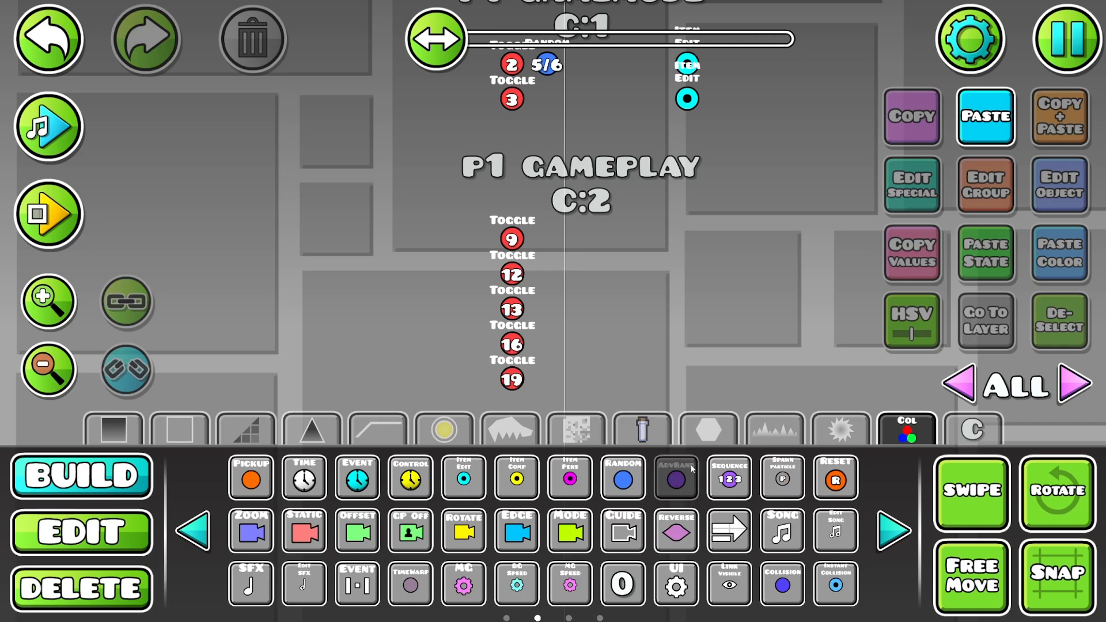
click(543, 238)
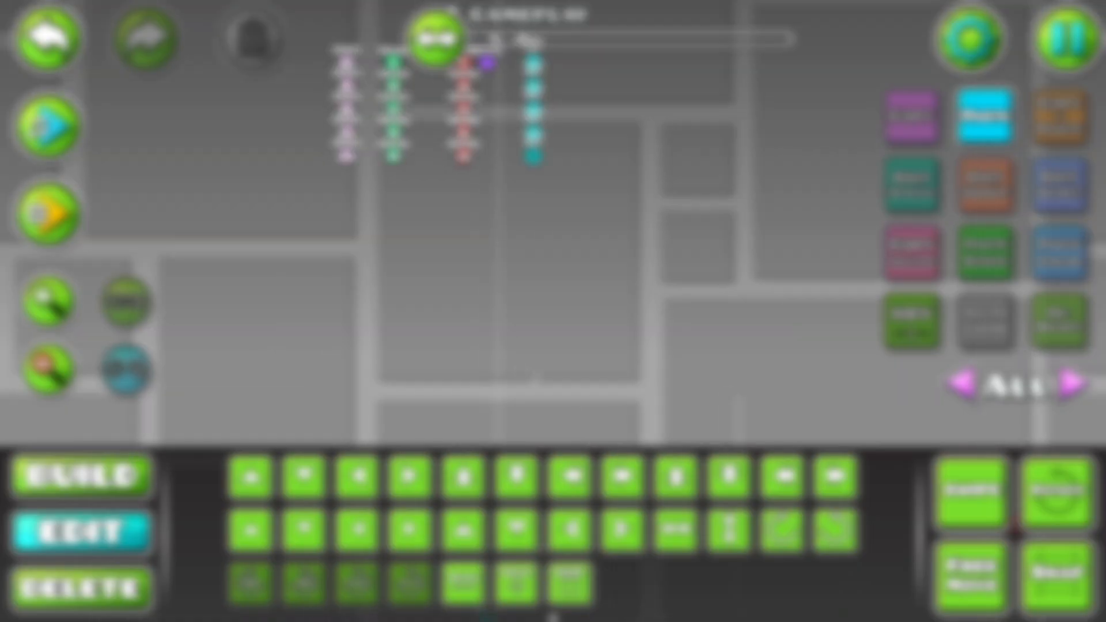
- Move the separate trigger beside the gameplay trigger columns down by one grid unit
drag(508, 346, 612, 469)
click(447, 202)
key(s)
key(alt+d)
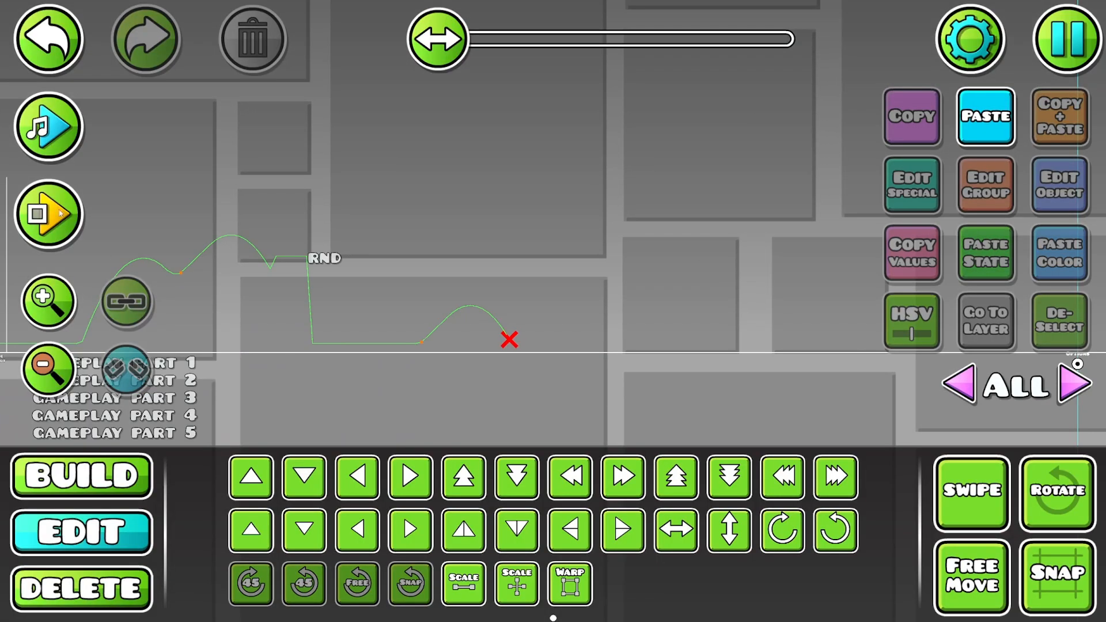
- Playtest the level through the randomized gameplay part to its end and stop the playtest
click(61, 213)
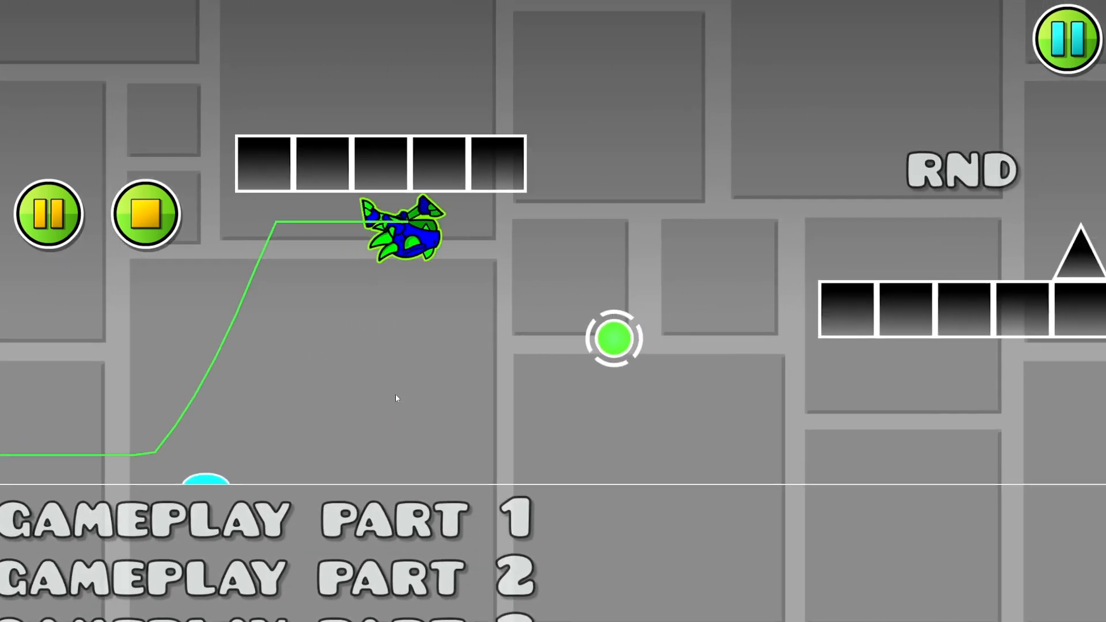
click(395, 394)
click(396, 394)
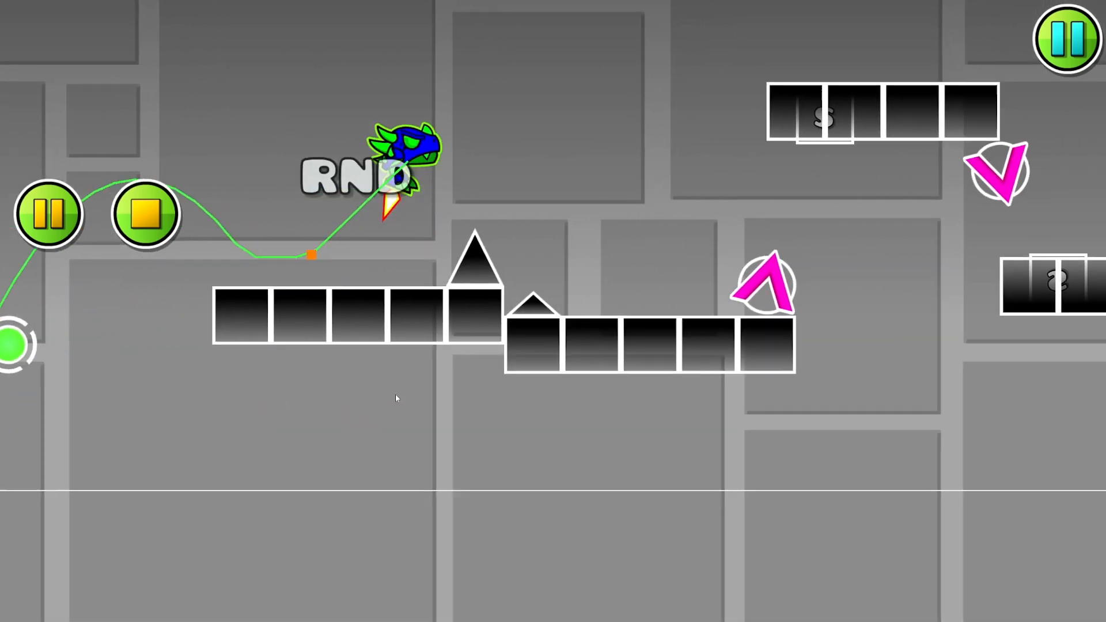
click(394, 394)
click(394, 393)
click(394, 394)
click(395, 394)
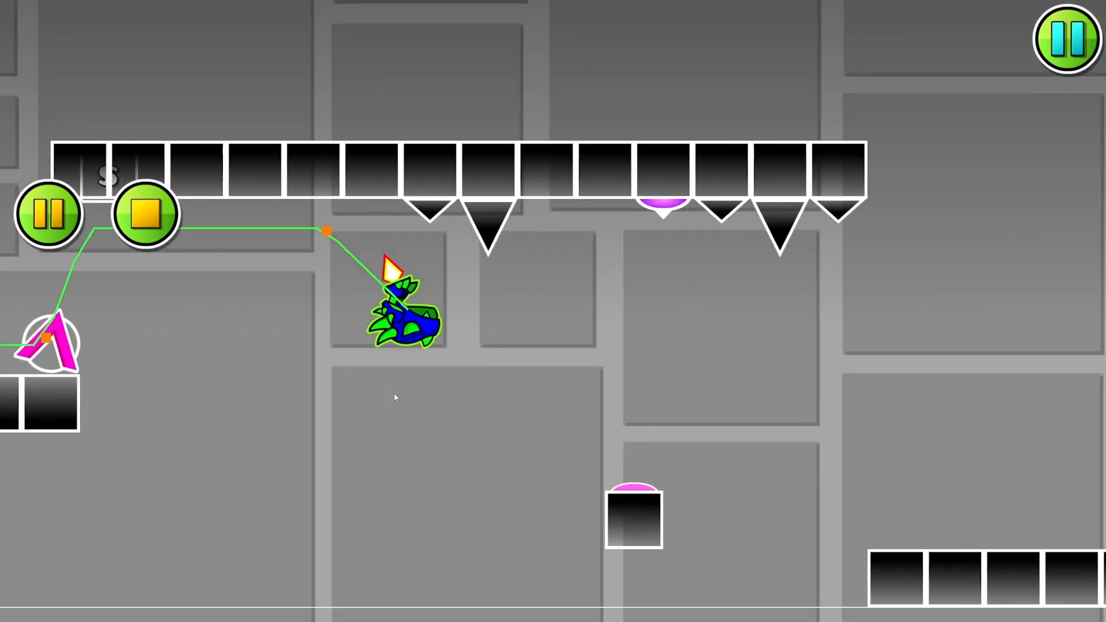
click(394, 394)
click(394, 396)
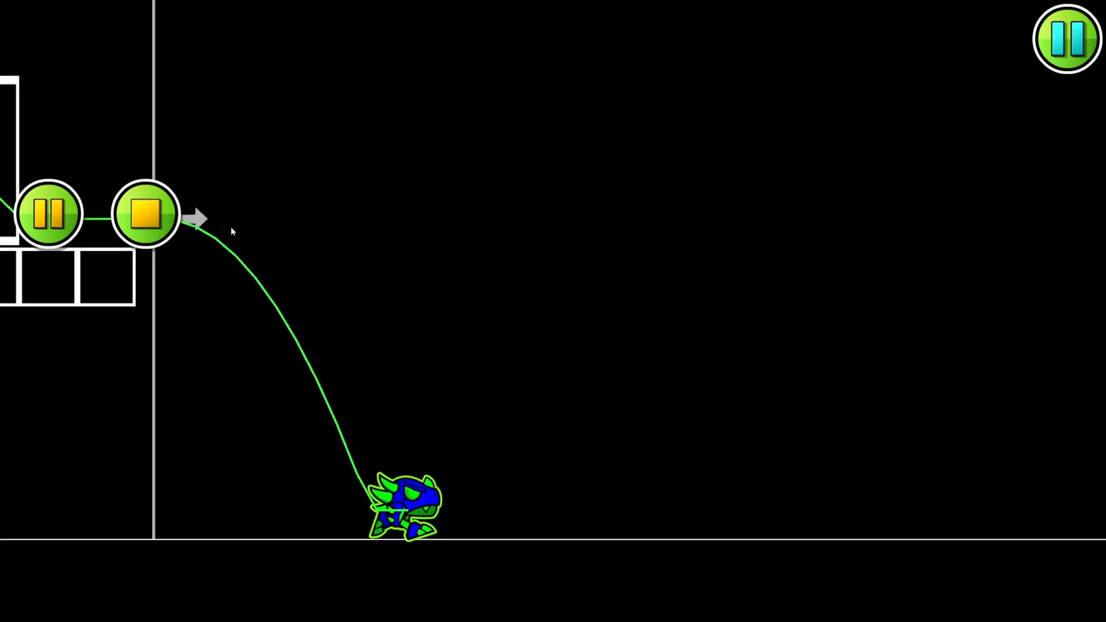
click(147, 214)
- Run a second playtest to check the gamemode and gameplay randomization again, playing past the end of the part before stopping
click(65, 209)
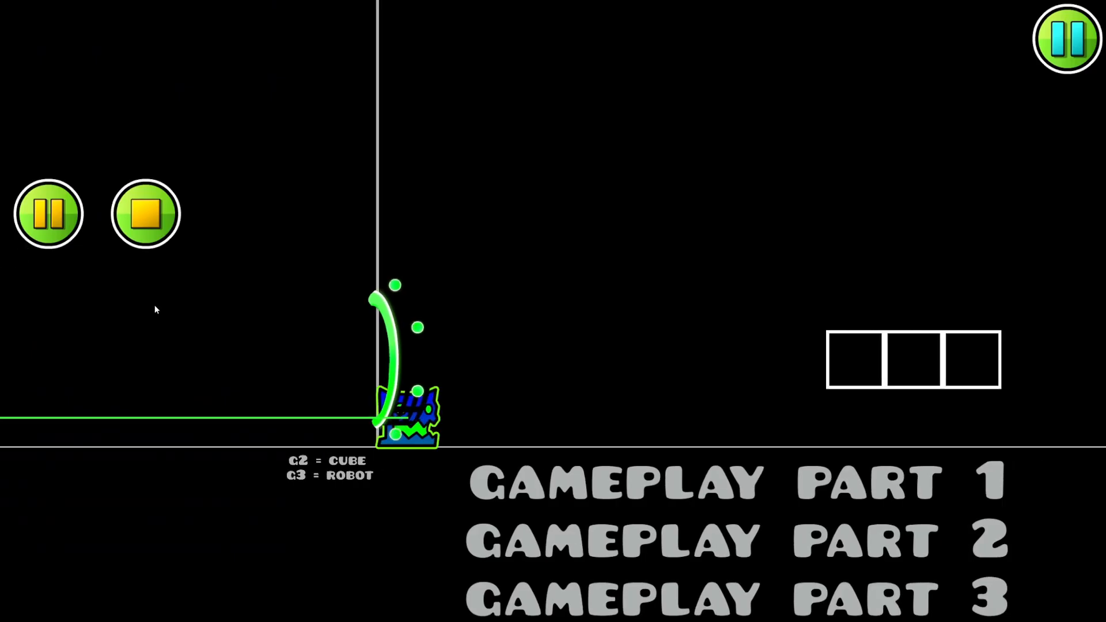
click(294, 382)
click(293, 383)
click(294, 382)
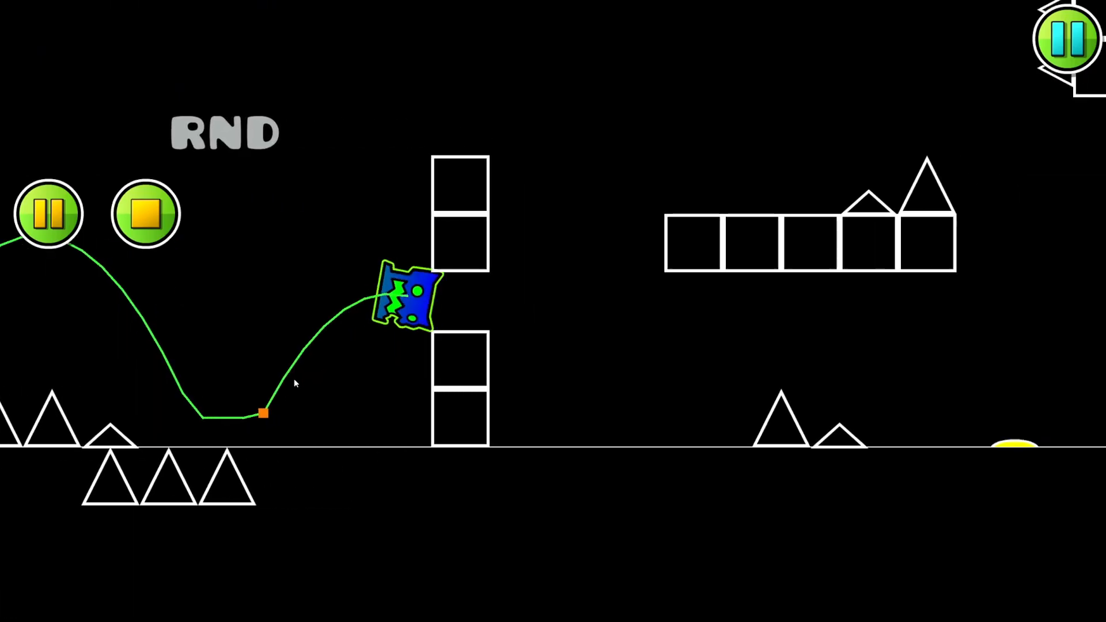
click(293, 382)
click(286, 375)
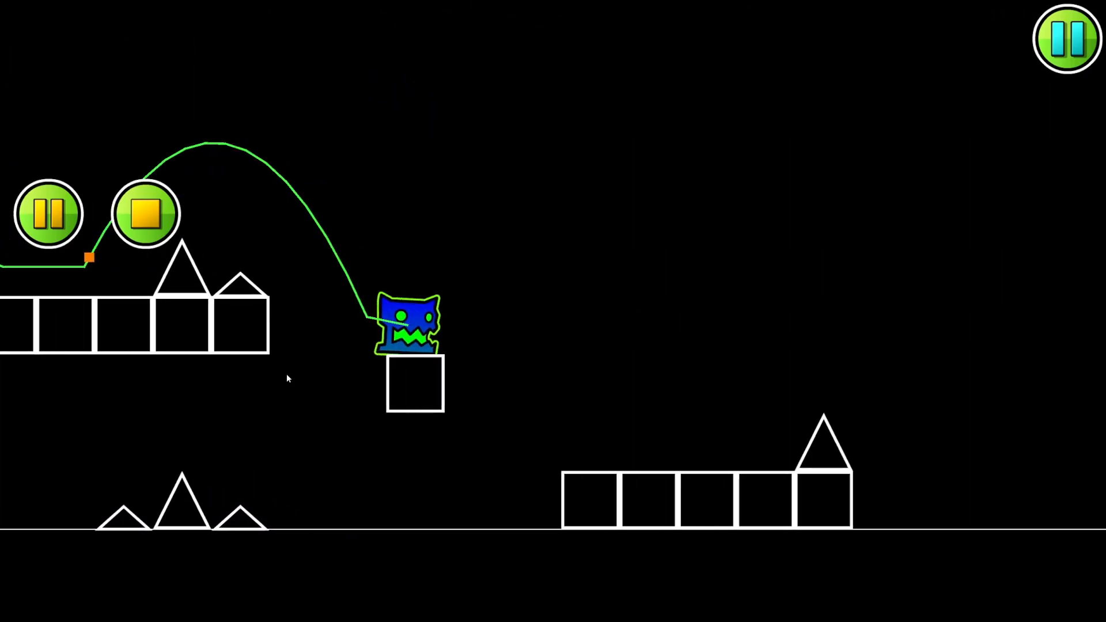
click(286, 375)
click(287, 375)
click(286, 374)
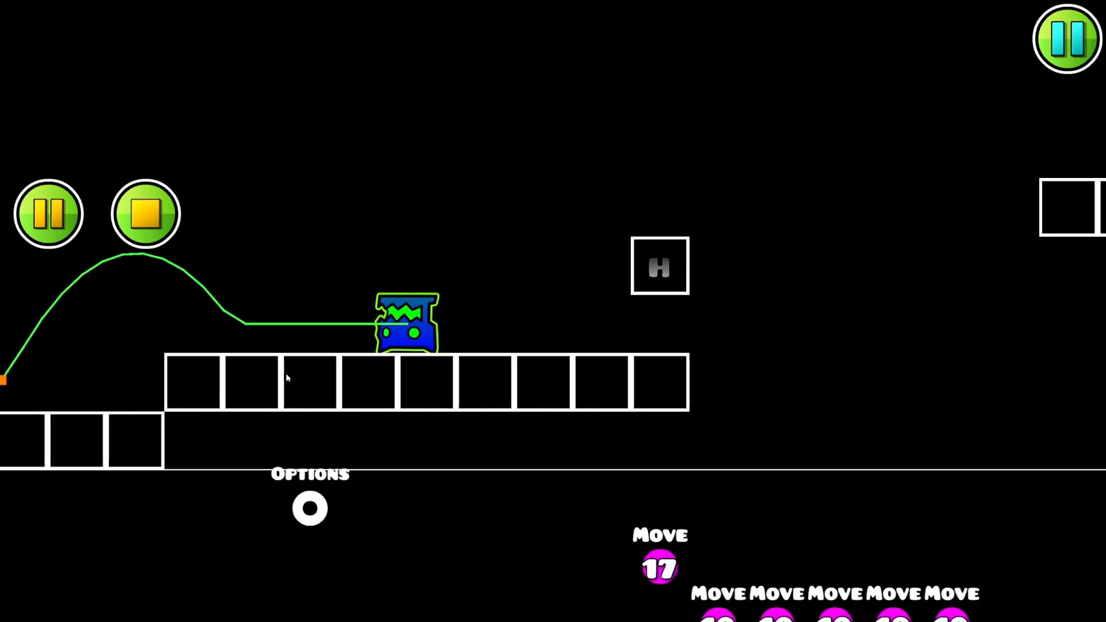
click(94, 167)
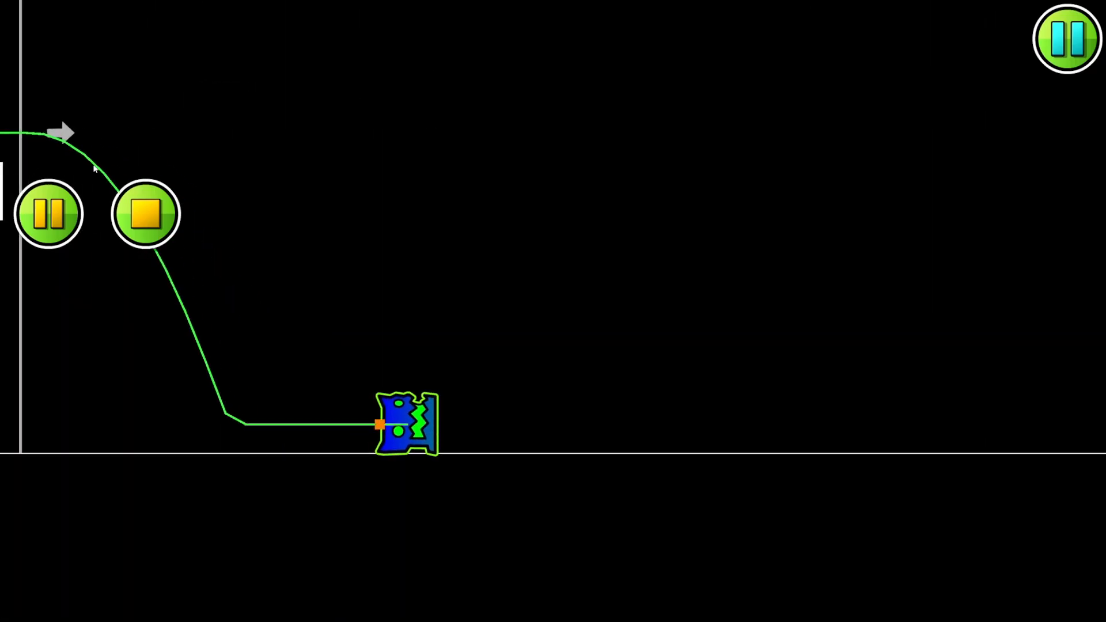
click(143, 213)
- Go back along the level from the end of the playtest path to the gameplay part labels near the start
drag(472, 322, 760, 289)
drag(403, 282, 792, 304)
scroll(390, 299, down, 1)
key(3)
drag(380, 185, 608, 420)
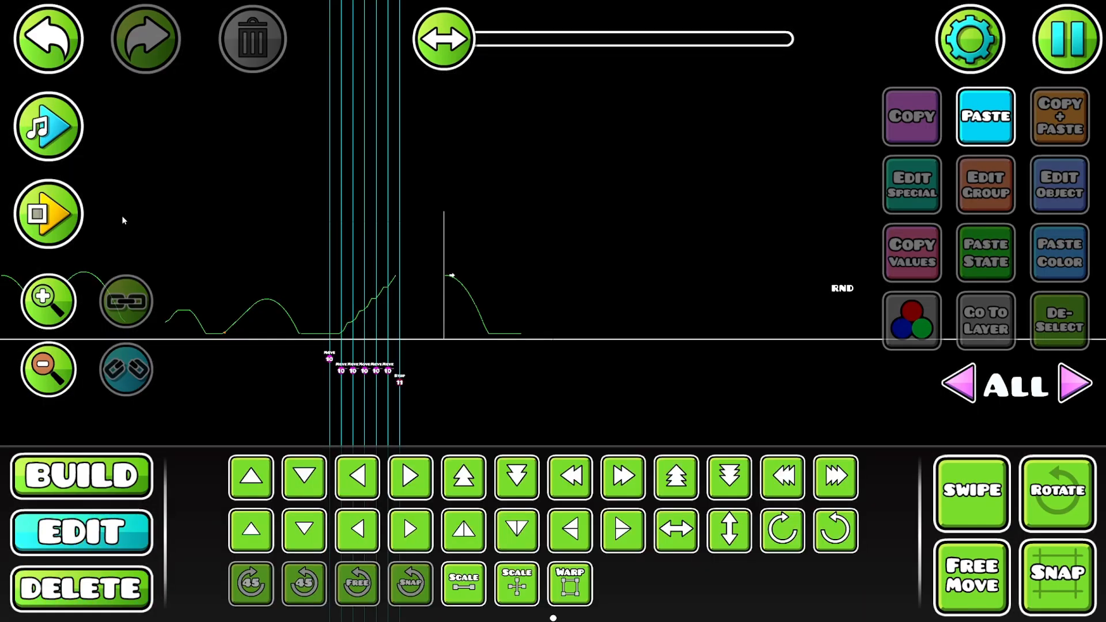
drag(291, 352, 680, 318)
drag(447, 274, 712, 296)
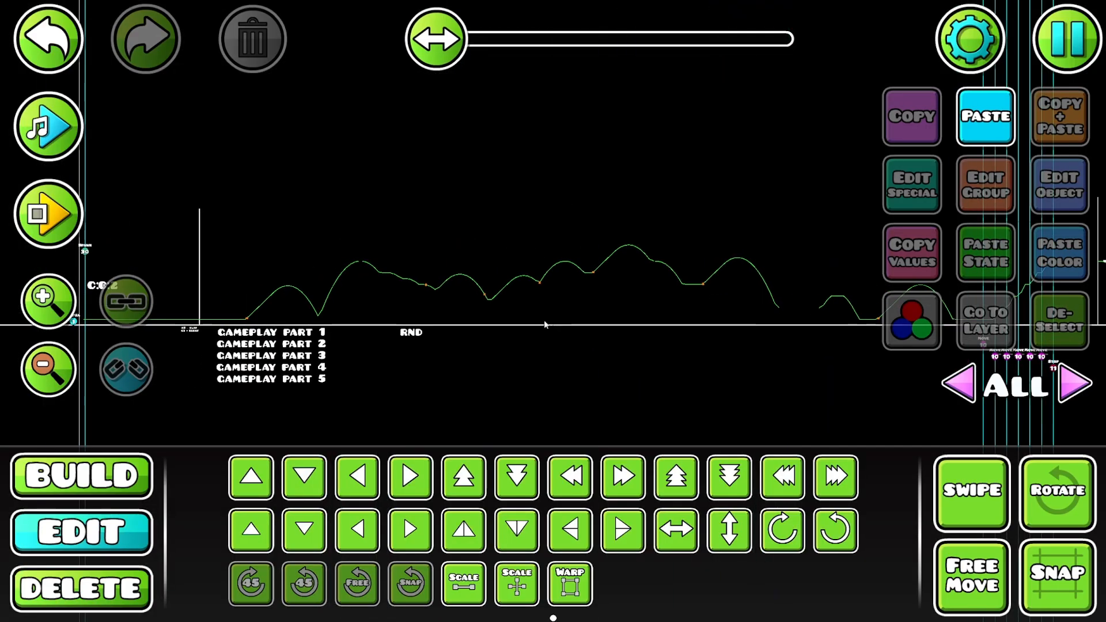